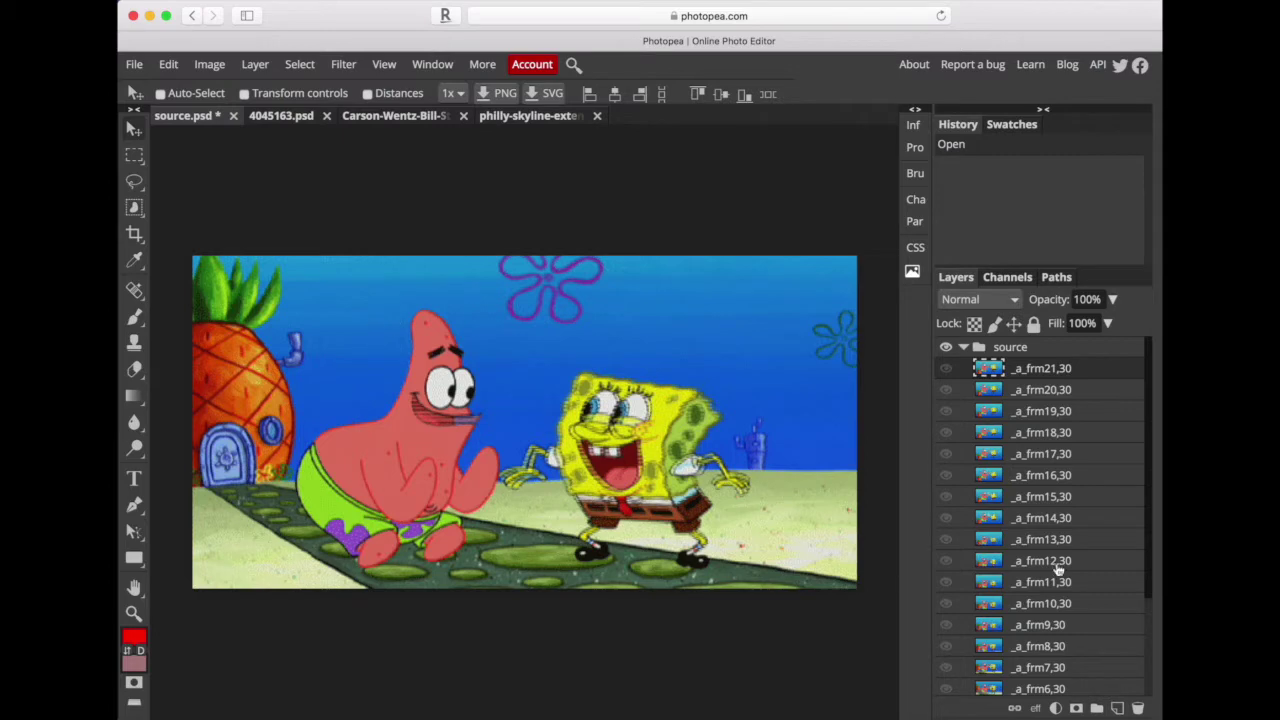
Make frame layers _a_frm1 through _a_frm16 visible alongside _a_frm0 in the Layers panel
scroll(948, 660, down, 3)
drag(946, 662, 952, 548)
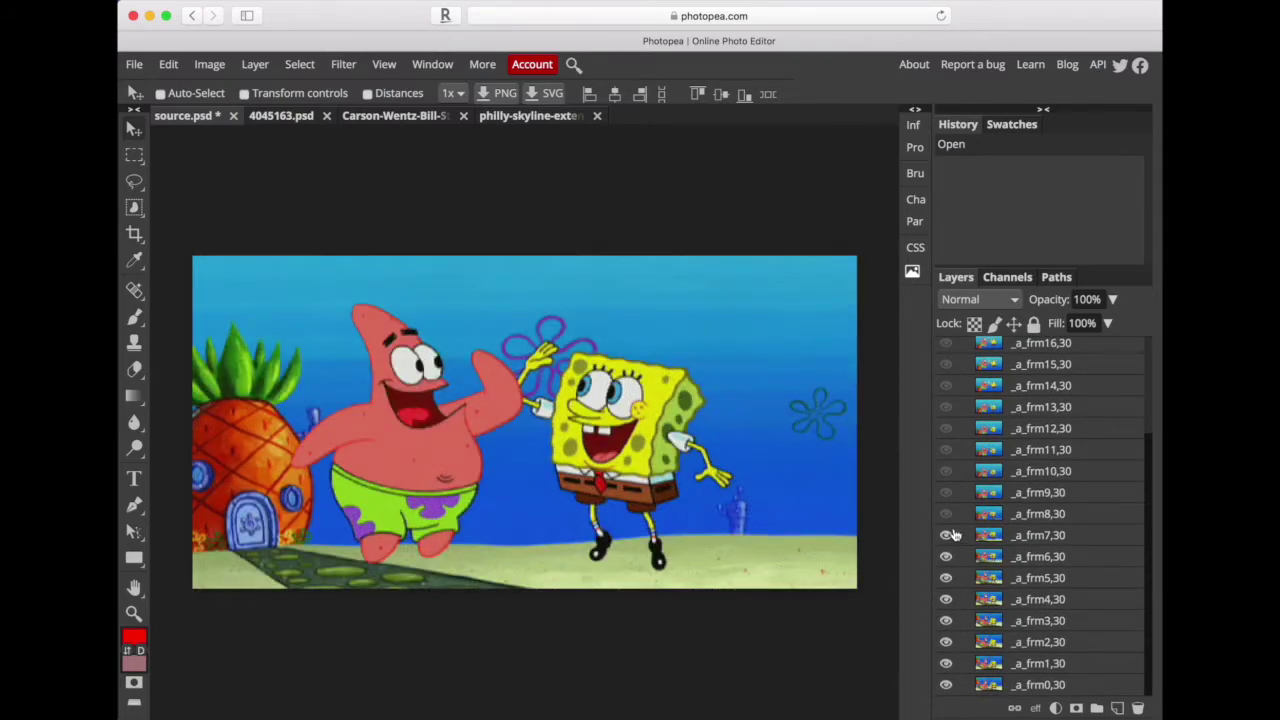
drag(952, 548, 946, 343)
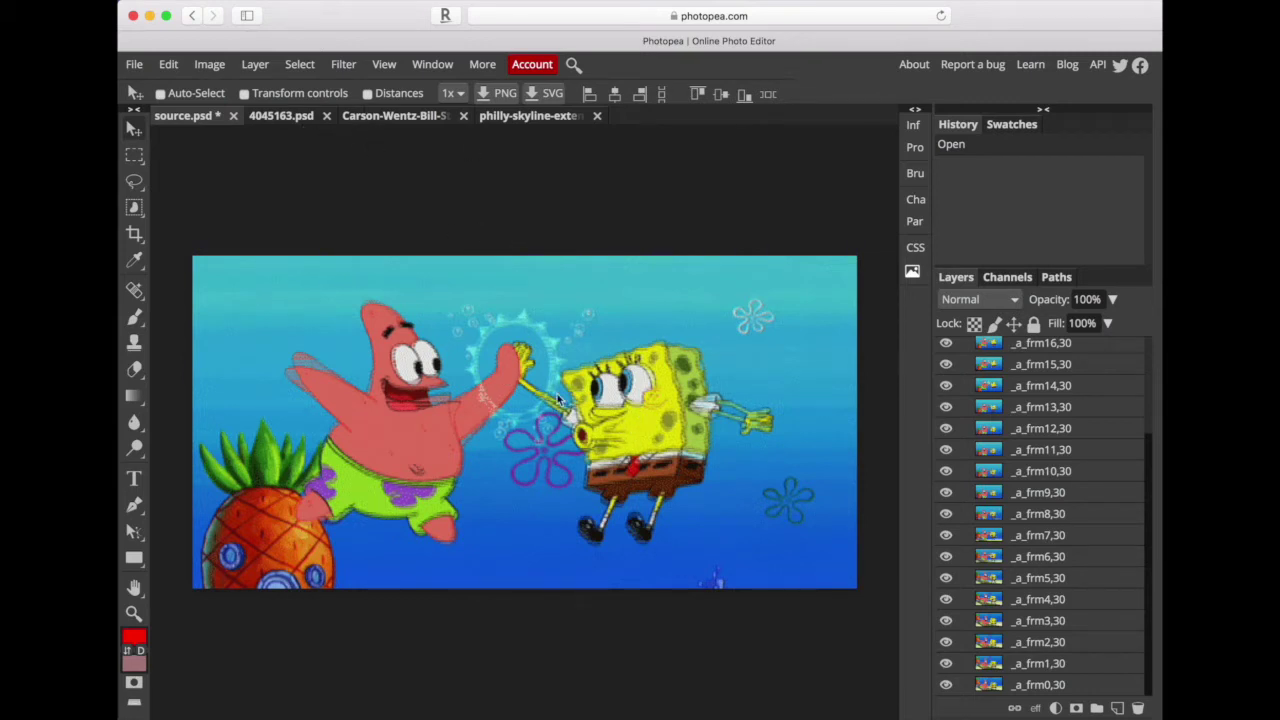
click(400, 115)
click(310, 118)
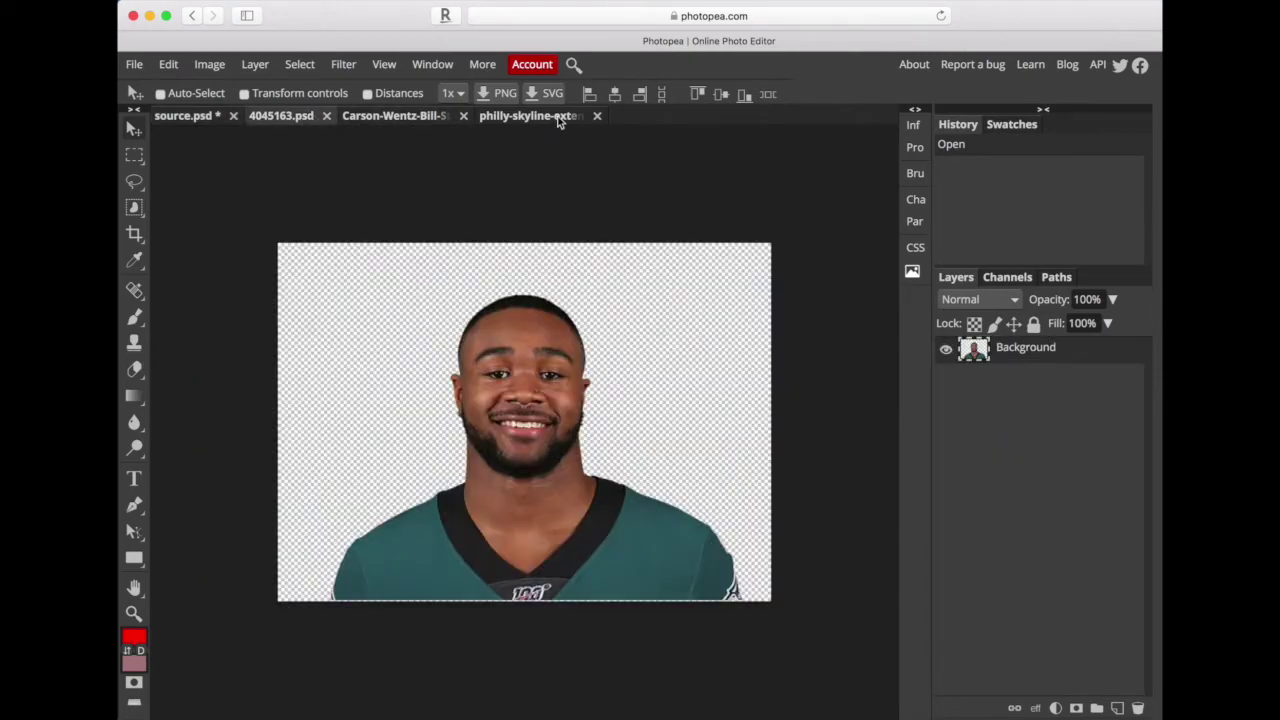
click(559, 120)
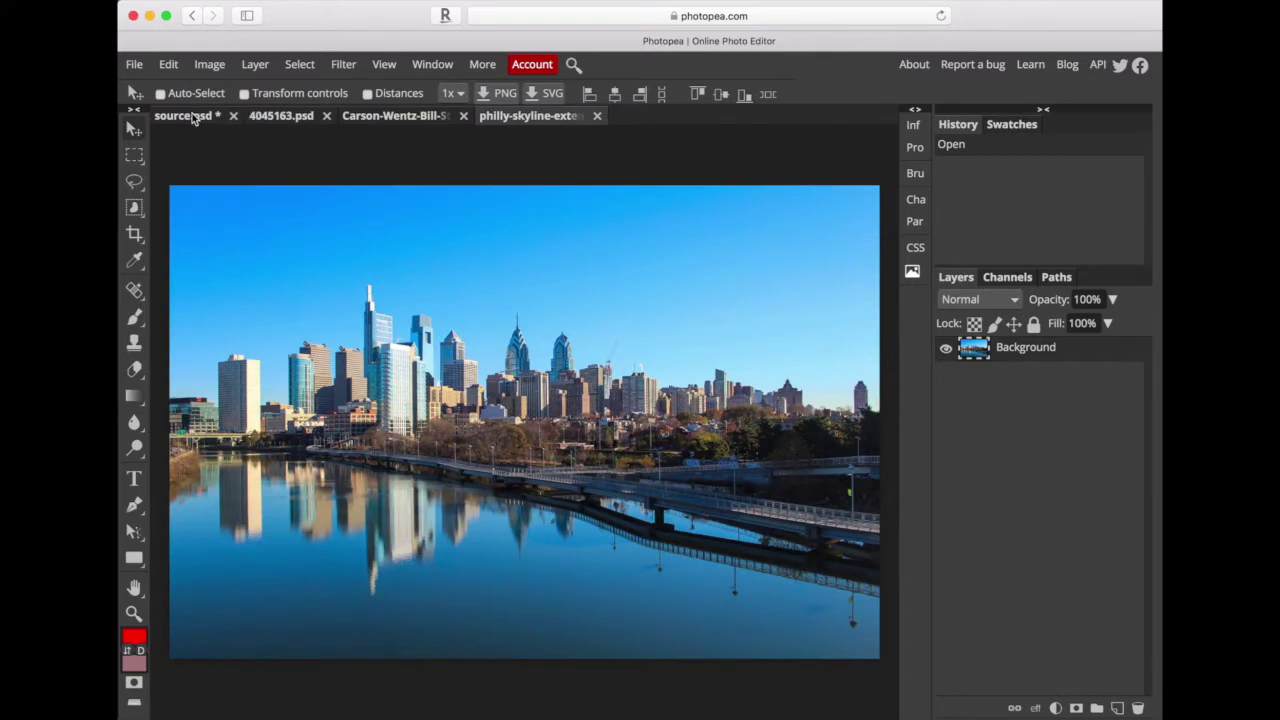
click(193, 116)
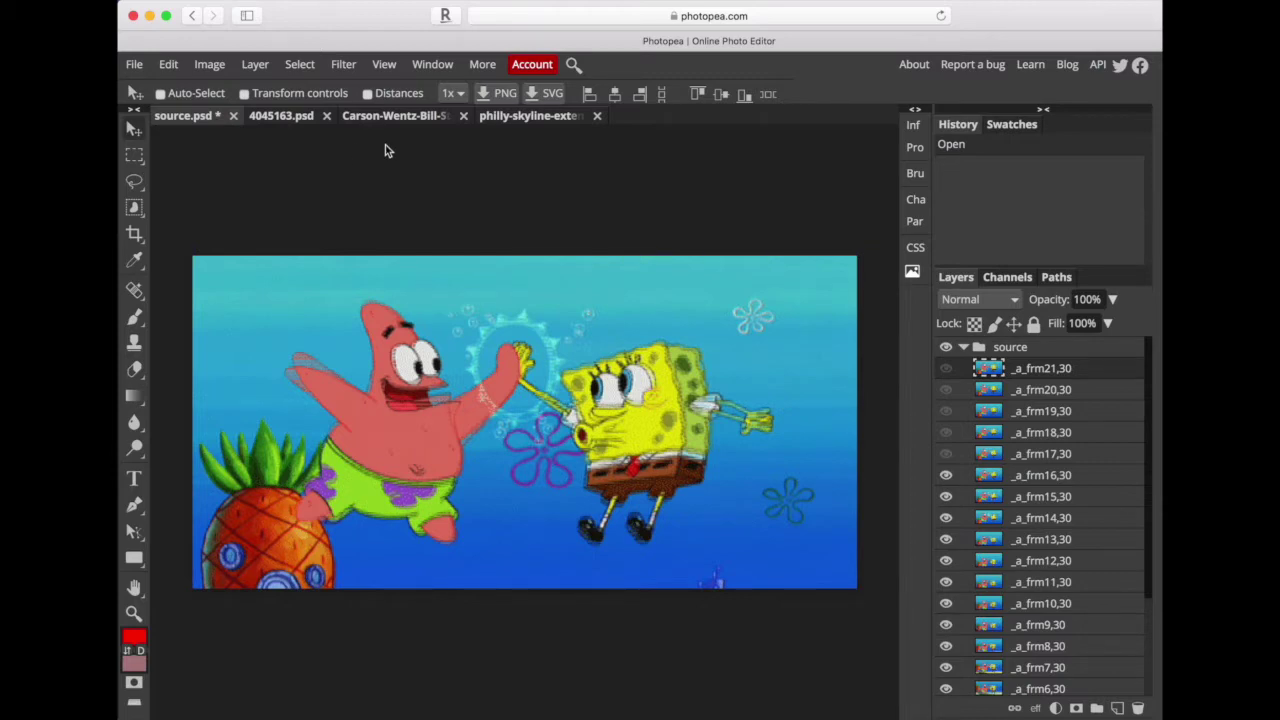
Hide frame layers _a_frm16 through _a_frm1, leaving only _a_frm0,30 visible
drag(946, 474, 946, 690)
scroll(946, 690, down, 3)
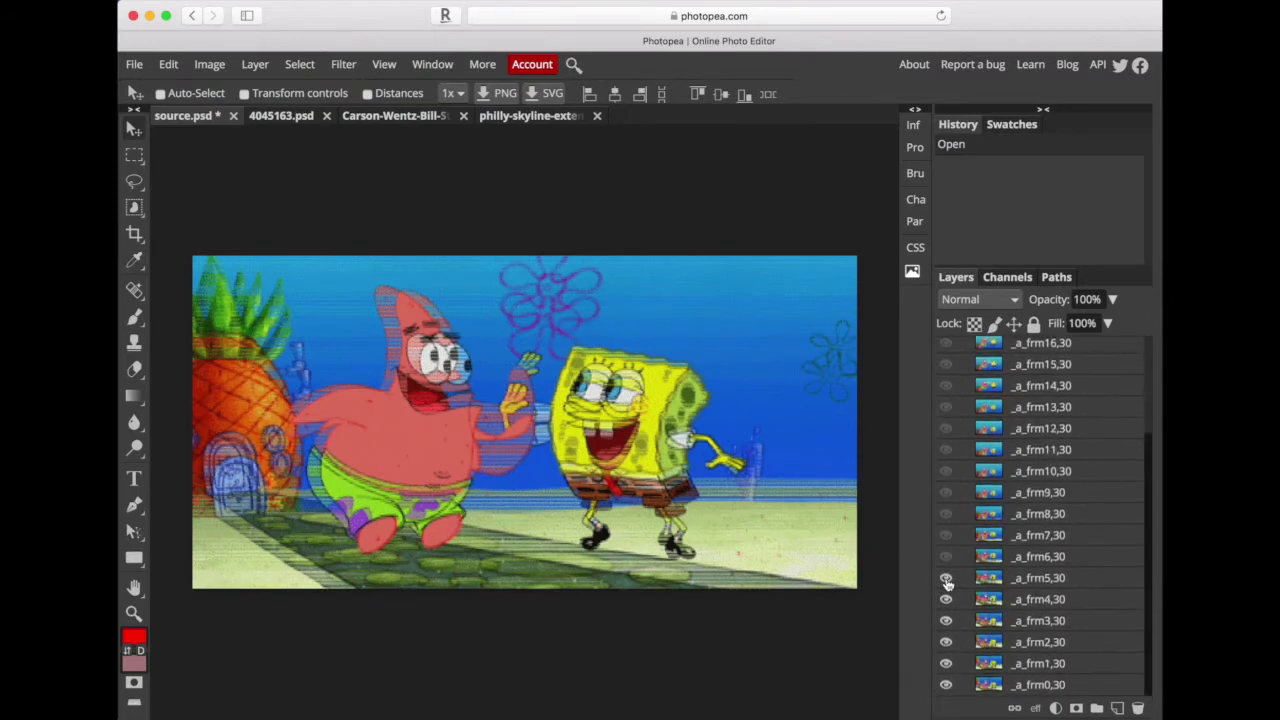
drag(946, 580, 946, 663)
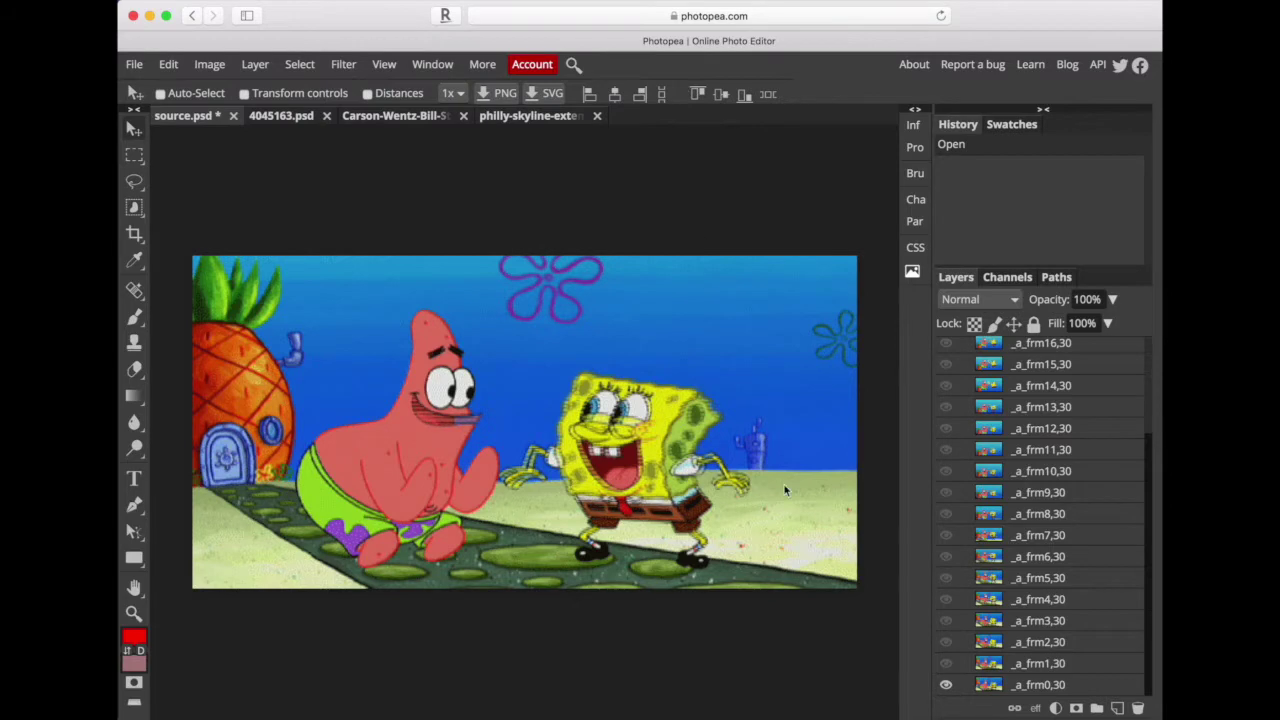
scroll(783, 483, up, 2)
scroll(671, 446, up, 1)
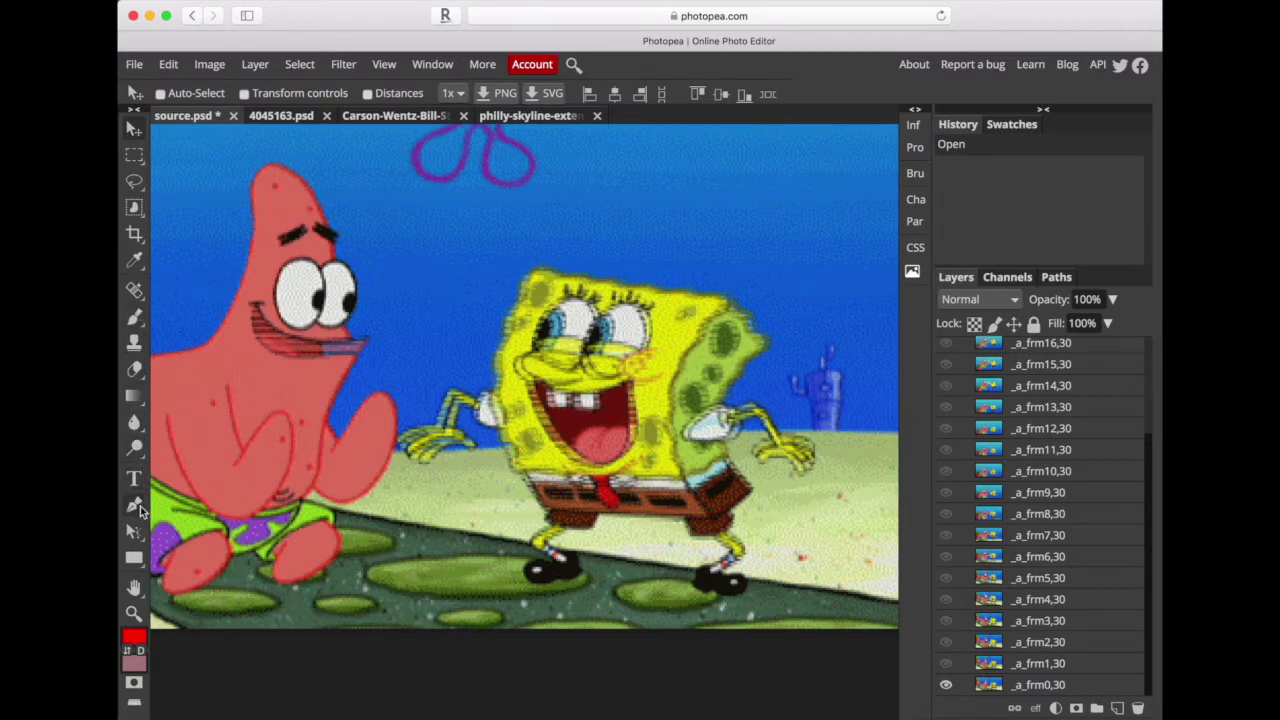
Start a Pen shape outline around SpongeBob's shoe
click(134, 505)
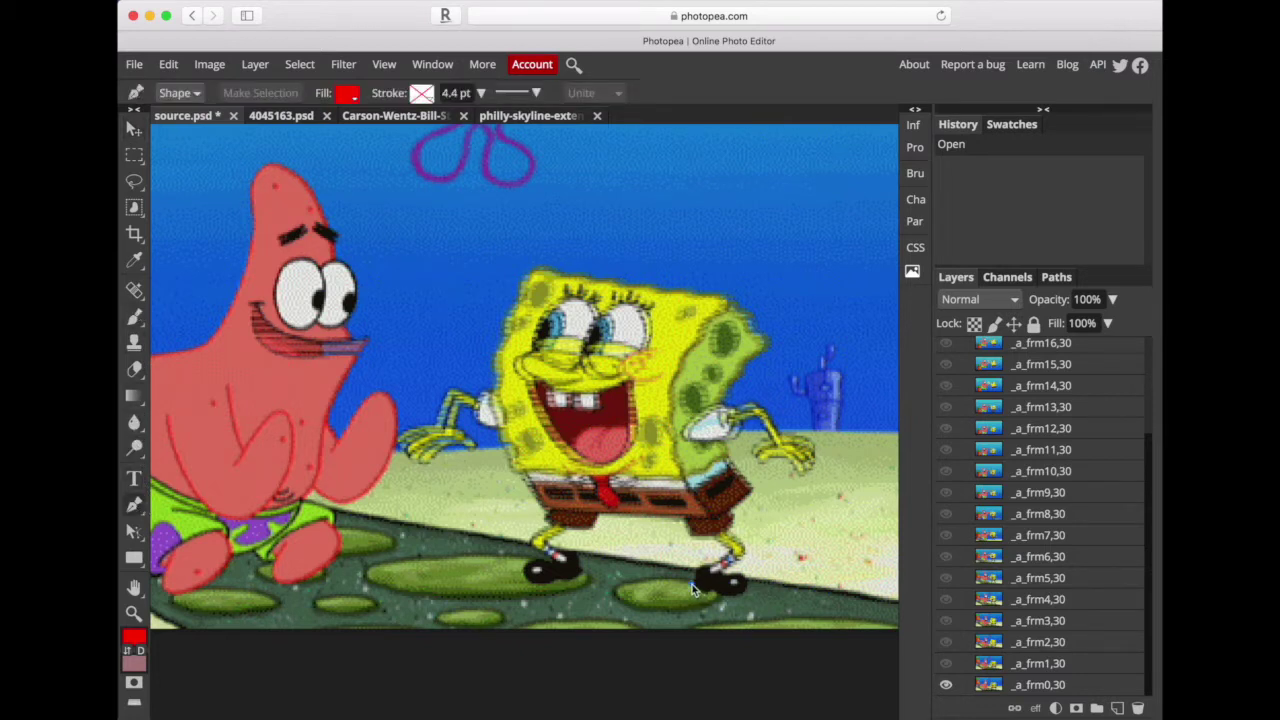
click(692, 584)
click(716, 594)
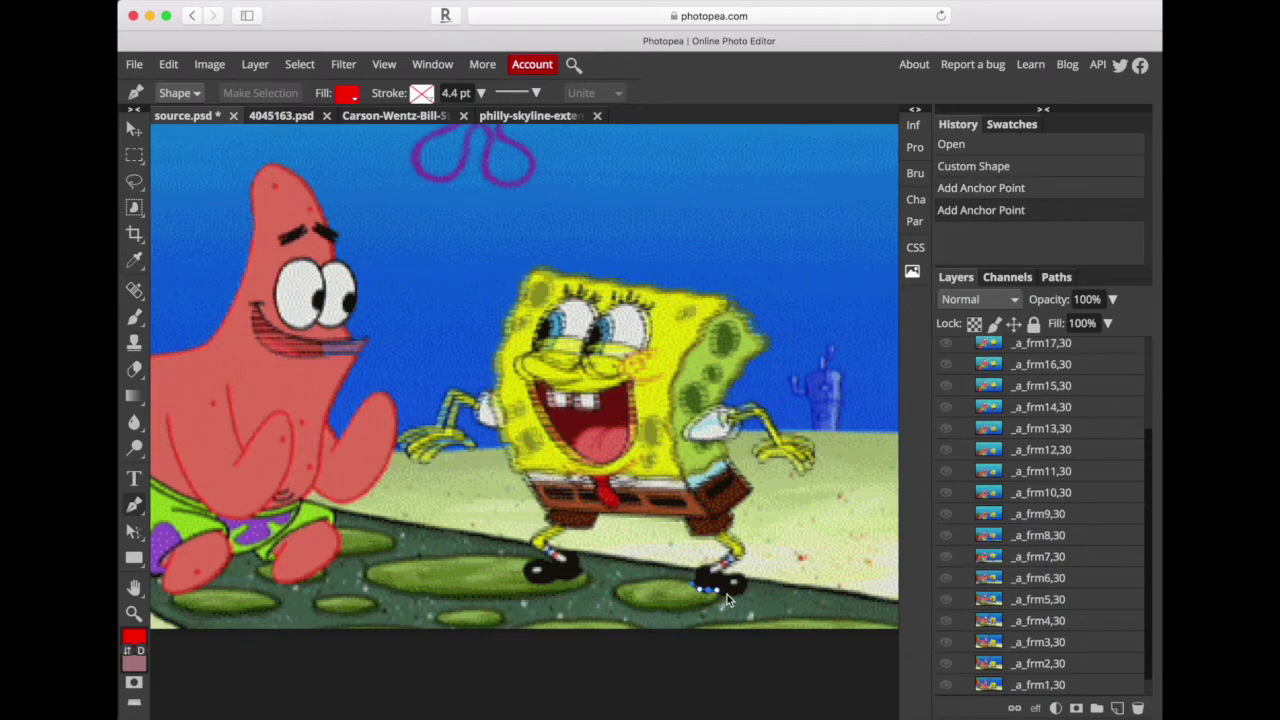
click(748, 586)
click(741, 574)
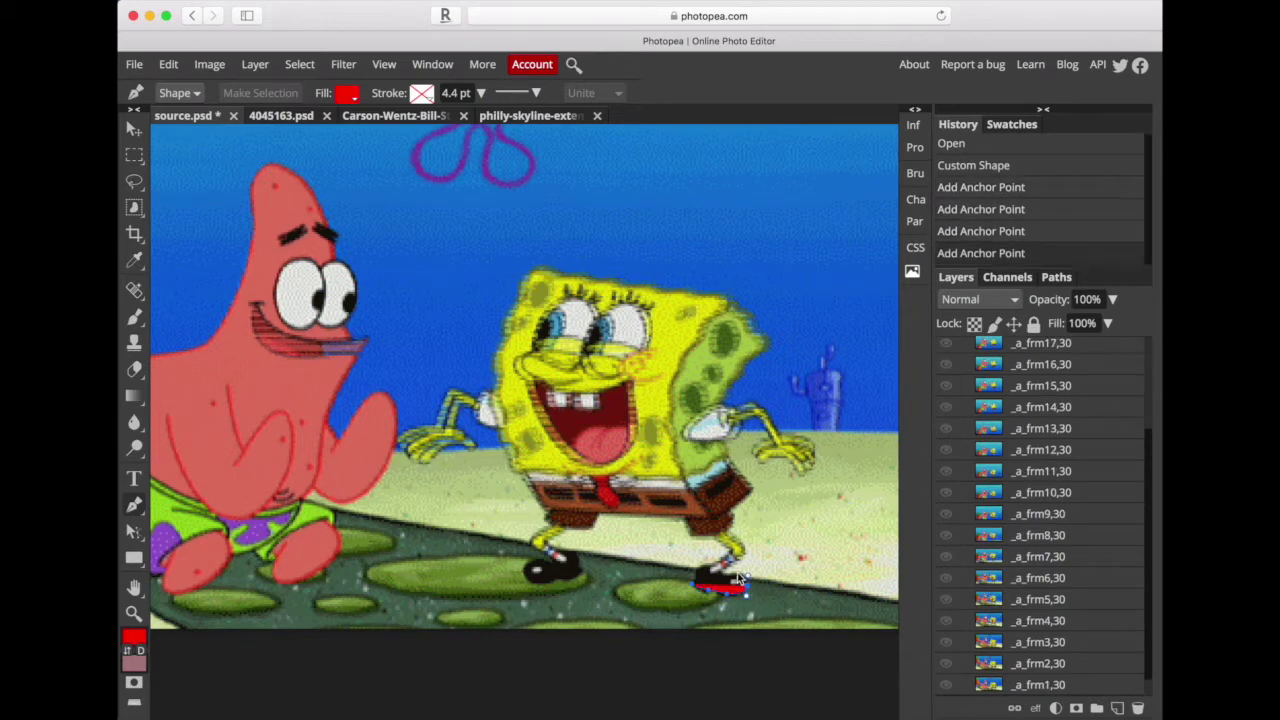
click(725, 574)
click(724, 573)
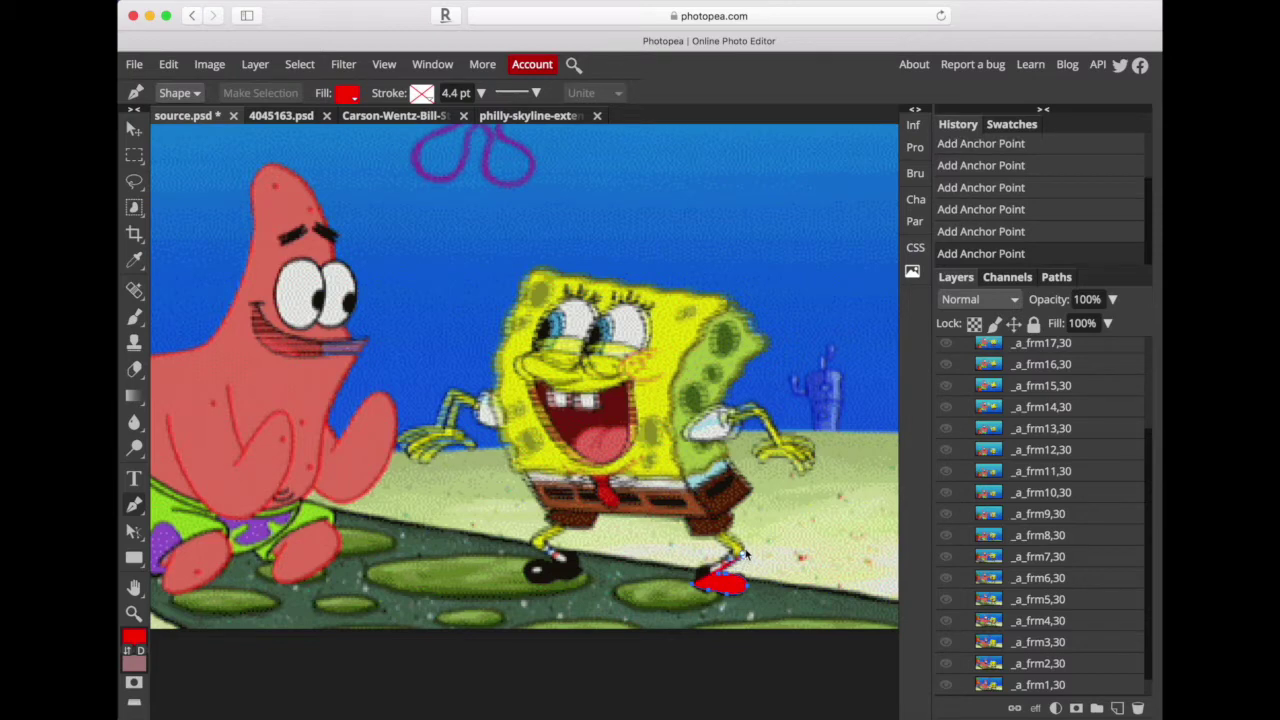
click(737, 546)
Extend the outline up SpongeBob's leg past his shorts toward the arm
click(729, 534)
click(738, 512)
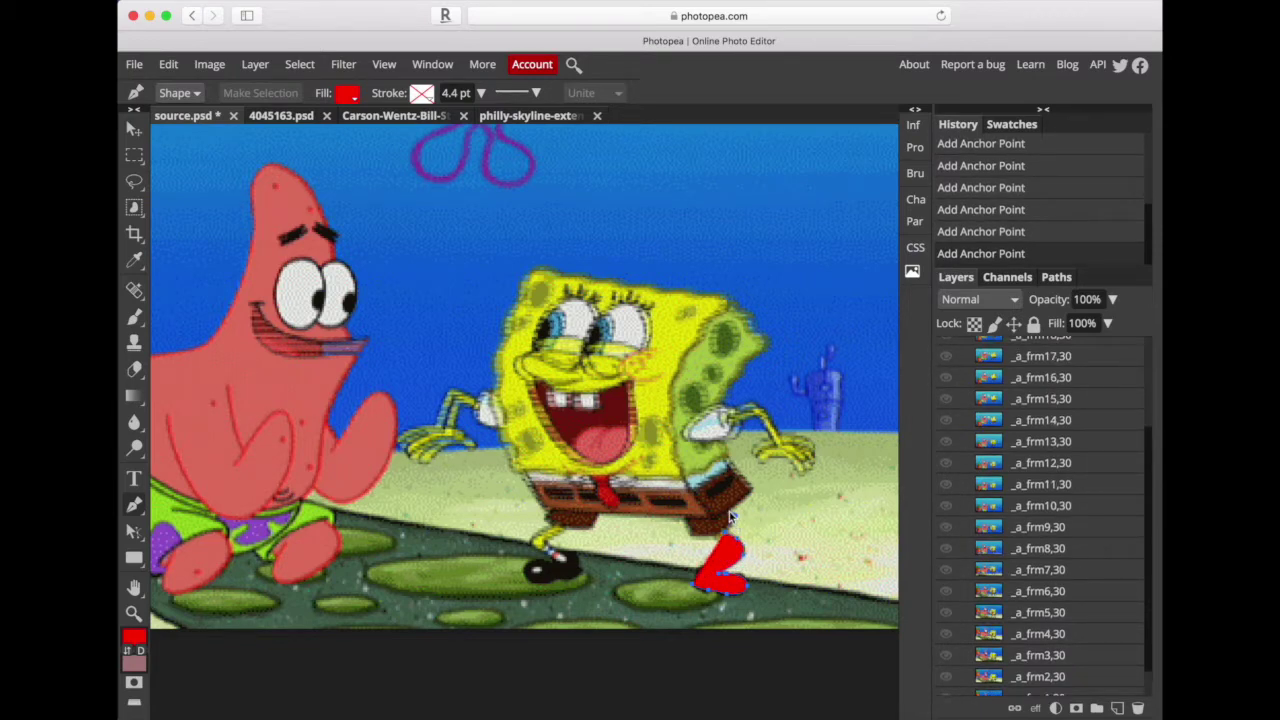
click(754, 494)
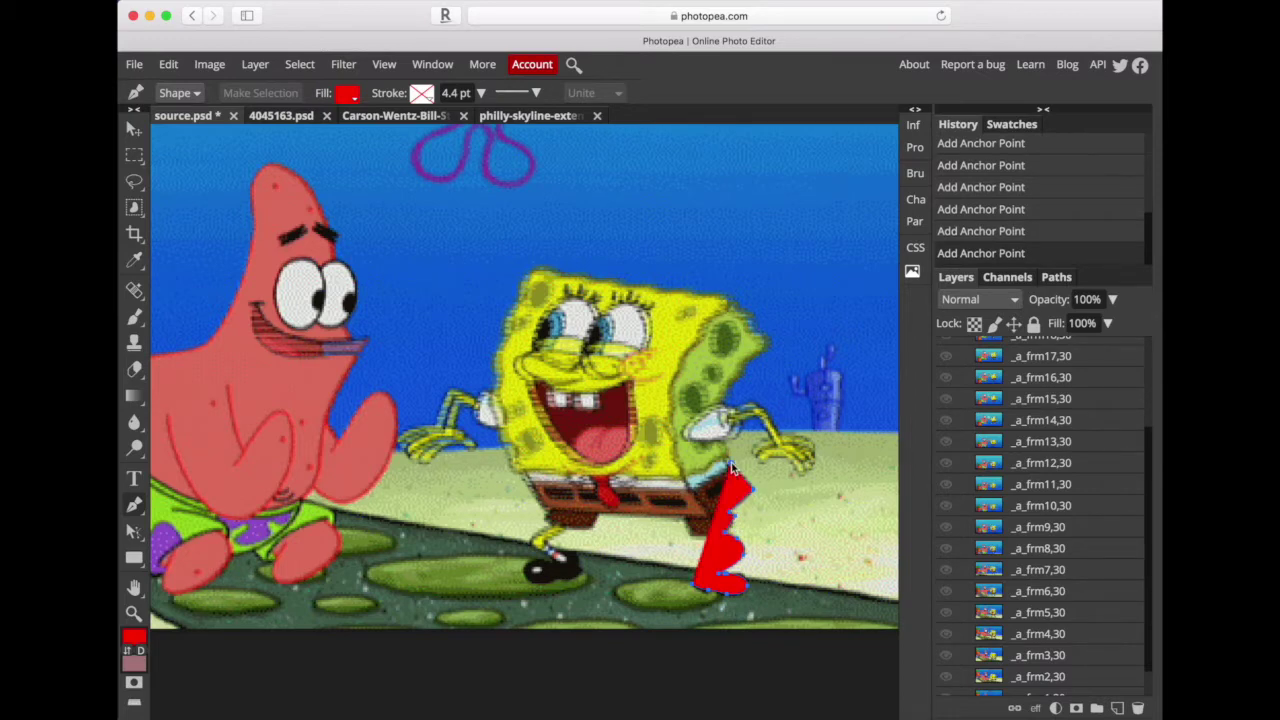
click(728, 464)
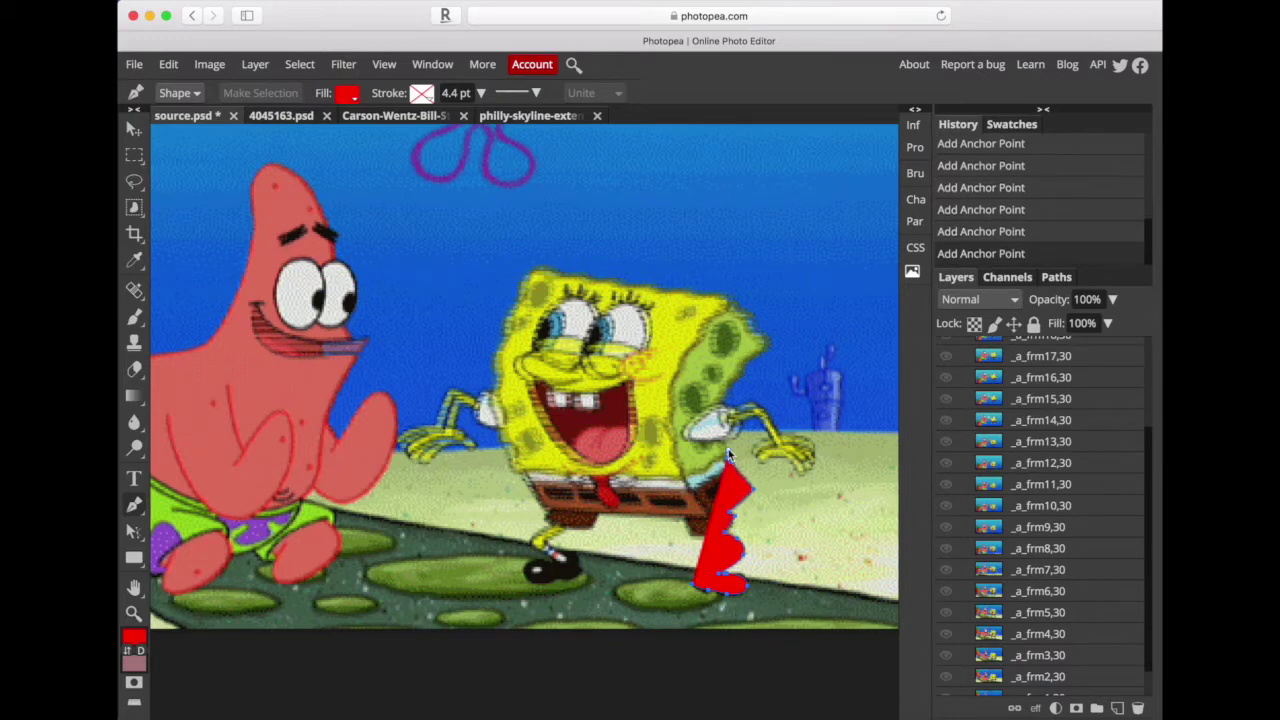
click(724, 448)
click(735, 428)
click(757, 424)
click(768, 452)
Set the shape's fill to none so the outline stays unfilled
click(137, 637)
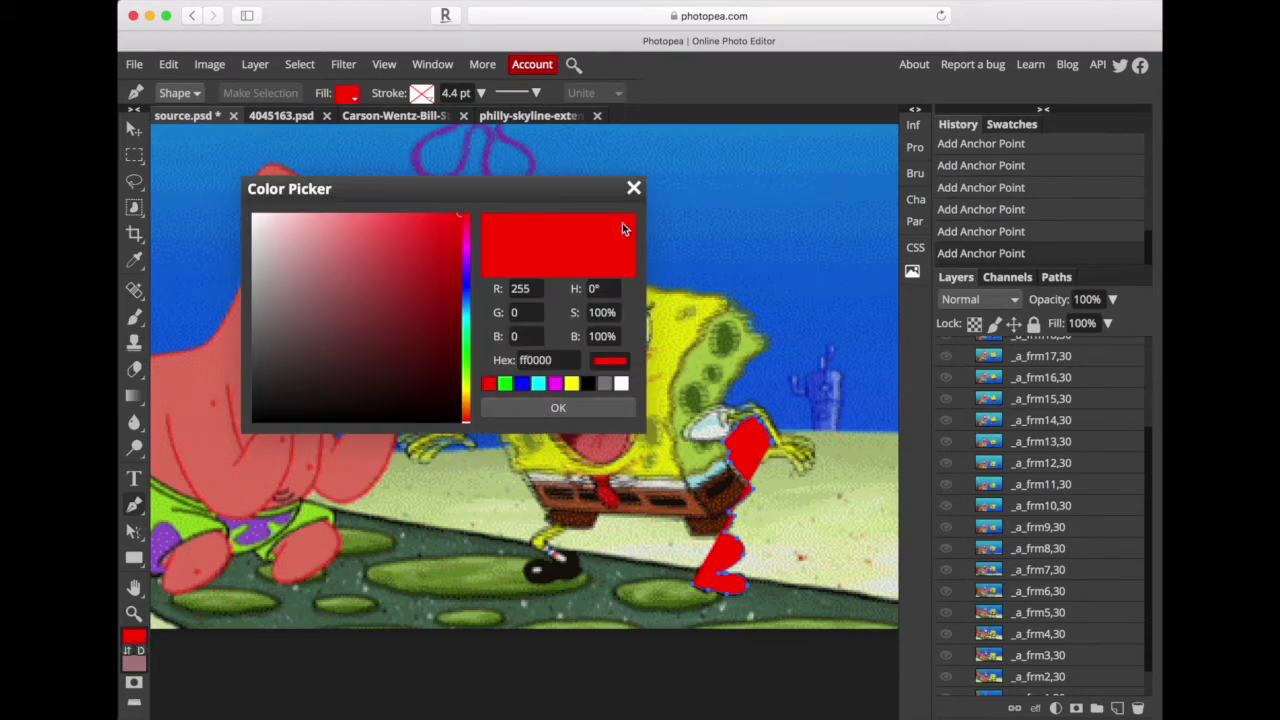
click(634, 189)
click(350, 93)
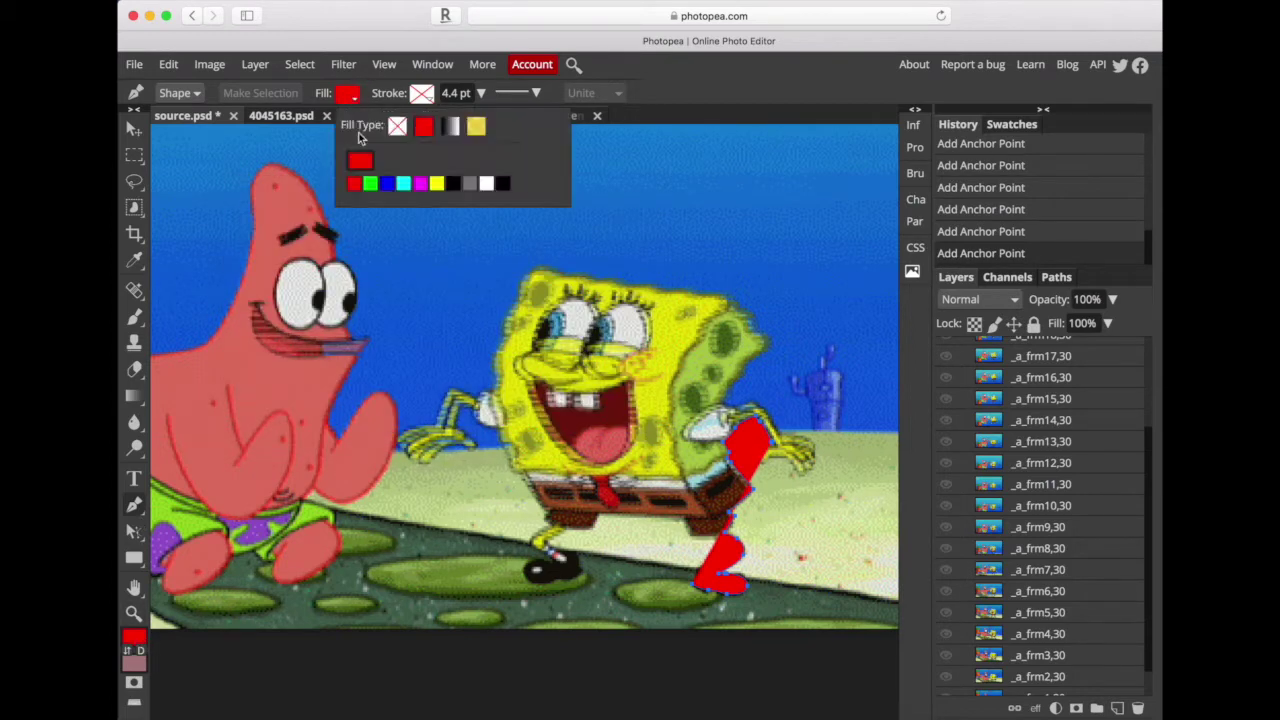
click(397, 126)
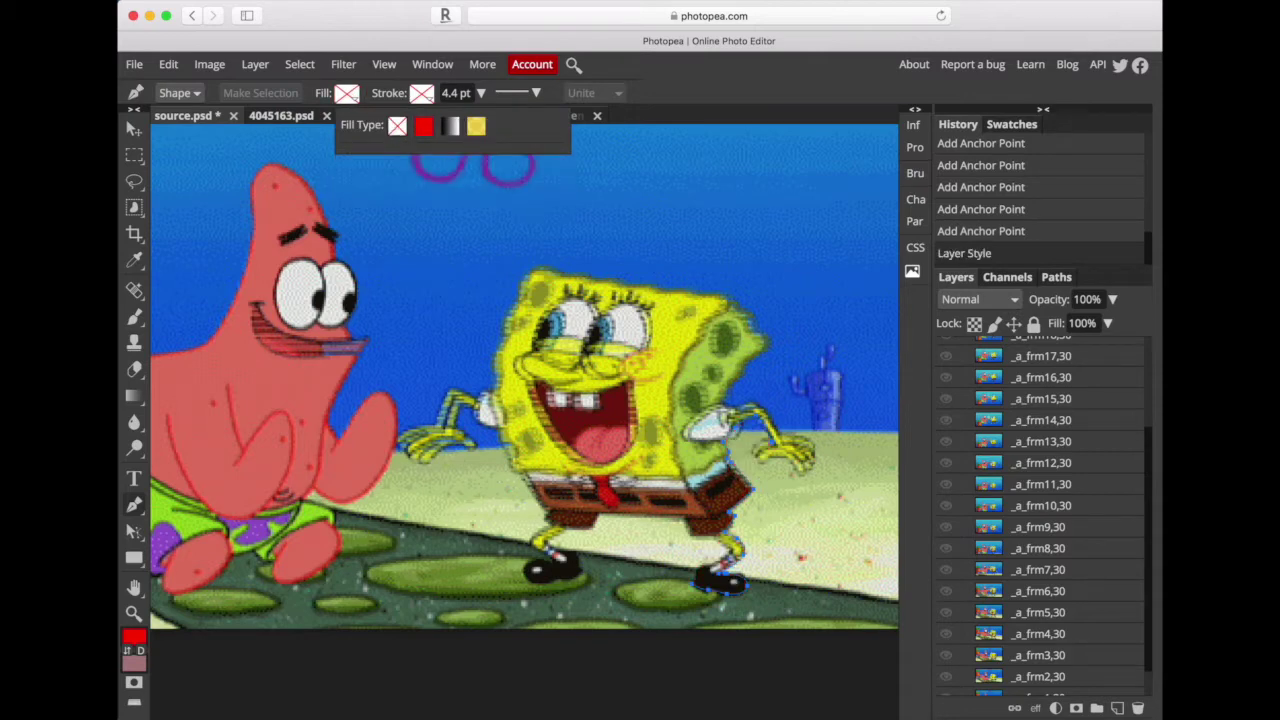
Add outline points along SpongeBob's arm and around his hand
click(758, 466)
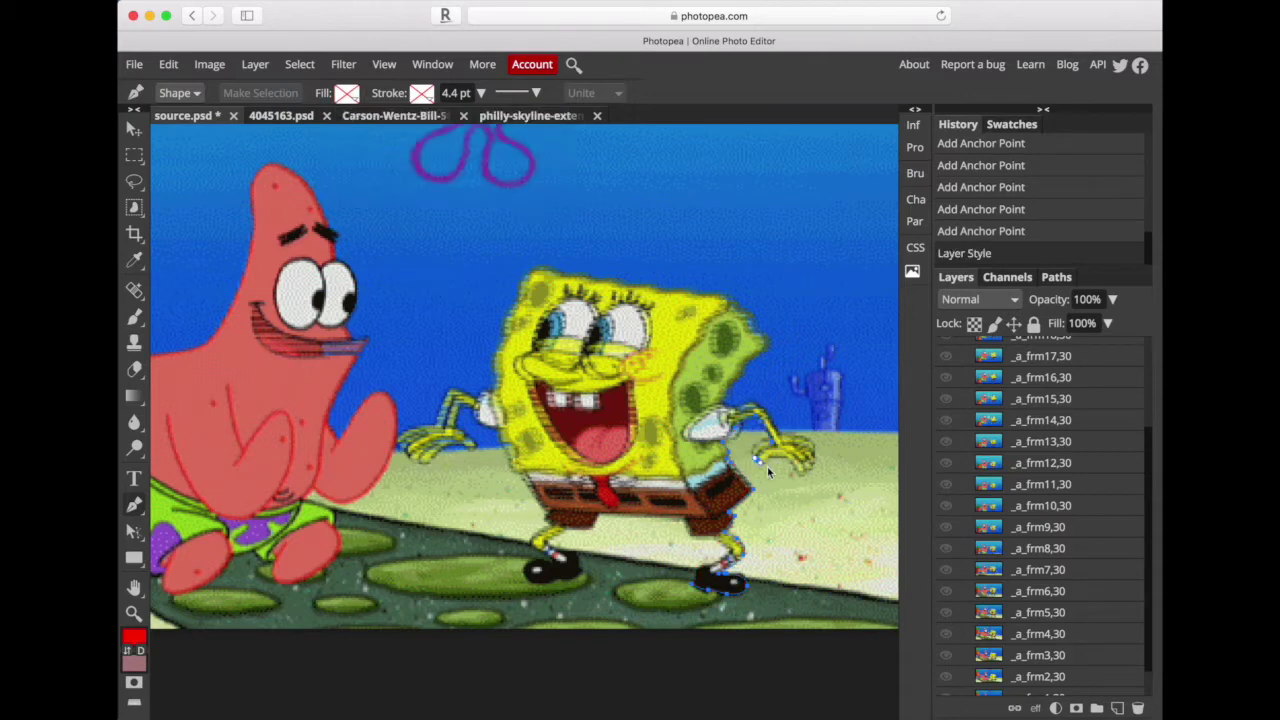
click(765, 462)
click(768, 459)
click(790, 462)
click(801, 475)
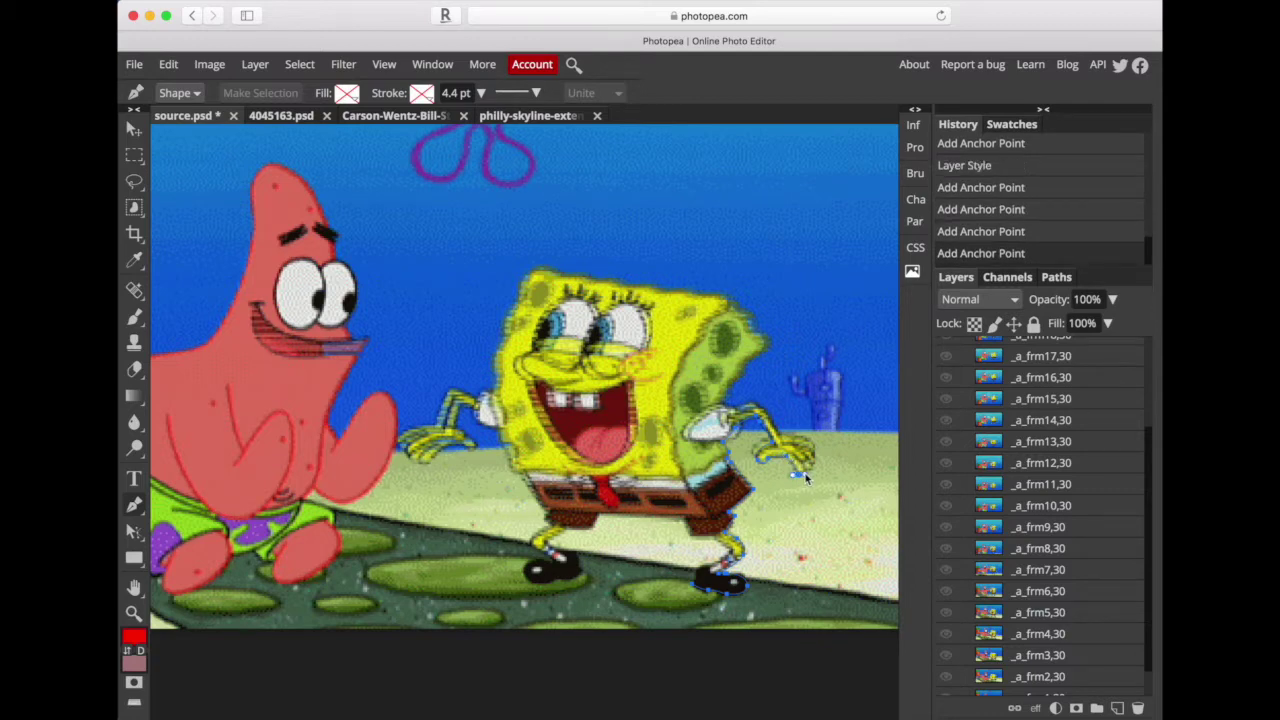
click(808, 471)
click(812, 459)
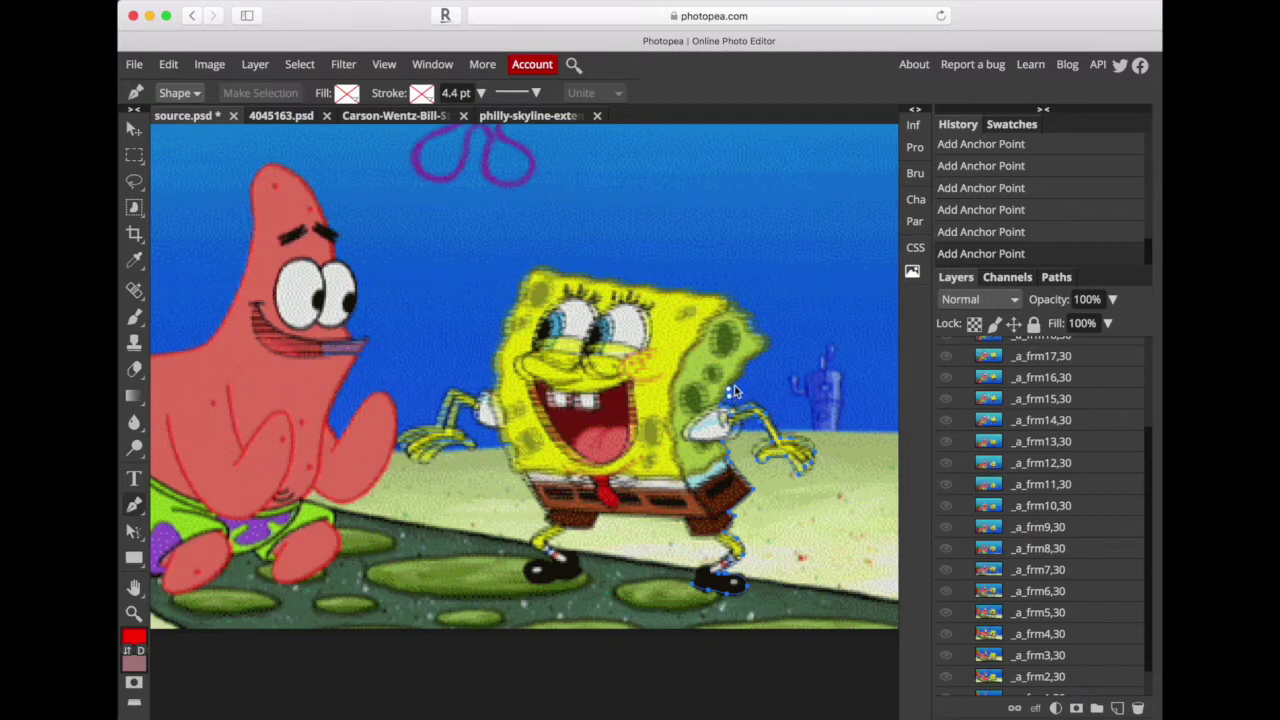
Carry the outline over SpongeBob's head edge and down its left side
click(744, 370)
click(734, 294)
click(503, 317)
click(502, 336)
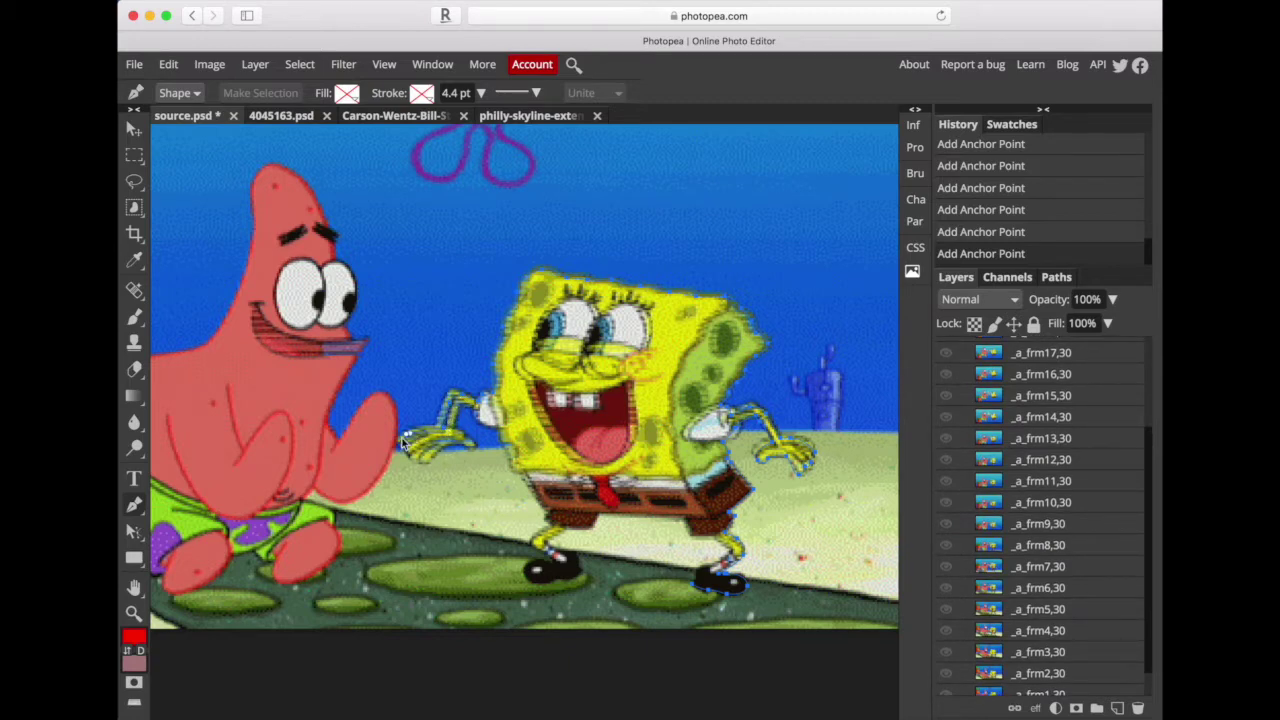
Add anchors along Patrick's hand and arm, plus curved points over his head and side
click(357, 402)
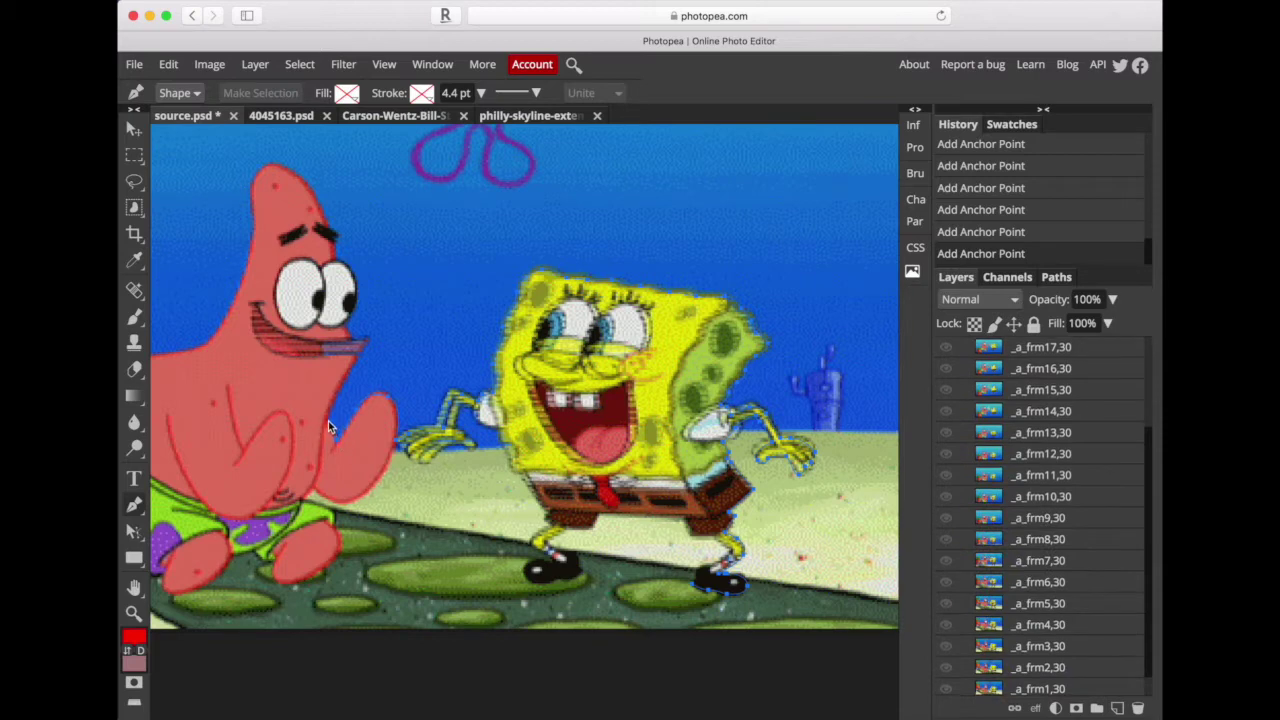
click(329, 427)
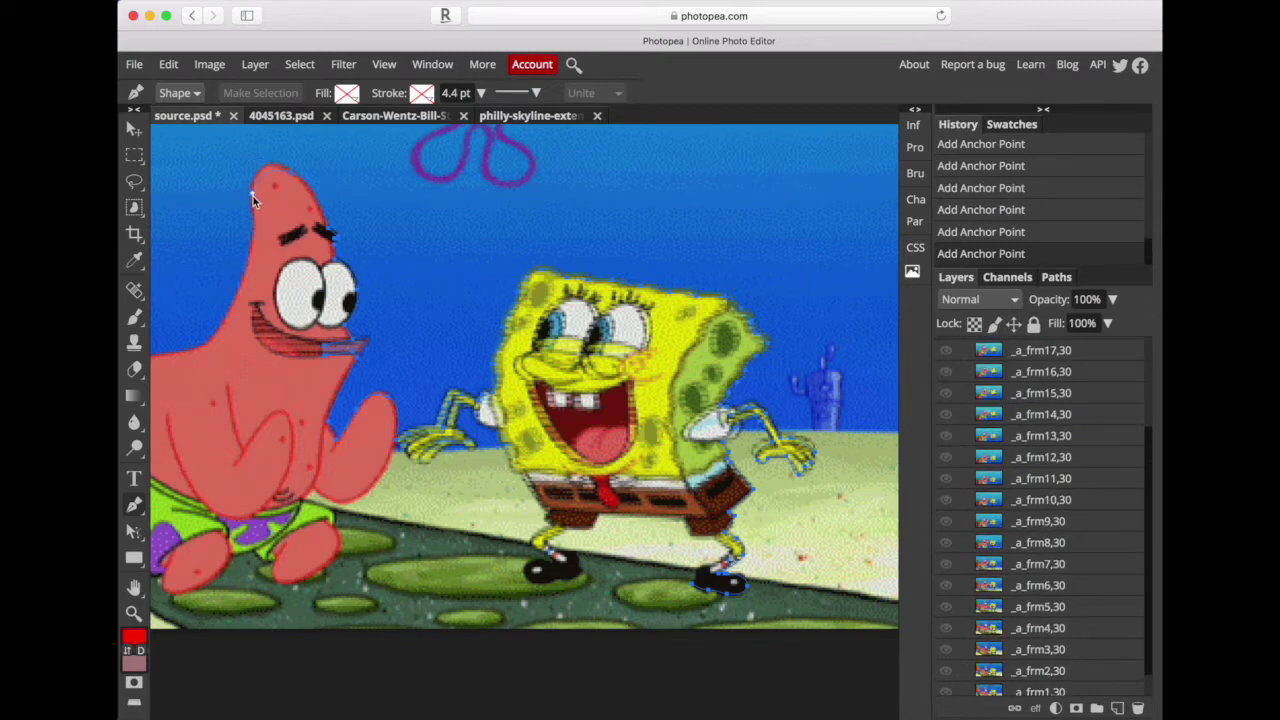
drag(252, 208, 252, 219)
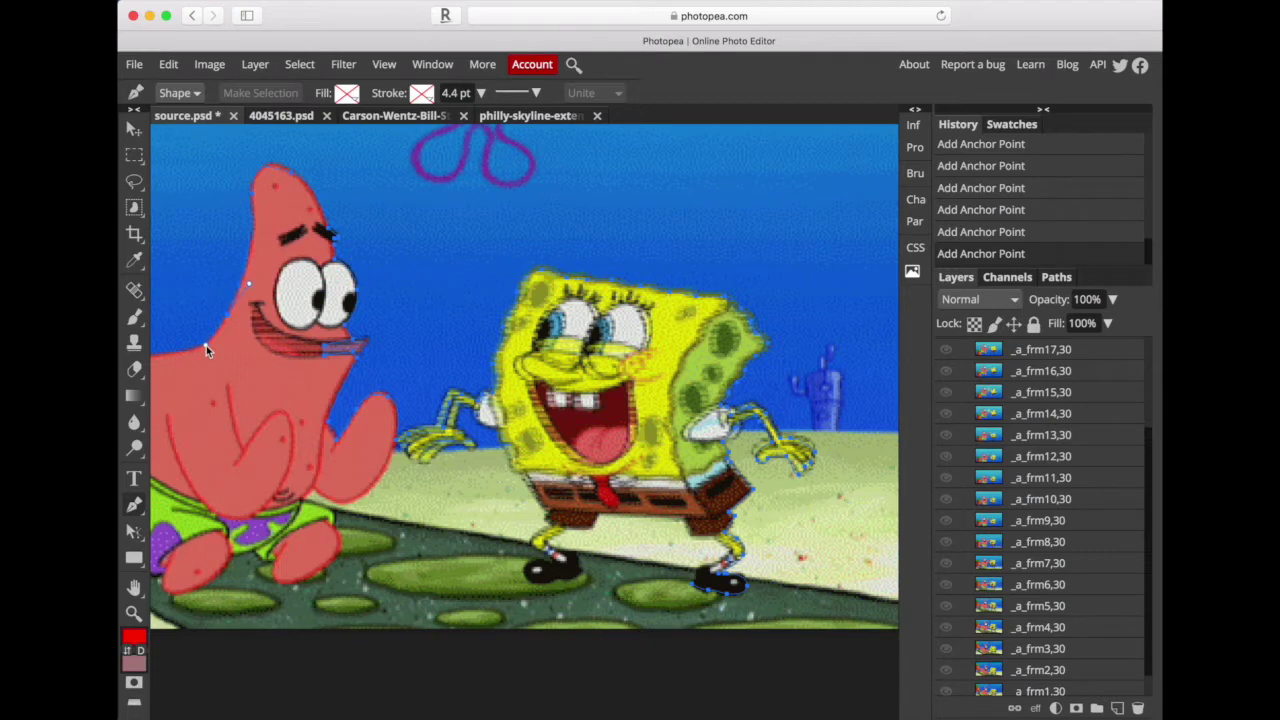
drag(235, 343, 194, 354)
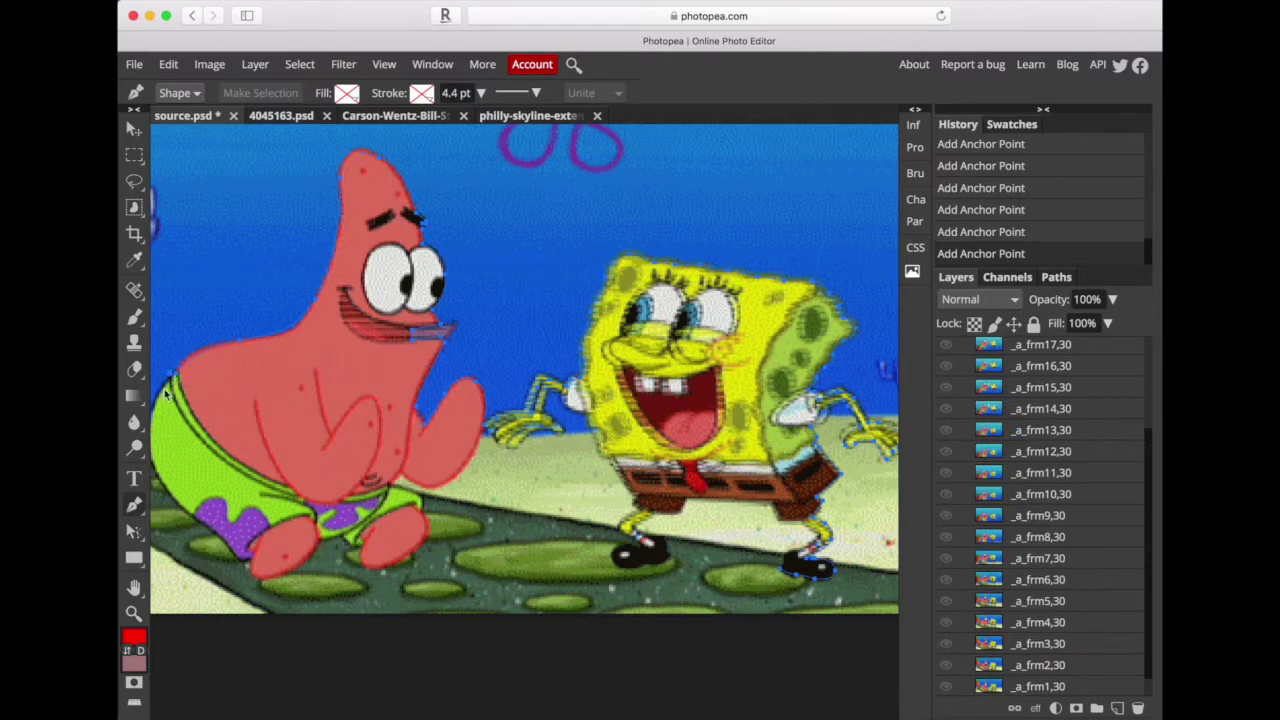
Add anchors at Patrick's foot and leg and under SpongeBob's shoe, then close the path
scroll(170, 380, down, 2)
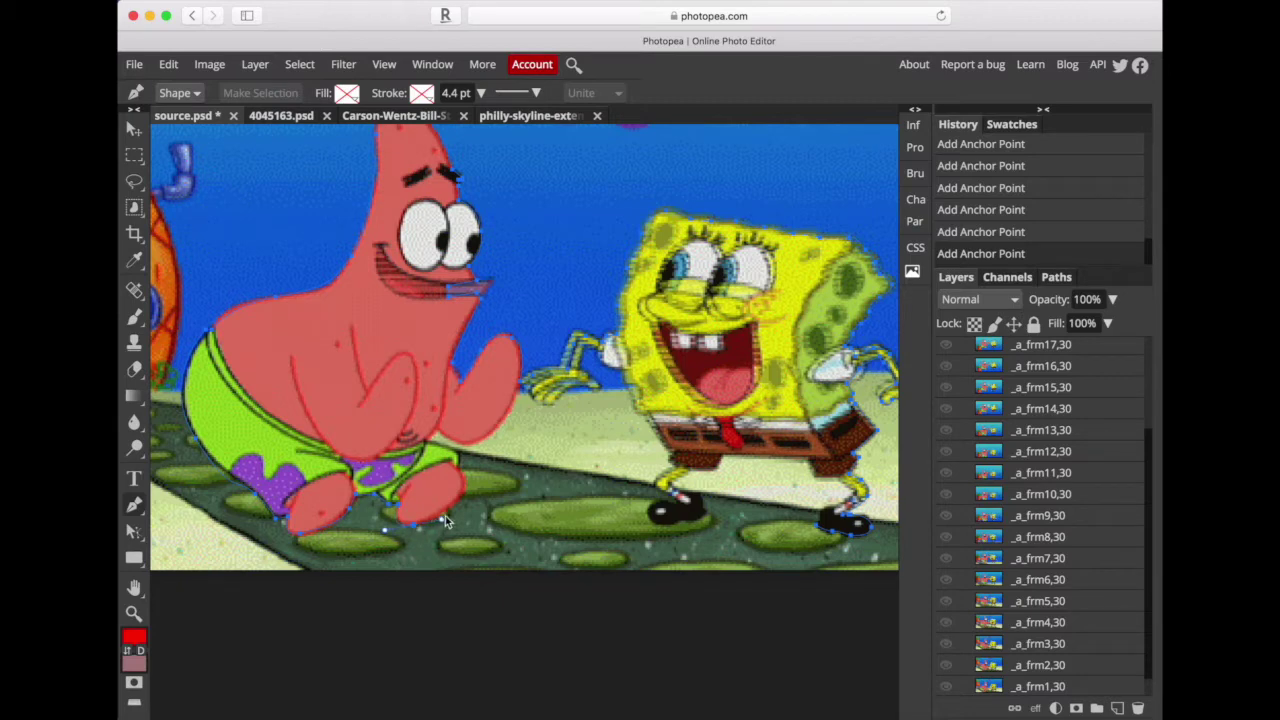
click(465, 489)
click(460, 443)
click(644, 521)
click(815, 547)
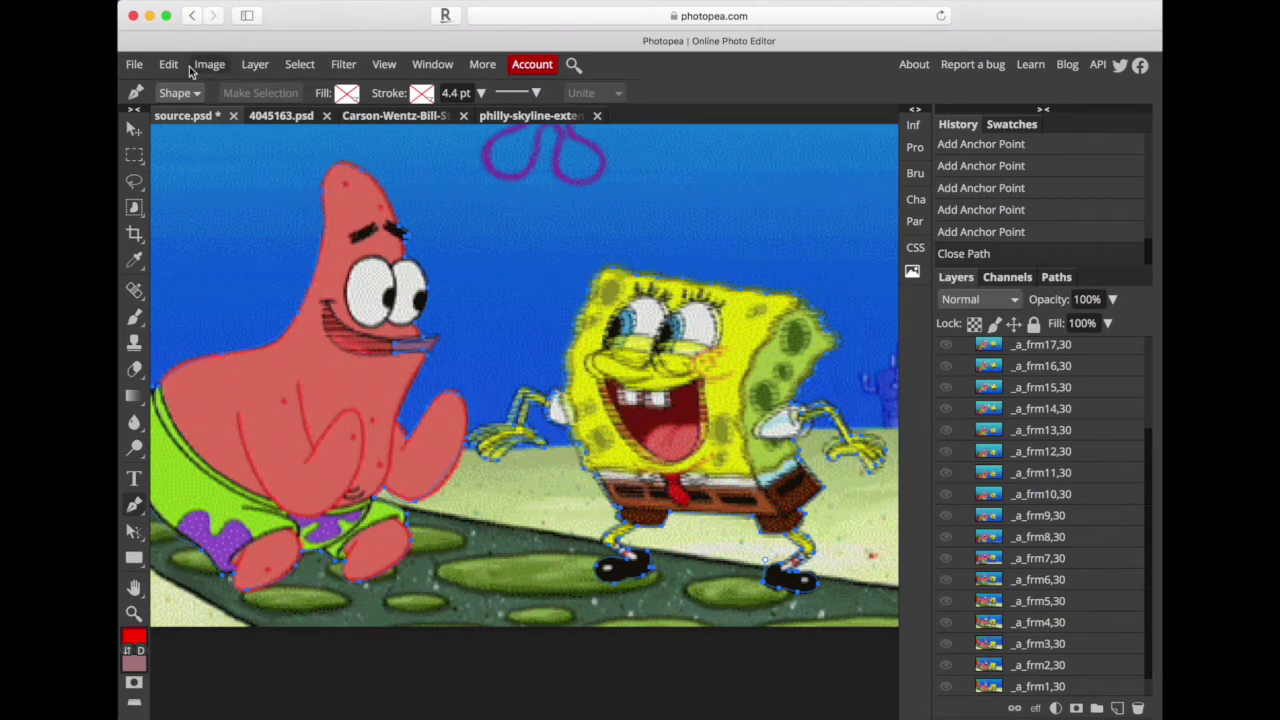
Load the Shape 1 path as a selection from the Paths panel
click(135, 64)
scroll(989, 377, up, 3)
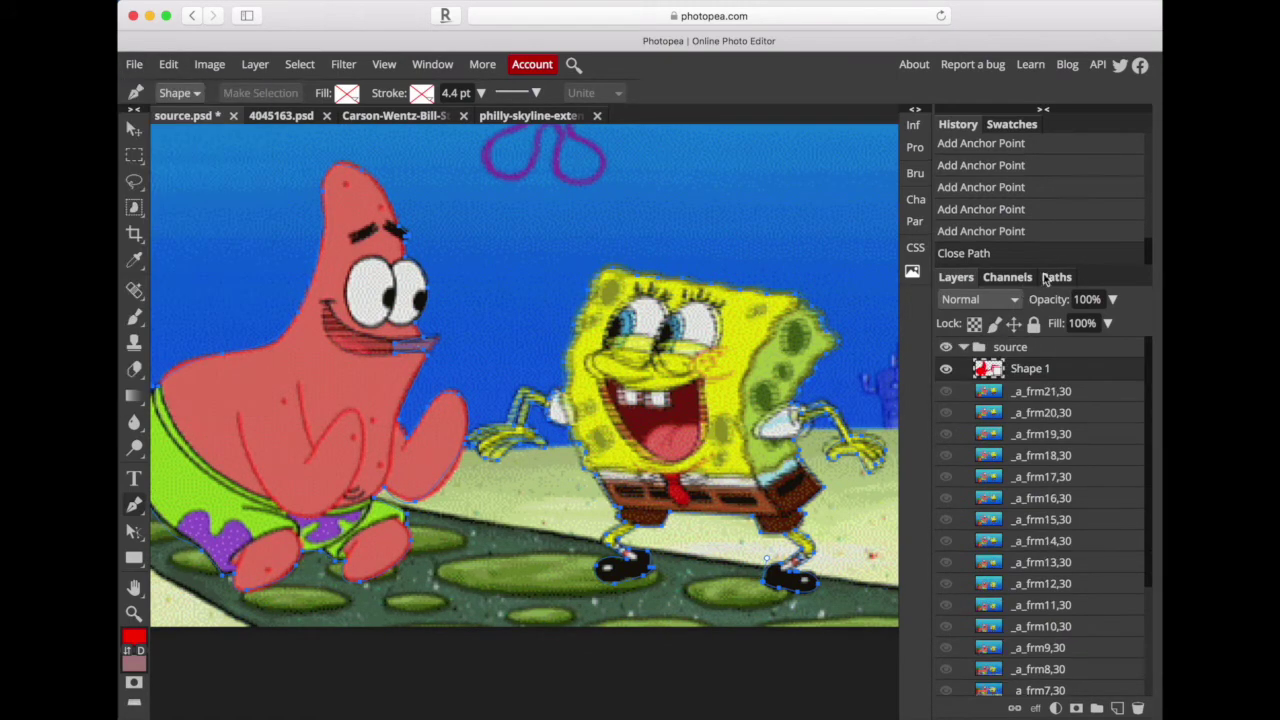
click(1056, 277)
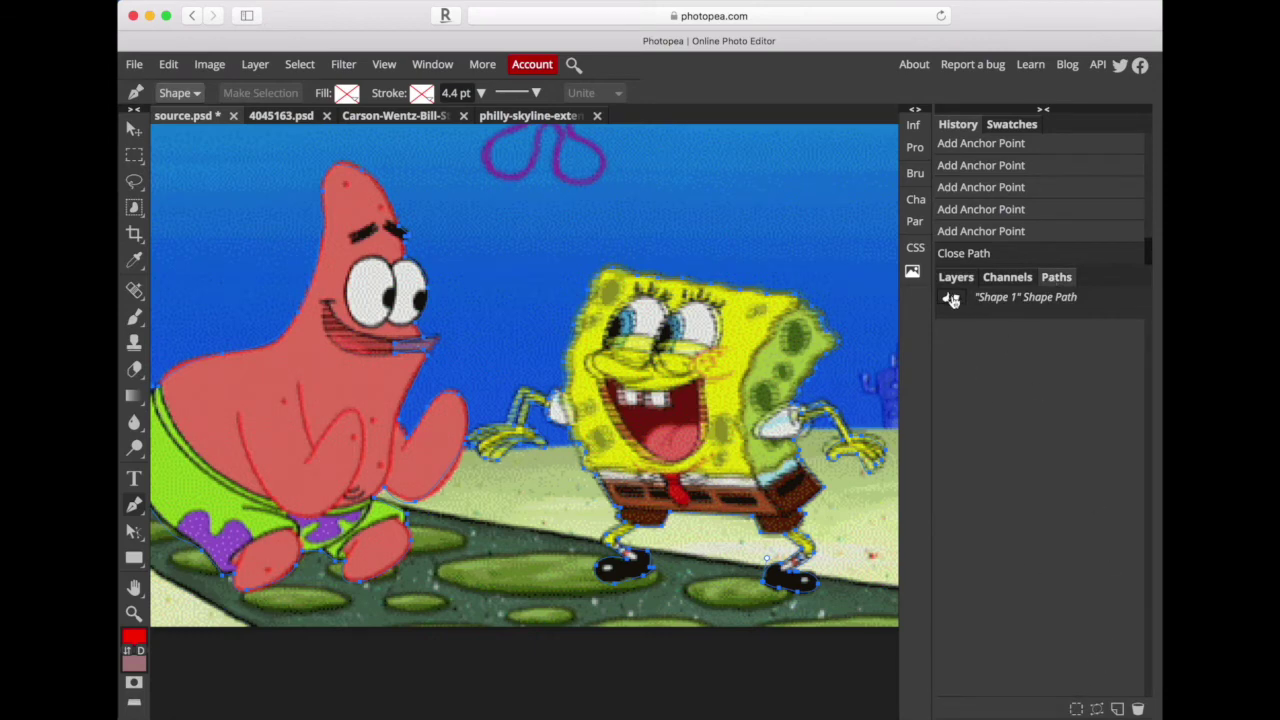
click(1076, 709)
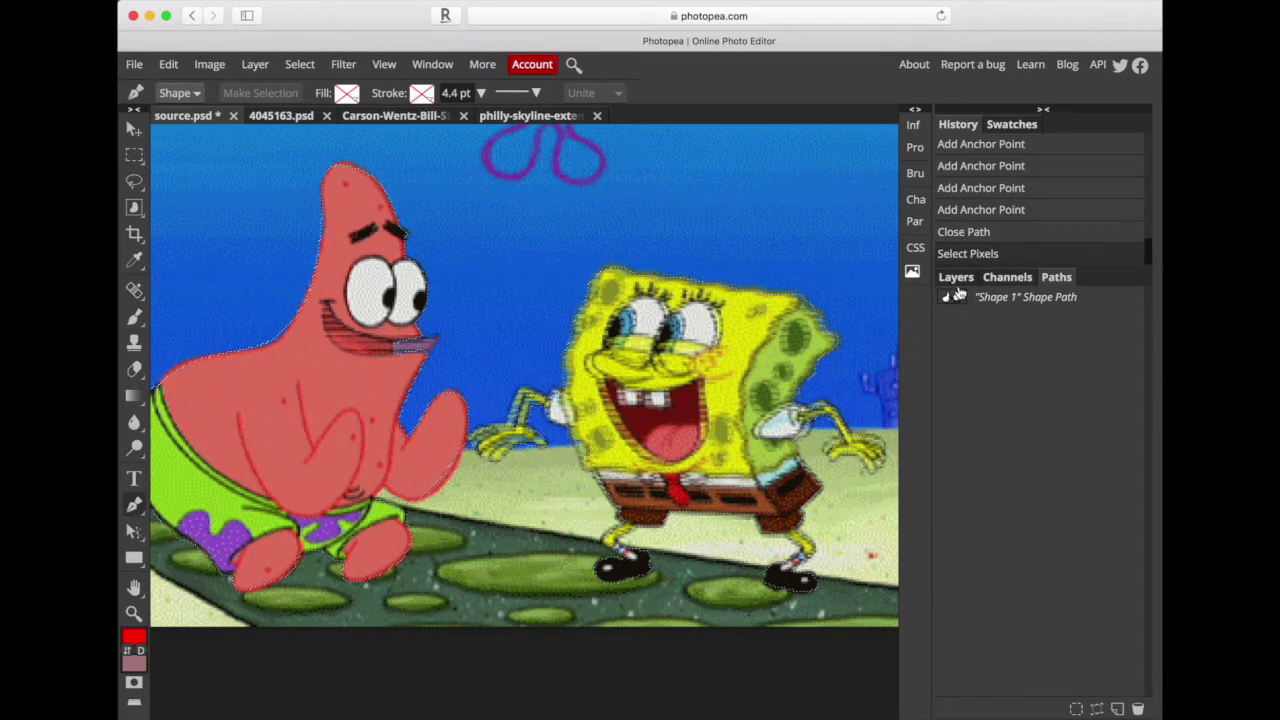
click(956, 277)
click(1056, 277)
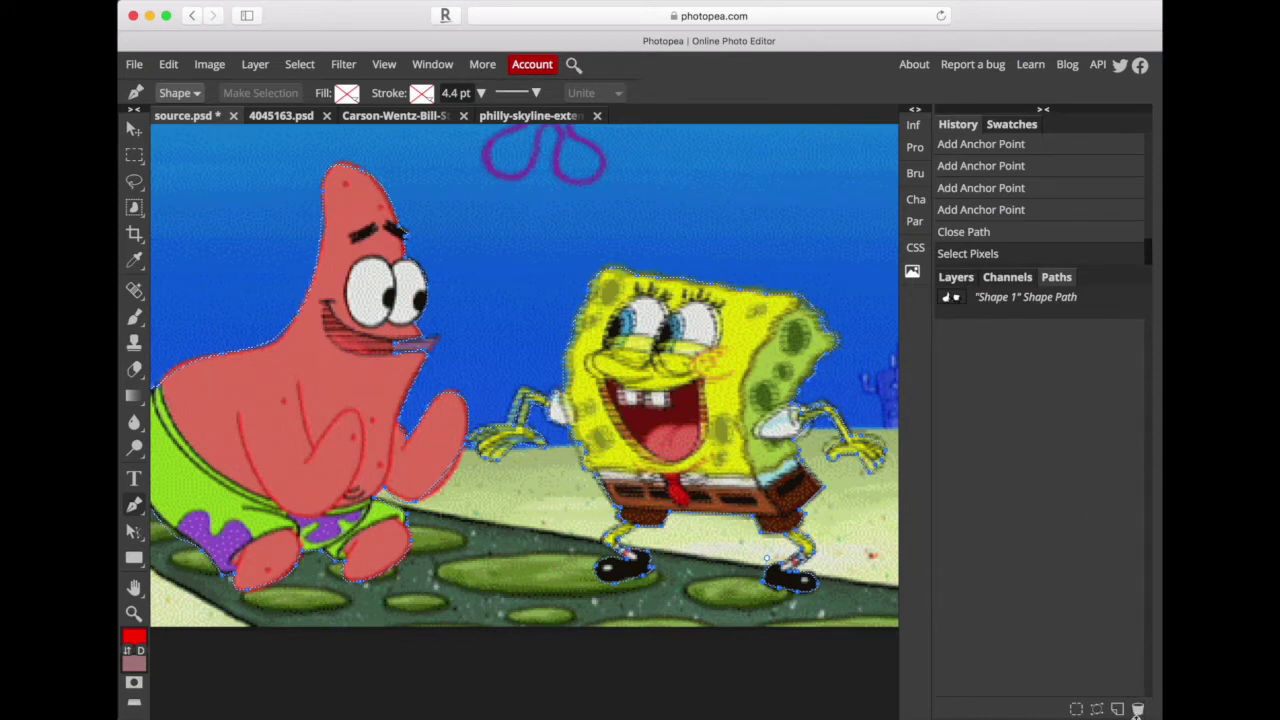
click(1080, 709)
click(958, 277)
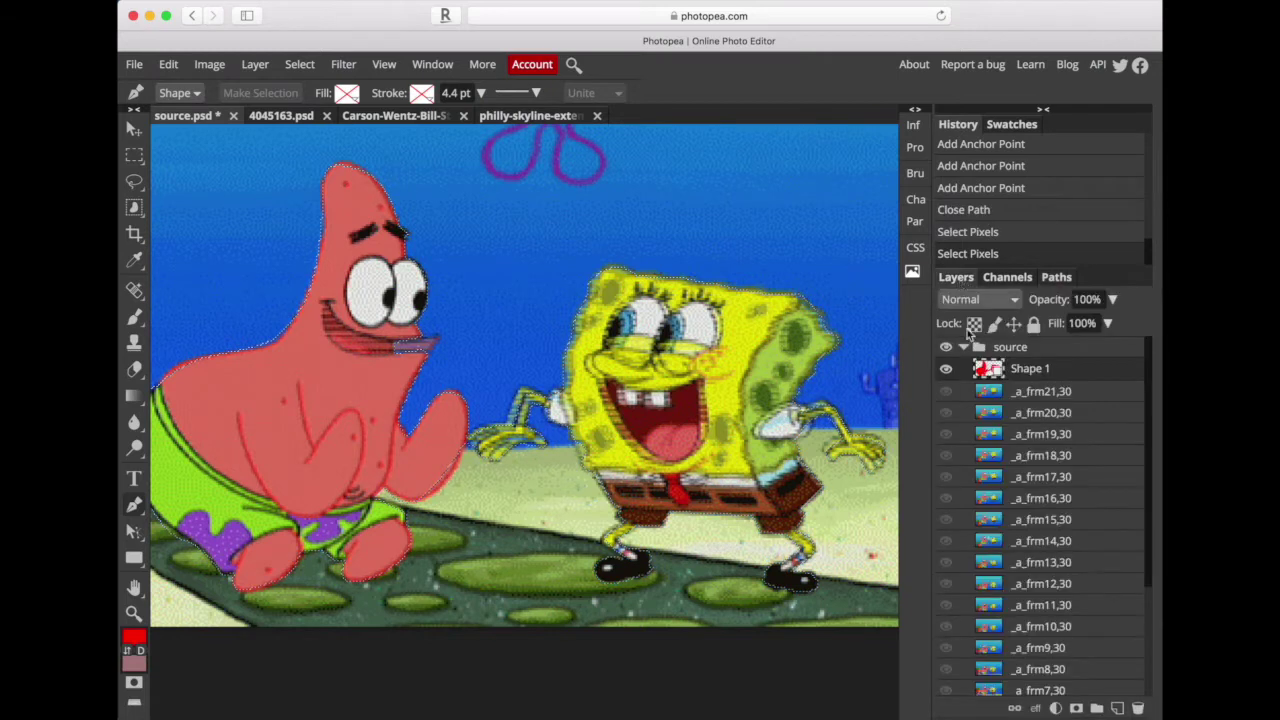
Copy merged from _a_frm0,30 and paste the characters onto a new Layer 1
scroll(1040, 626, down, 5)
click(946, 685)
click(1020, 685)
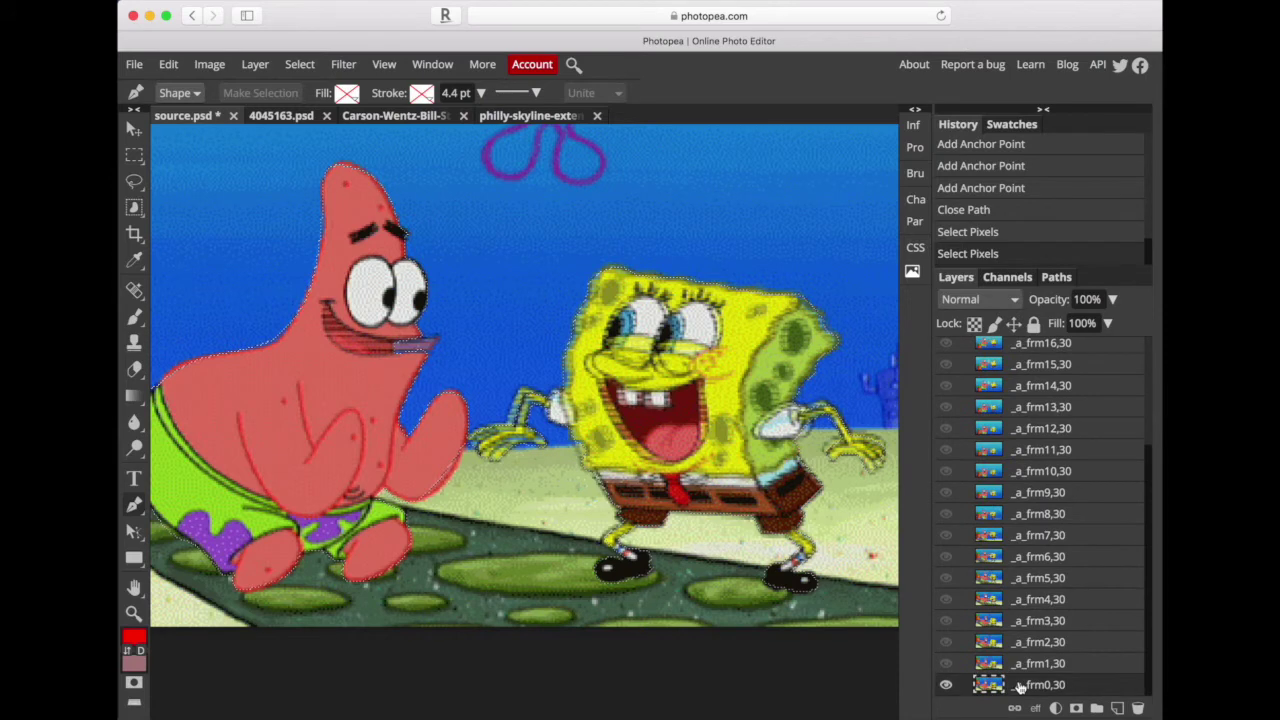
click(168, 64)
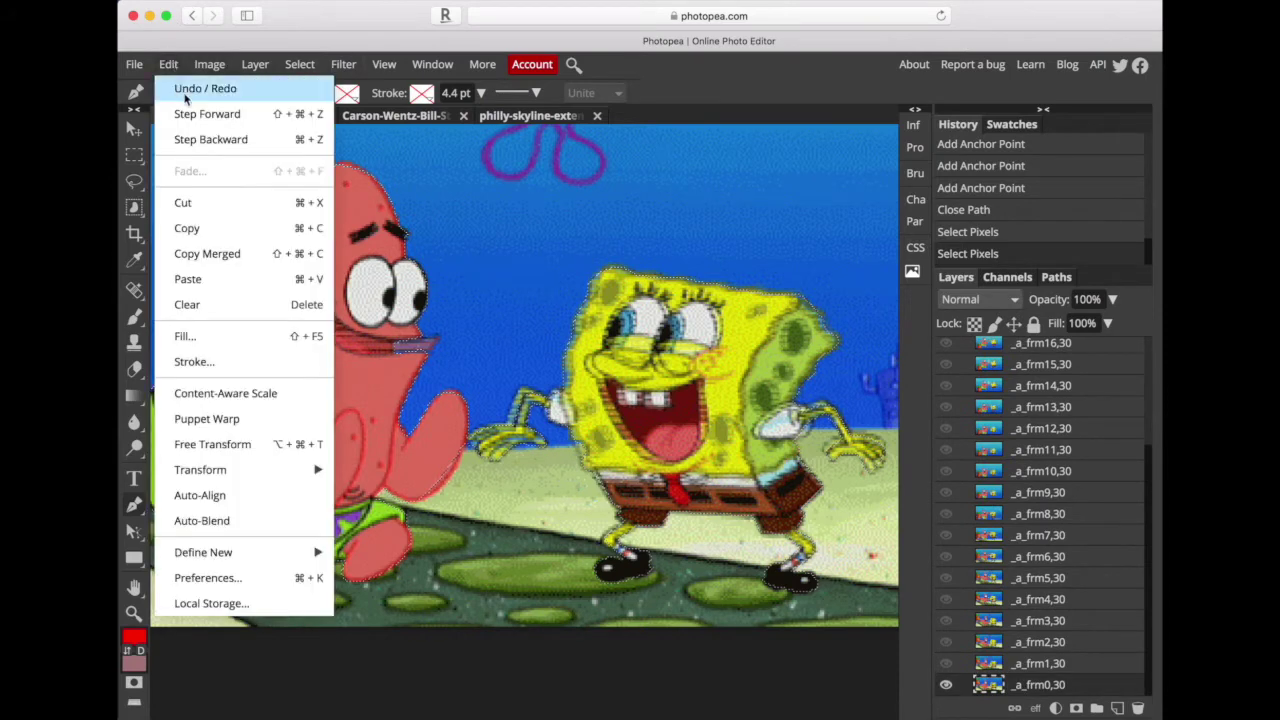
click(221, 226)
click(168, 64)
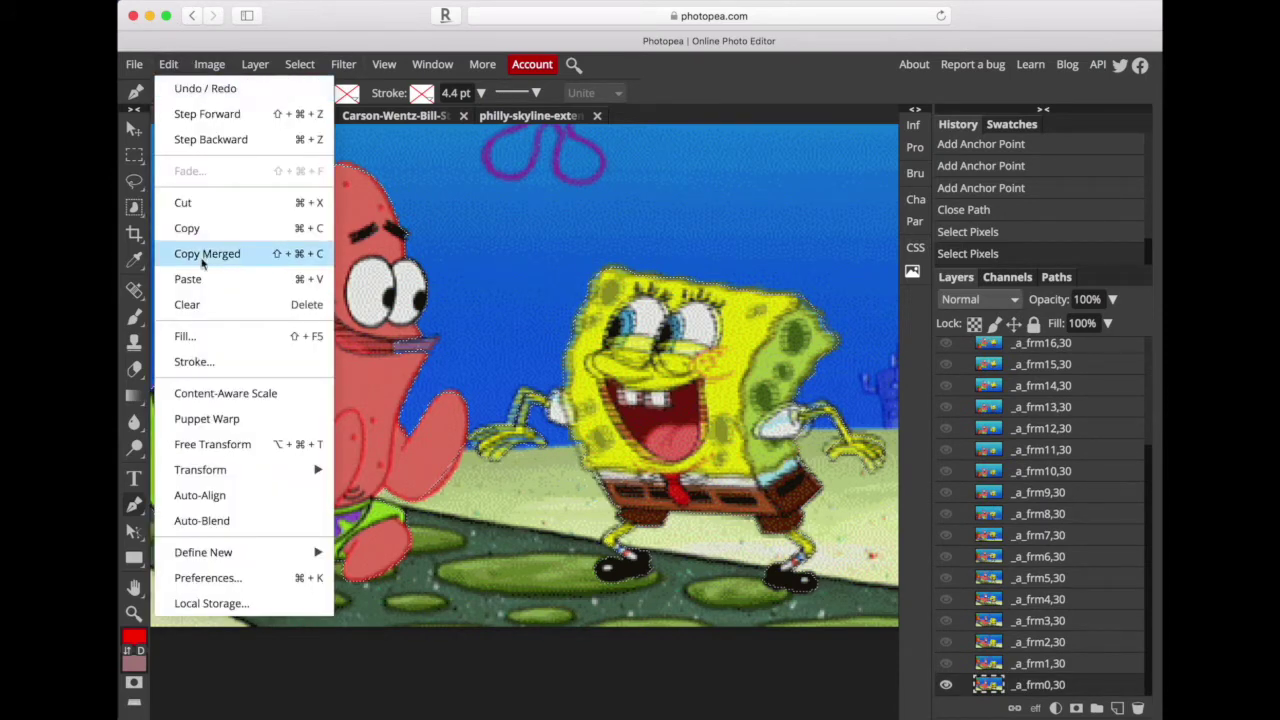
click(201, 273)
Toggle the _a_frm0,30 frame off and back on to check the cutout, then zoom out
scroll(1040, 620, down, 2)
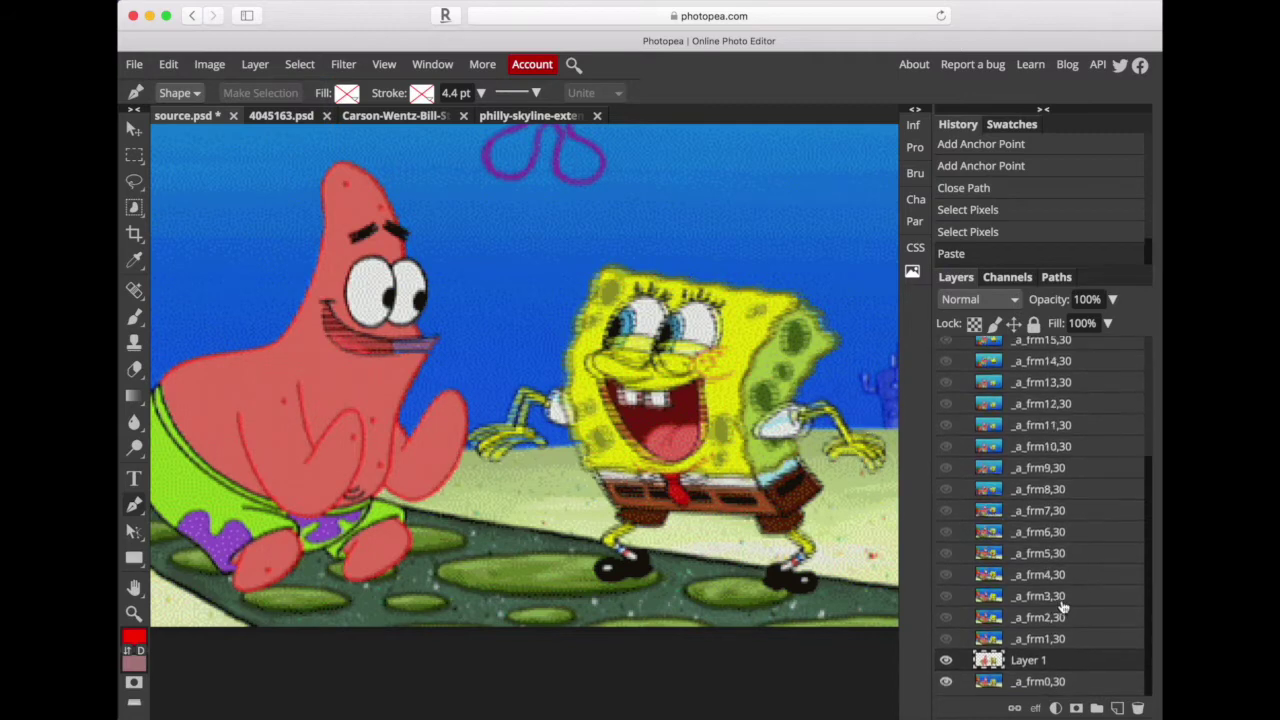
click(945, 685)
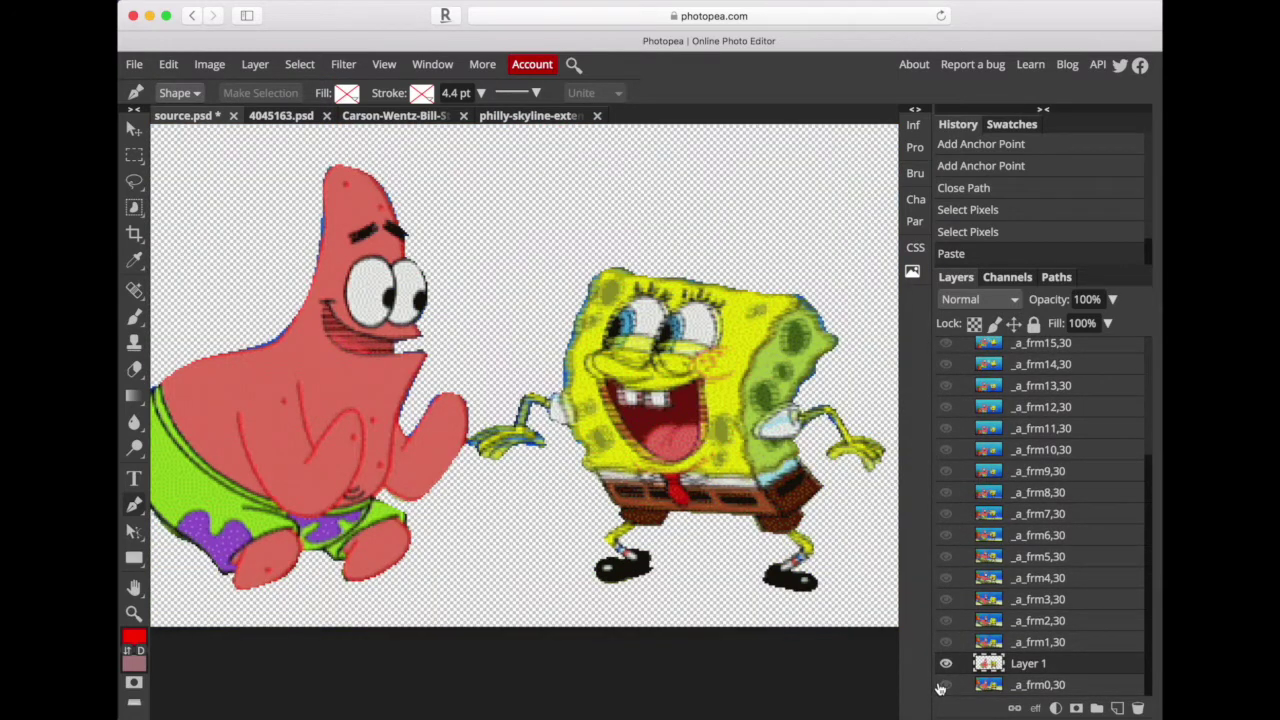
click(945, 685)
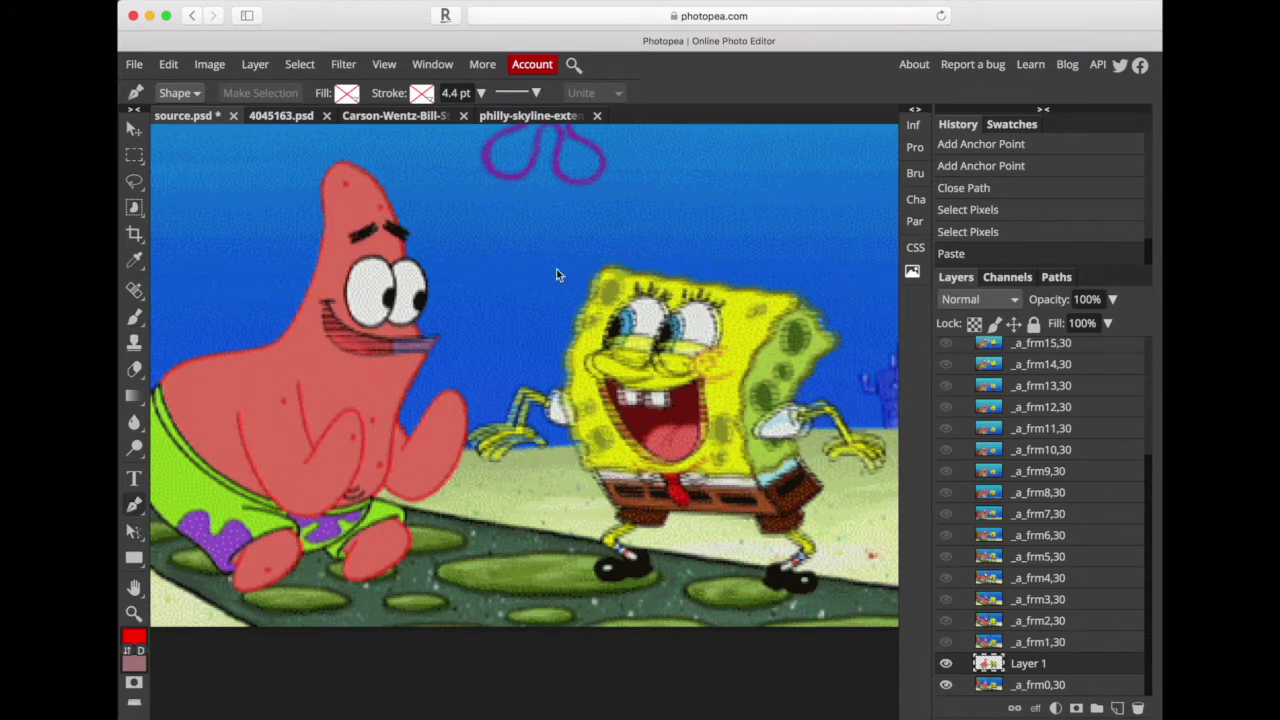
key(ctrl+minus)
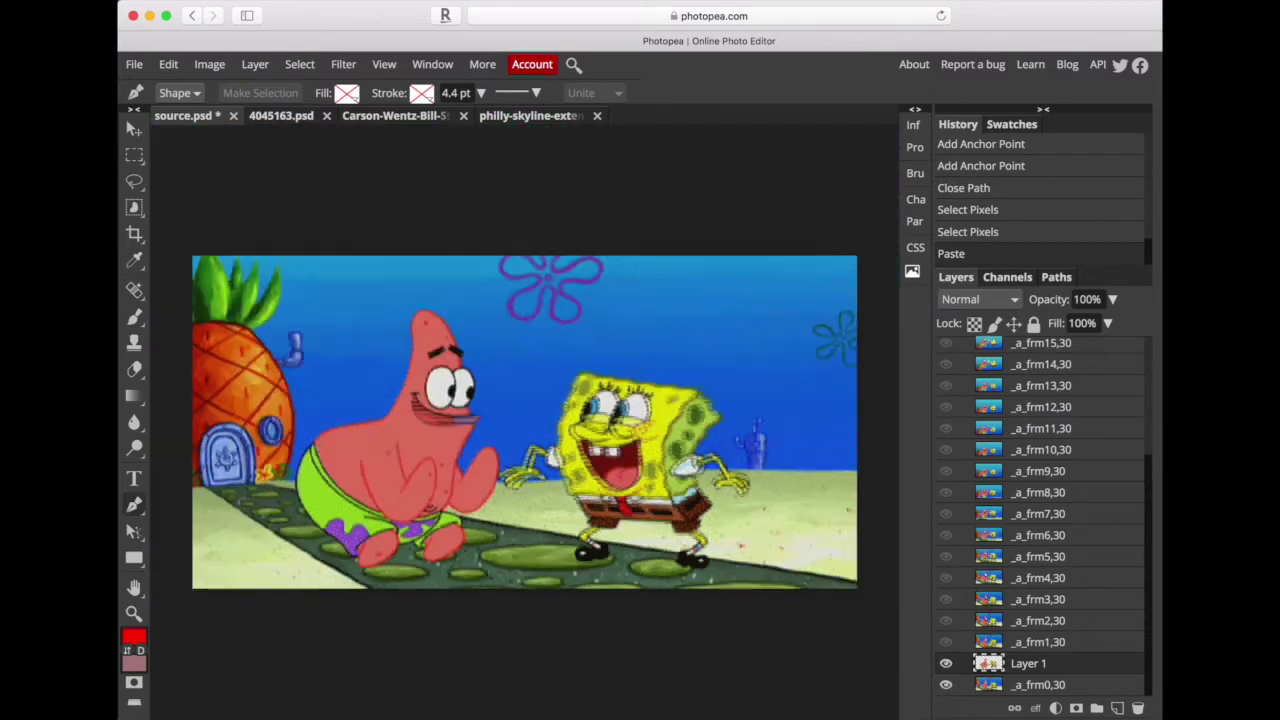
Hide Layer 1 and _a_frm0,30, then show and select frame _a_frm2,30
key(ctrl+minus)
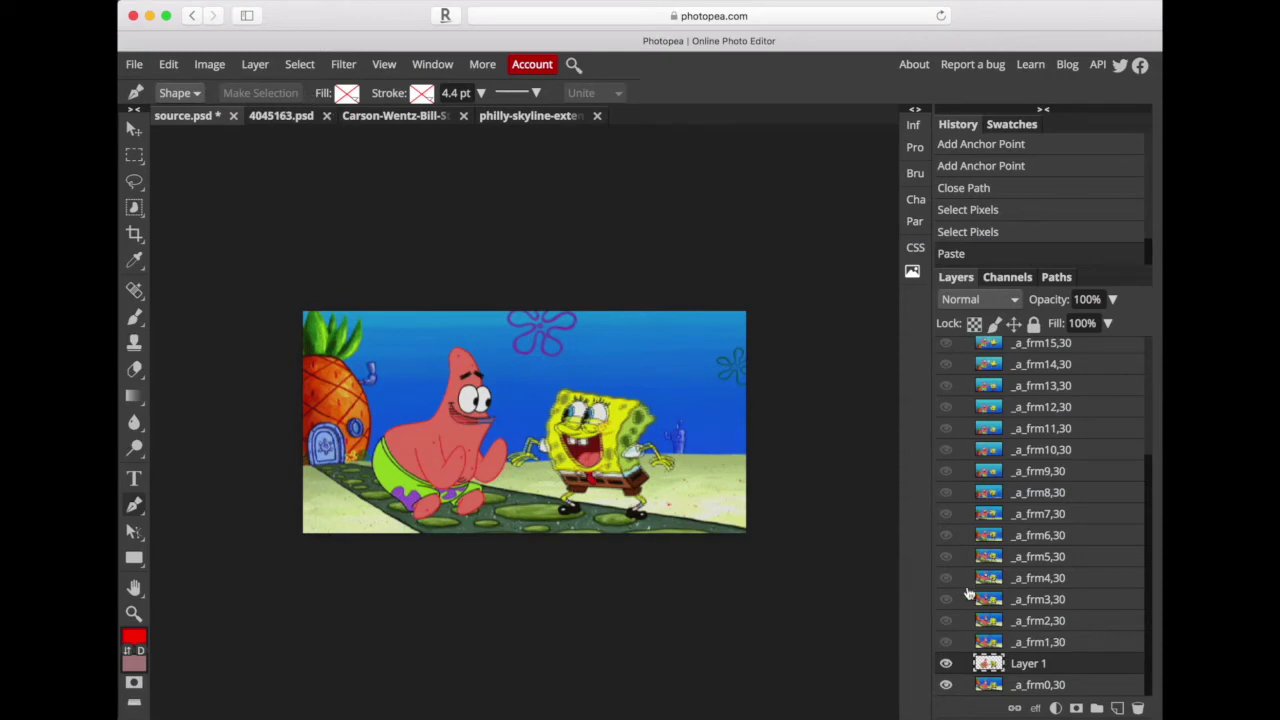
click(946, 663)
click(946, 685)
click(946, 642)
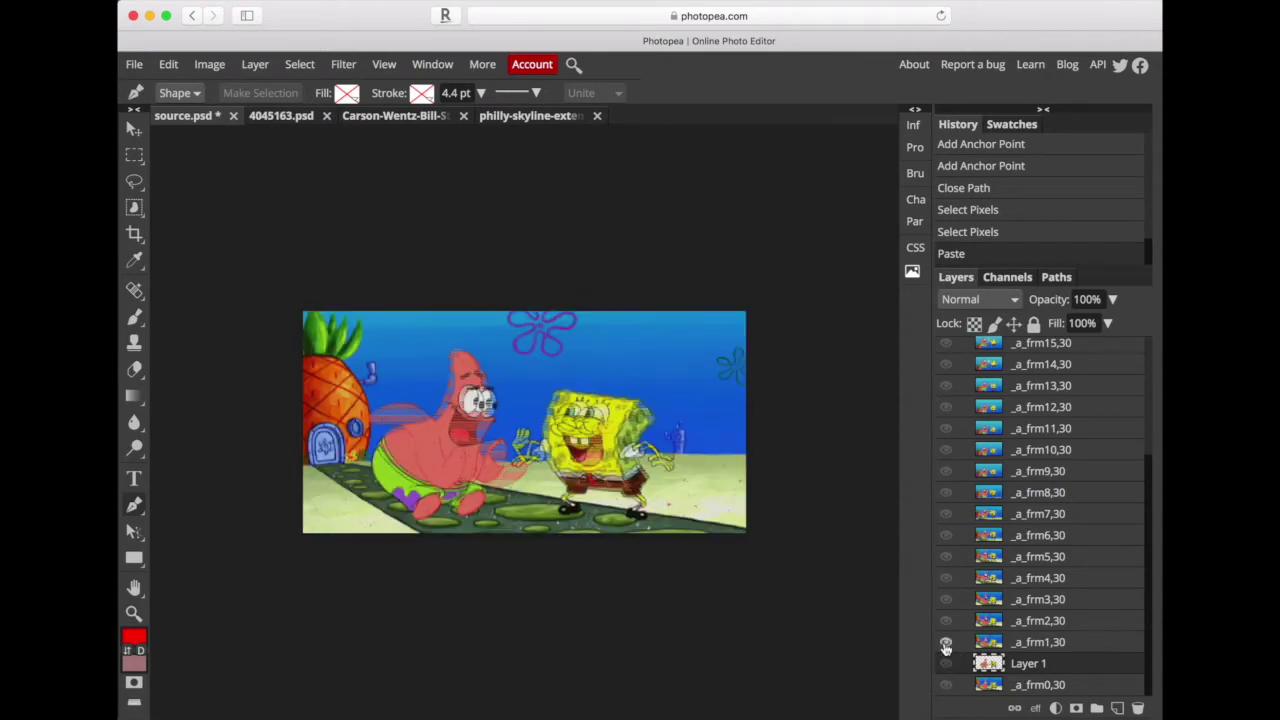
click(946, 642)
click(946, 621)
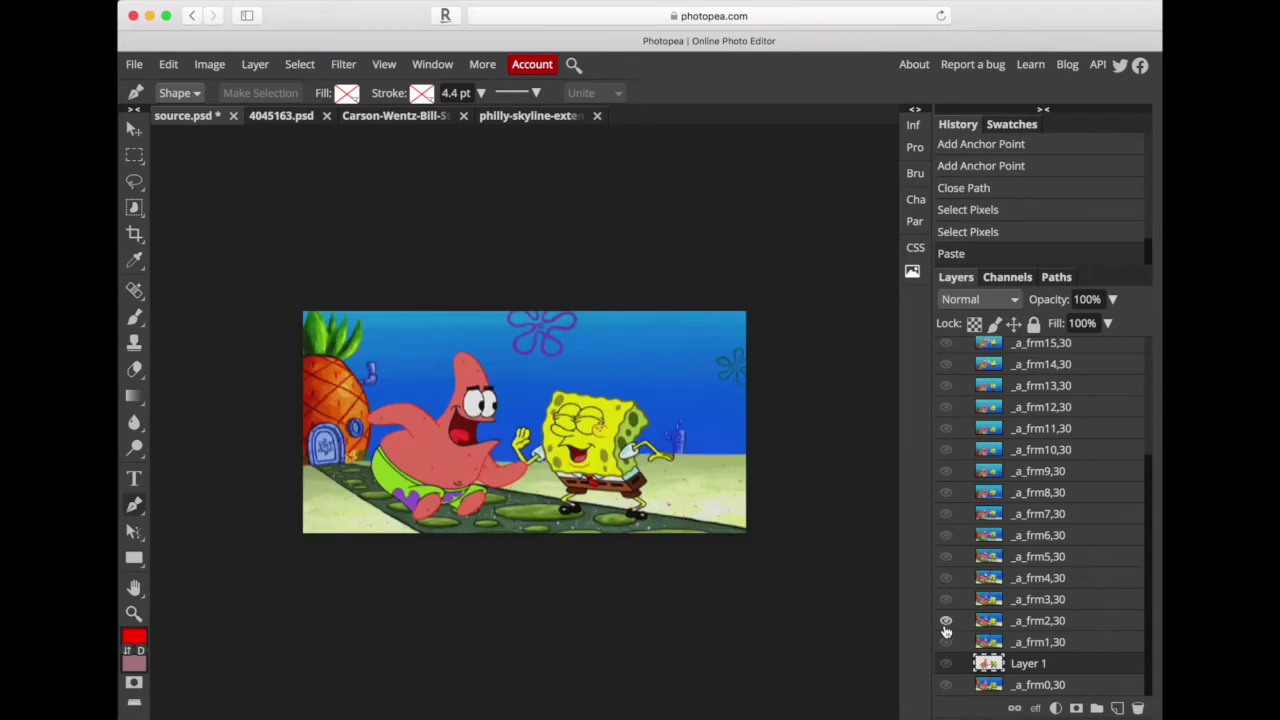
double_click(946, 623)
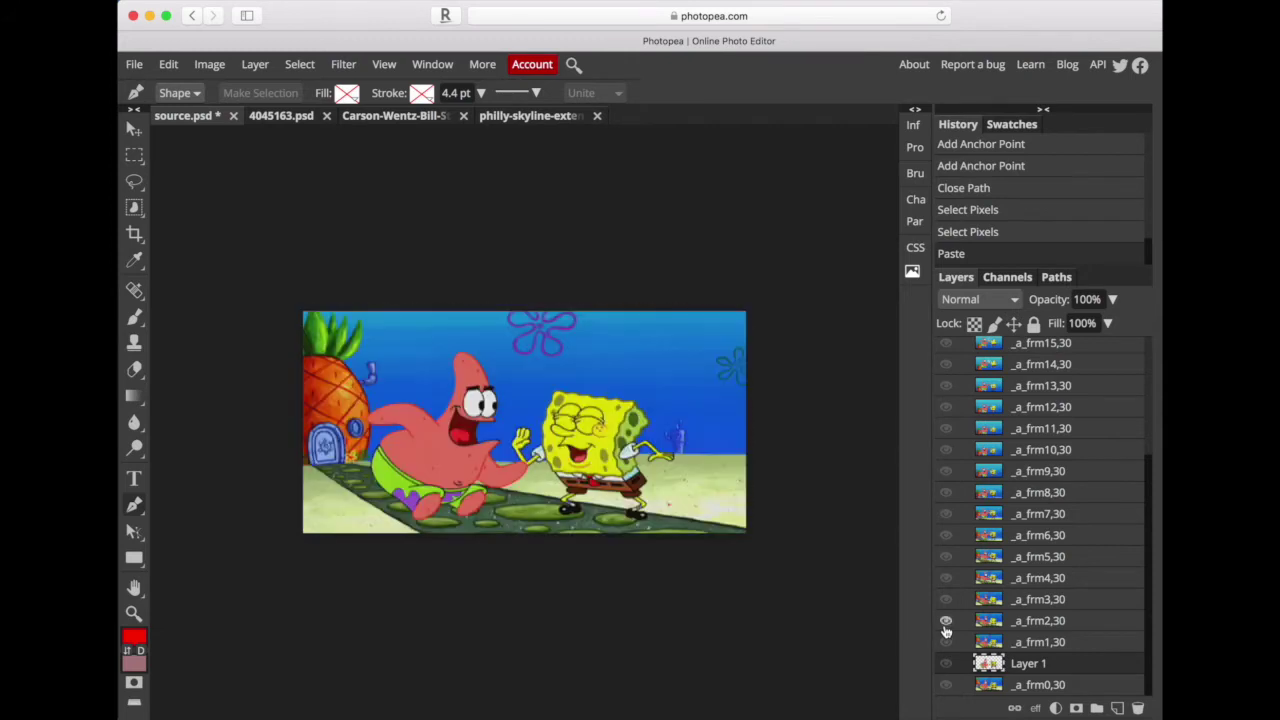
click(1020, 626)
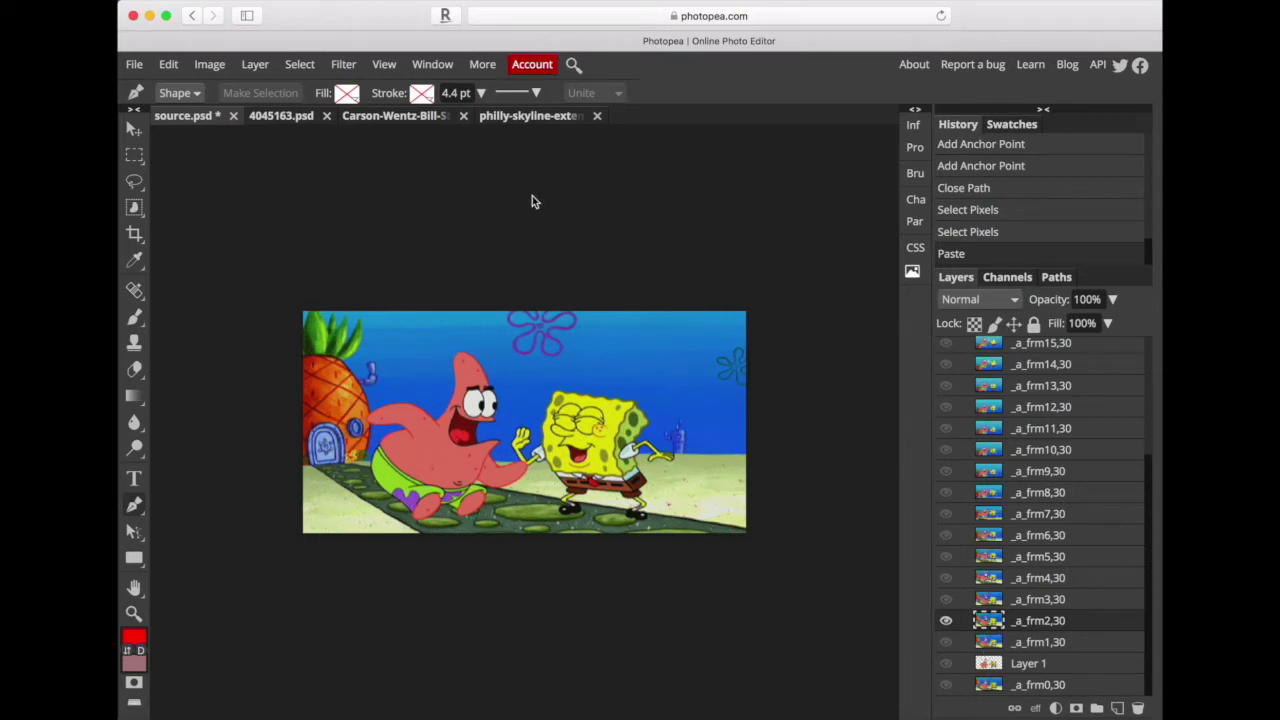
click(134, 64)
click(136, 66)
Start a new outline in _a_frm2,30 around SpongeBob's shoe, leg, hand and arm
scroll(611, 469, up, 2)
scroll(611, 469, up, 2)
scroll(611, 469, up, 1)
click(808, 624)
click(740, 645)
click(712, 625)
click(758, 600)
click(754, 570)
click(745, 485)
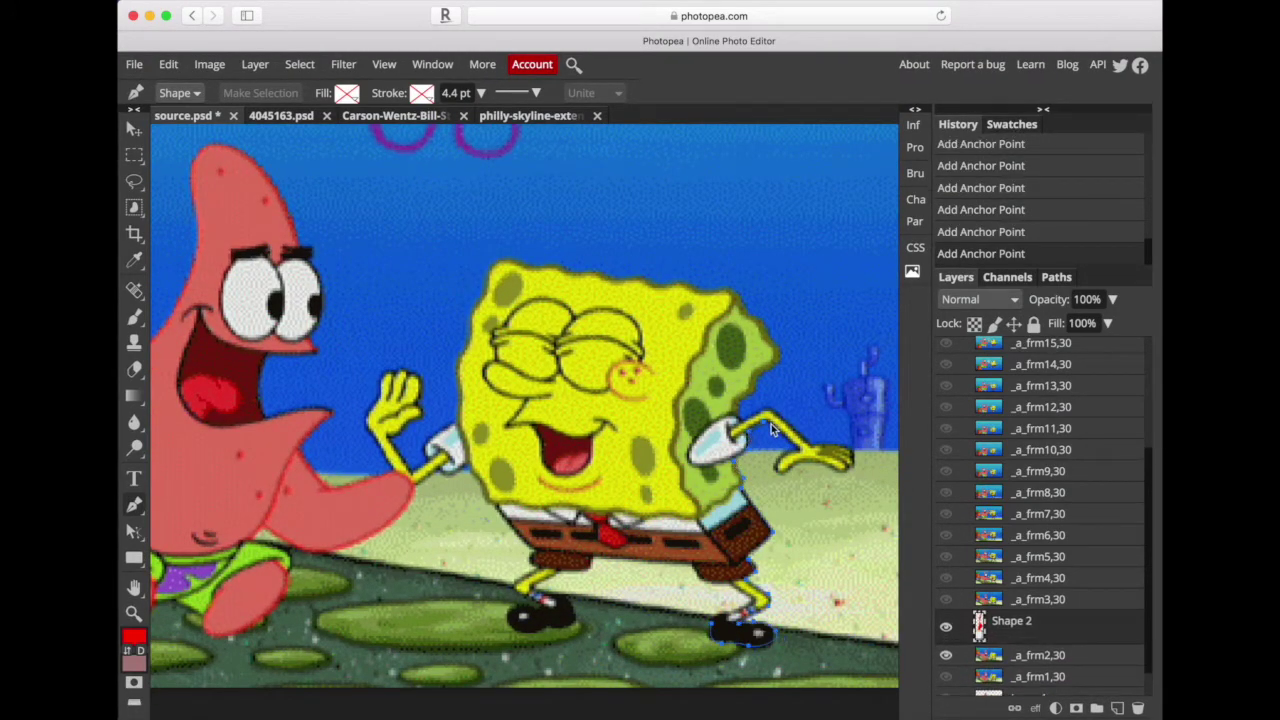
click(845, 444)
click(763, 418)
click(745, 400)
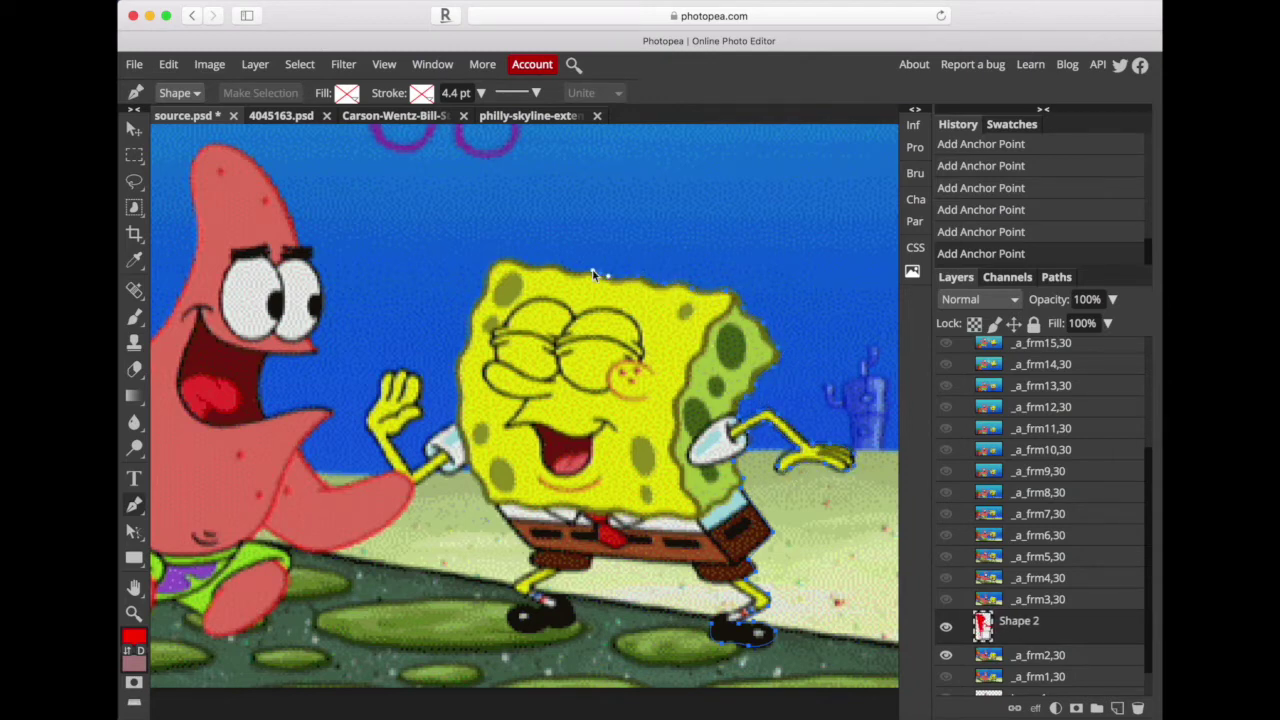
Trace over SpongeBob's head and raised hand, then along Patrick's arm toward his head
click(491, 272)
click(465, 357)
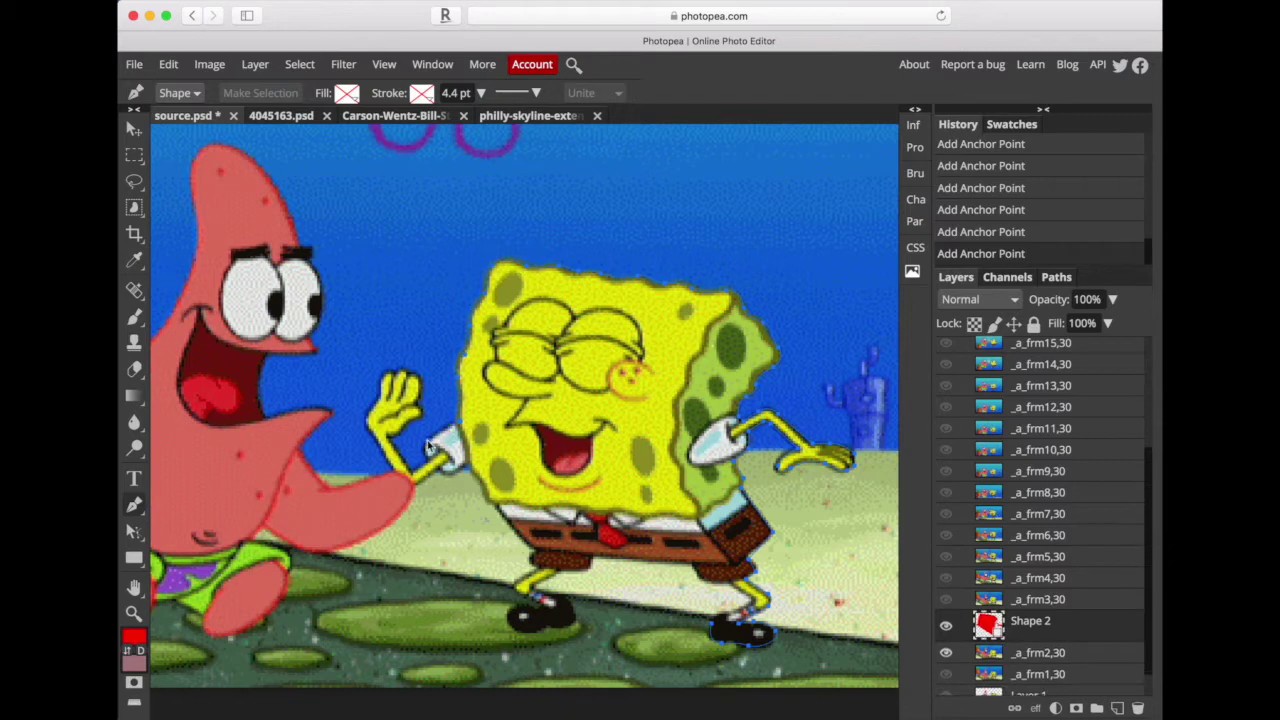
click(426, 450)
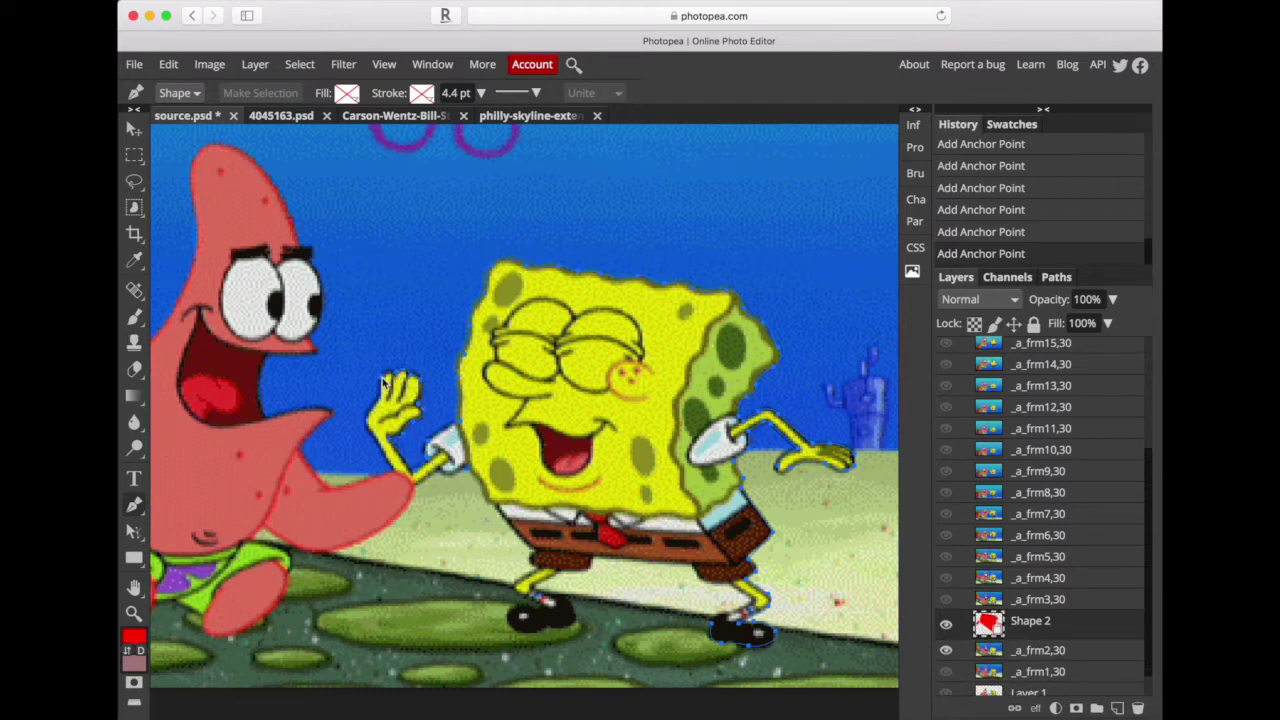
click(378, 405)
click(330, 422)
click(270, 416)
click(322, 273)
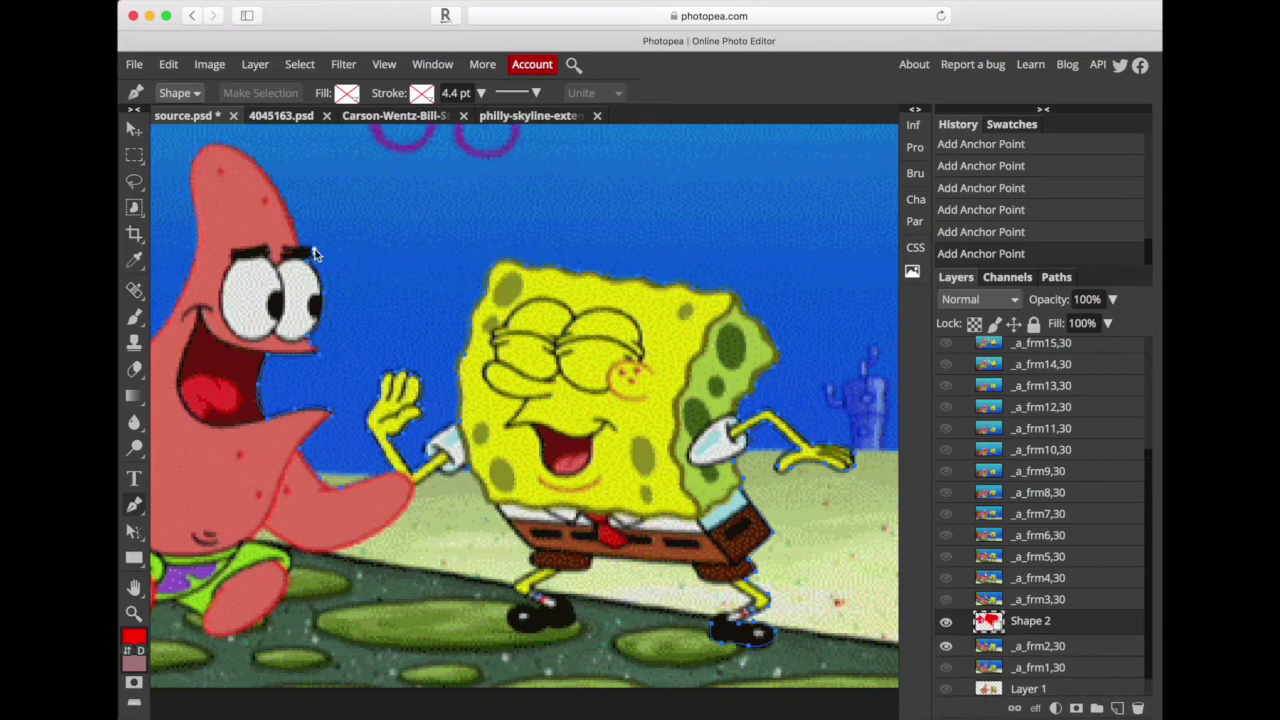
Continue the outline along Patrick's shorts, leg and hand tip
scroll(235, 280, left, 3)
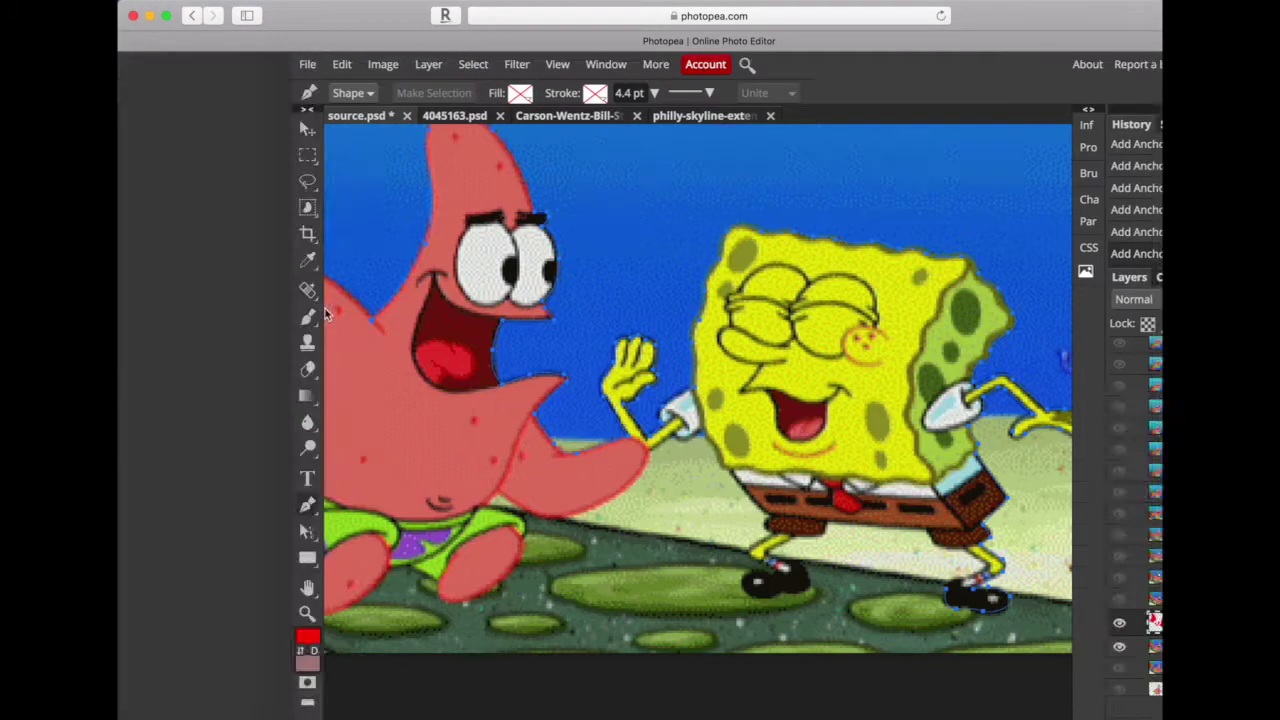
scroll(699, 385, left, 1)
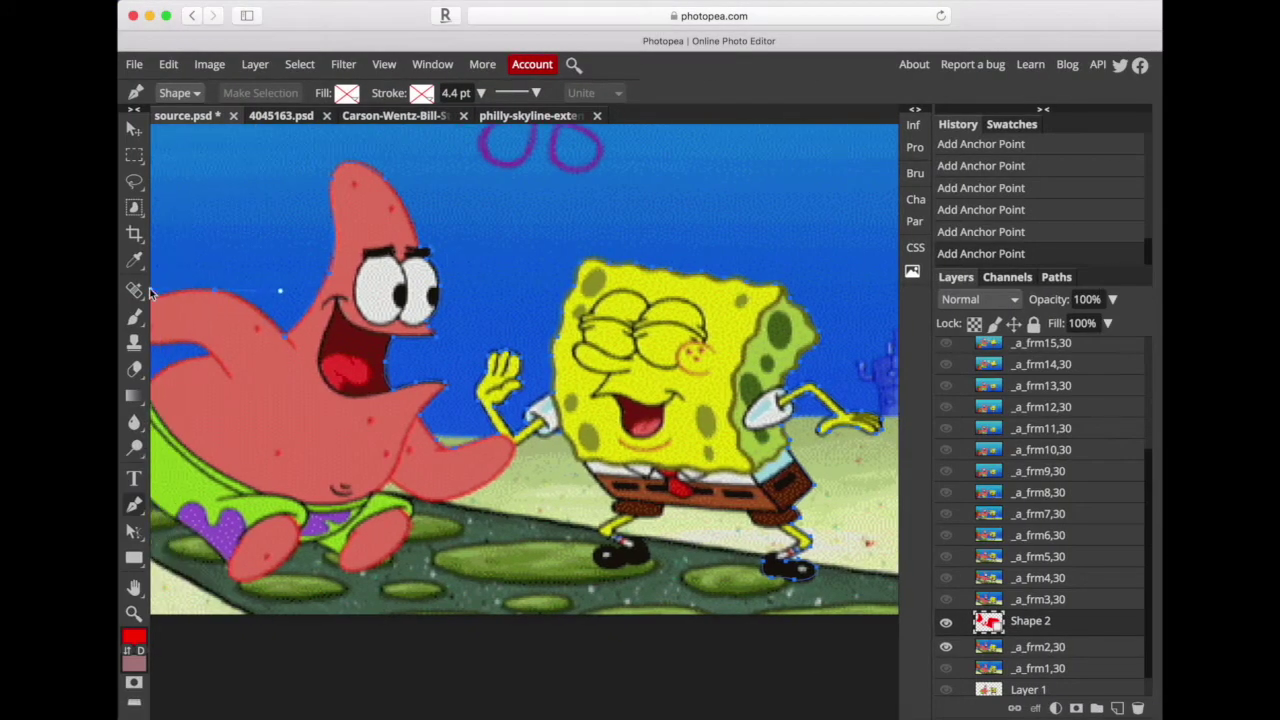
scroll(272, 293, left, 4)
click(265, 521)
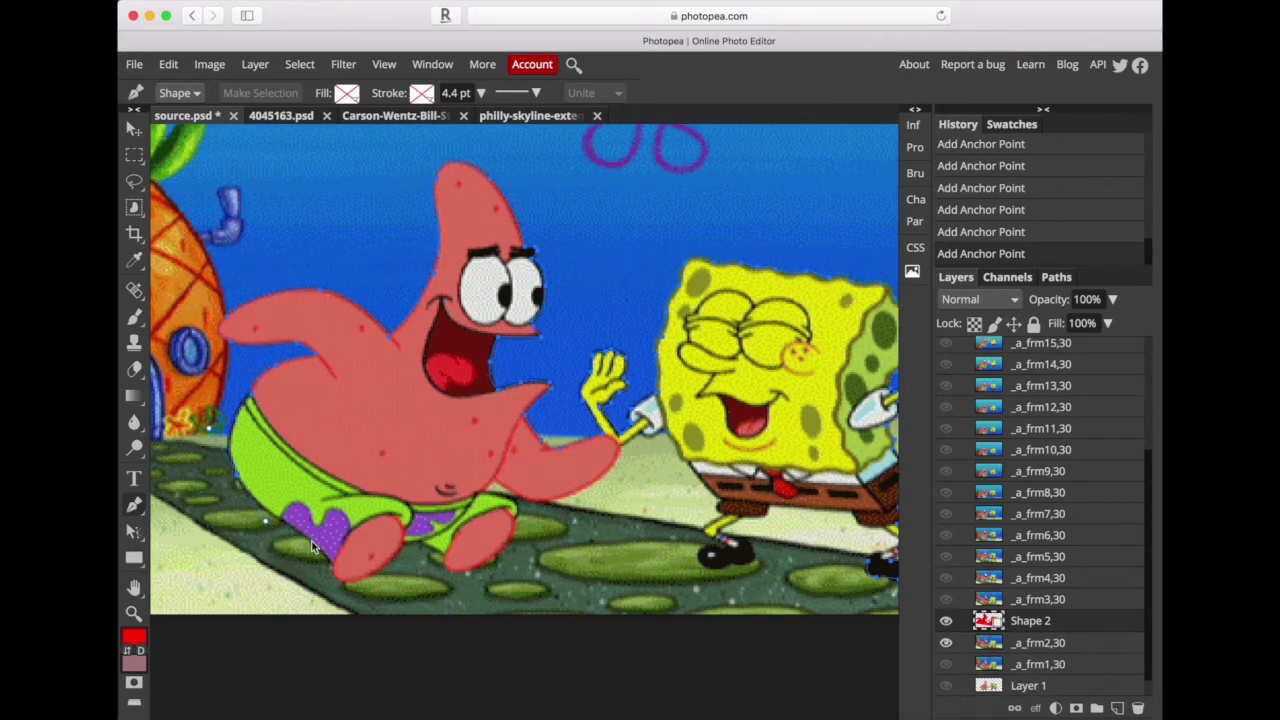
click(518, 503)
click(565, 497)
click(617, 460)
Trace back around SpongeBob's shoe and leg and close the path around both characters
click(750, 568)
click(745, 523)
click(770, 513)
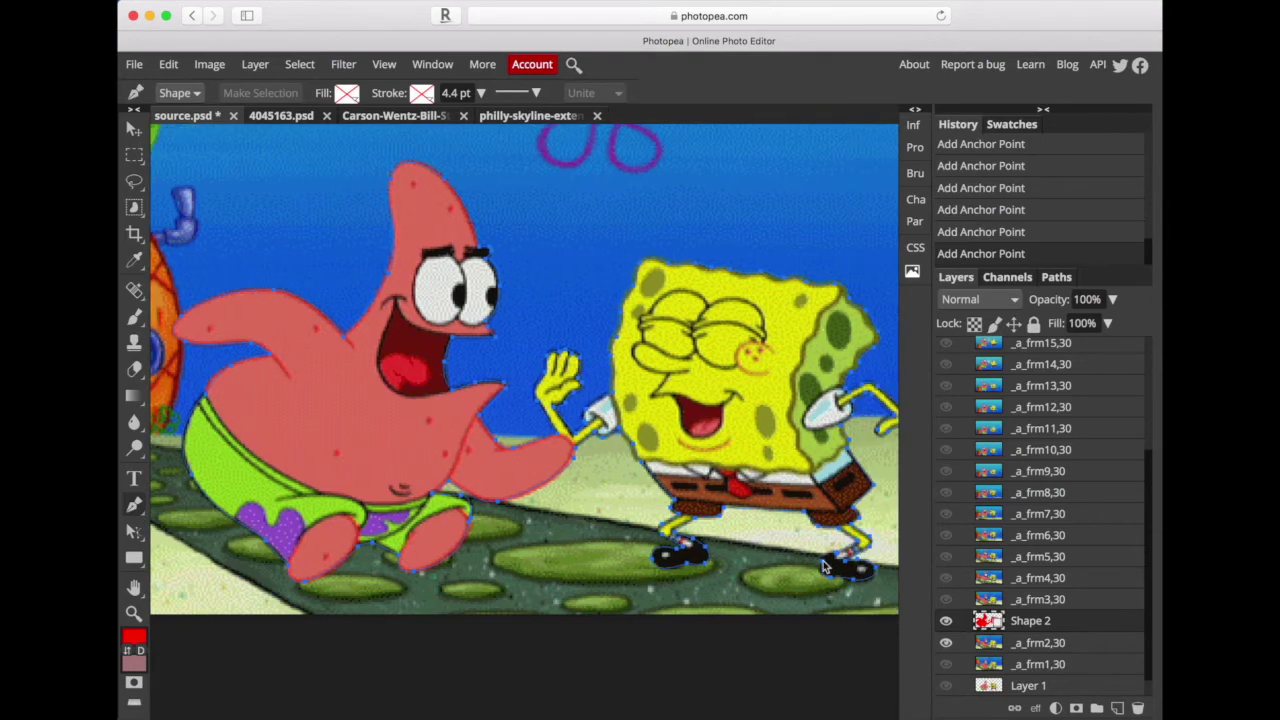
click(830, 566)
click(134, 531)
Nudge an anchor onto Patrick's edge with Direct Select, then fit the image in view
key(ctrl+plus)
key(ctrl+plus)
click(134, 531)
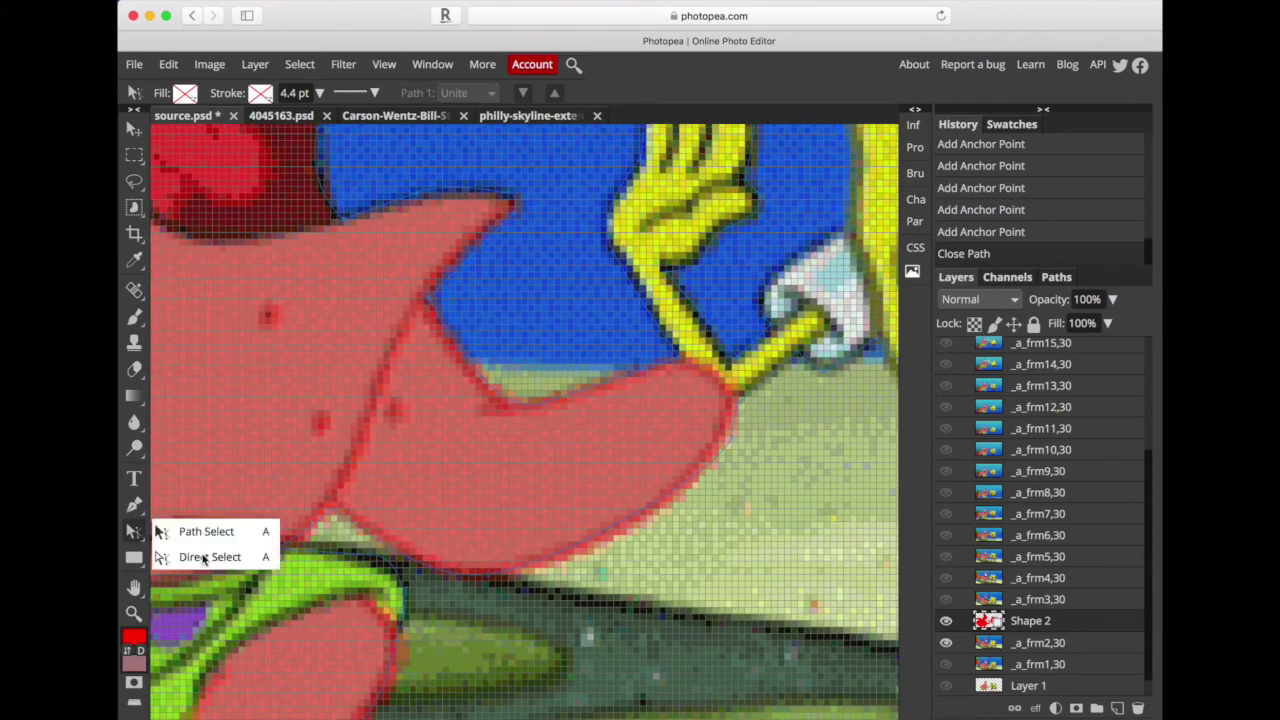
key(shift+a)
drag(400, 623, 398, 643)
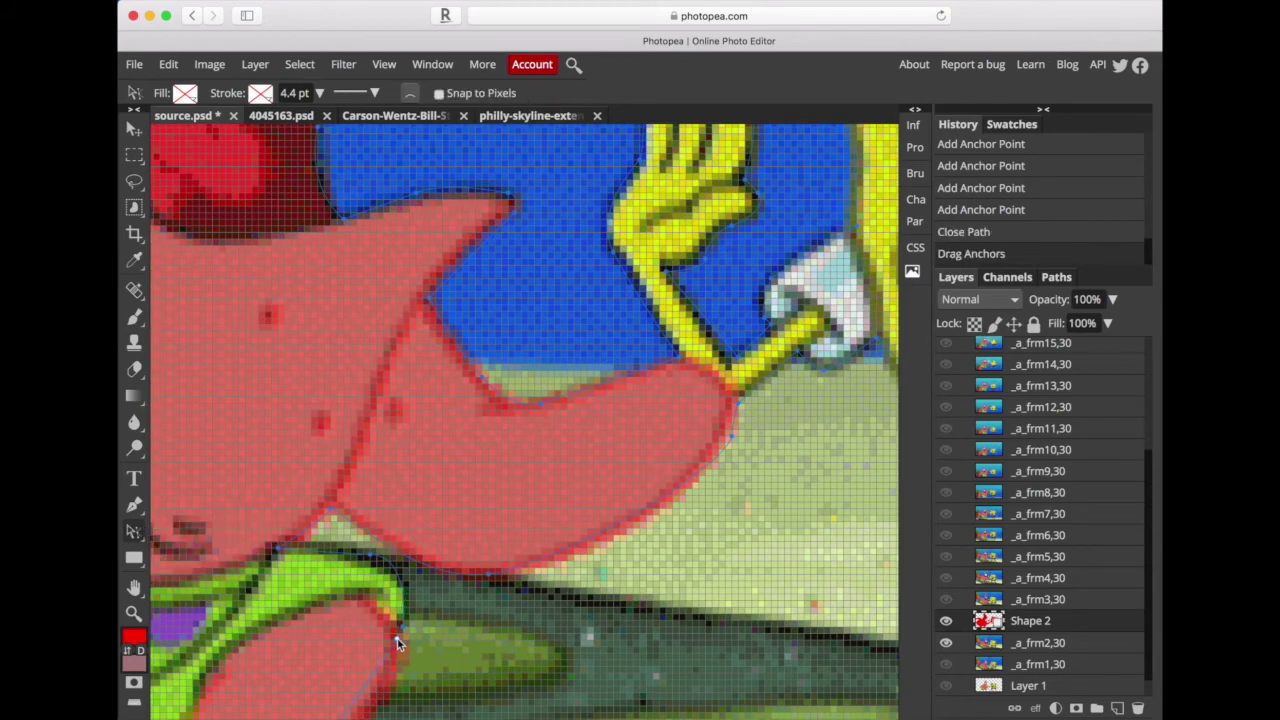
key(ctrl+0)
Load the path as a selection, copy it and paste it onto a new Layer 2
key(ctrl+Return)
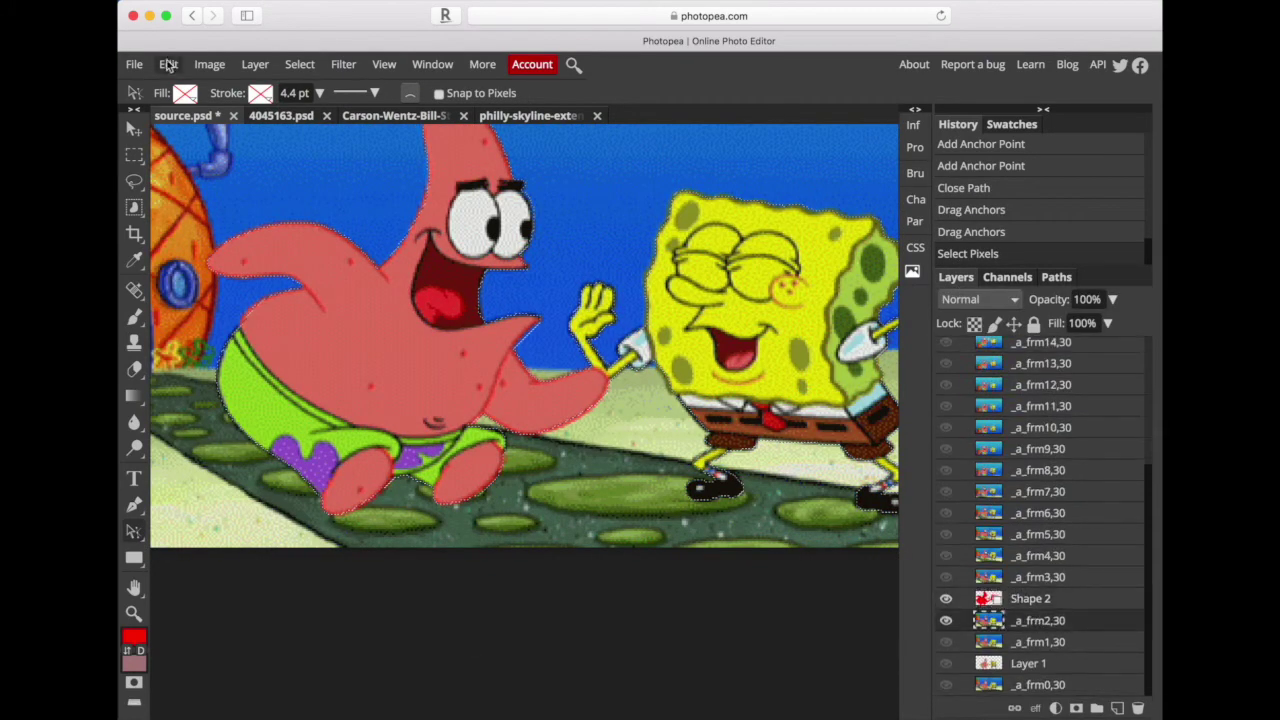
key(ctrl+c)
key(ctrl+v)
Hide _a_frm2,30 and Layer 2, and show frames _a_frm3,30 and _a_frm4,30
click(945, 642)
click(945, 598)
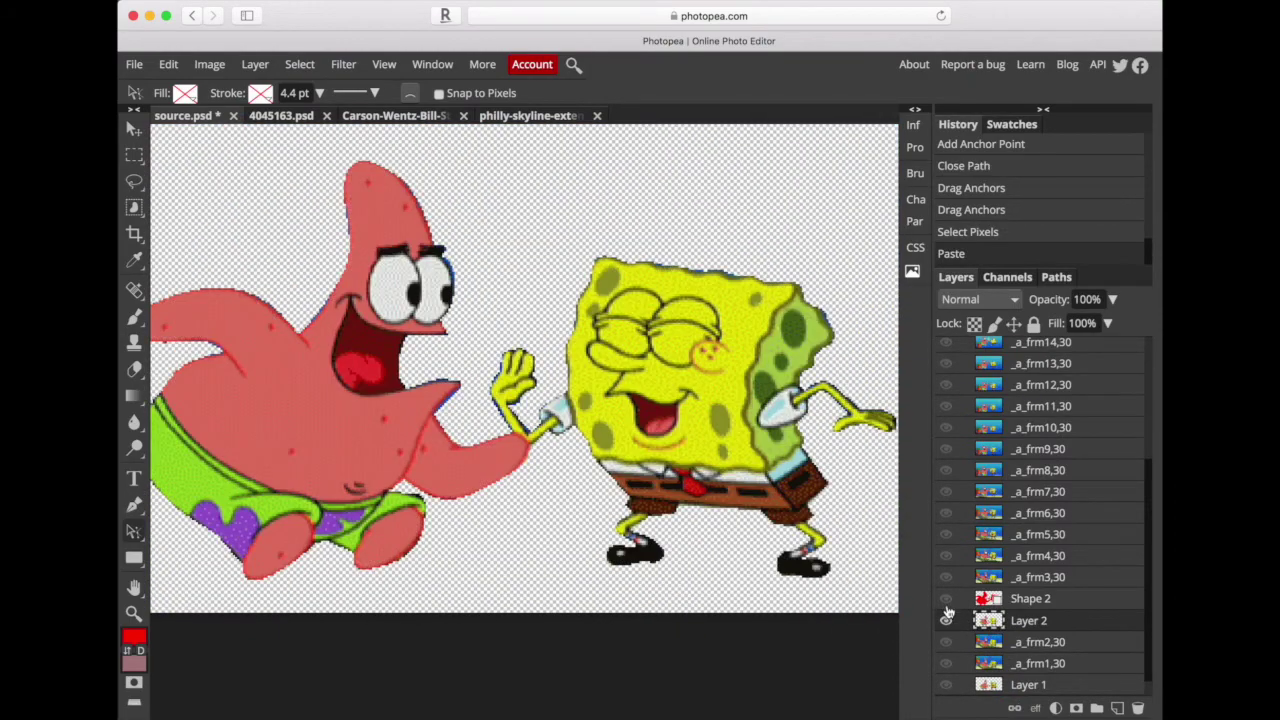
click(945, 577)
click(945, 556)
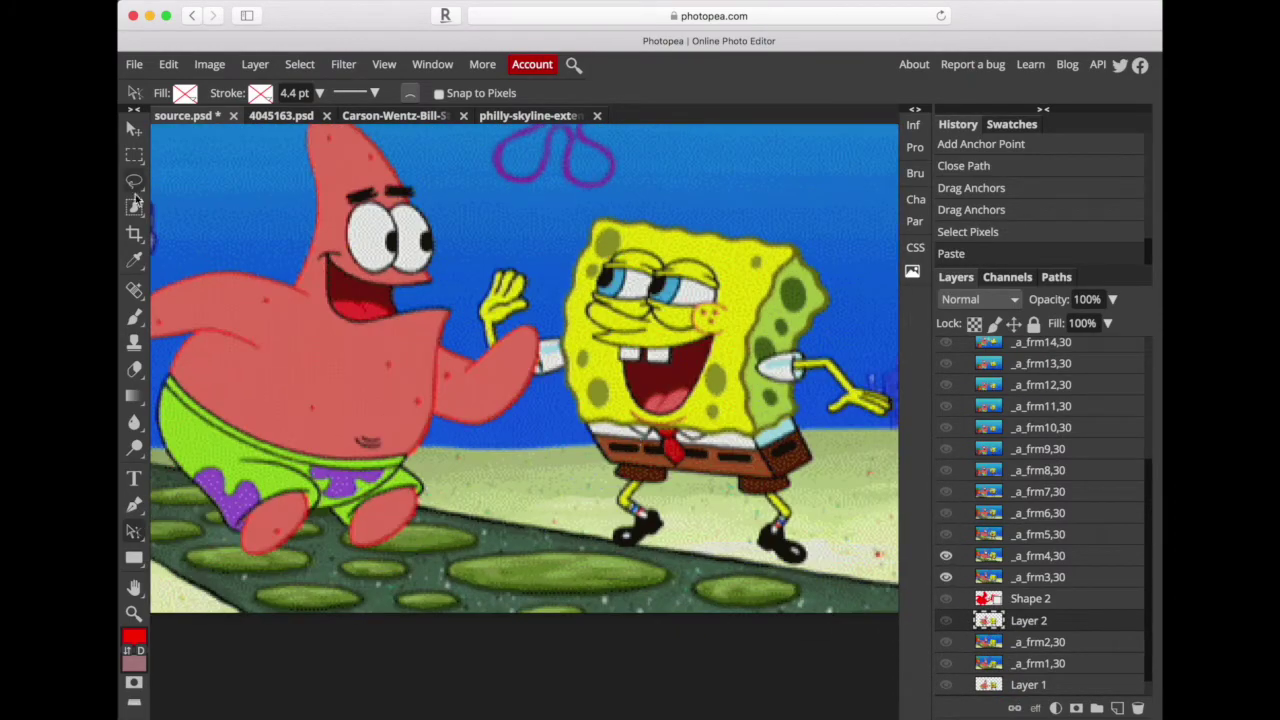
Zoom in and trace a pen path around SpongeBob's shoe, leg, shorts, arm and side
key(p)
key(ctrl+plus)
click(650, 447)
click(712, 445)
click(733, 550)
click(727, 520)
click(722, 490)
click(700, 458)
click(748, 404)
click(852, 340)
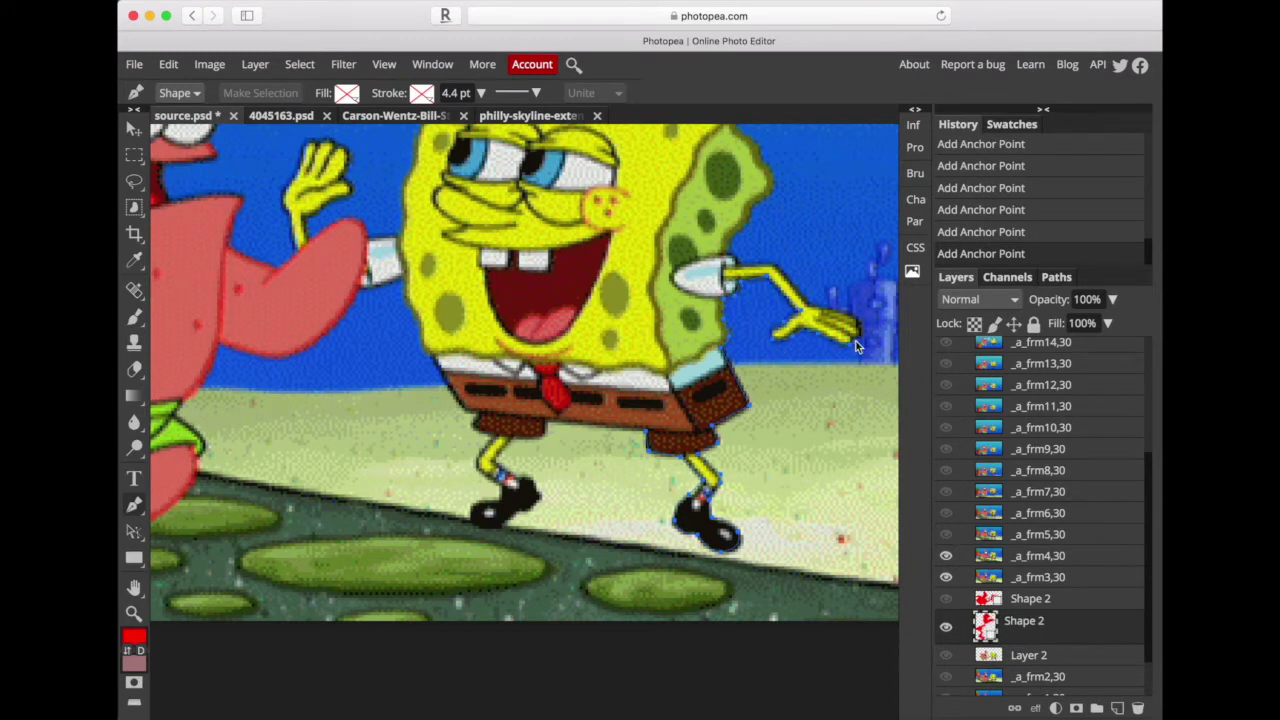
click(738, 268)
click(765, 207)
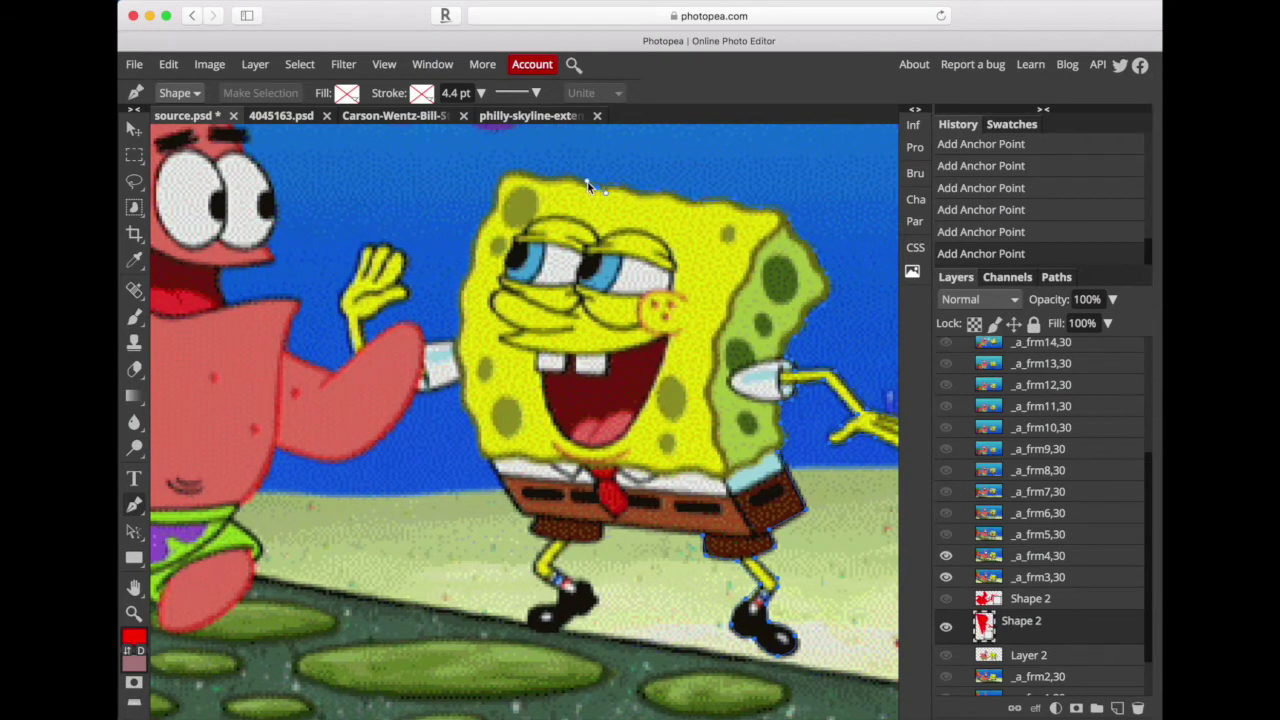
click(588, 185)
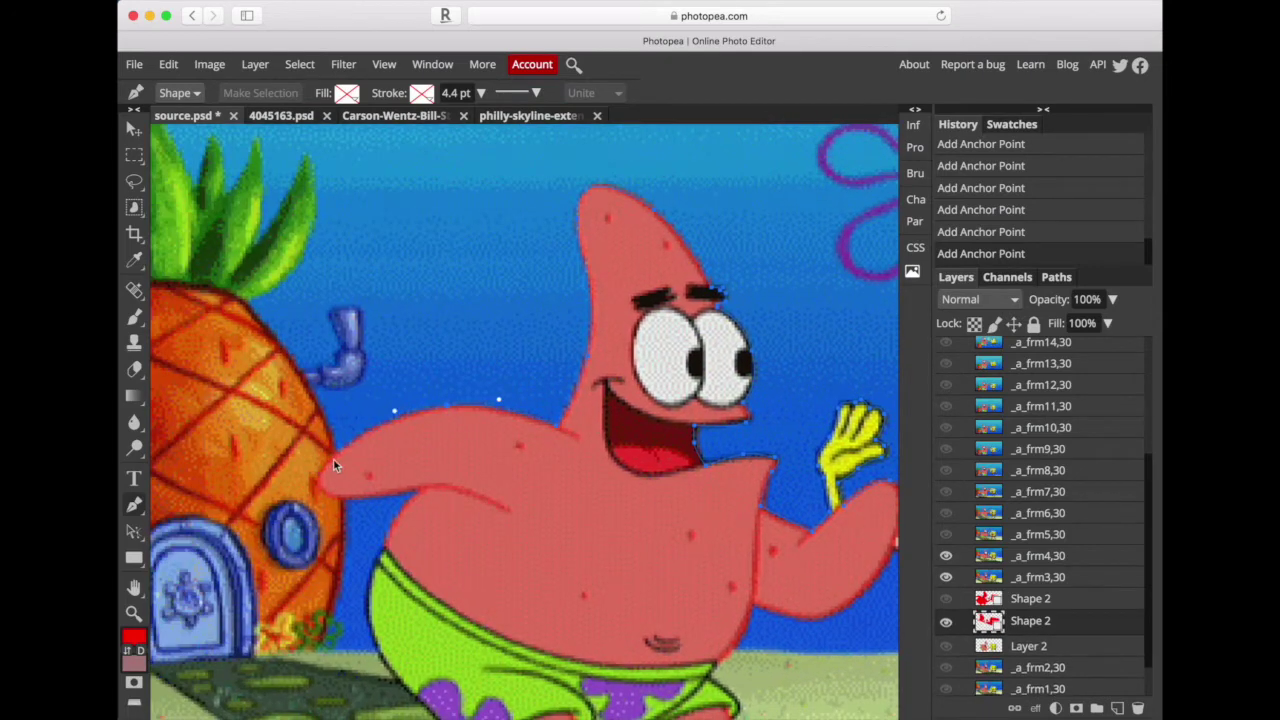
Continue the path around Patrick's arm and foot, fixing misplaced anchors, and close it
click(296, 493)
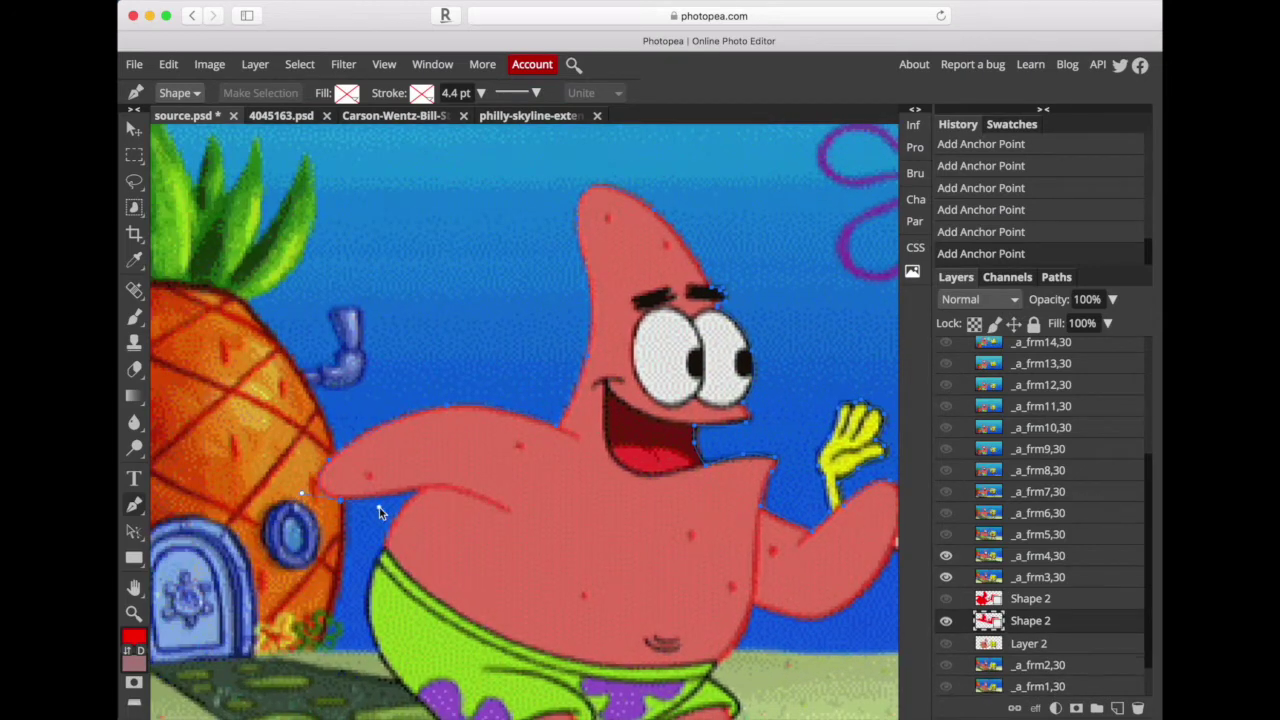
key(ctrl+z)
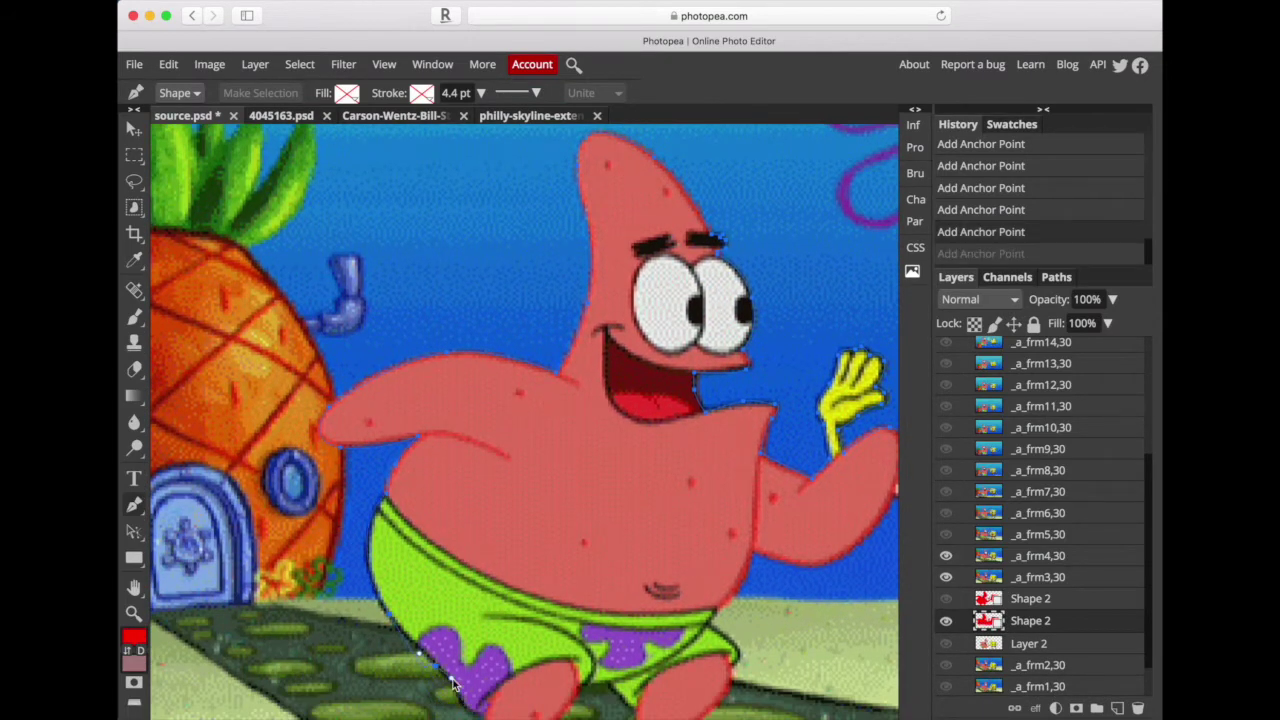
key(ctrl+z)
click(480, 653)
click(578, 627)
click(637, 648)
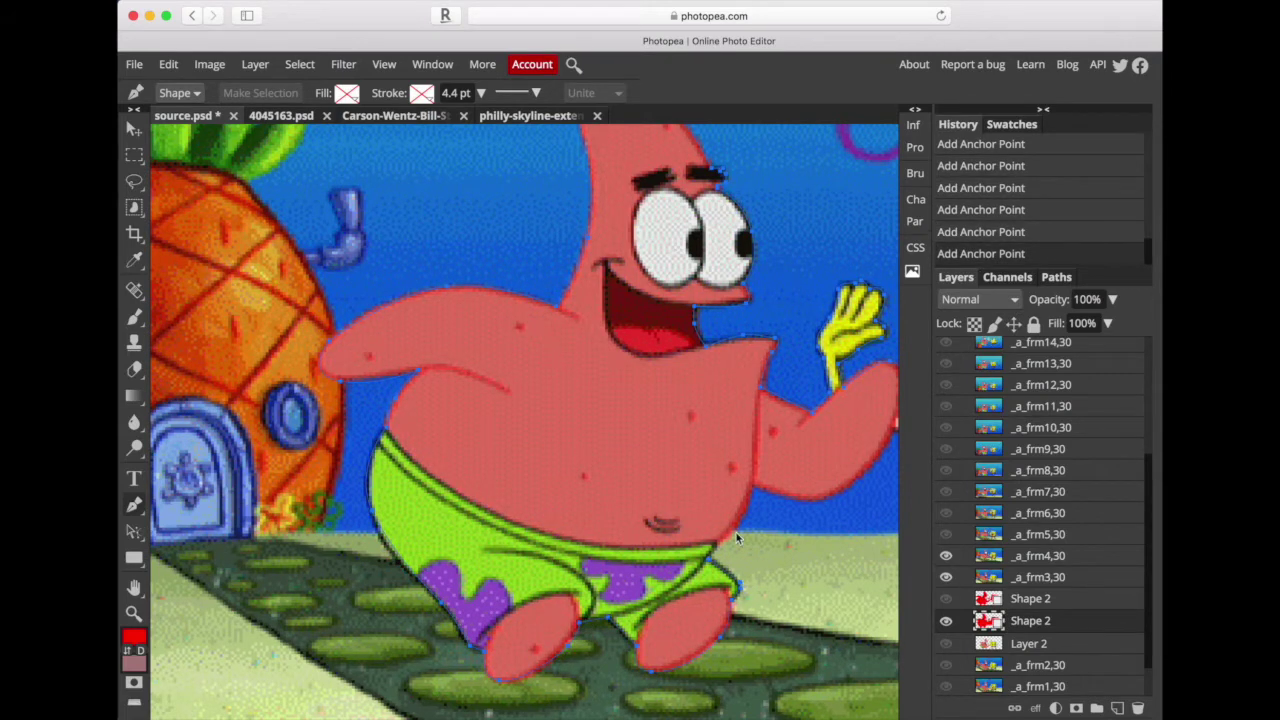
scroll(820, 505, right, 5)
scroll(846, 524, right, 5)
scroll(846, 524, down, 3)
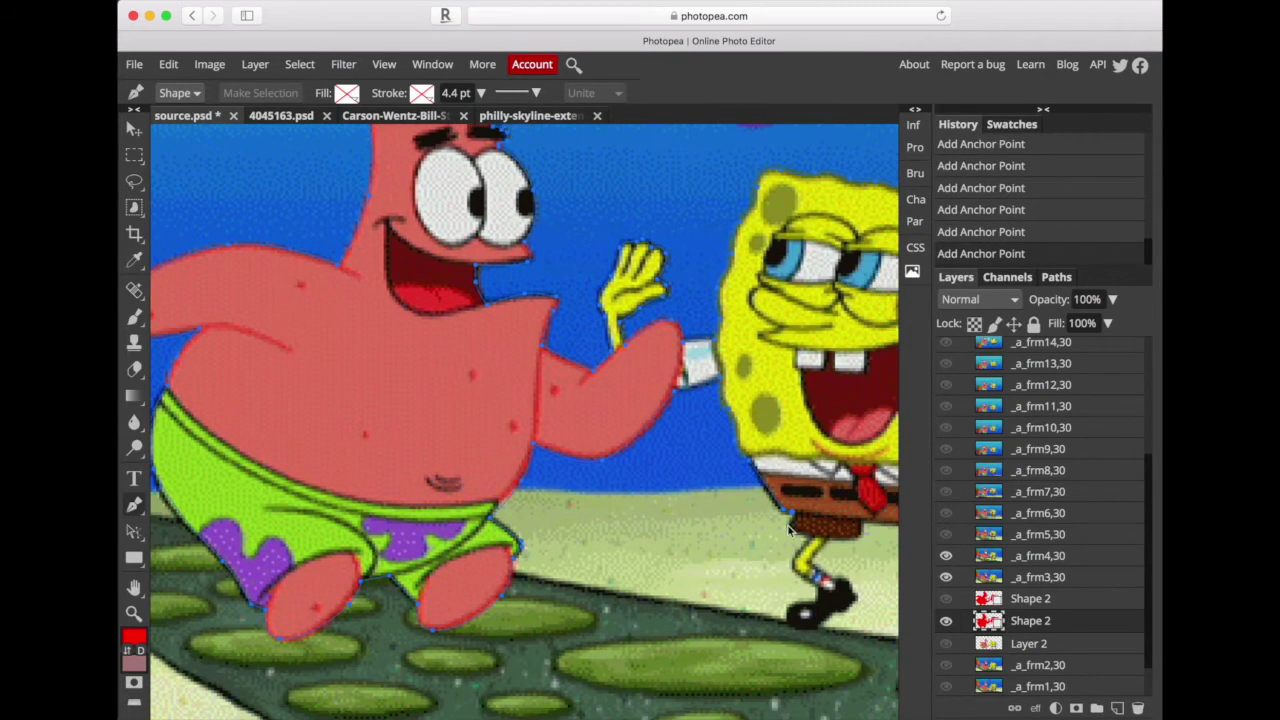
scroll(851, 545, right, 5)
click(830, 520)
Load the path as a selection and paste the characters as Layer 3 above _a_frm4,30
click(1060, 280)
ctrl+click(975, 322)
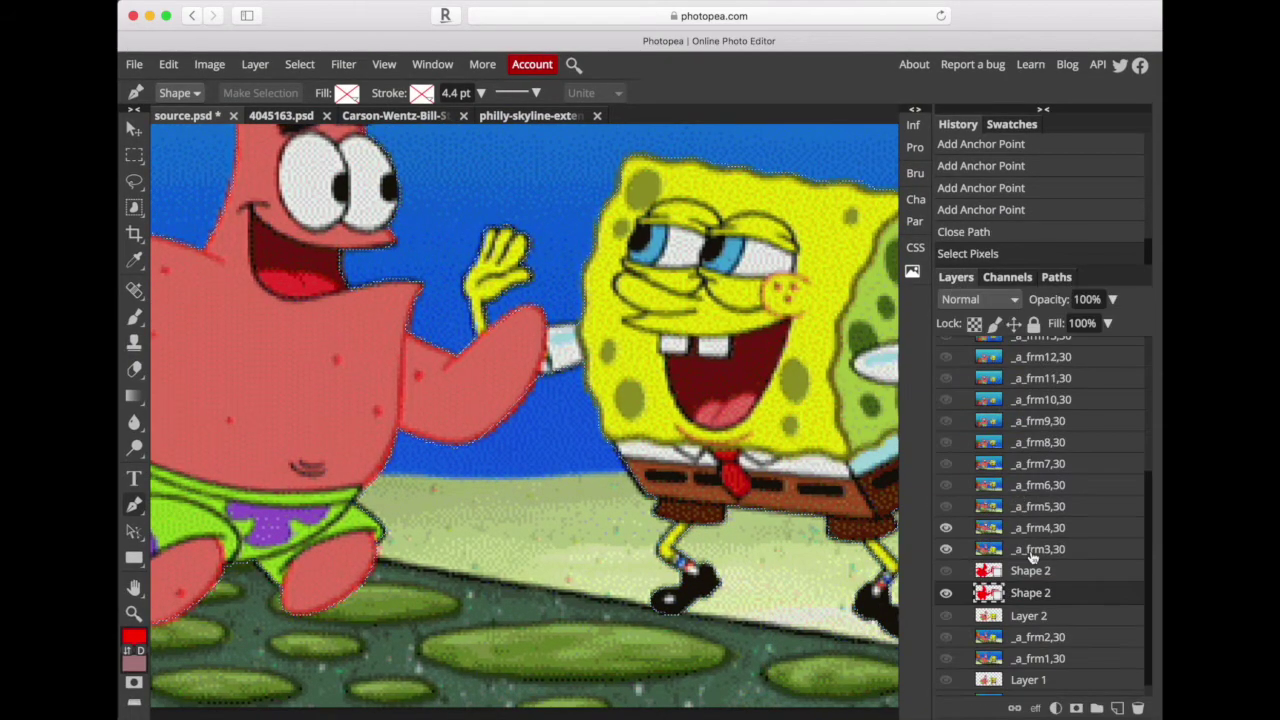
click(1005, 530)
click(168, 64)
click(200, 250)
key(ctrl+v)
Hide Shape 2 and Layer 3, then show and select the _a_frm7,30 frame
click(945, 614)
click(945, 527)
click(945, 463)
click(1040, 463)
scroll(621, 524, up, 5)
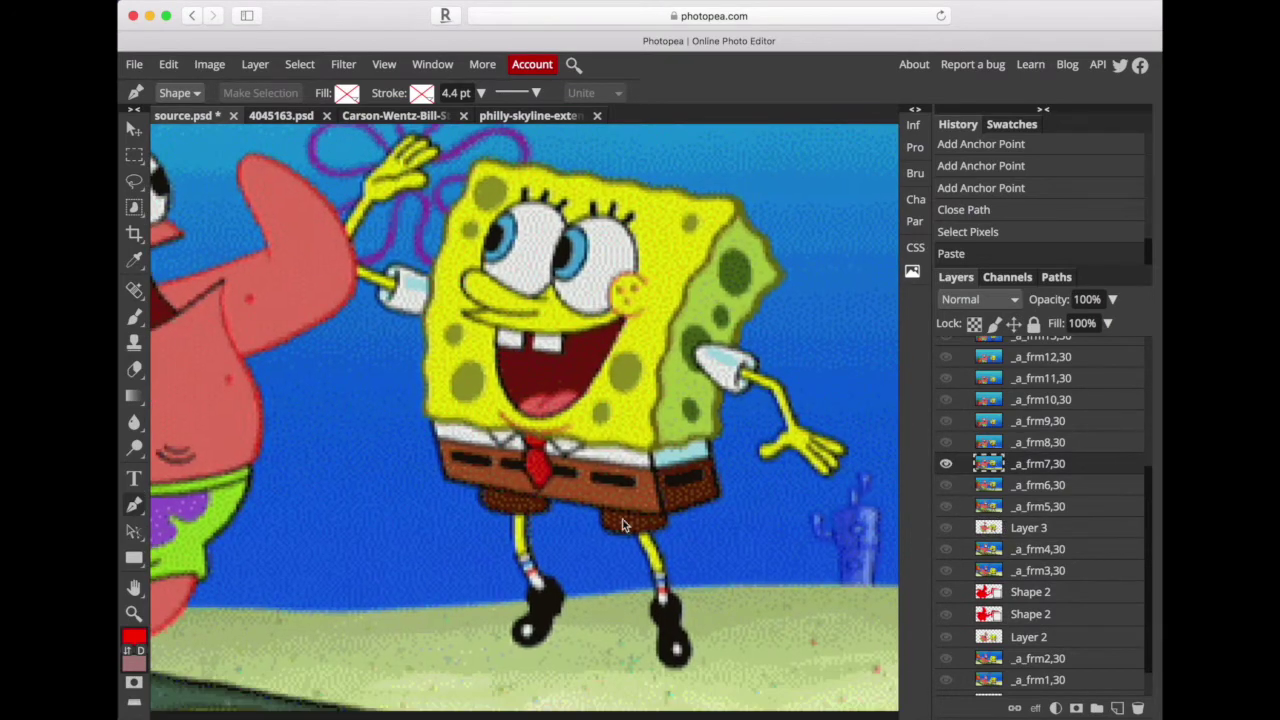
Start a pen path on frame 7 around SpongeBob's right leg
click(621, 524)
click(645, 535)
click(660, 580)
click(665, 625)
click(685, 655)
click(658, 550)
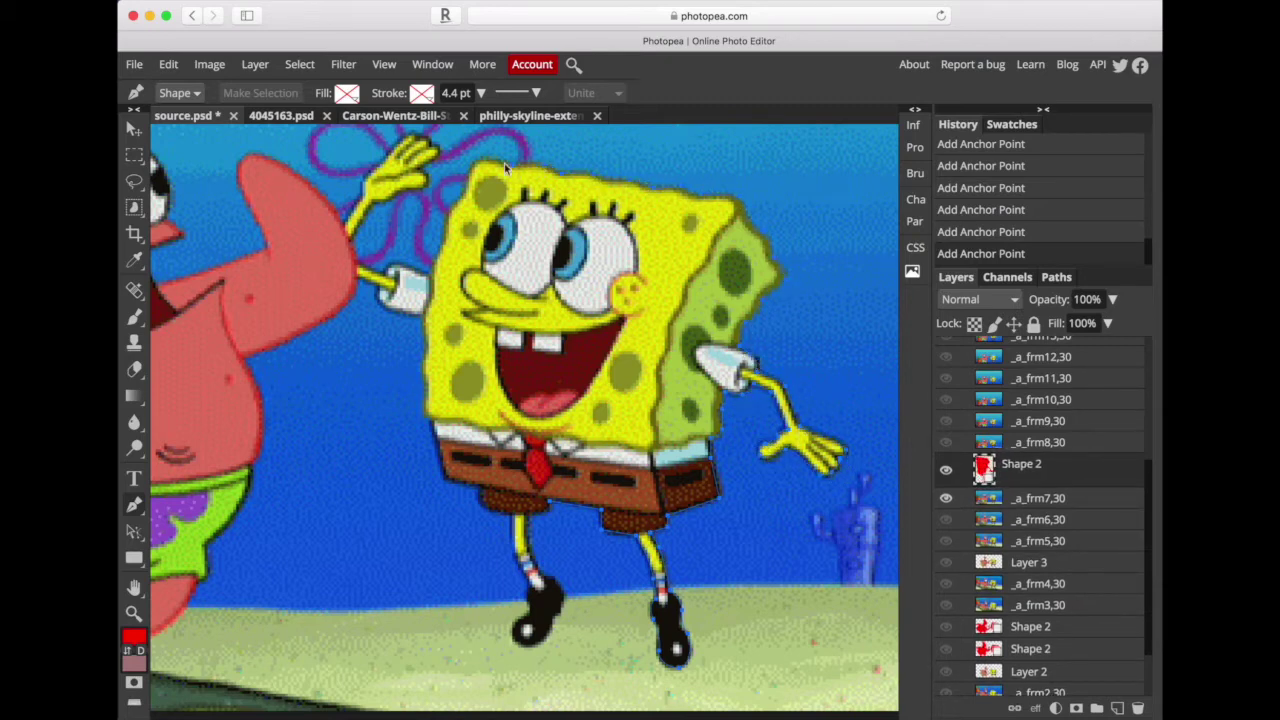
key(ctrl+z)
key(ctrl+shift+z)
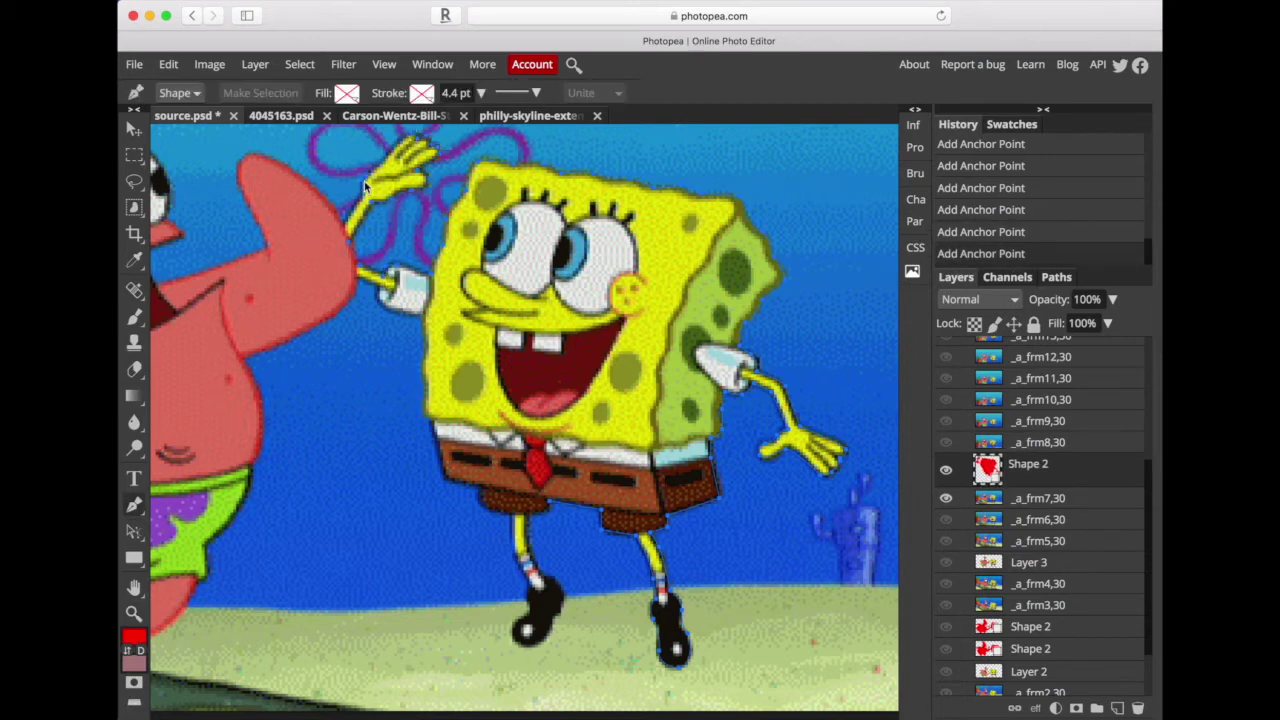
Finish the outline around both characters and close the path
scroll(326, 220, left, 3)
scroll(326, 220, down, 2)
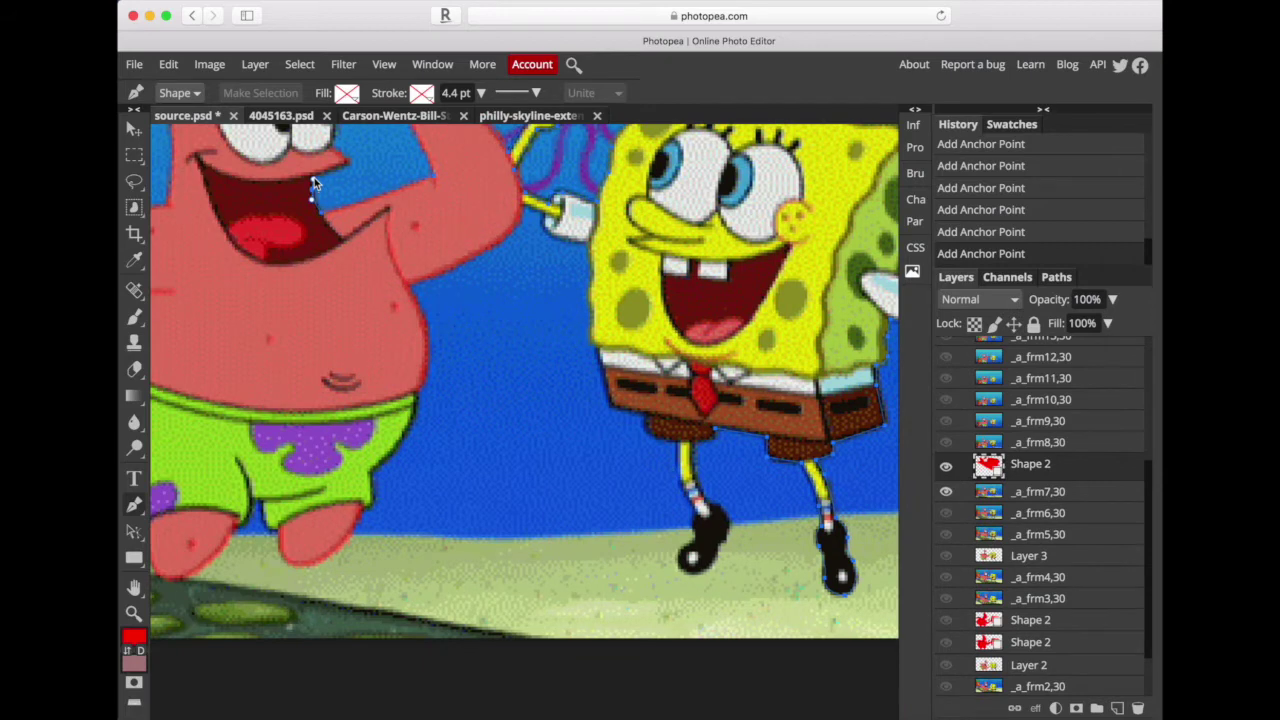
scroll(354, 193, up, 4)
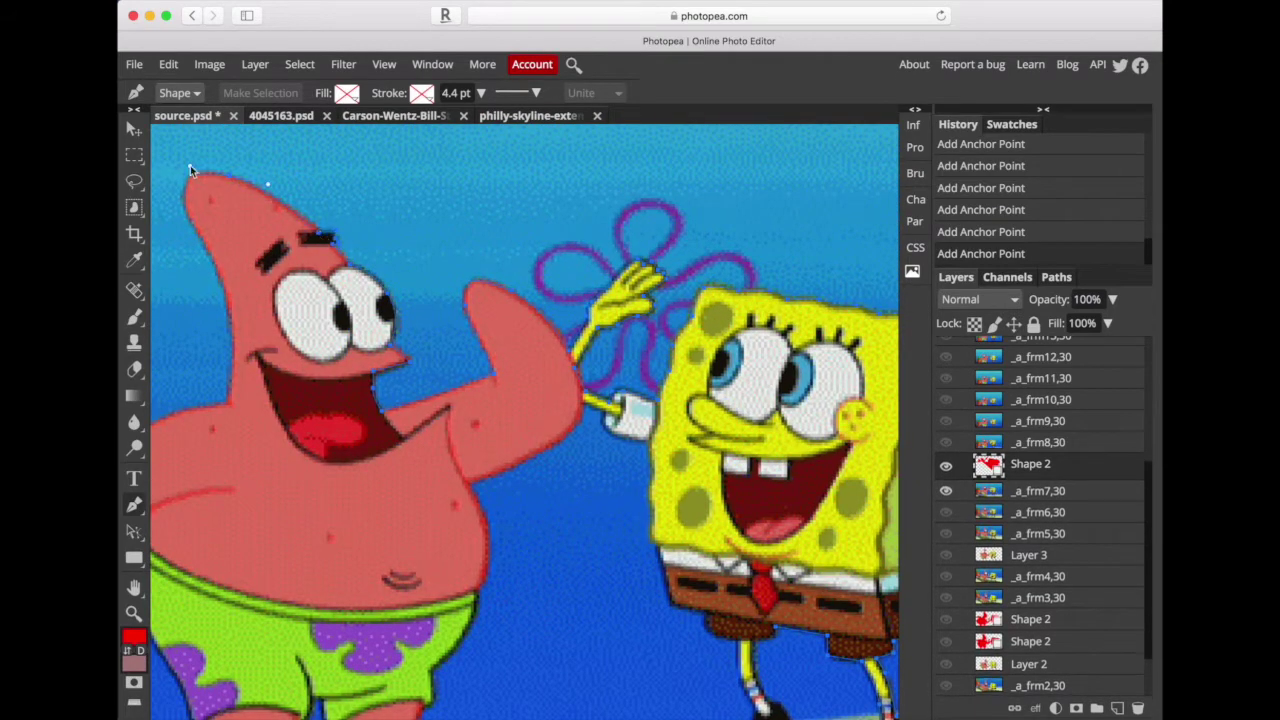
scroll(232, 345, left, 5)
scroll(232, 345, down, 2)
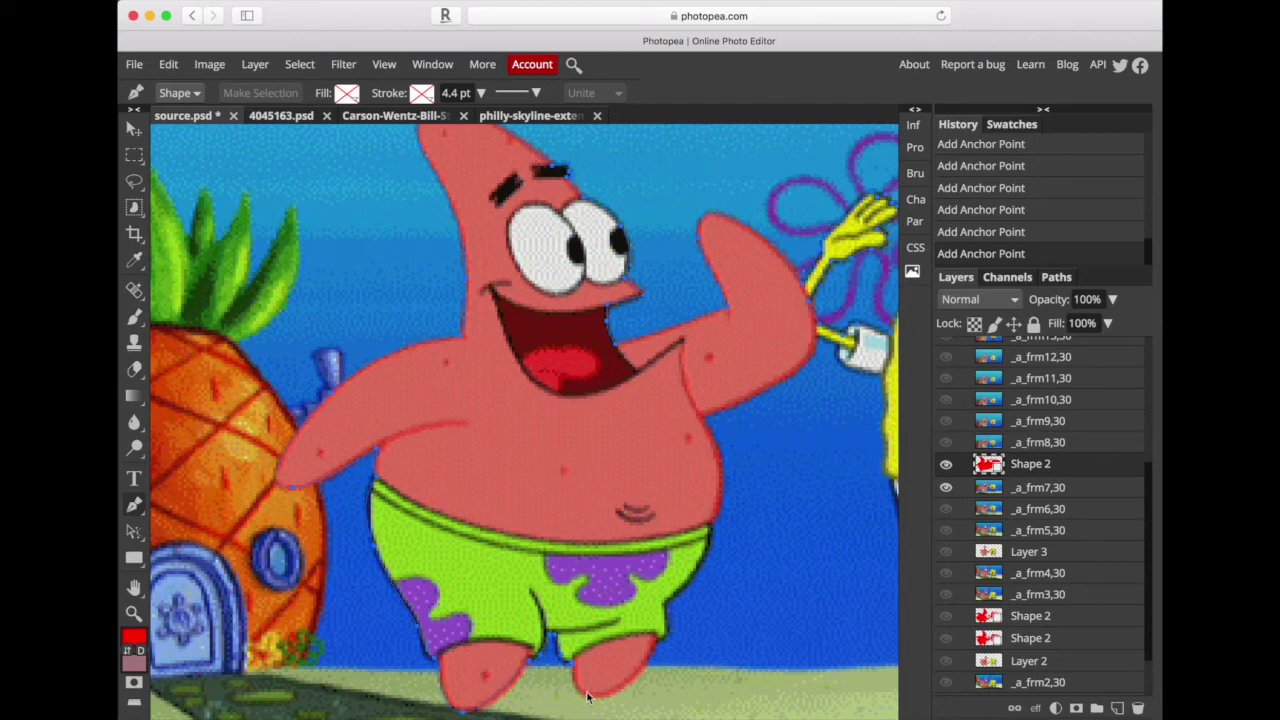
scroll(765, 375, right, 3)
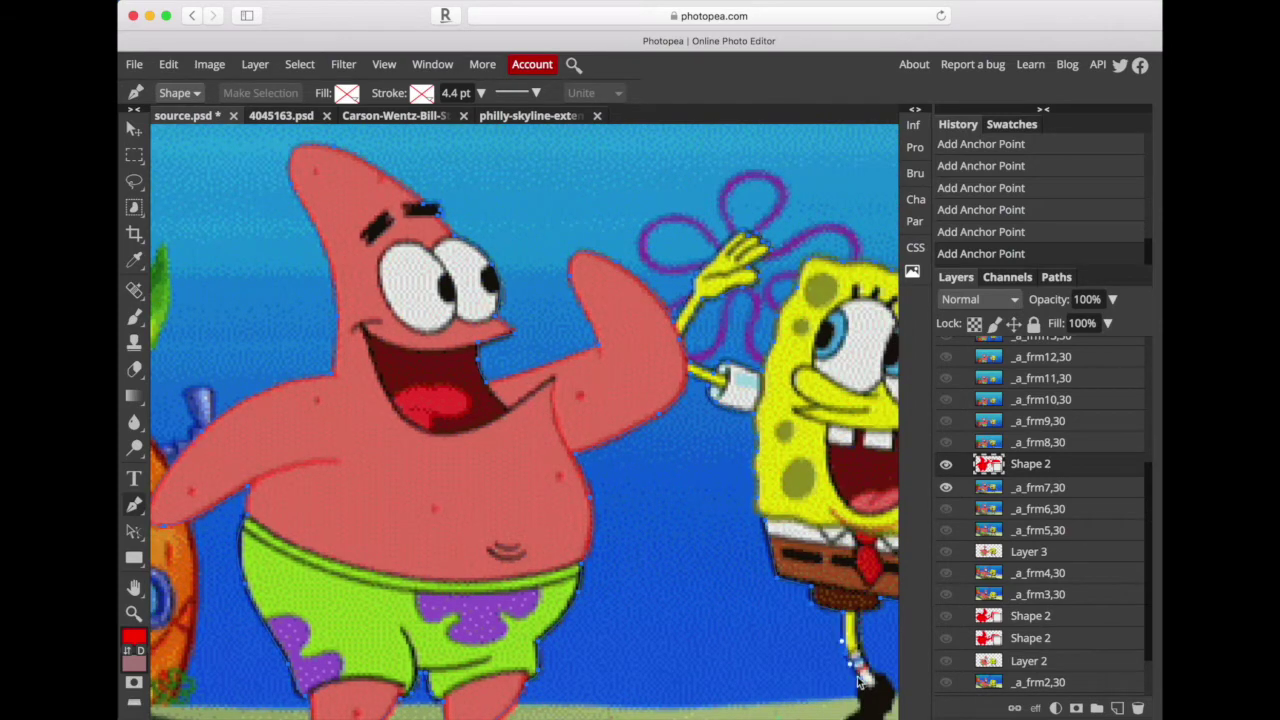
scroll(851, 668, right, 3)
scroll(851, 668, down, 2)
click(728, 596)
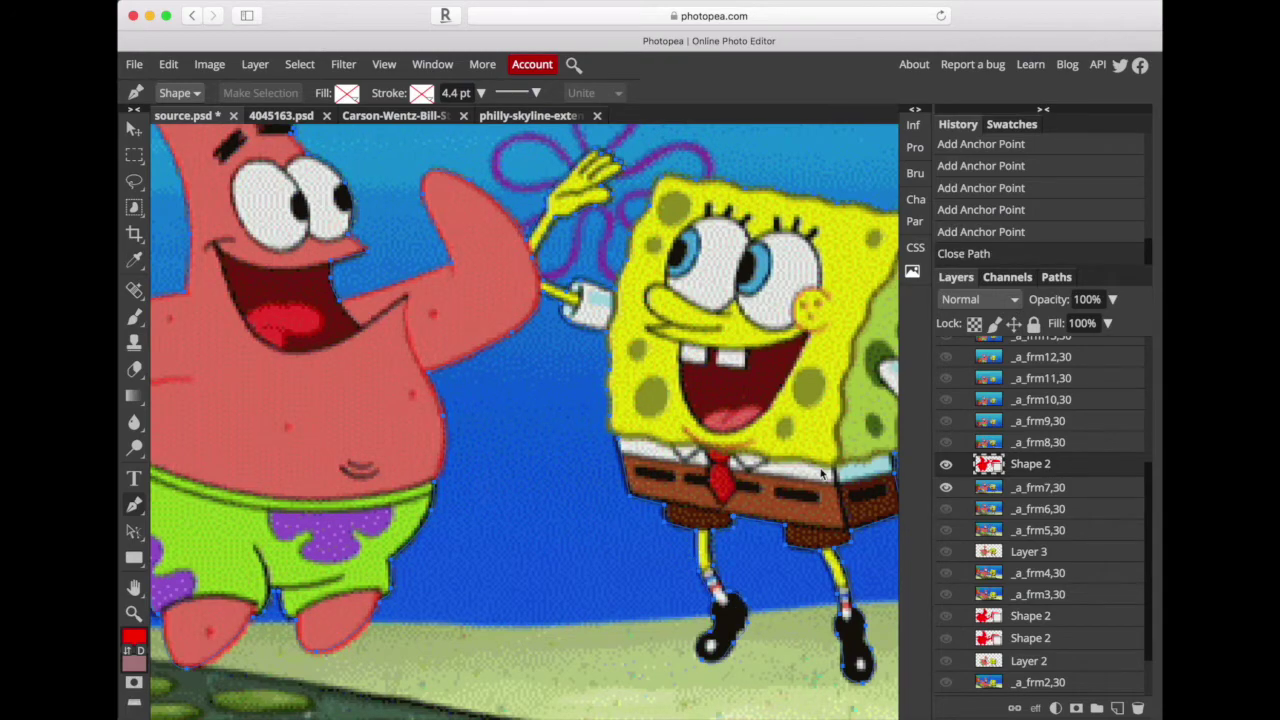
Load the path as a selection, Copy Merged, and paste it as Layer 4
click(1056, 277)
click(1075, 708)
click(956, 277)
click(168, 64)
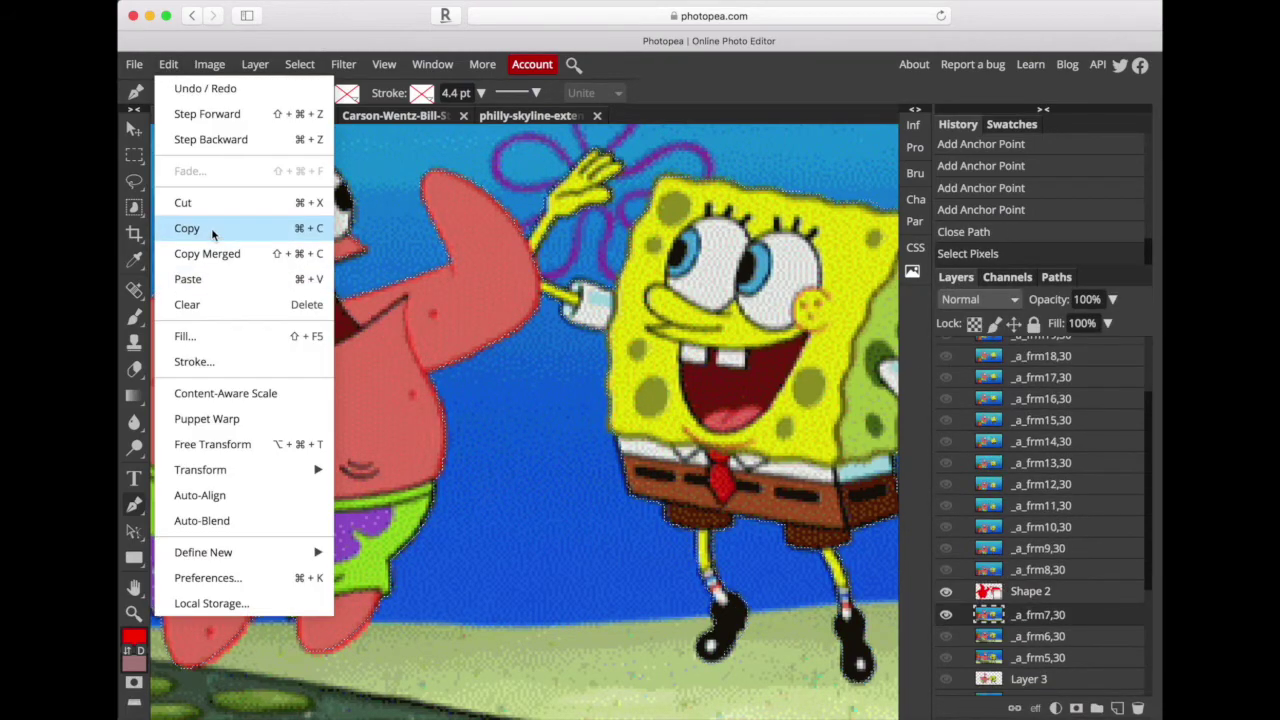
click(206, 251)
key(ctrl+v)
Hide the background frame, show _a_frm8,30, and fit the image to the window
click(948, 614)
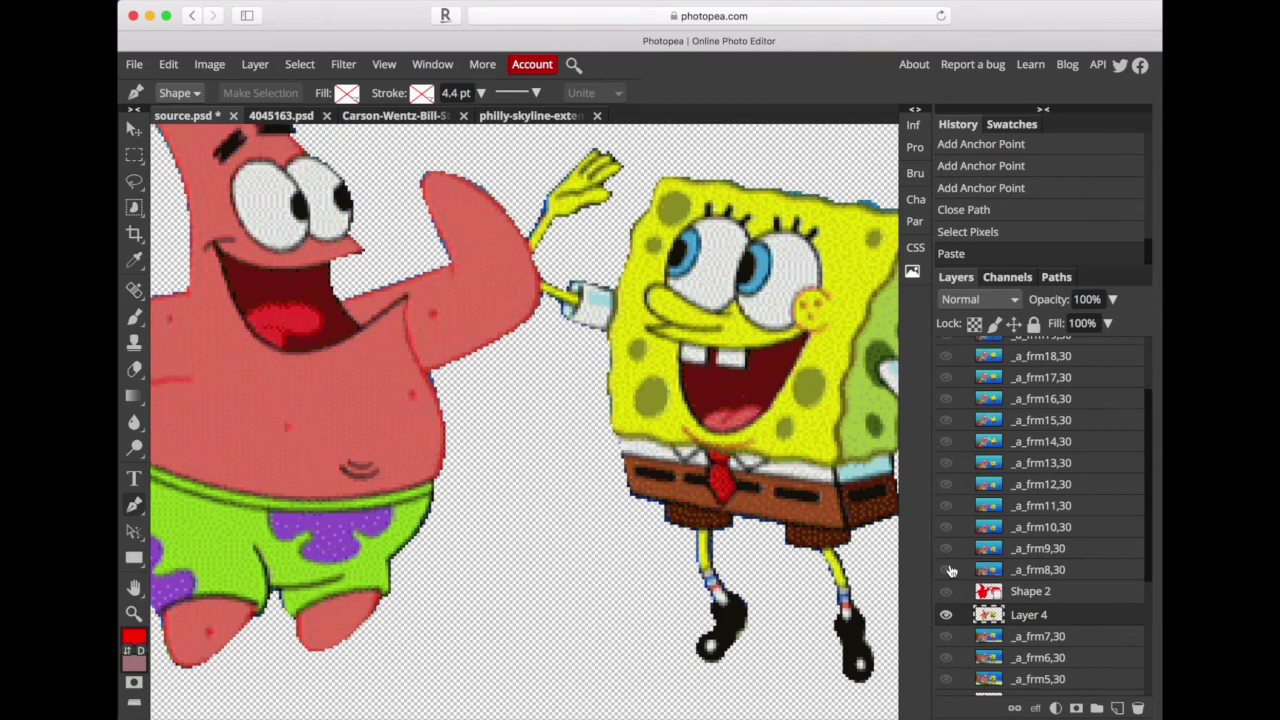
click(946, 569)
key(ctrl+0)
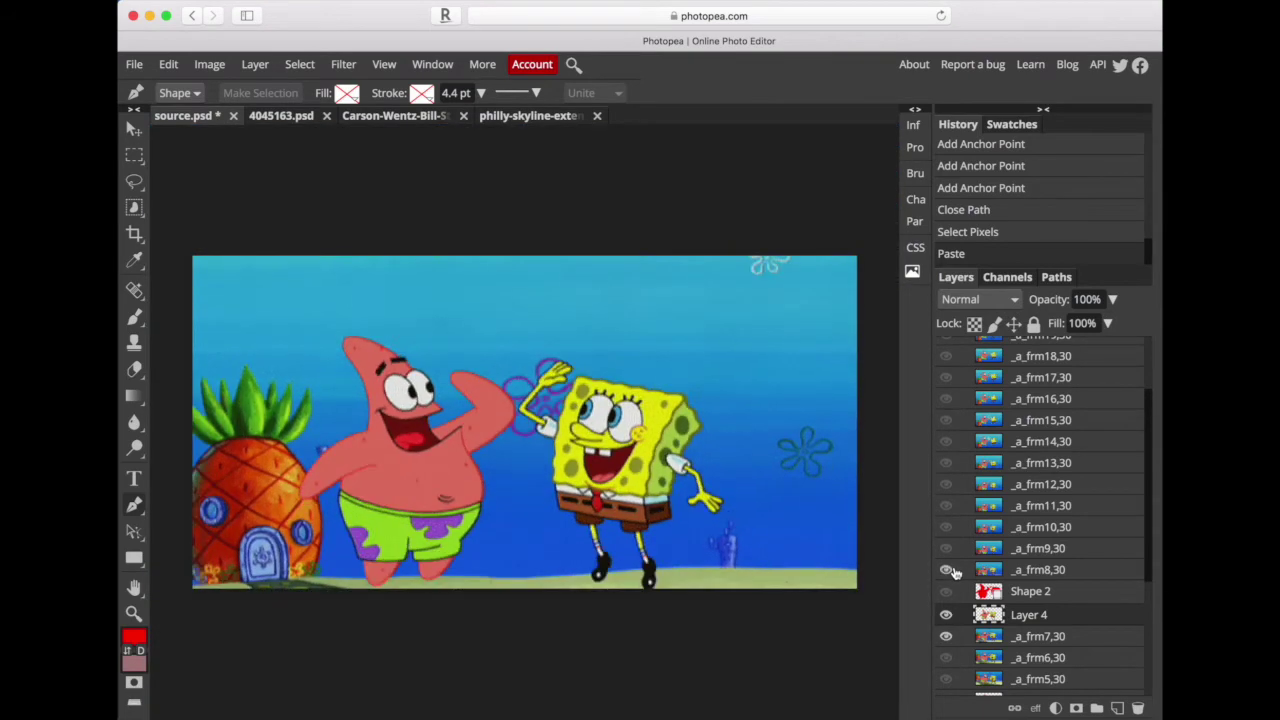
Hide Layer 4, select _a_frm8,30, and start a pen path around SpongeBob's shoe and leg
click(946, 491)
alt+click(946, 569)
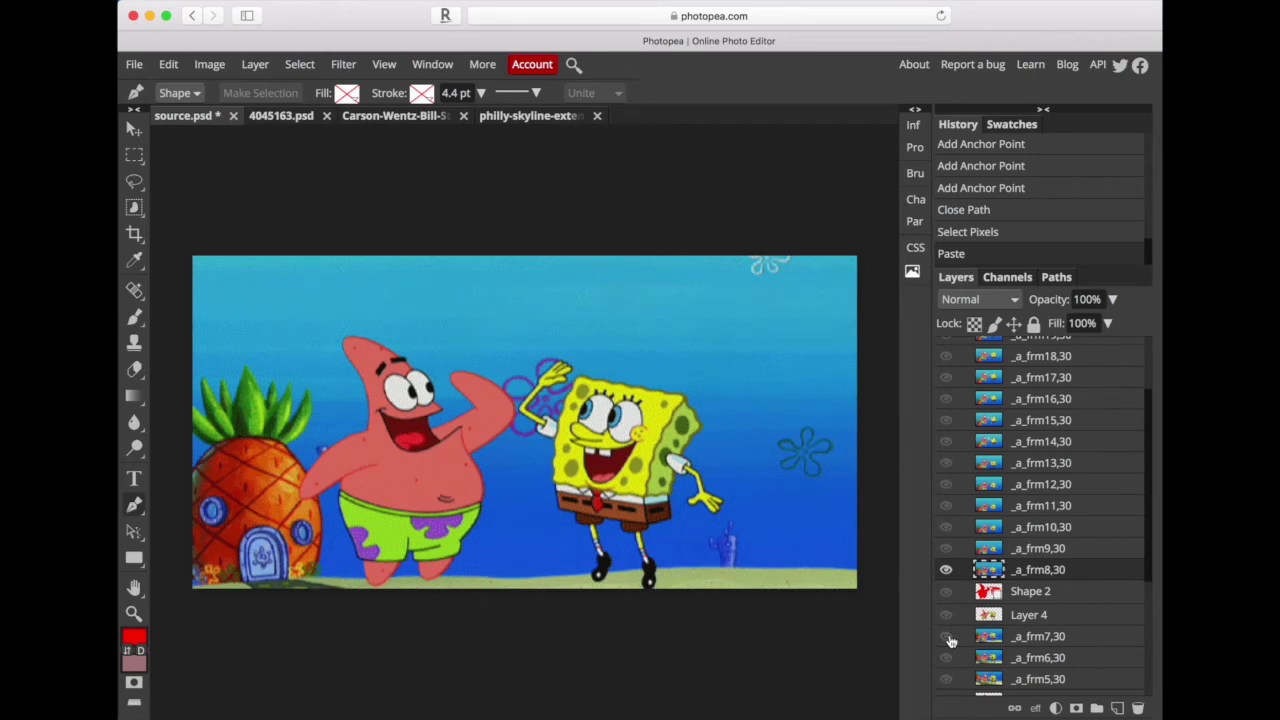
scroll(650, 535, up, 2)
click(648, 662)
click(632, 645)
click(636, 618)
click(646, 660)
click(662, 632)
click(648, 607)
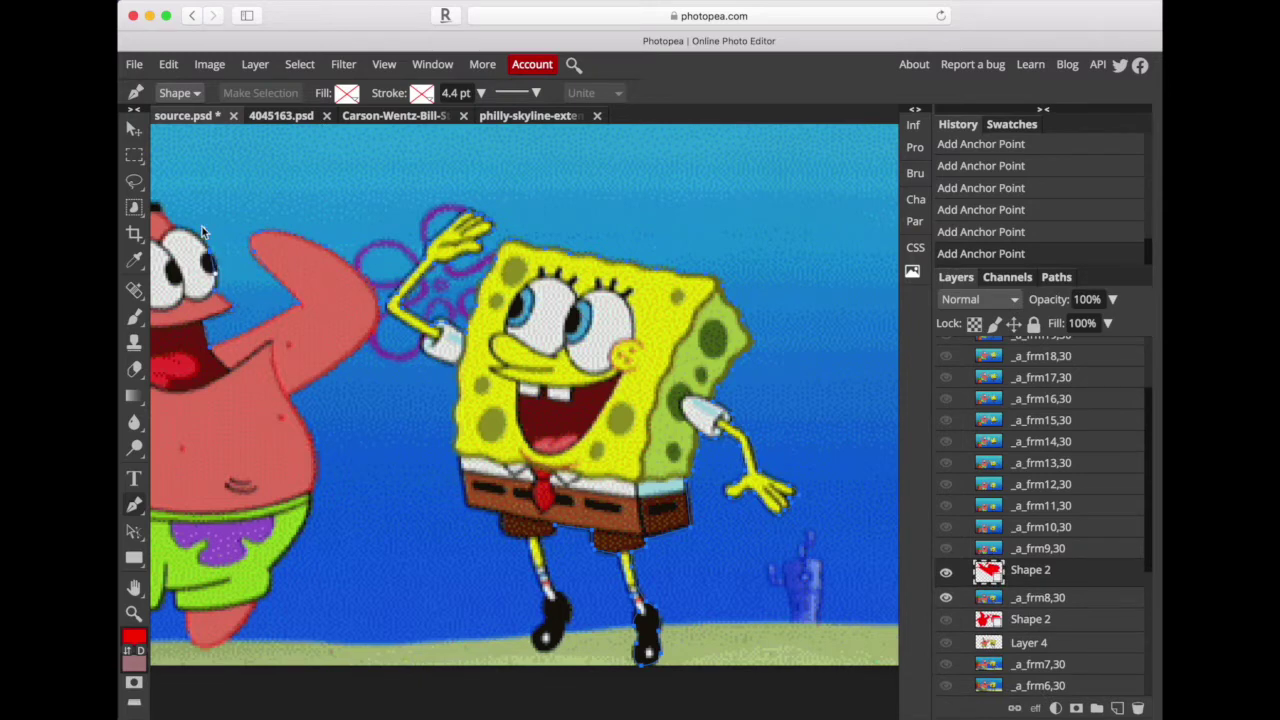
Close the path, load it as a selection, and paste the characters as Layer 5
scroll(388, 278, up, 2)
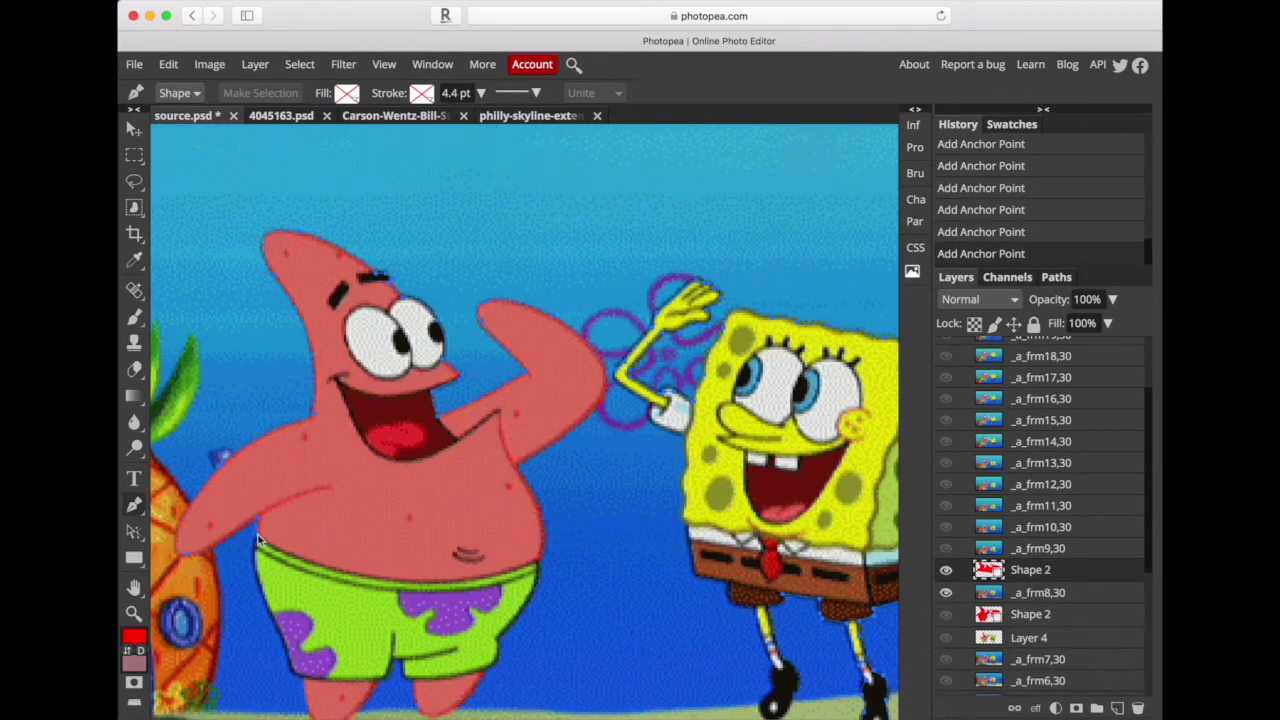
scroll(340, 690, down, 1)
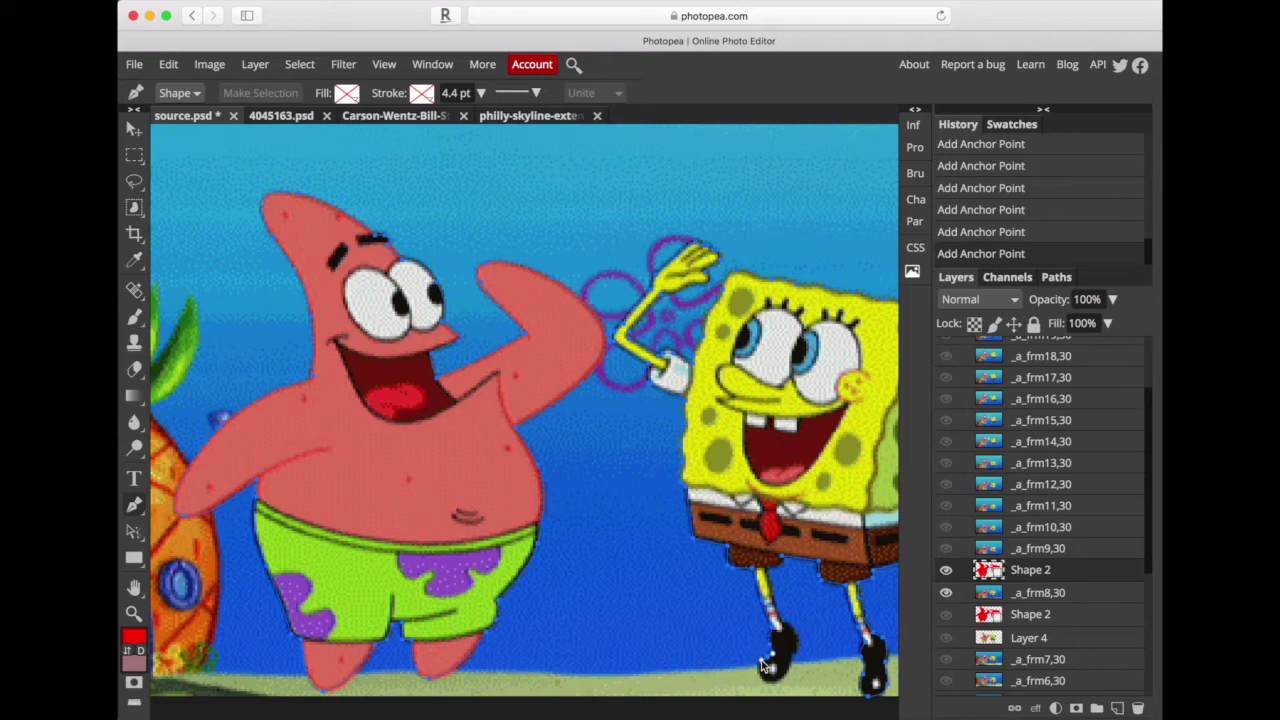
click(785, 560)
key(ctrl+Return)
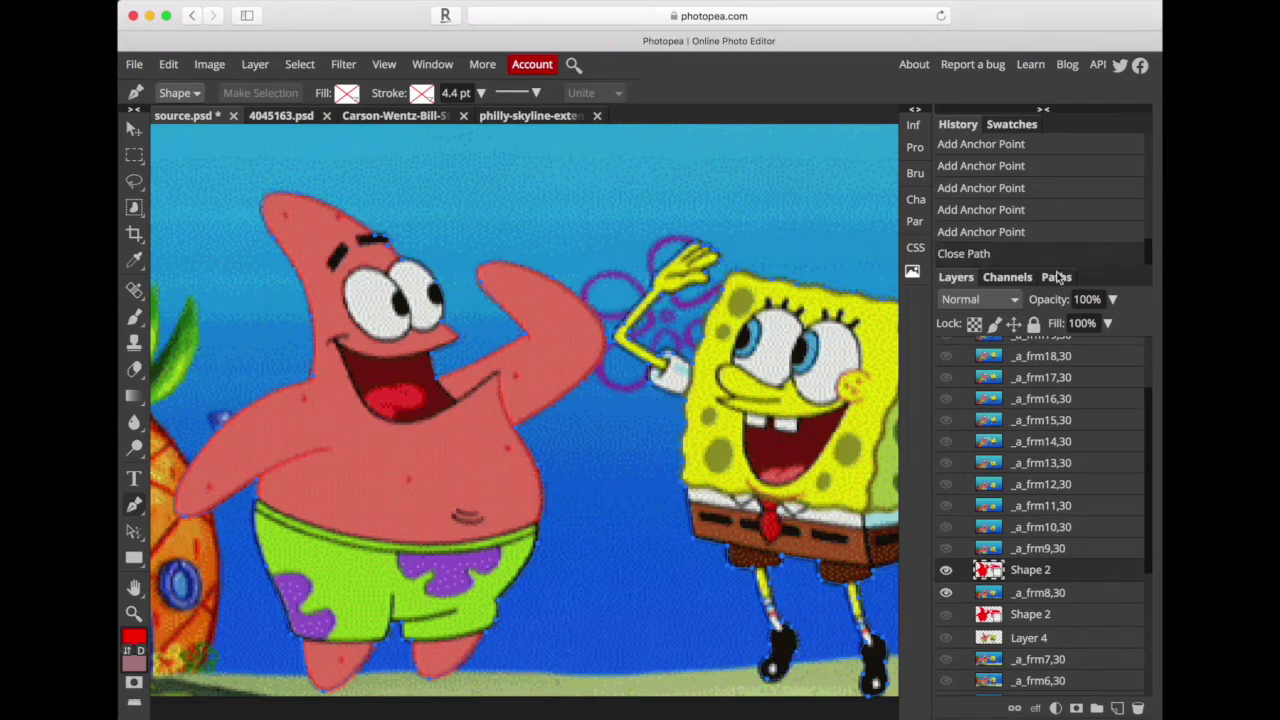
click(1056, 277)
click(955, 277)
click(168, 64)
click(190, 278)
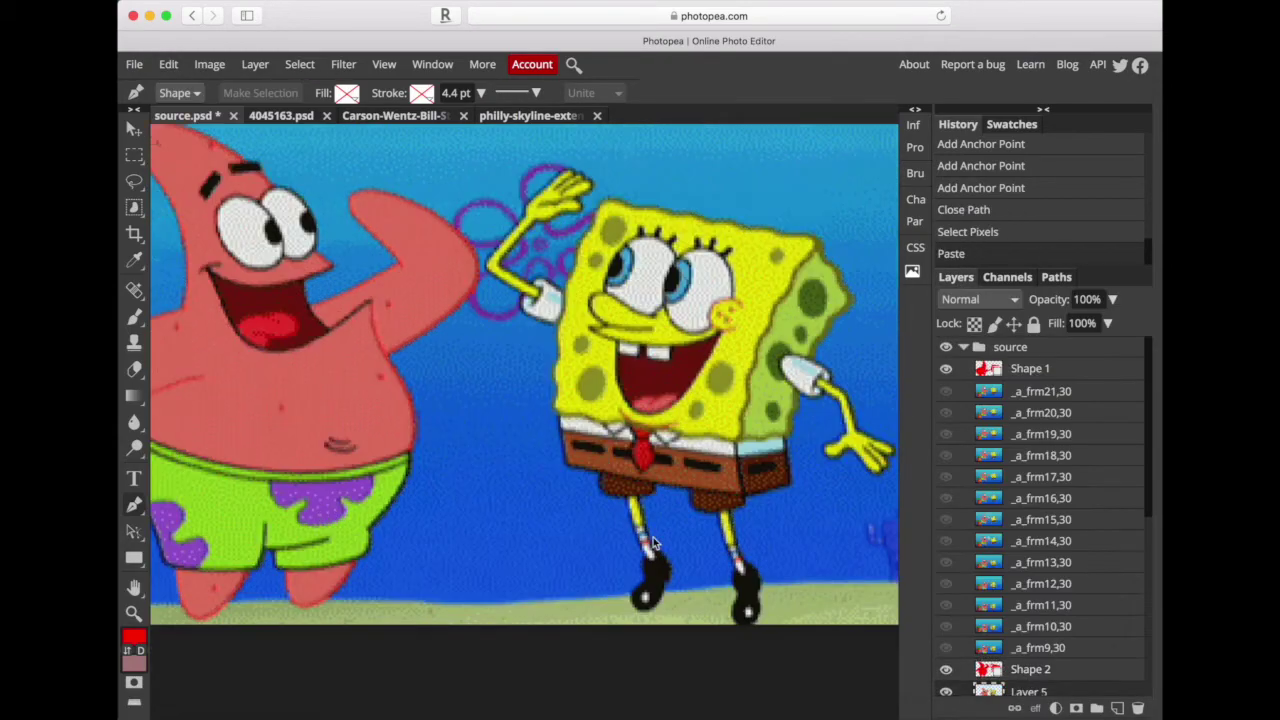
Hide the extra frames to view the Layer 5 cutout alone, ready for the Eraser
click(946, 584)
click(946, 541)
key(e)
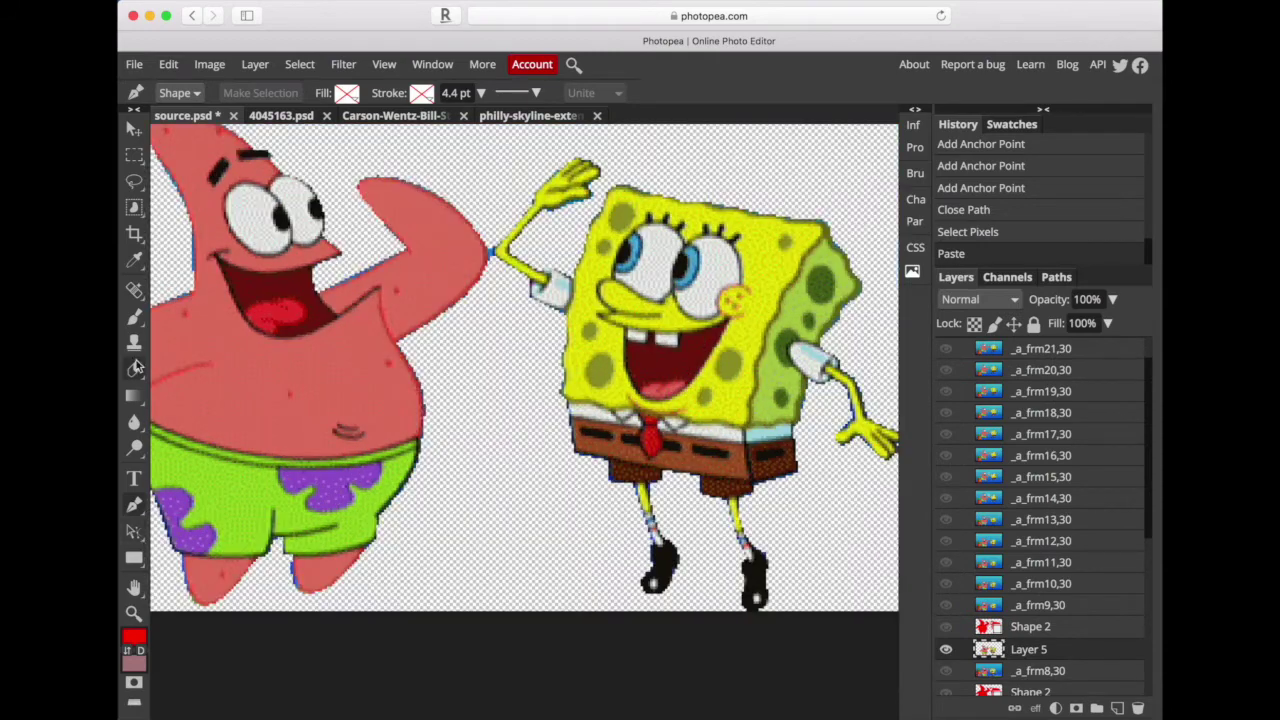
Show and select _a_frm12,30, then start a pen path up SpongeBob's right side
click(946, 541)
click(1040, 541)
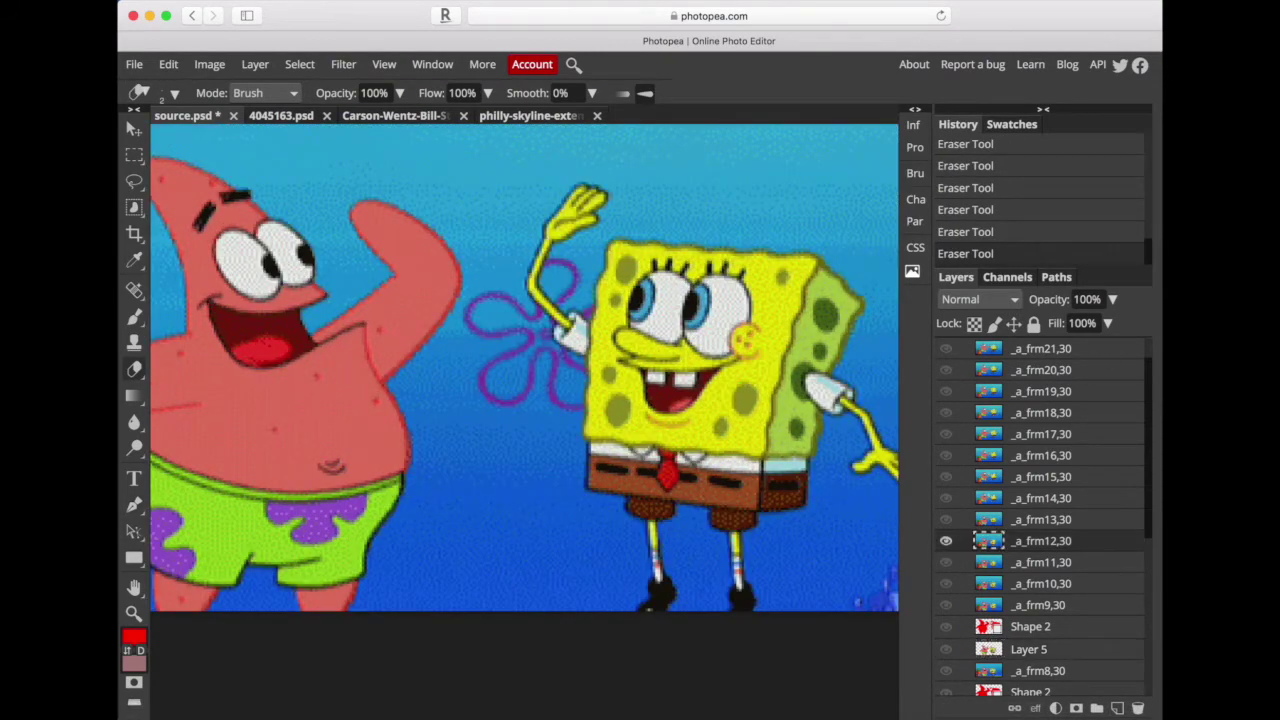
key(p)
scroll(587, 510, down, 2)
click(651, 559)
click(674, 459)
click(722, 452)
click(740, 382)
click(760, 352)
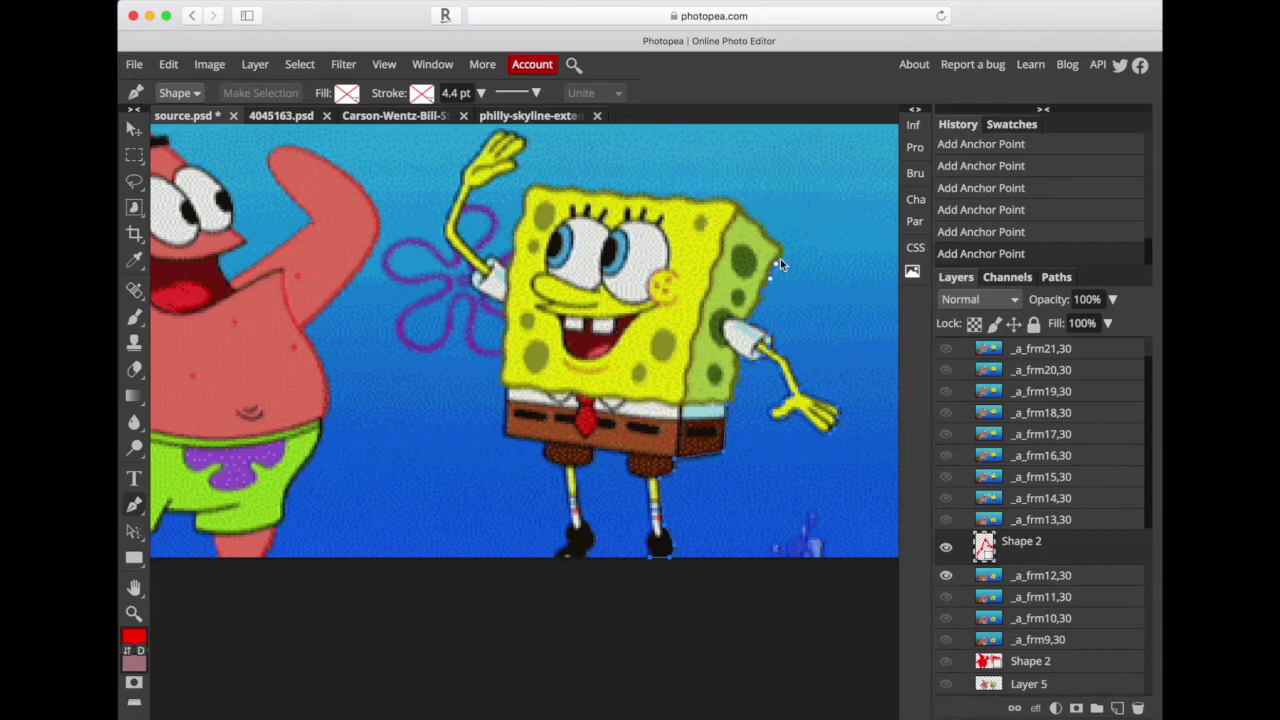
Finish the path with curves under Patrick's and SpongeBob's feet and close it
scroll(560, 260, up, 2)
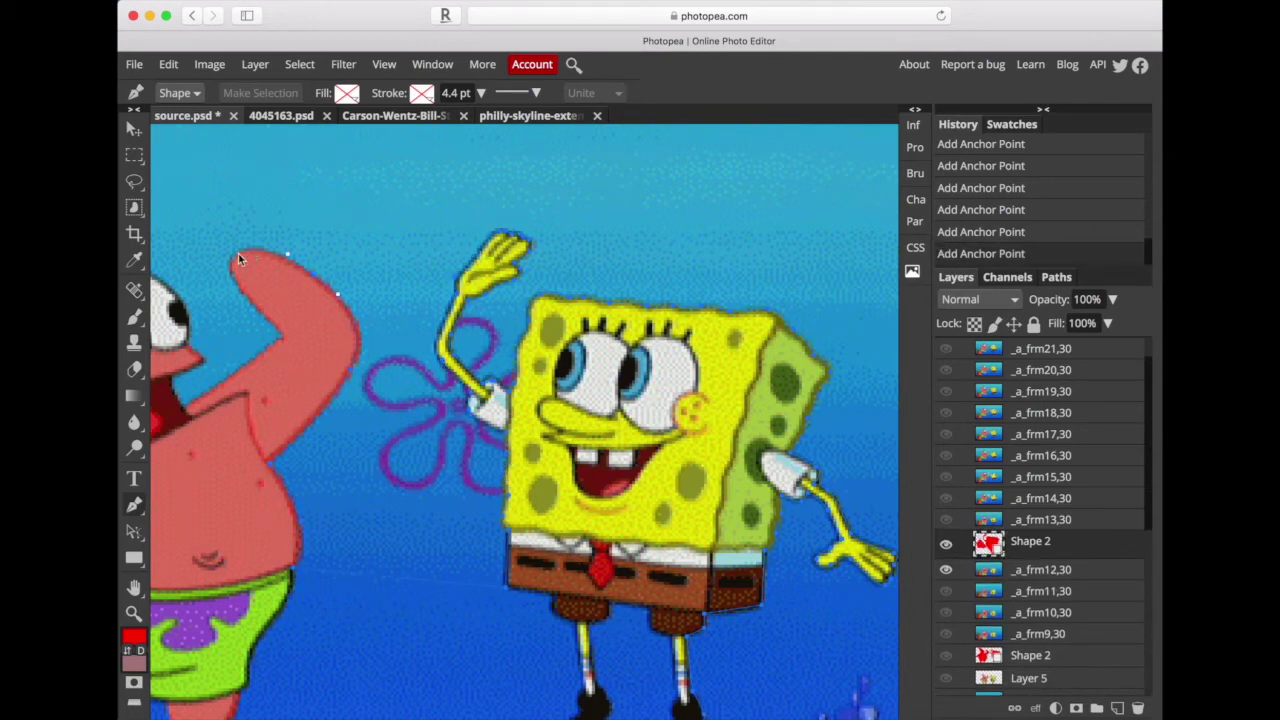
scroll(190, 338, left, 8)
scroll(190, 338, up, 5)
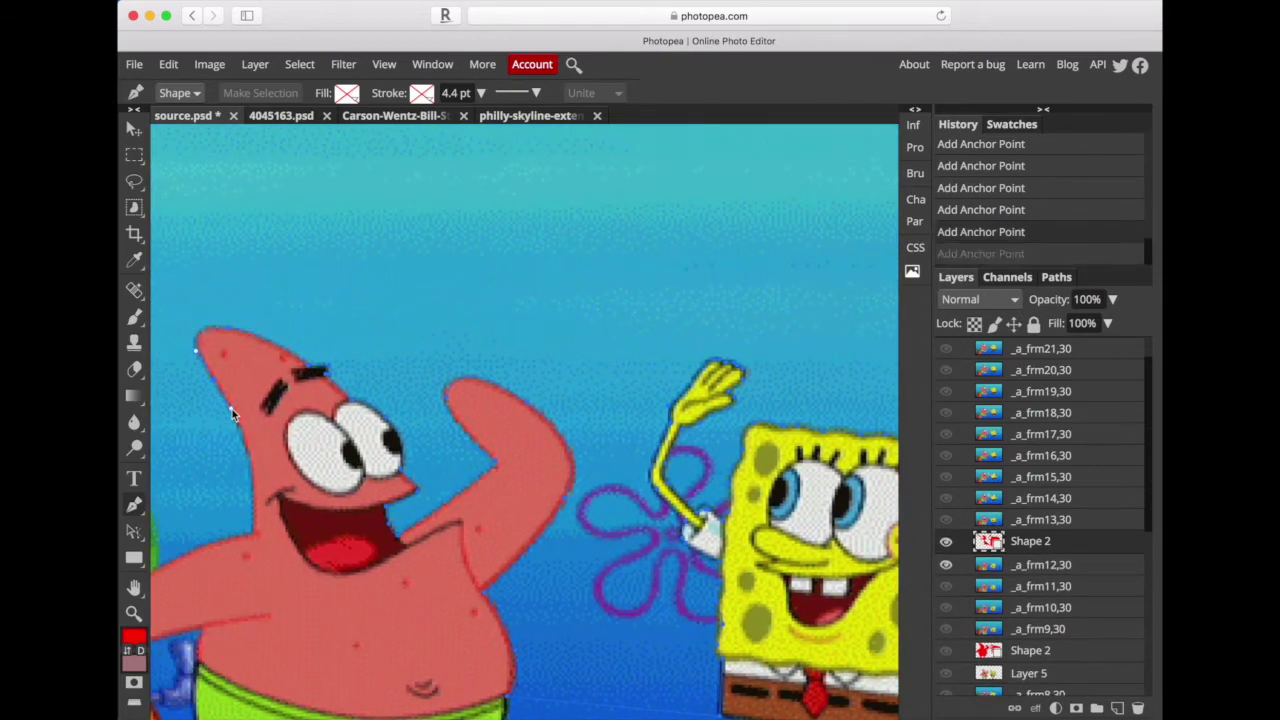
scroll(250, 537, left, 2)
scroll(216, 597, left, 2)
scroll(216, 597, down, 2)
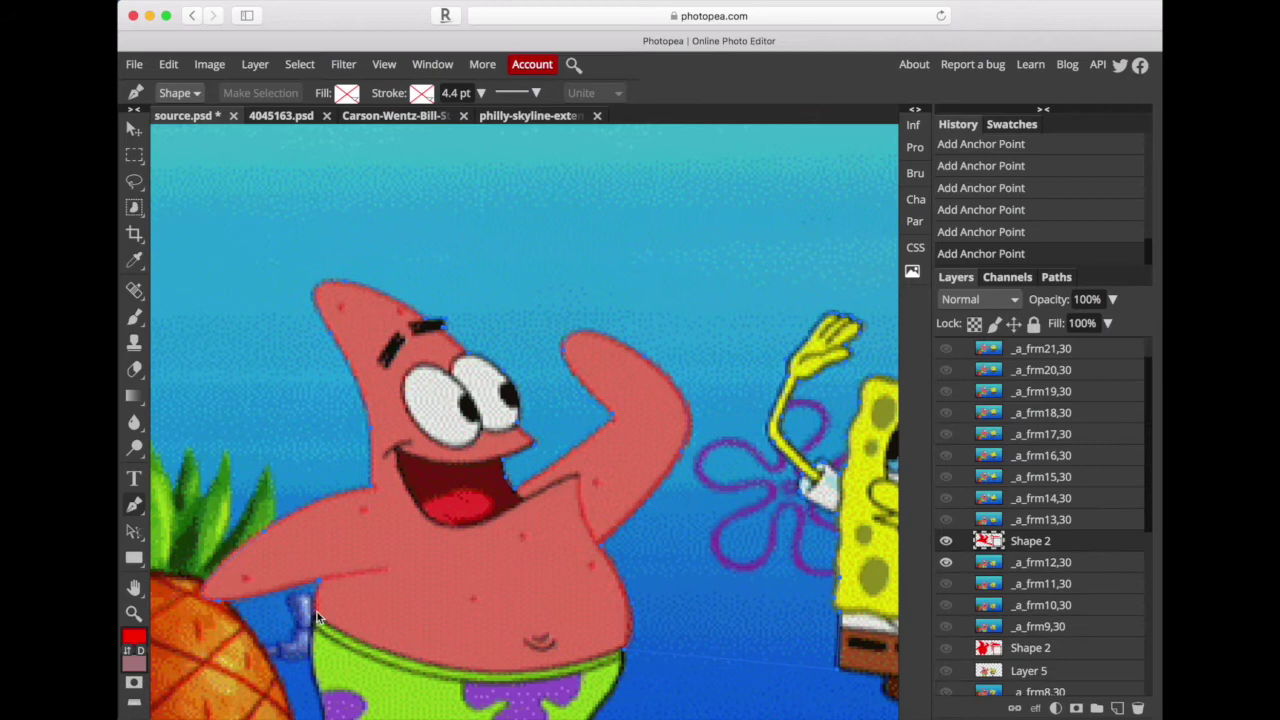
scroll(316, 610, down, 2)
key(super+space)
key(Escape)
key(ctrl+z)
key(ctrl+shift+z)
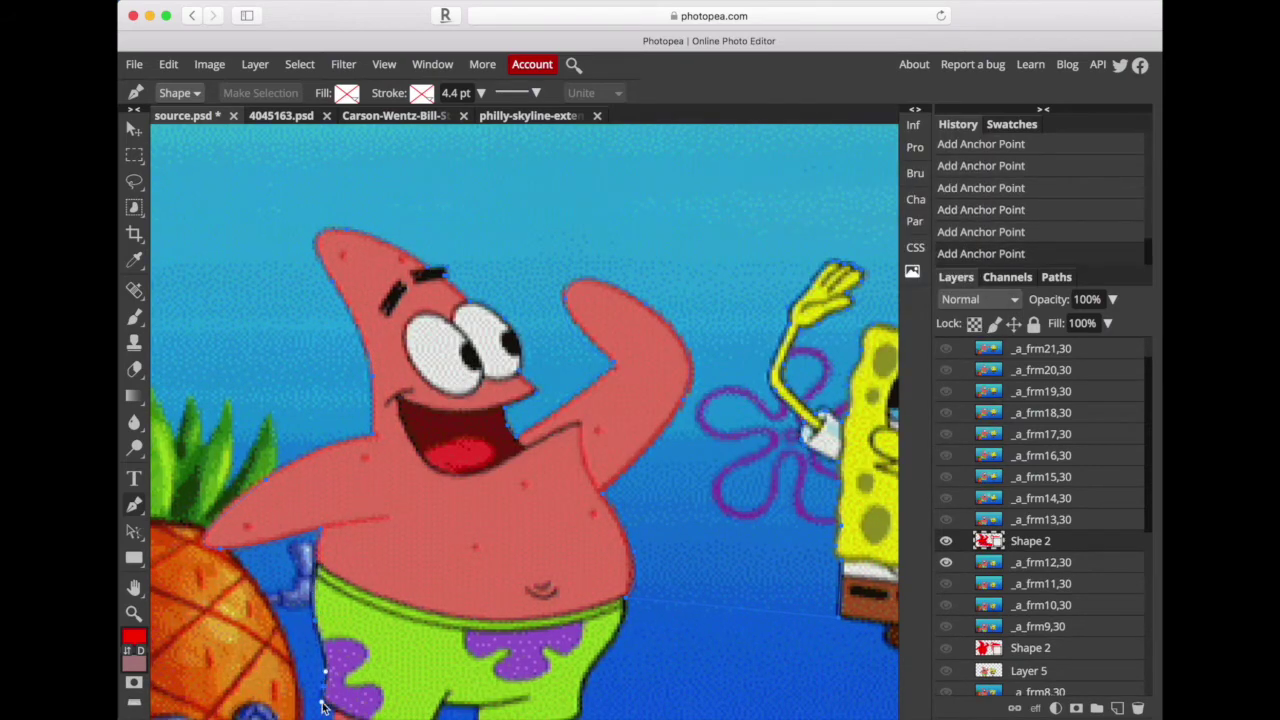
scroll(421, 627, down, 3)
drag(507, 625, 588, 615)
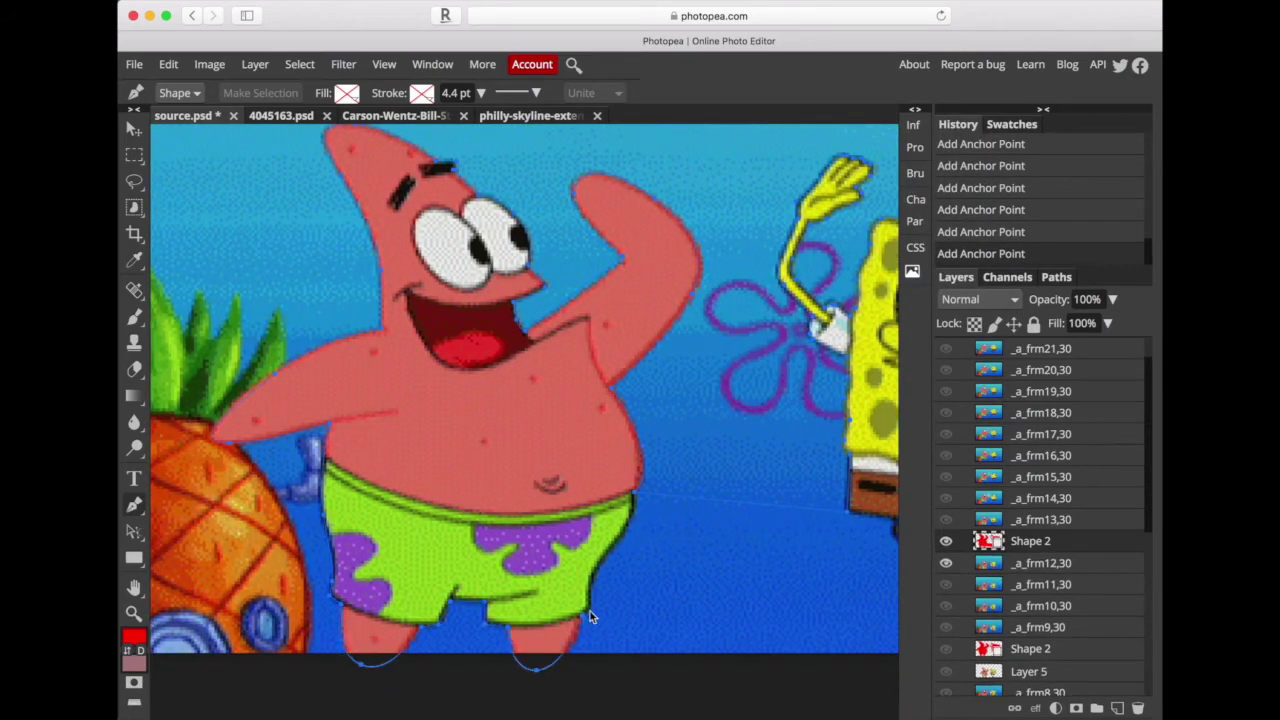
scroll(630, 487, right, 5)
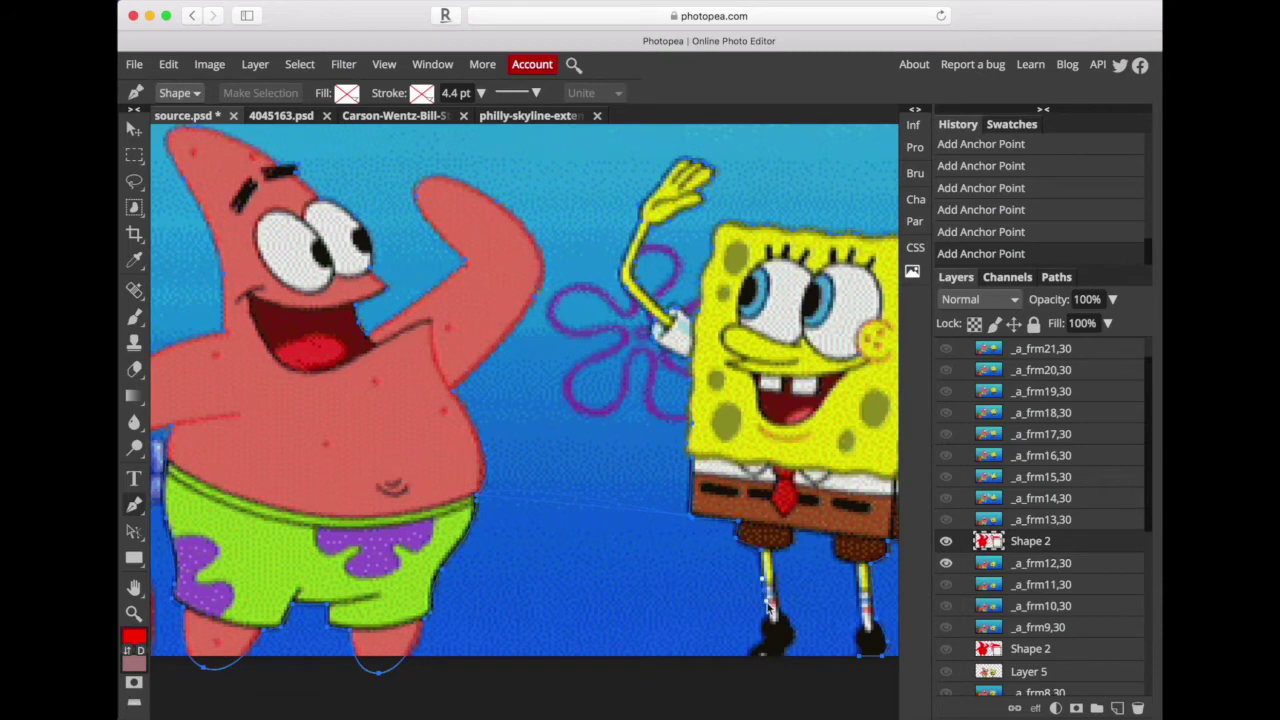
drag(752, 660, 795, 632)
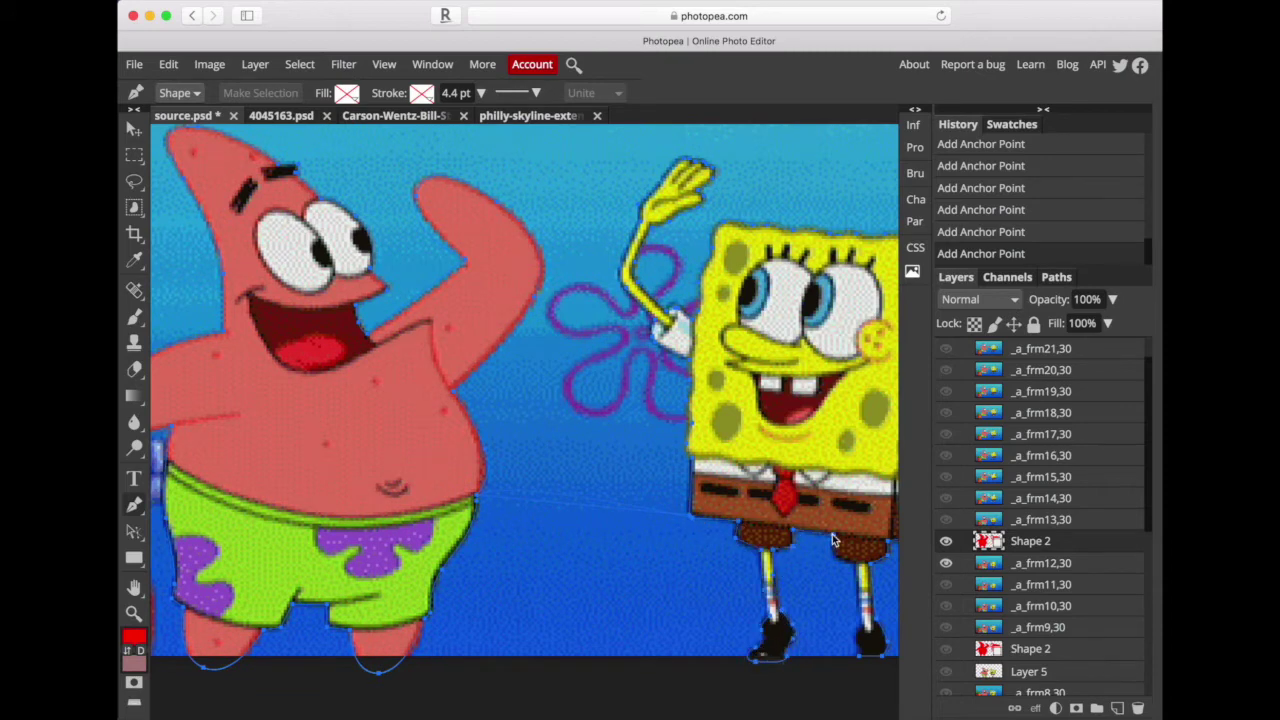
click(868, 652)
Adjust the path anchors, load it as a selection, and Copy Merged into new Layer 6
key(a)
mouse_move(476, 503)
mouse_down()
mouse_move(613, 538)
mouse_move(466, 240)
mouse_move(362, 291)
mouse_move(365, 345)
mouse_up()
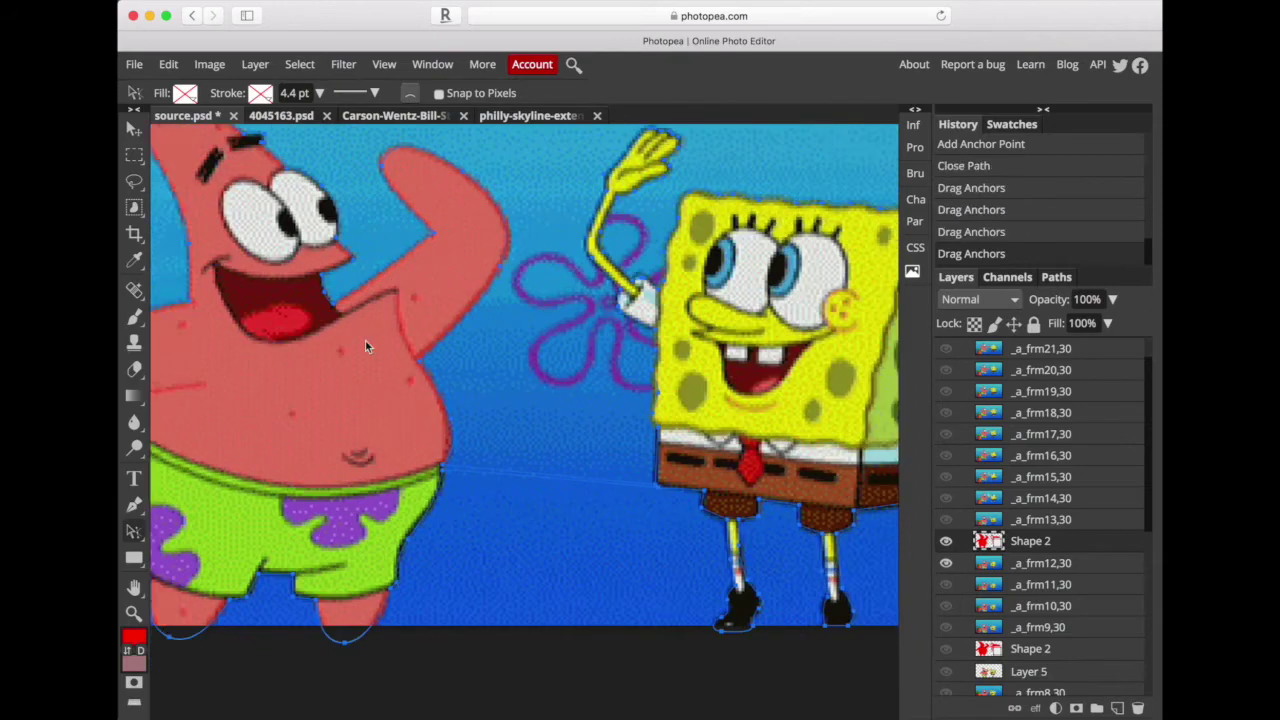
scroll(365, 345, right, 5)
click(1056, 277)
ctrl+click(951, 303)
click(956, 277)
click(1040, 605)
click(168, 64)
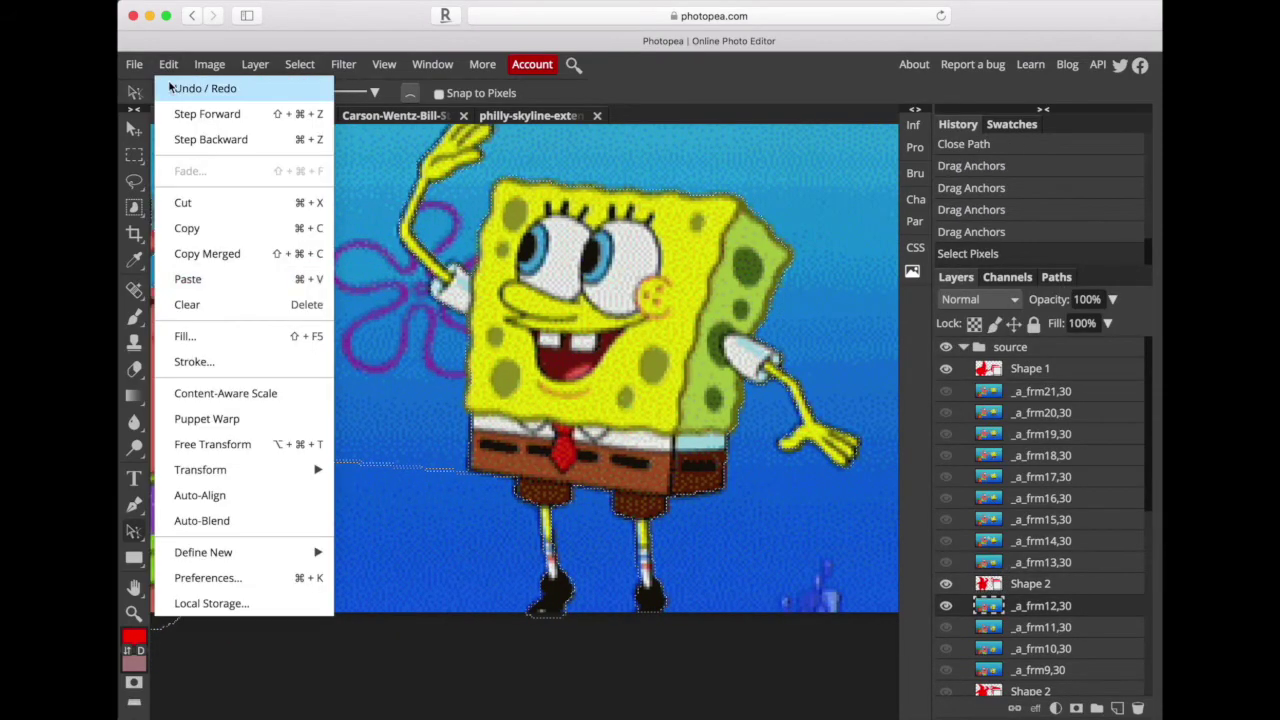
click(187, 228)
key(super+v)
Erase the stray blue line, hide Layer 6, and show and select _a_frm13,30
key(e)
drag(330, 462, 456, 470)
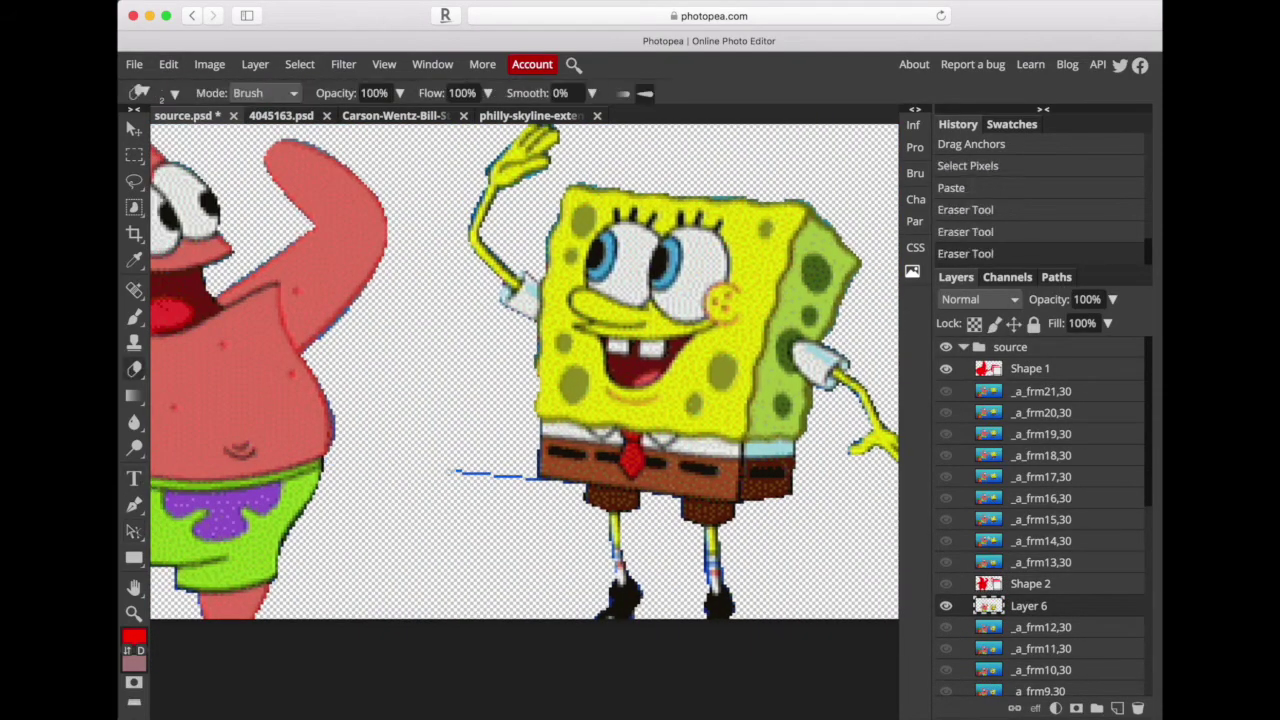
drag(476, 165, 492, 182)
scroll(520, 380, down, 5)
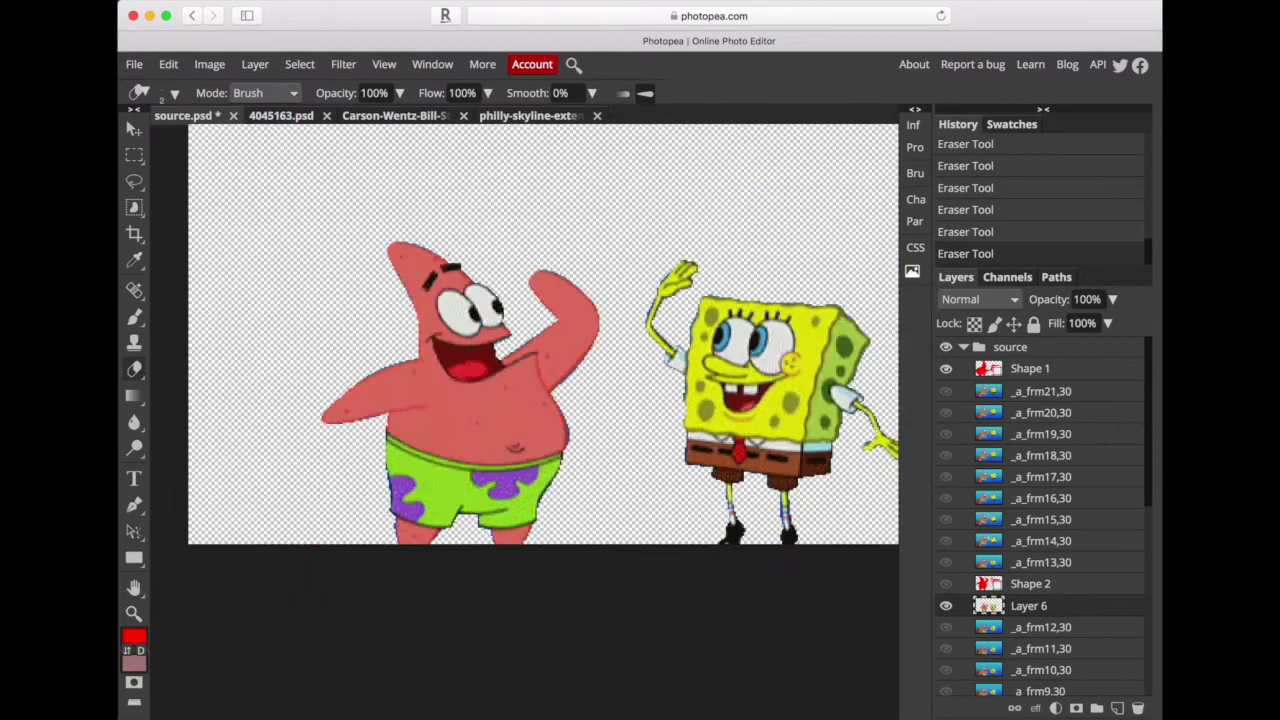
click(946, 562)
click(946, 605)
click(1066, 562)
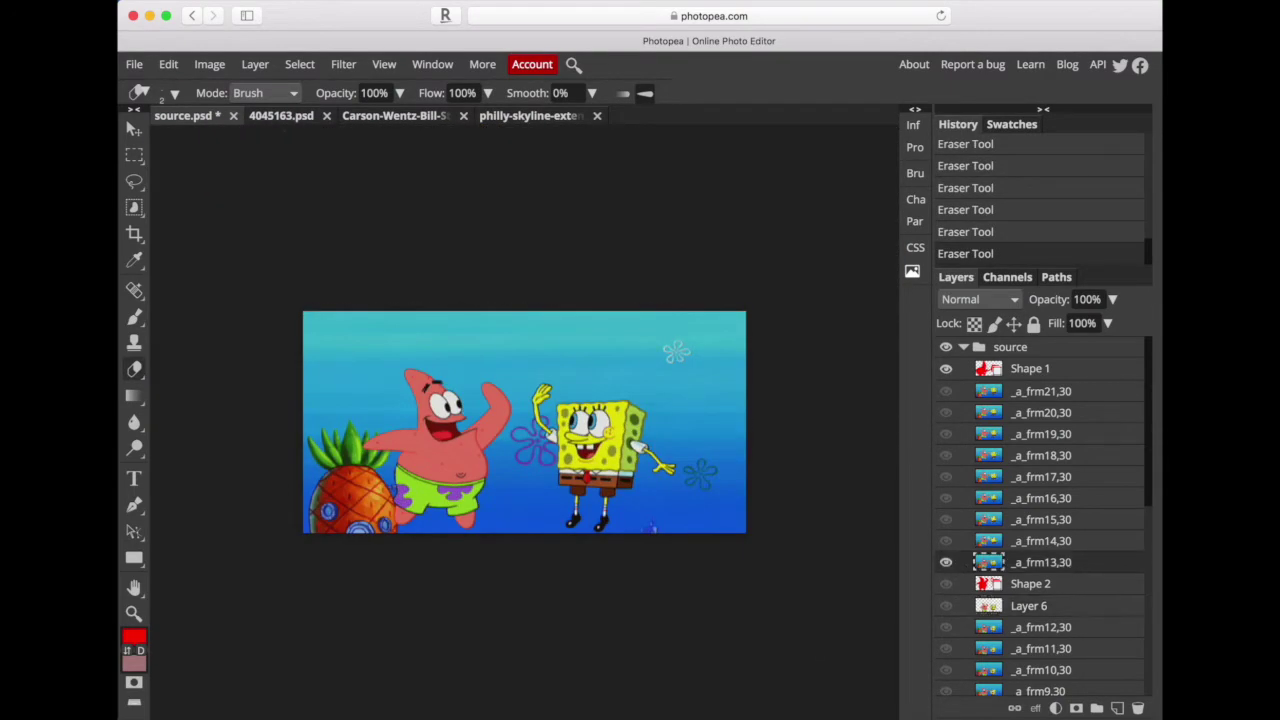
Start a Pen path in frame 13 around SpongeBob's left and right shoes
key(p)
scroll(620, 600, up, 3)
scroll(620, 600, up, 2)
scroll(620, 600, up, 2)
click(578, 556)
click(550, 585)
click(562, 600)
click(590, 588)
click(574, 617)
click(596, 560)
click(680, 548)
click(655, 605)
click(692, 560)
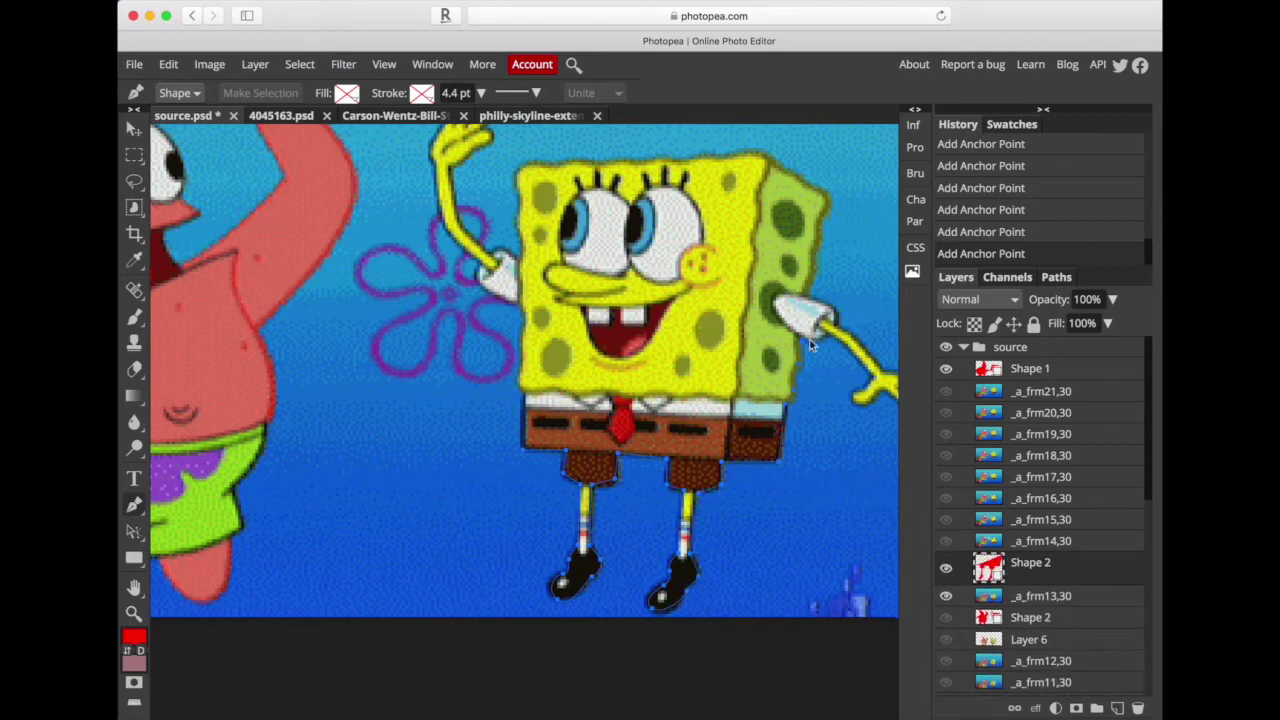
Extend the outline up SpongeBob's arm and raised hand, around Patrick, and close it
scroll(890, 398, right, 5)
scroll(890, 398, down, 2)
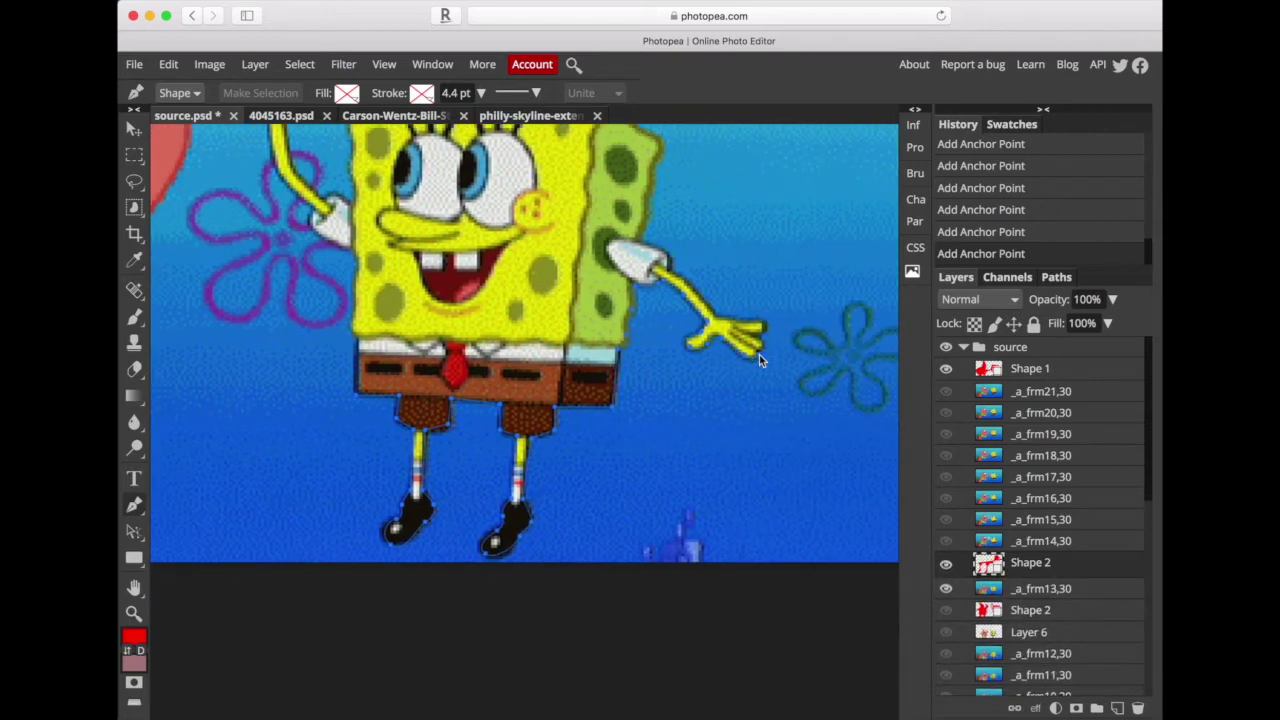
click(659, 255)
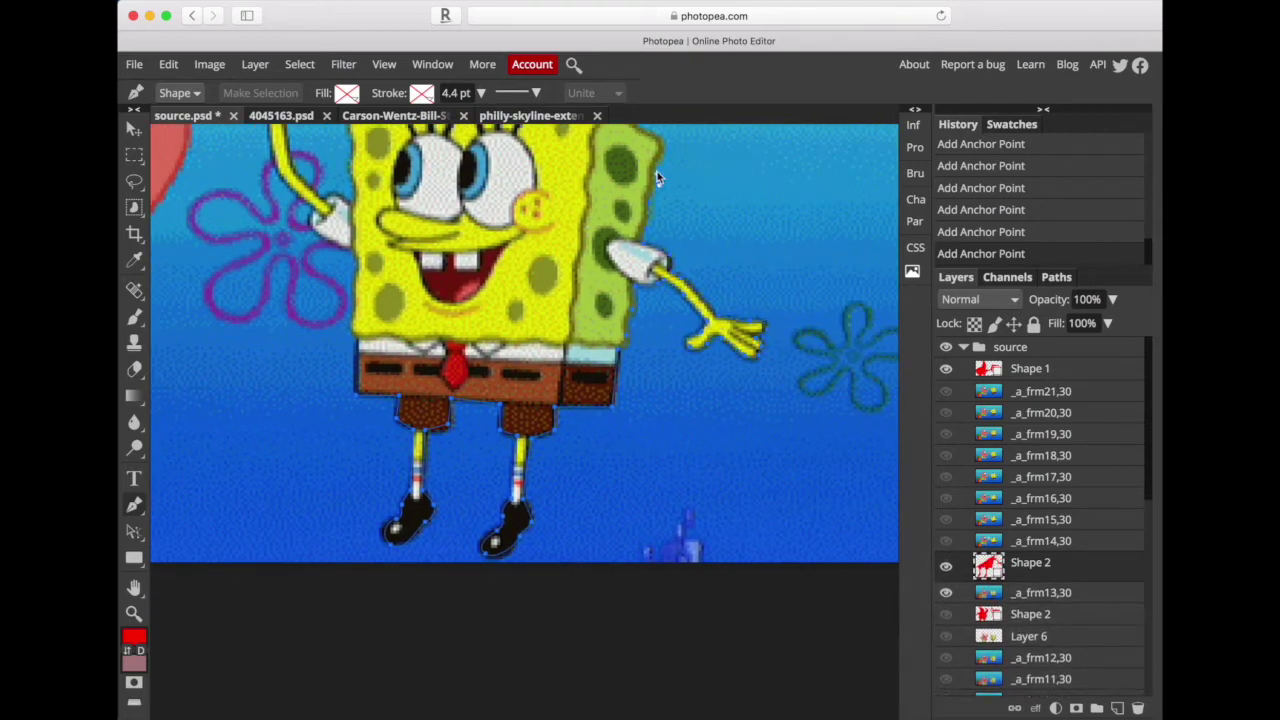
scroll(662, 160, up, 3)
scroll(662, 160, left, 3)
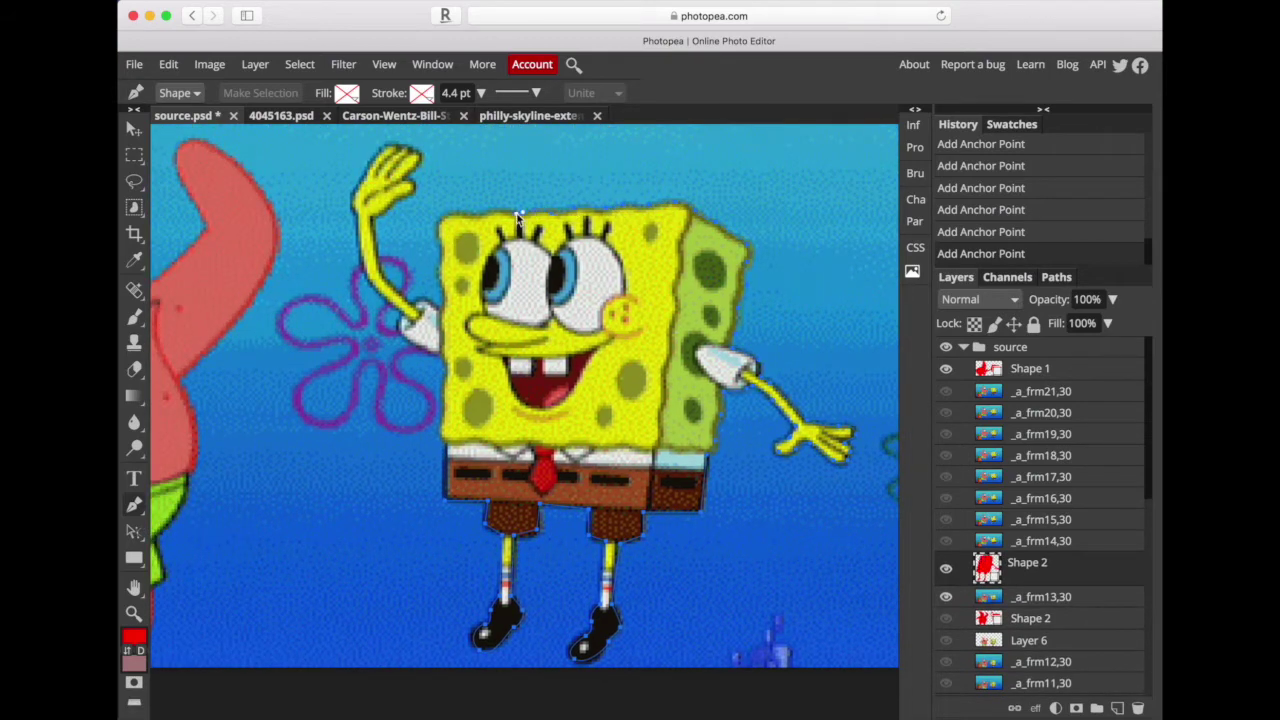
click(380, 214)
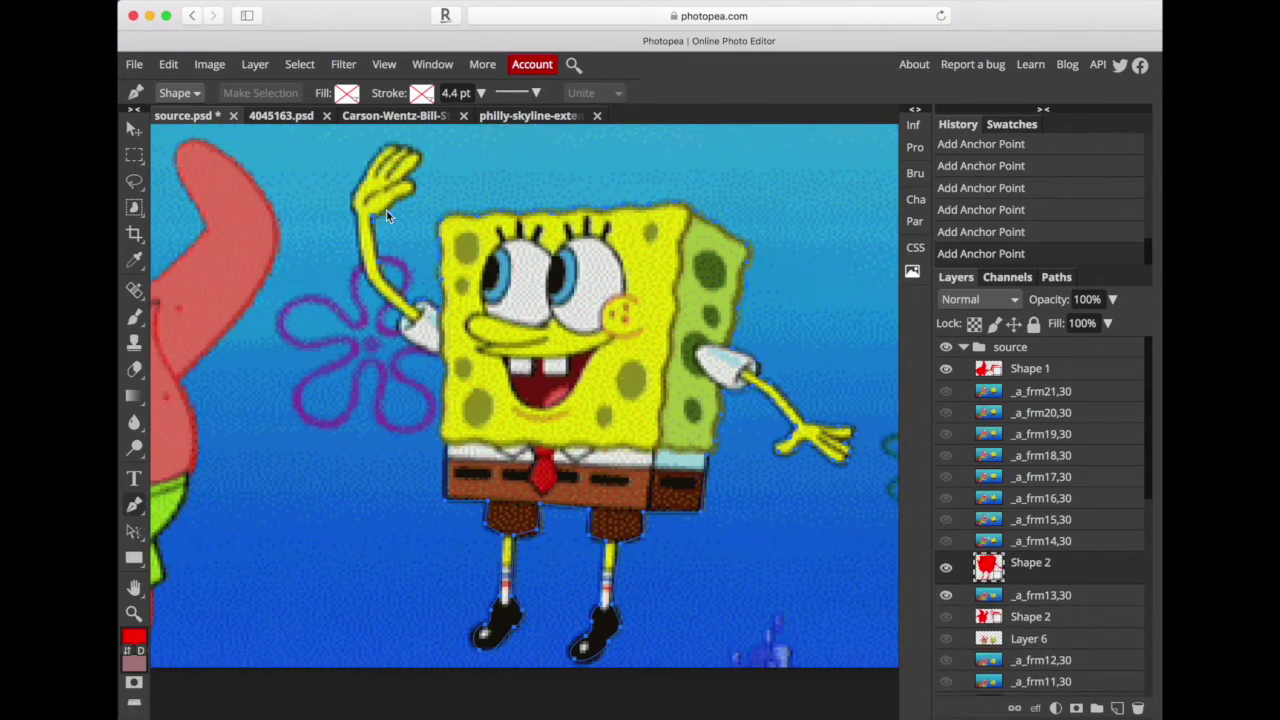
click(410, 183)
click(356, 196)
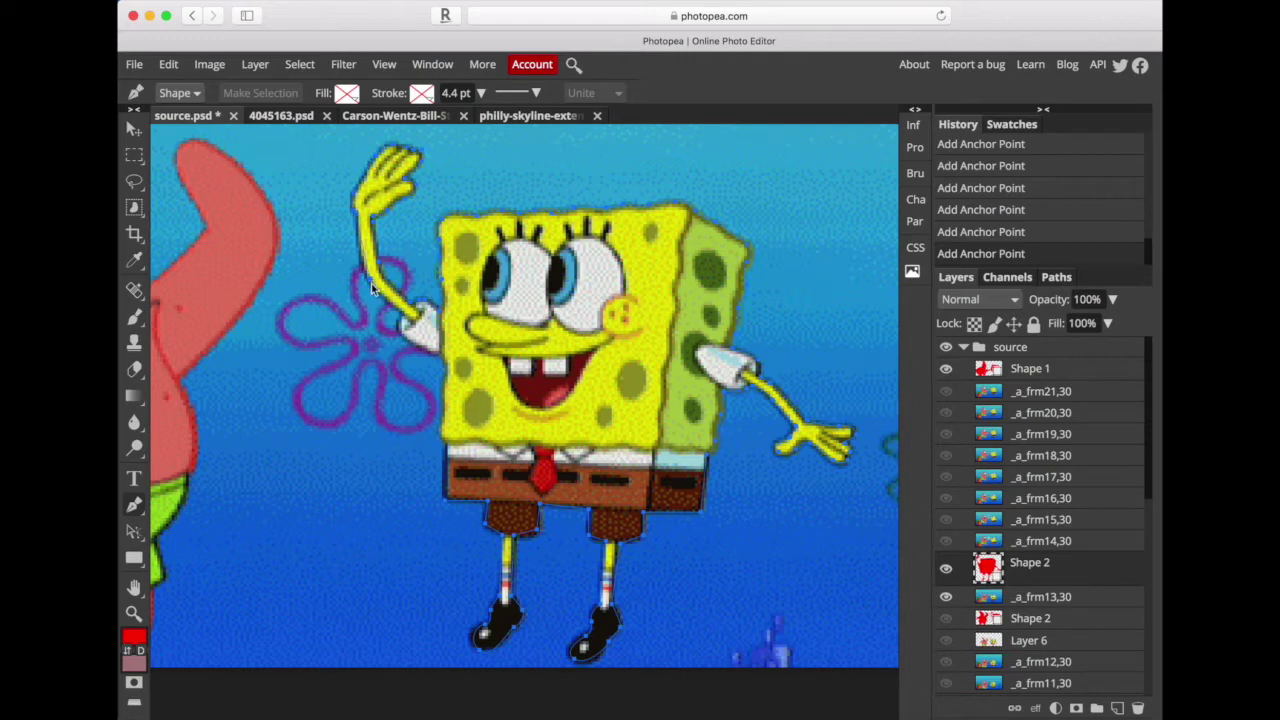
click(195, 473)
scroll(237, 162, left, 3)
scroll(288, 270, up, 2)
click(270, 362)
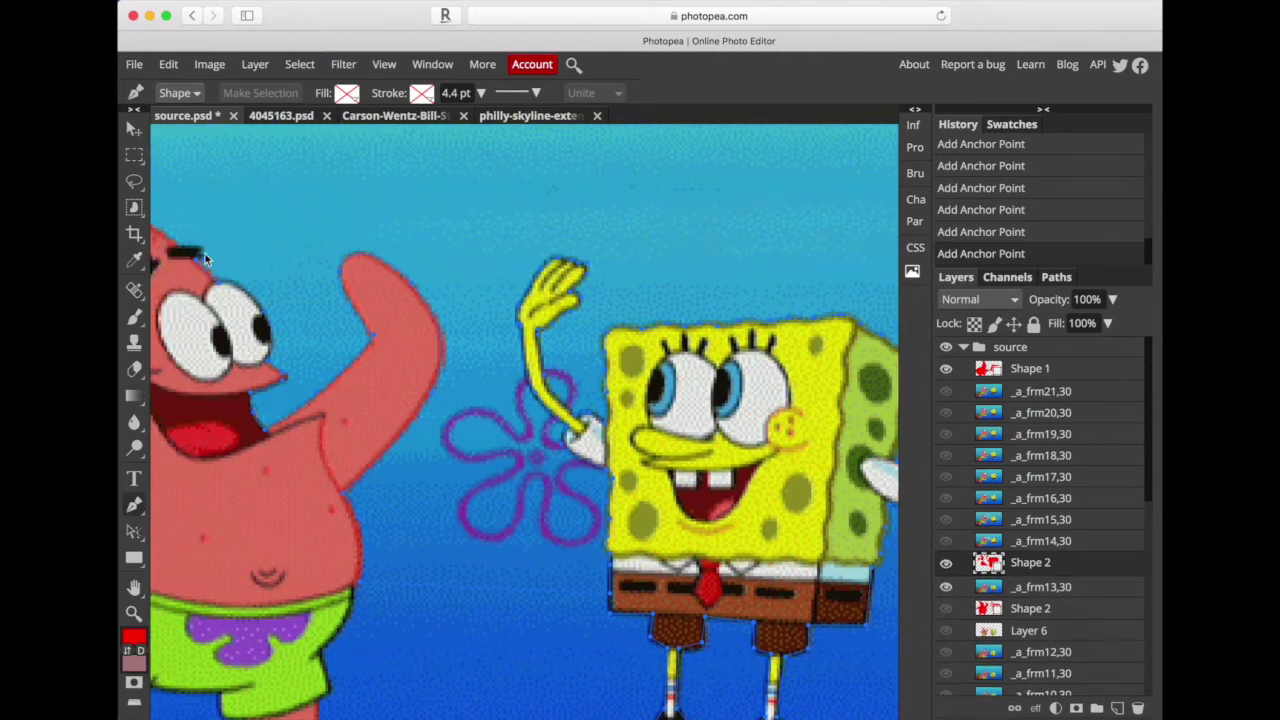
scroll(175, 253, left, 5)
scroll(190, 270, up, 3)
scroll(240, 435, left, 3)
scroll(240, 435, down, 2)
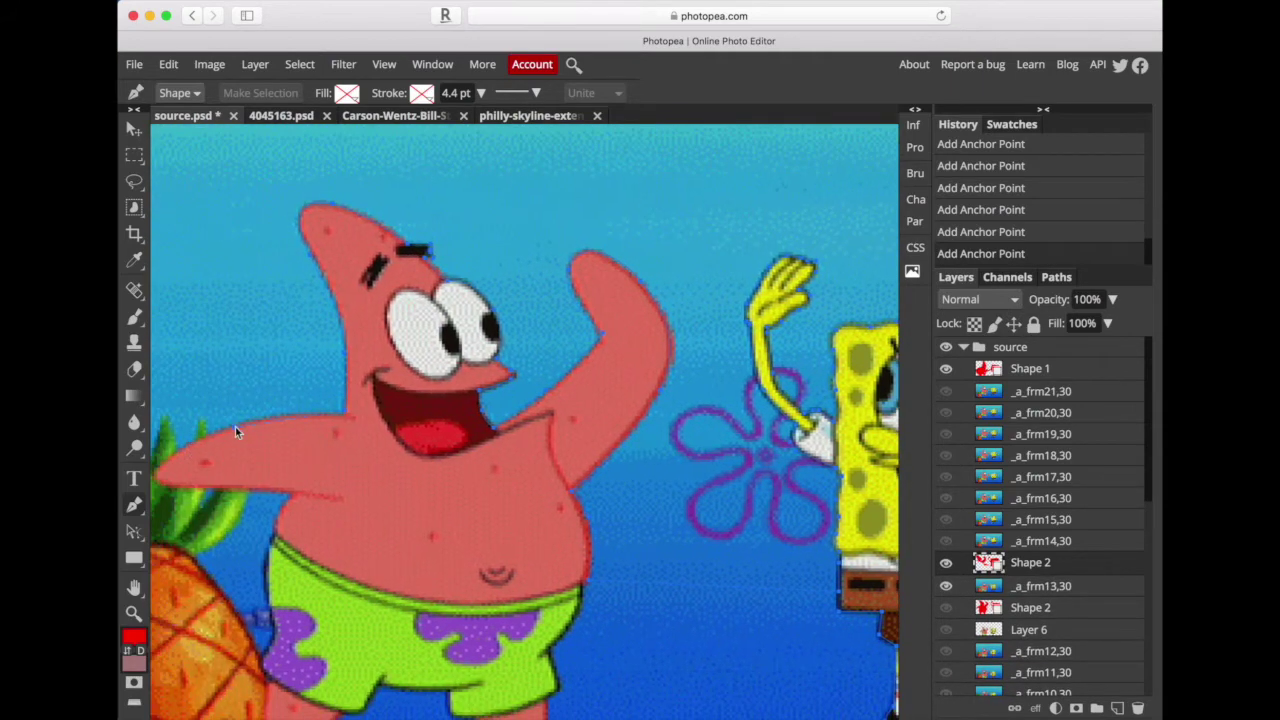
scroll(291, 494, down, 2)
scroll(291, 494, left, 1)
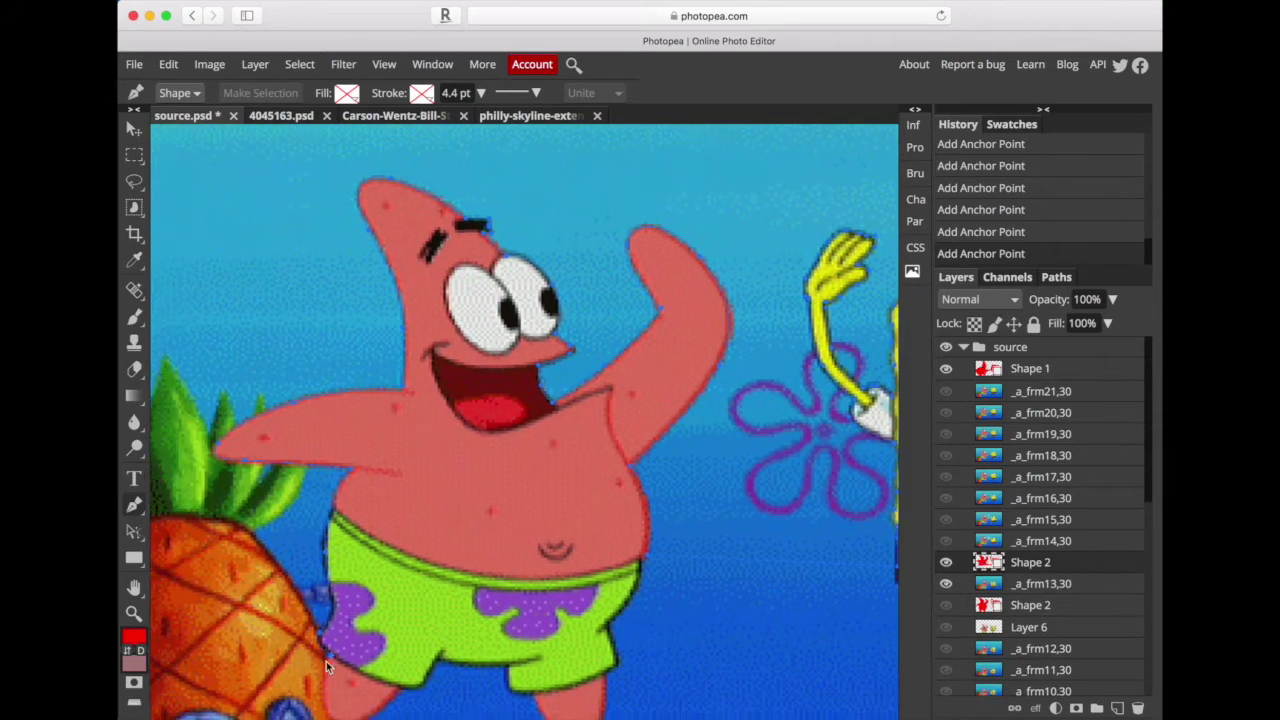
scroll(326, 661, left, 3)
scroll(326, 661, down, 2)
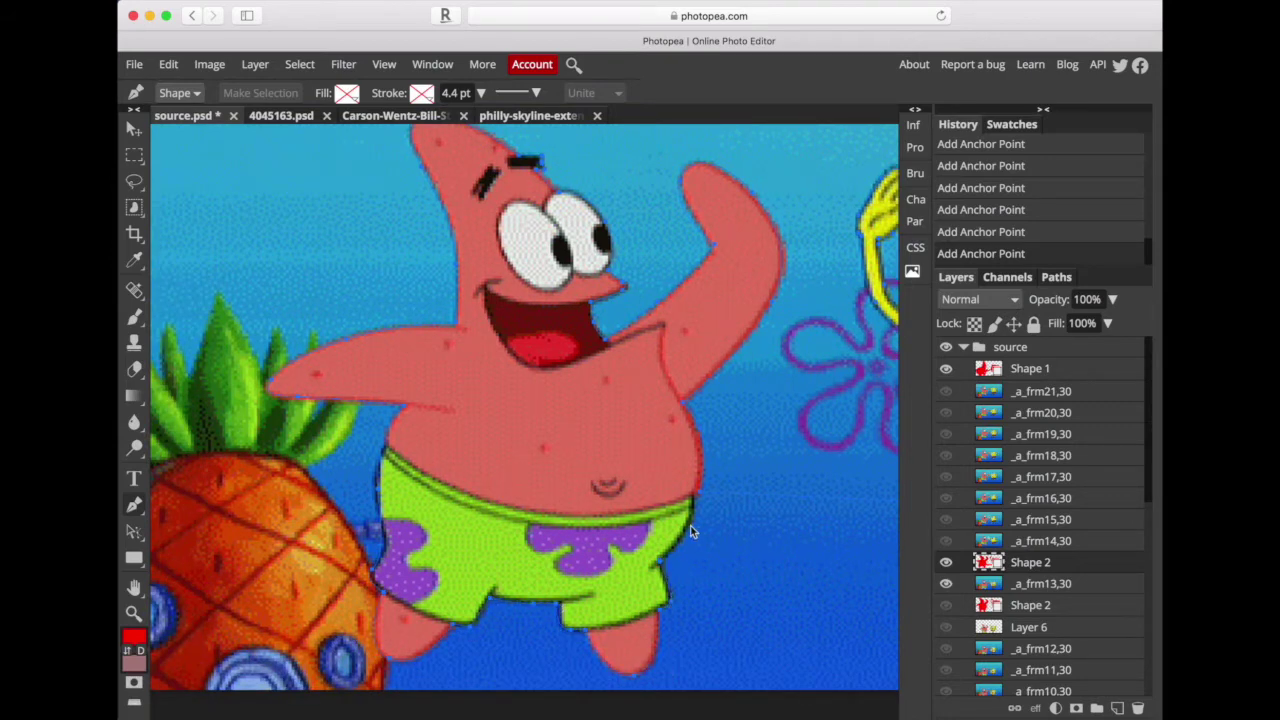
scroll(700, 500, right, 10)
click(413, 441)
Nudge an anchor to fit the outline and turn the path into a selection
click(1056, 277)
click(956, 277)
key(a)
drag(413, 450, 405, 490)
scroll(381, 177, right, 3)
scroll(535, 395, left, 5)
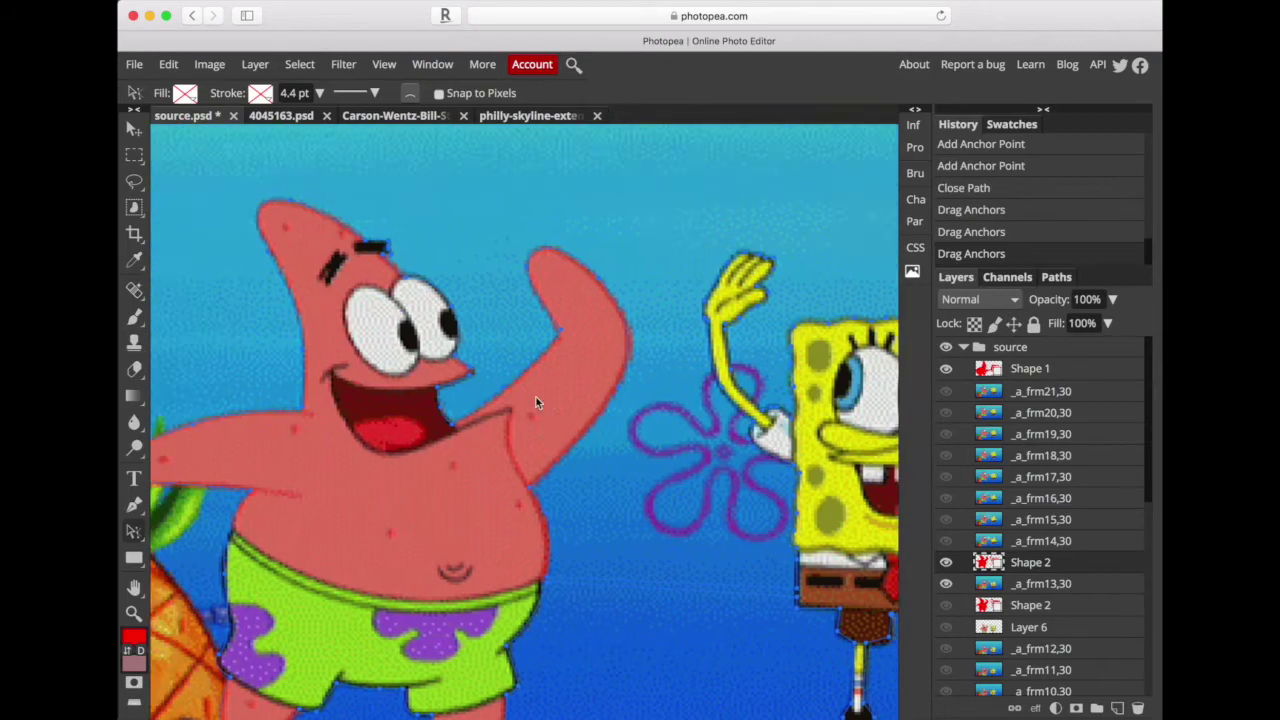
click(1056, 277)
Copy Merged the selected characters and paste them as new Layer 7
ctrl+click(949, 294)
click(956, 277)
click(168, 64)
click(211, 226)
key(ctrl+v)
Hide _a_frm13,30, Shape 2 and frames 15–21 so only _a_frm14,30 shows
click(945, 605)
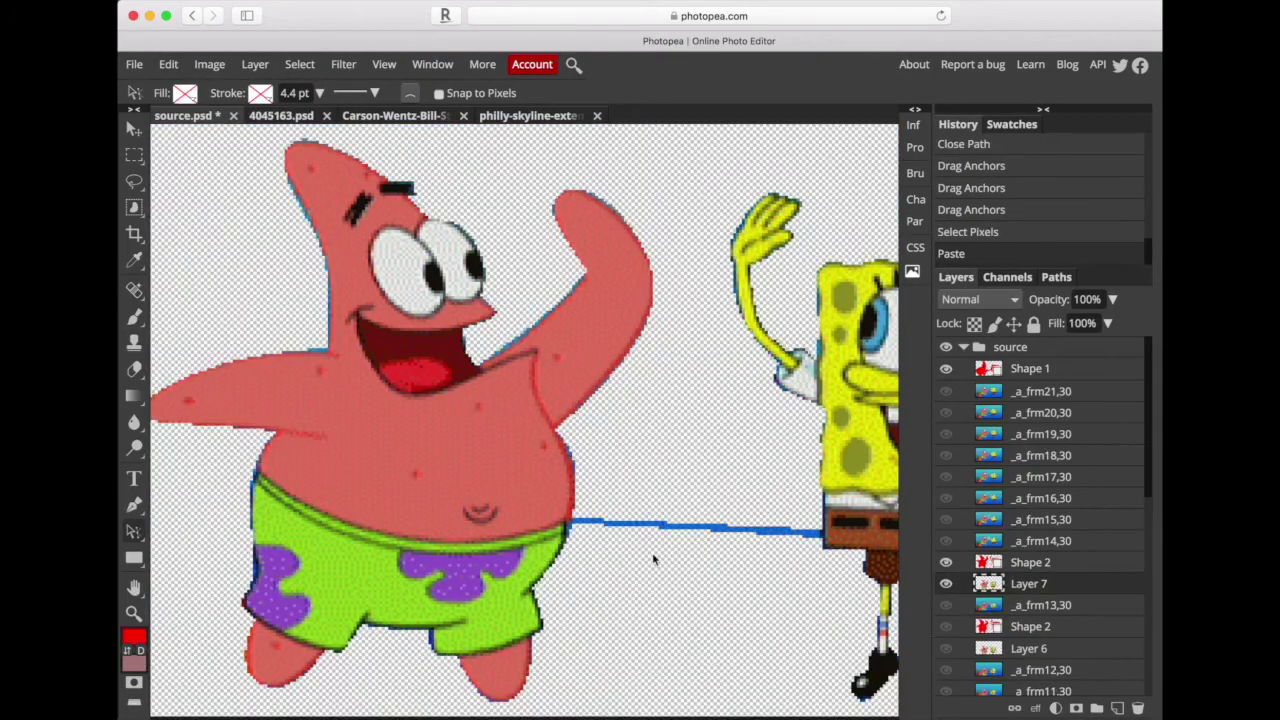
key(e)
click(945, 540)
click(945, 562)
click(945, 498)
click(945, 477)
click(945, 455)
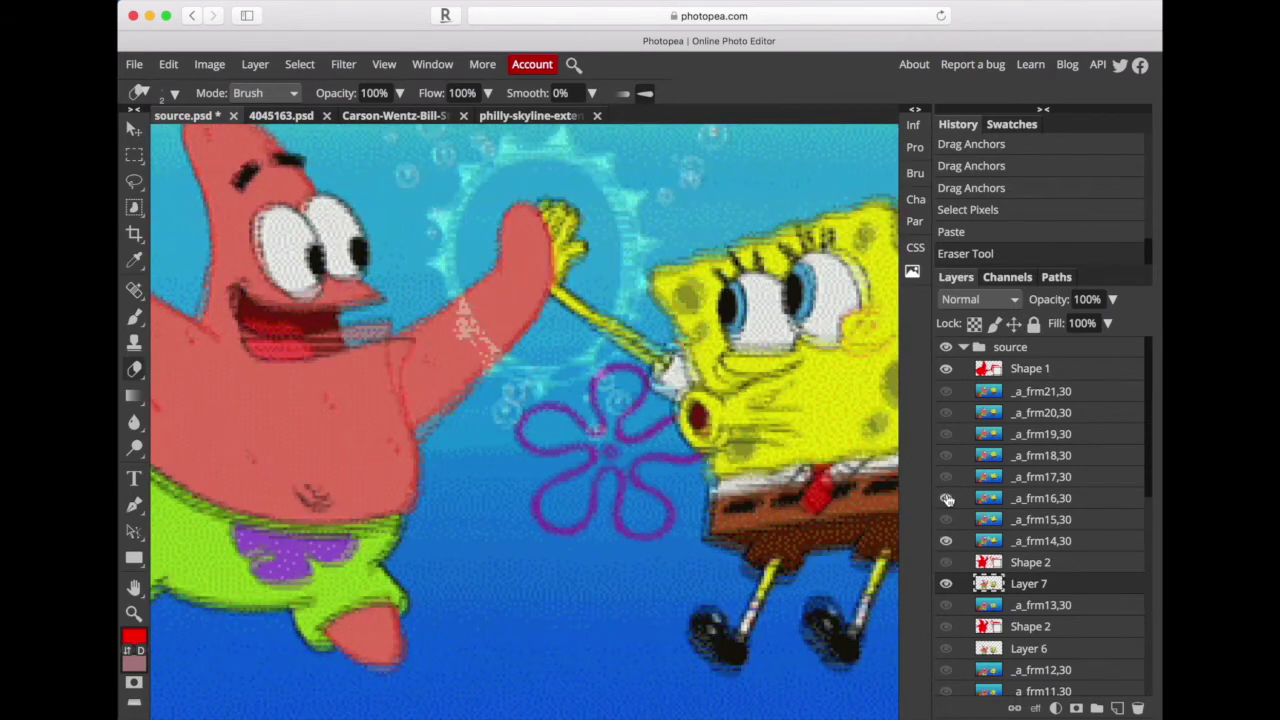
click(945, 434)
click(945, 412)
click(945, 391)
drag(946, 391, 946, 519)
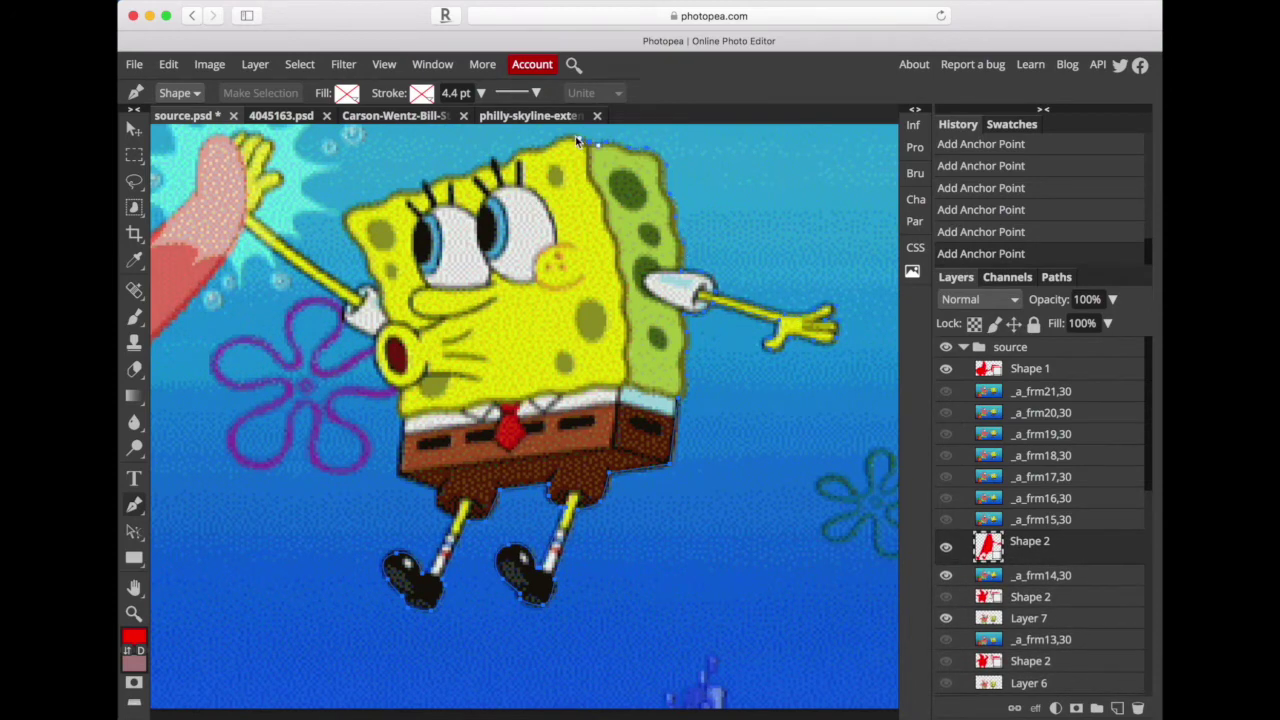
Trace the Pen outline around the characters and starburst edge in frame 14, then close it
scroll(577, 141, up, 2)
scroll(577, 141, left, 3)
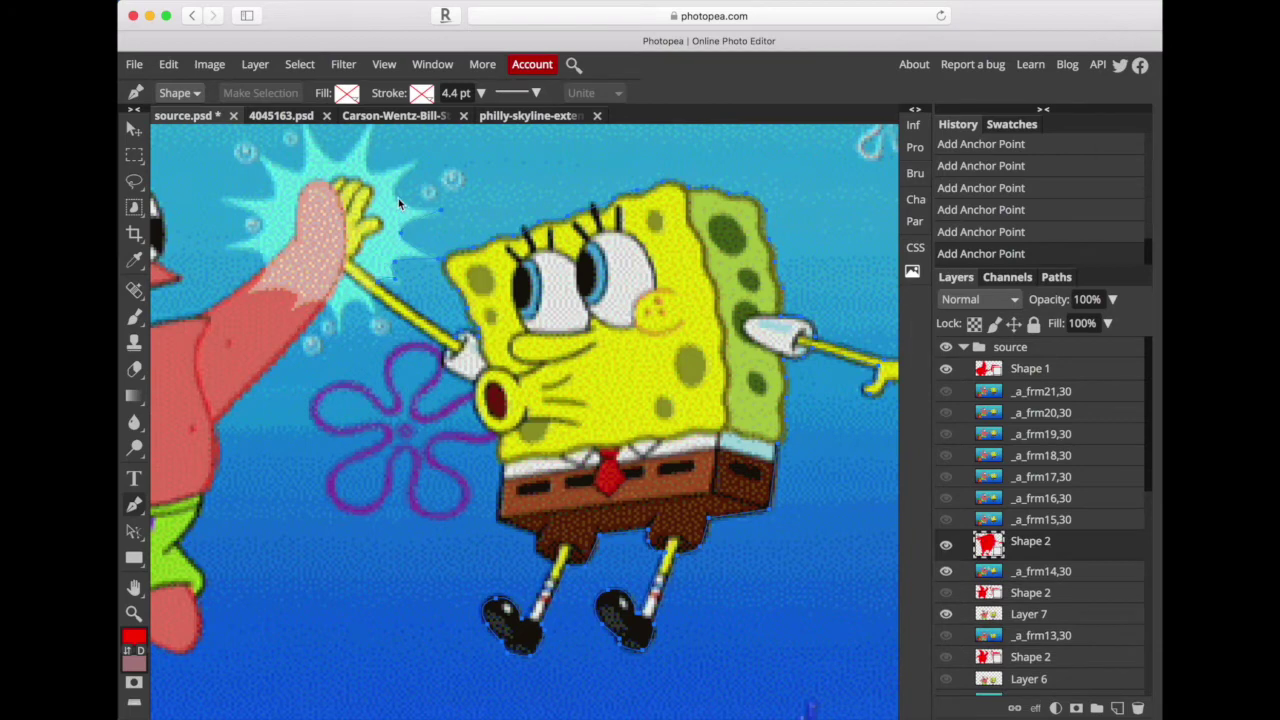
scroll(352, 205, up, 3)
click(229, 281)
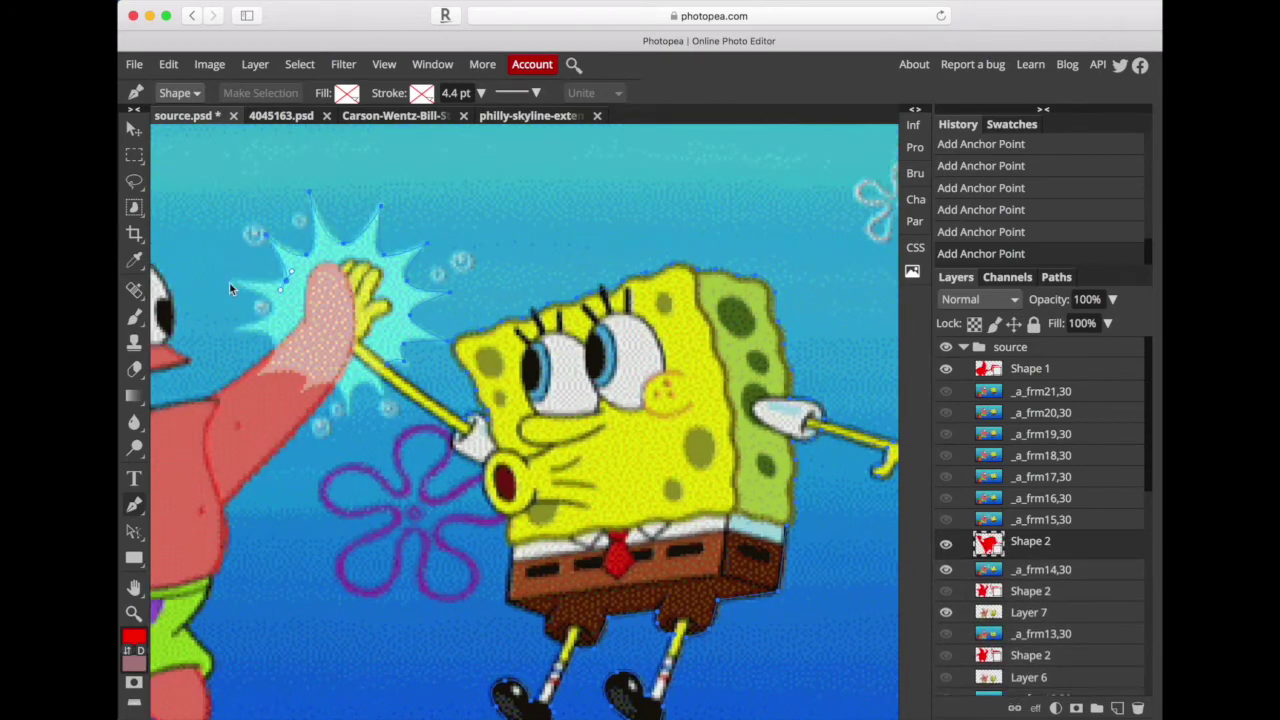
scroll(293, 394, left, 3)
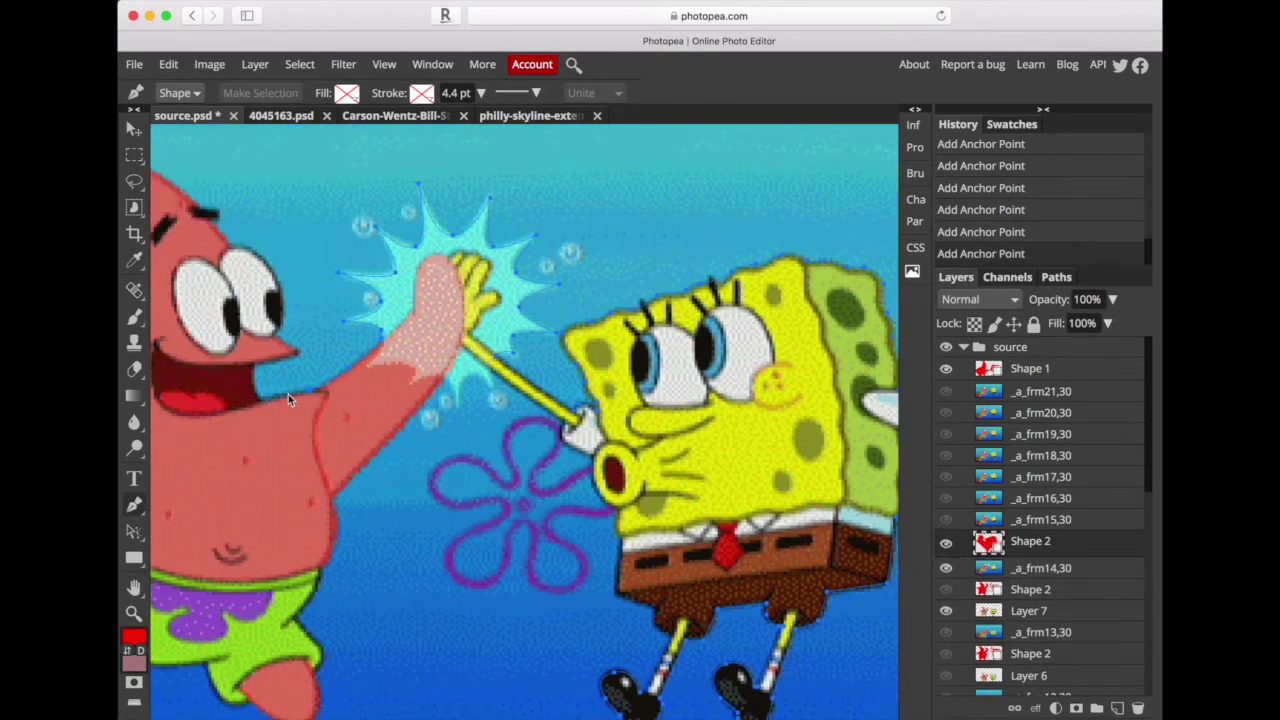
scroll(200, 206, left, 3)
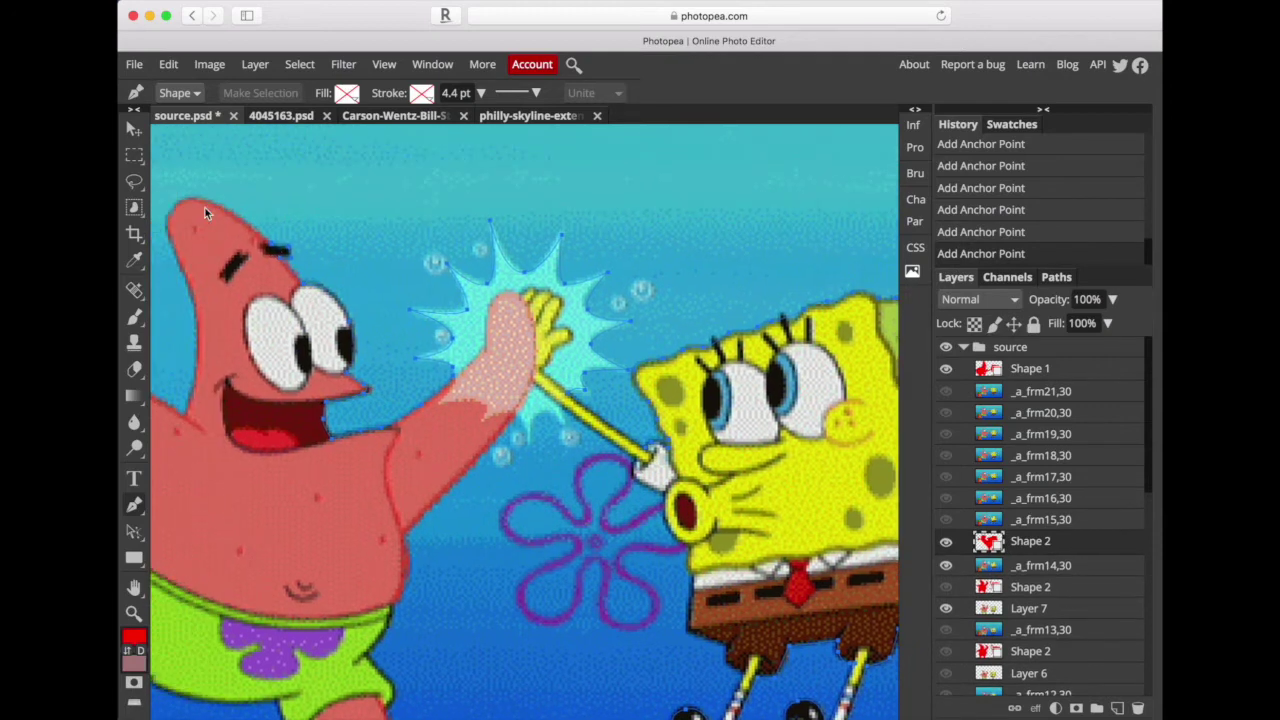
scroll(193, 393, left, 5)
scroll(232, 430, left, 3)
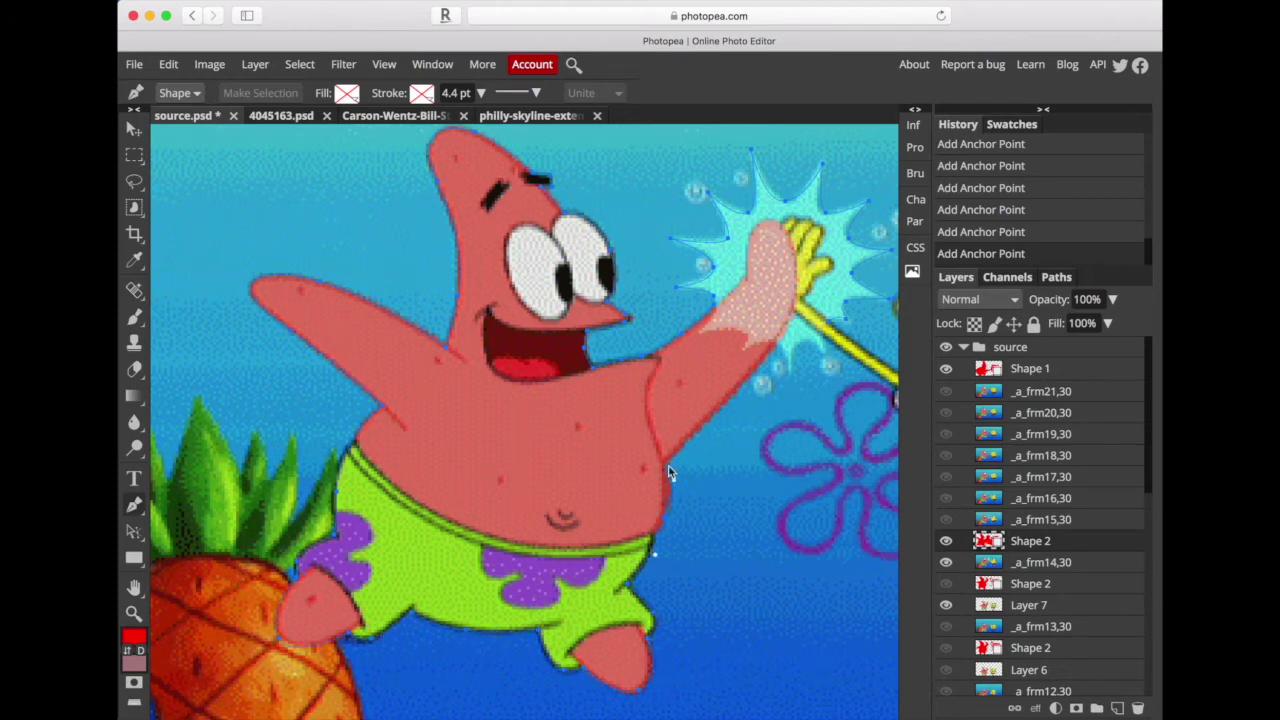
scroll(673, 477, up, 3)
scroll(665, 460, right, 4)
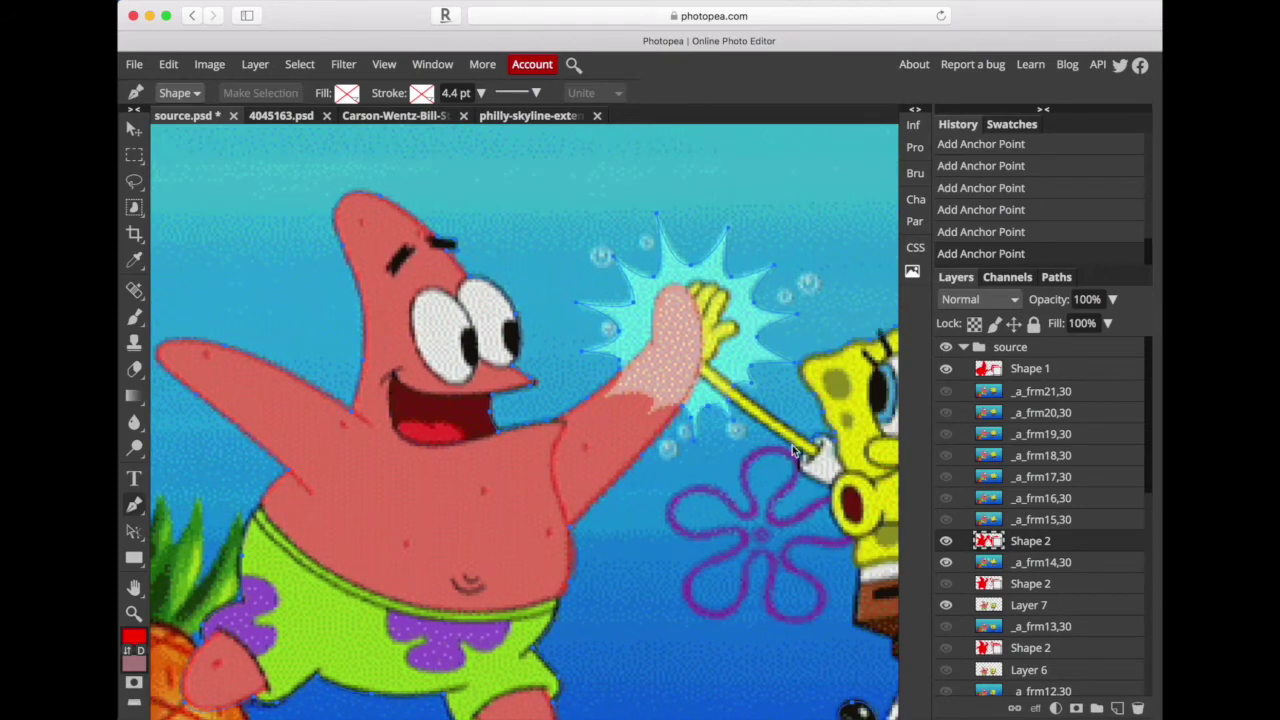
scroll(860, 572, down, 3)
scroll(860, 572, right, 4)
click(749, 639)
Load the path as a selection, Copy Merged, paste as Layer 8, and show _a_frm15,30
click(1056, 277)
ctrl+click(958, 286)
click(955, 277)
click(168, 64)
click(220, 277)
click(946, 519)
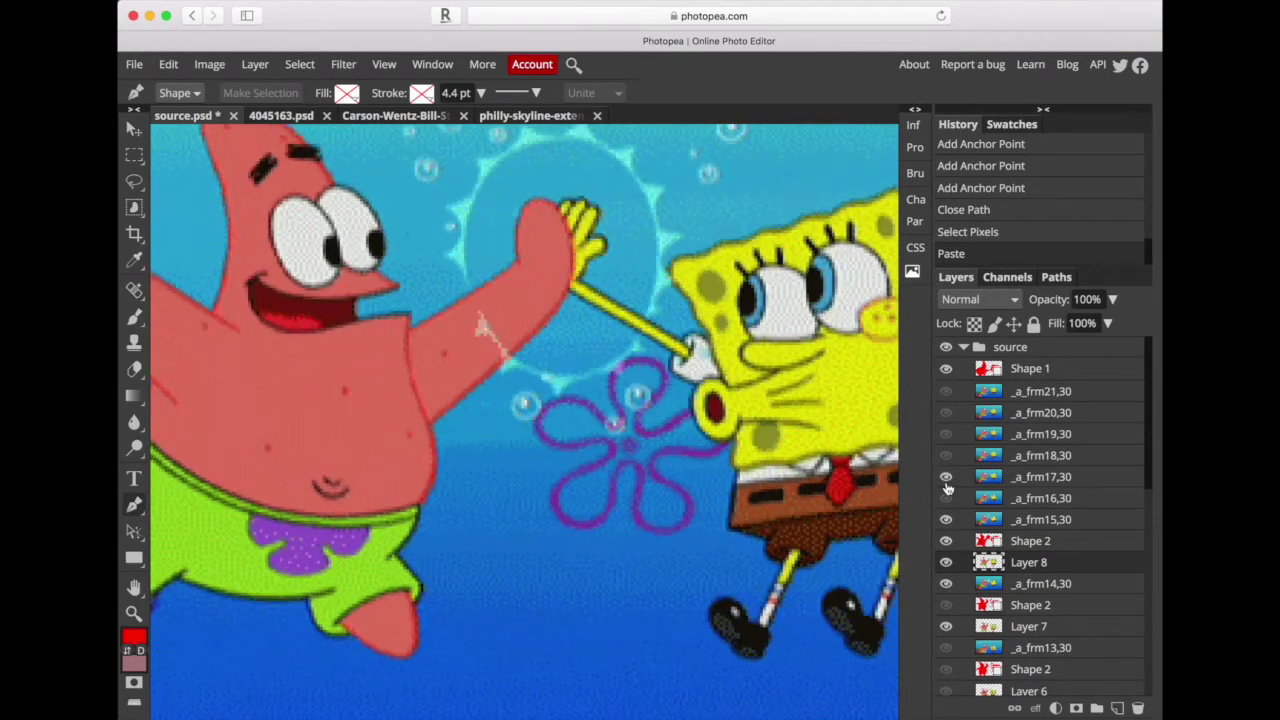
Adjust frame layer visibility and move a path anchor onto Patrick's arm
click(946, 541)
click(946, 477)
click(946, 455)
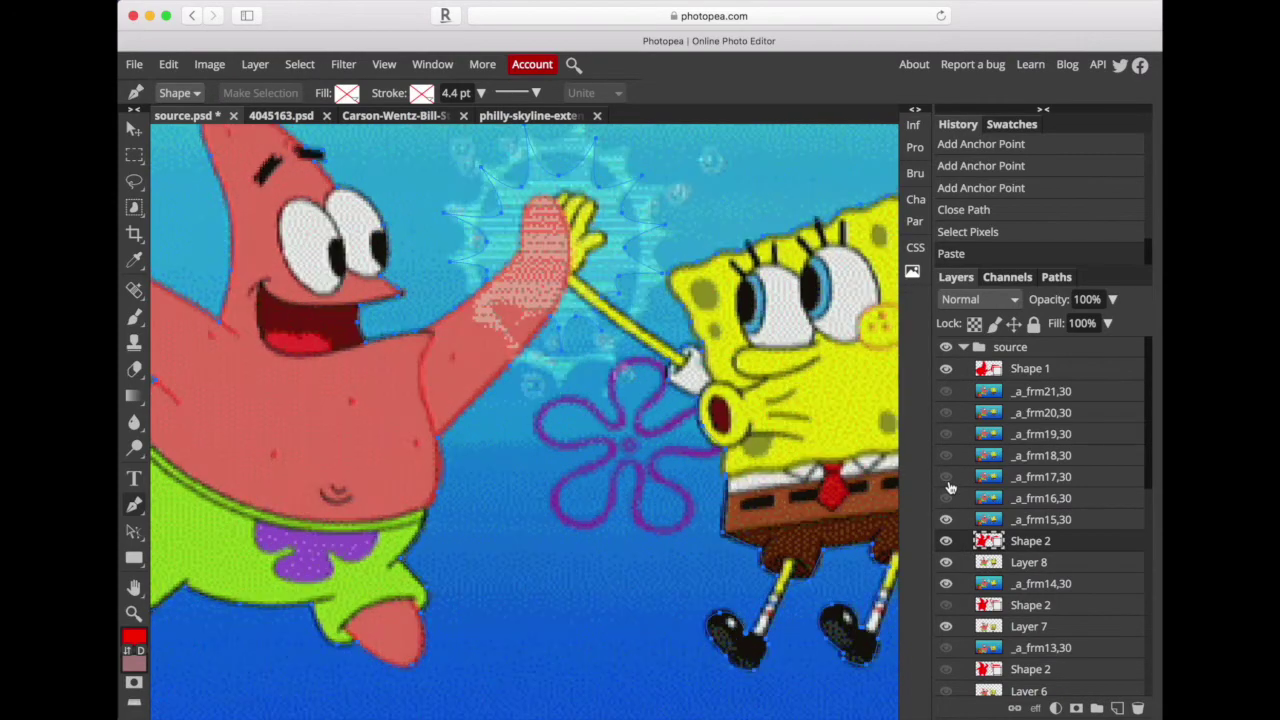
click(946, 455)
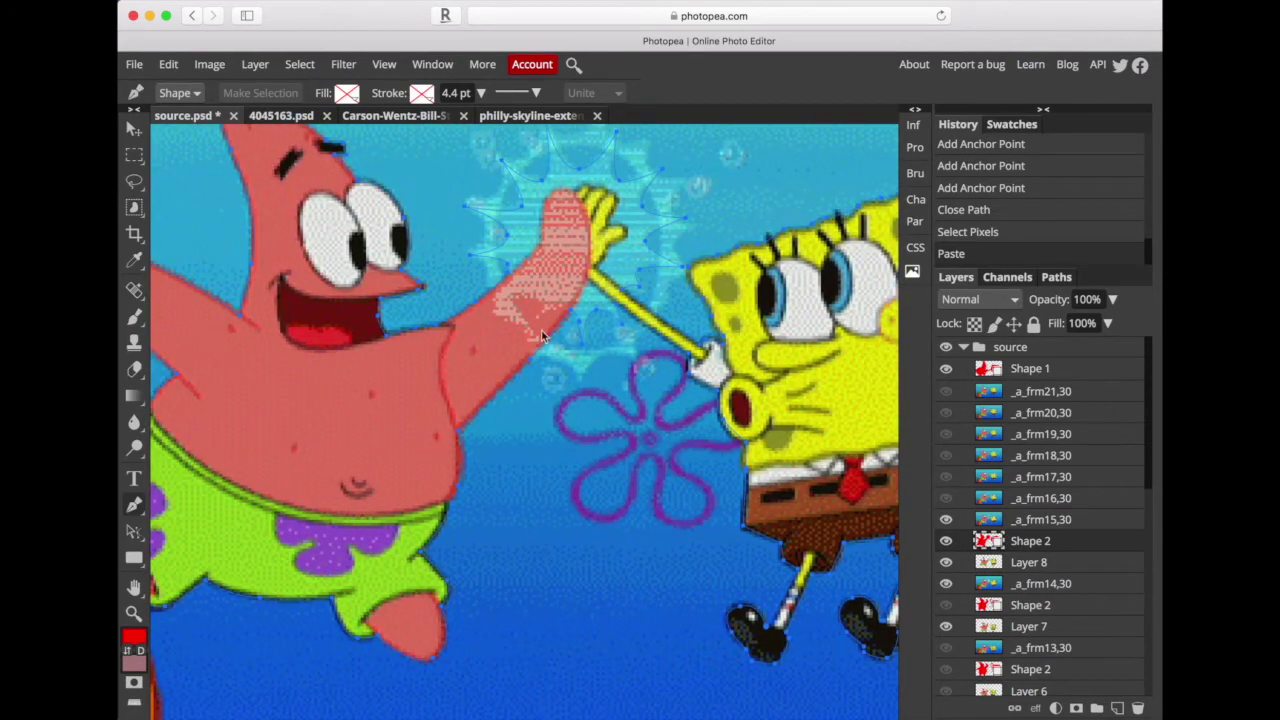
key(a)
key(Right)
key(Right)
key(Right)
key(Right)
key(Right)
key(Right)
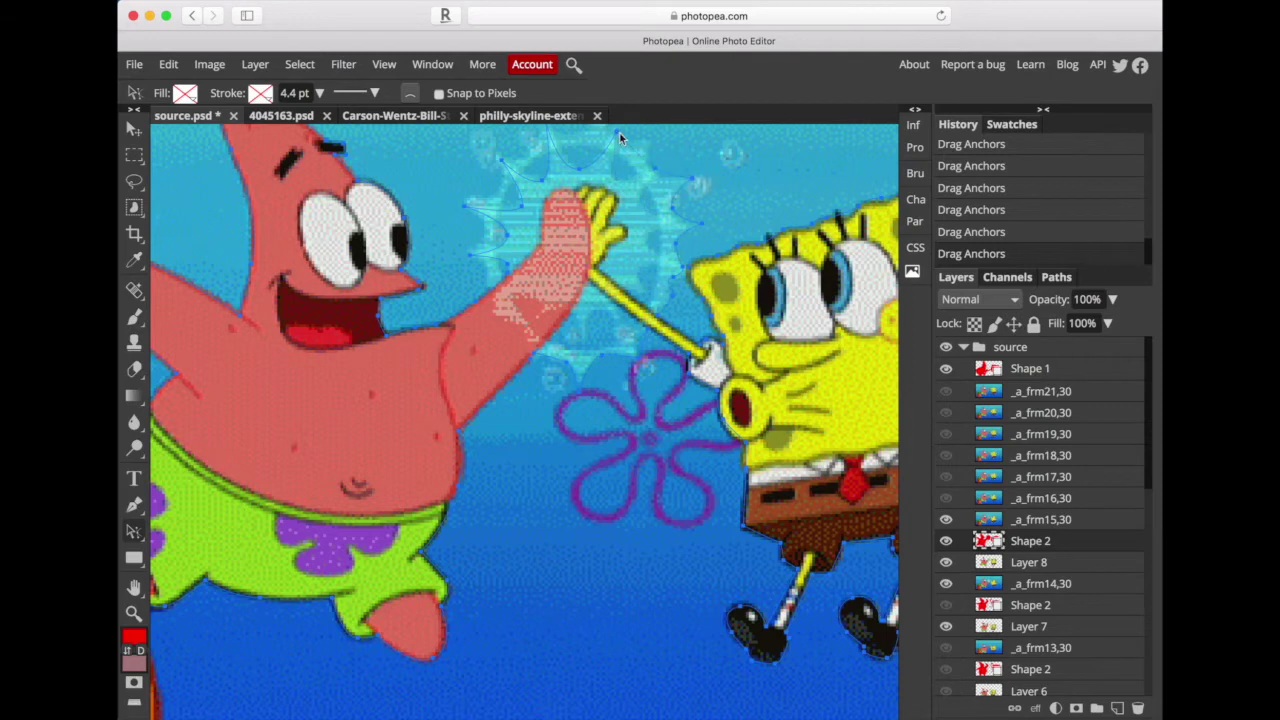
scroll(600, 148, up, 1)
click(497, 226)
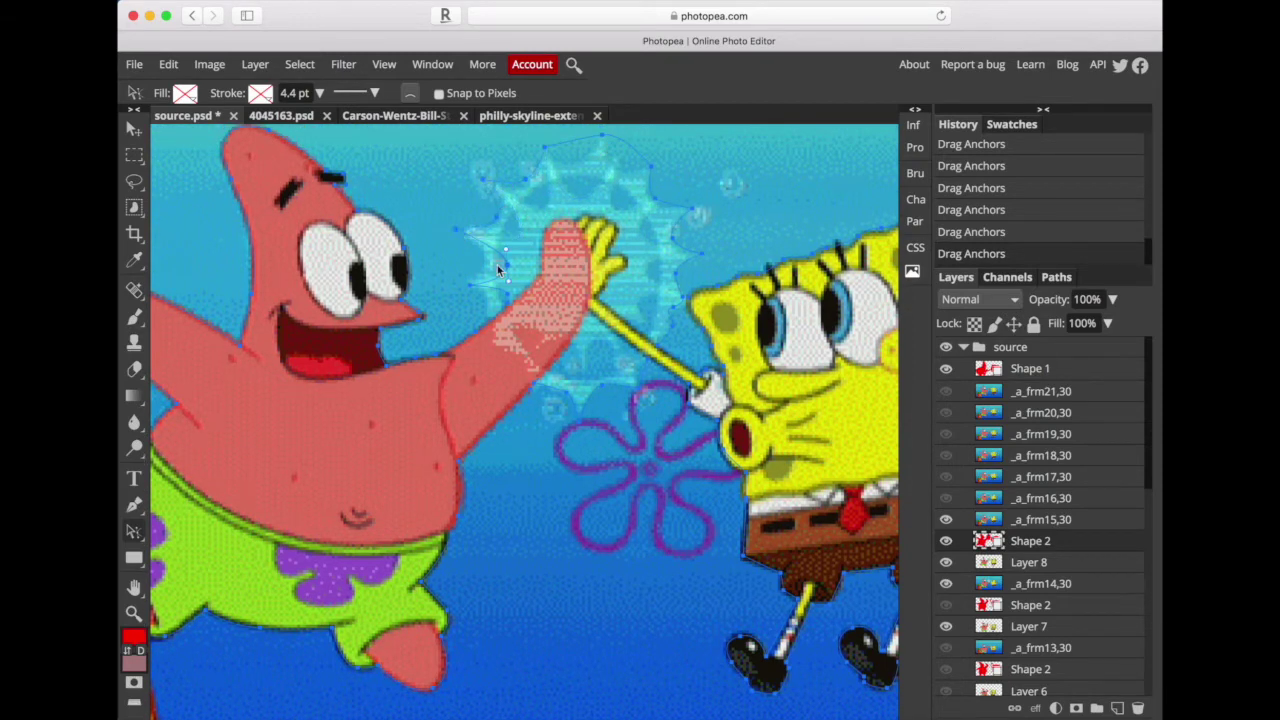
drag(537, 384, 531, 388)
Load the path as a selection, Copy Merged, and paste it as Layer 9
click(1056, 277)
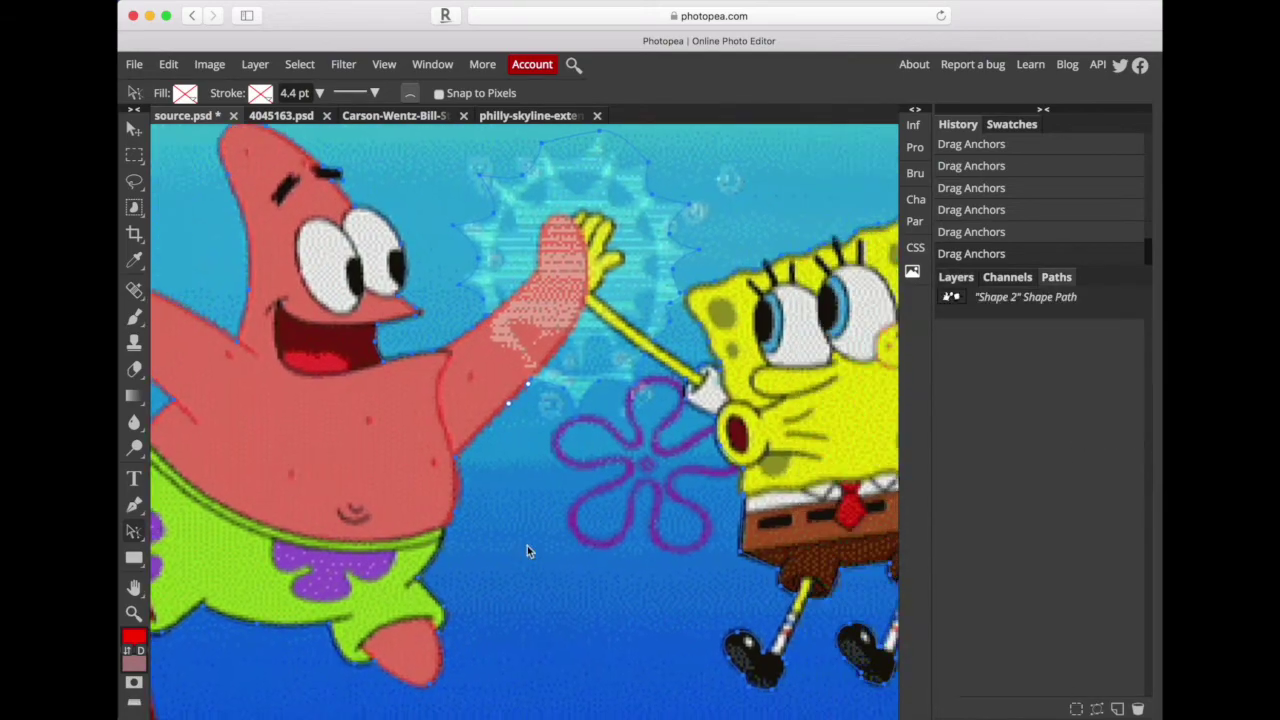
click(955, 277)
scroll(760, 475, right, 3)
click(1056, 277)
ctrl+click(990, 294)
click(955, 277)
click(168, 64)
click(206, 251)
key(ctrl+v)
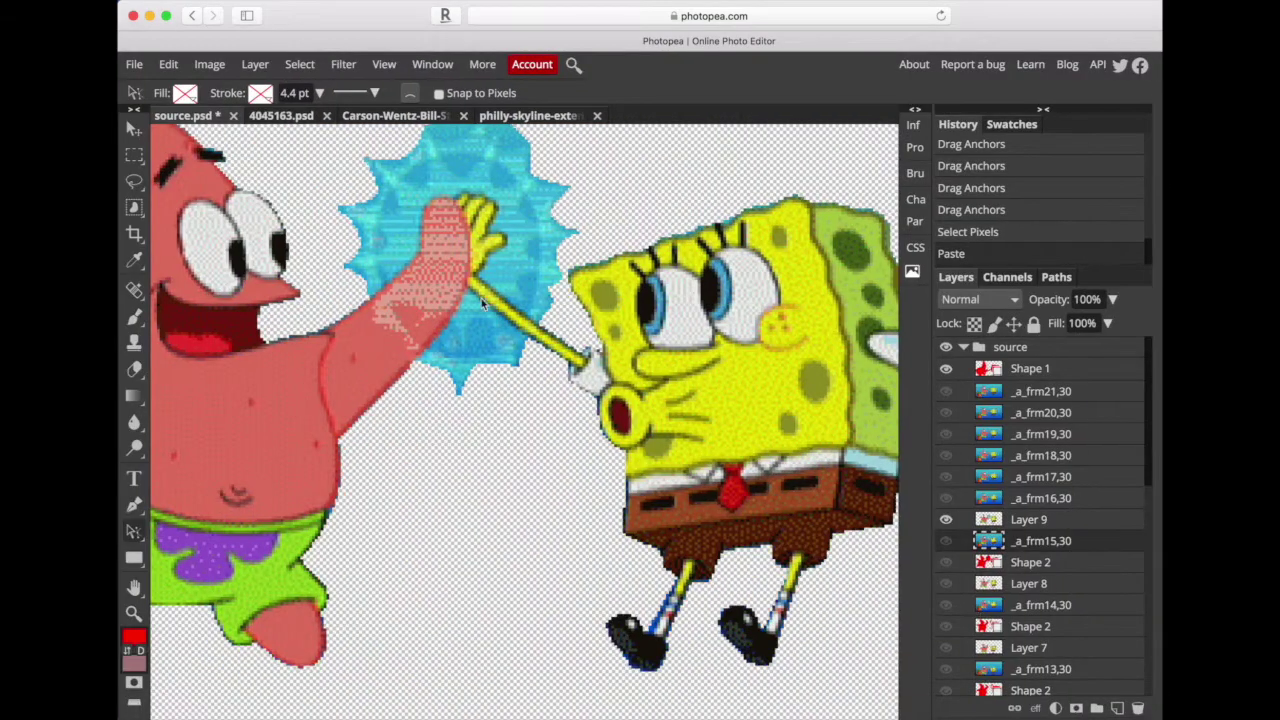
Erase the starburst leftovers, redo the top spike, and show _a_frm16,30
key(e)
click(472, 347)
mouse_move(472, 347)
mouse_down()
mouse_move(488, 344)
mouse_move(440, 352)
mouse_up()
mouse_move(516, 308)
mouse_down()
mouse_move(530, 282)
mouse_move(530, 200)
mouse_move(442, 176)
mouse_move(405, 188)
mouse_move(390, 284)
mouse_up()
scroll(525, 420, up, 2)
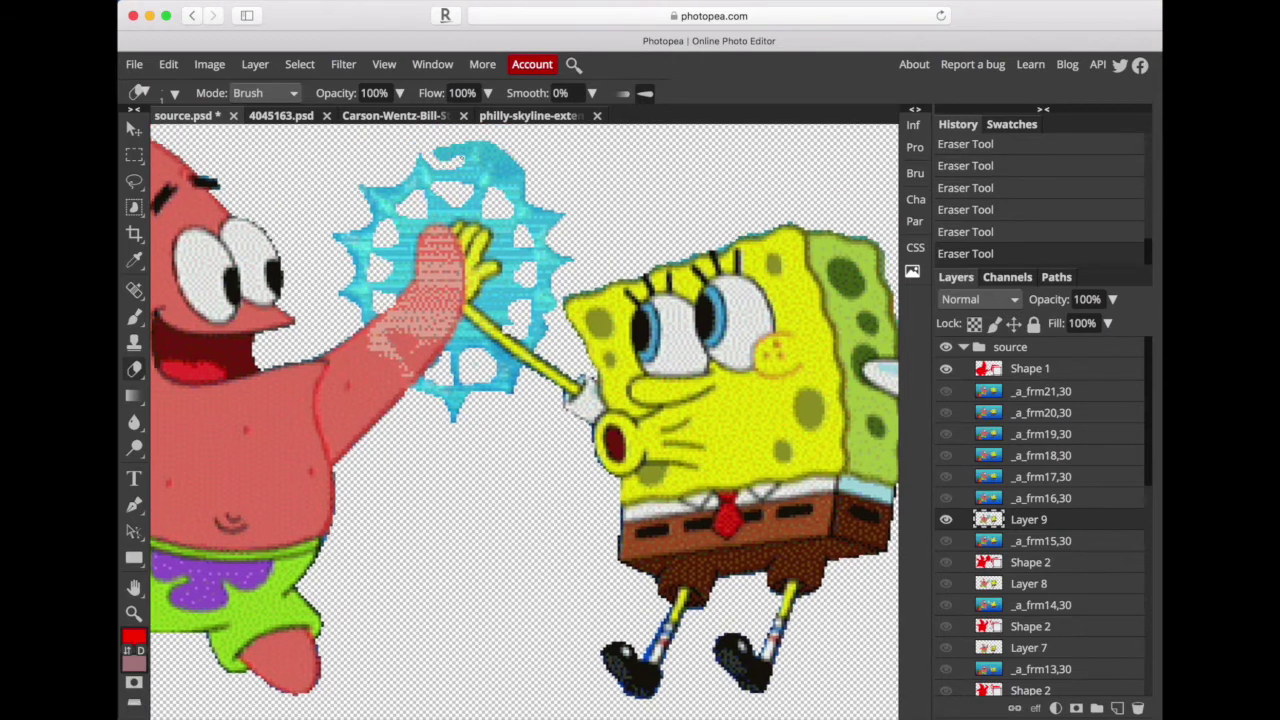
key(ctrl+z)
drag(490, 146, 512, 178)
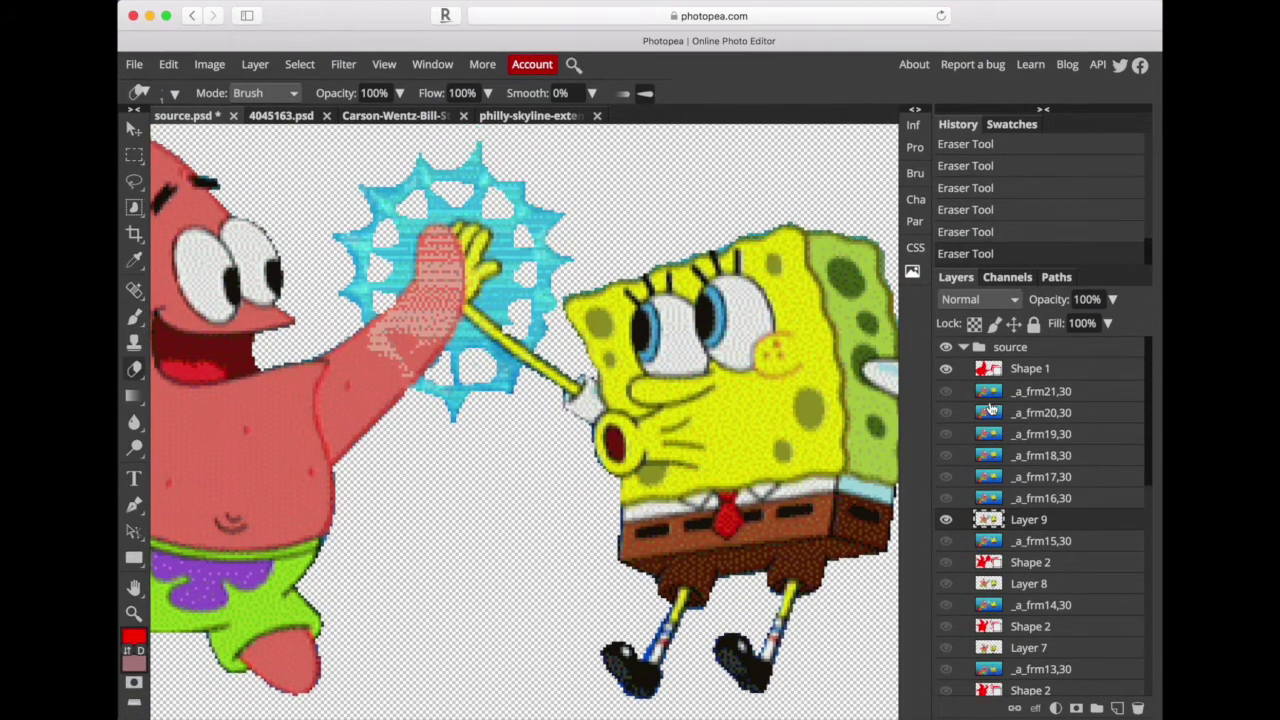
click(946, 498)
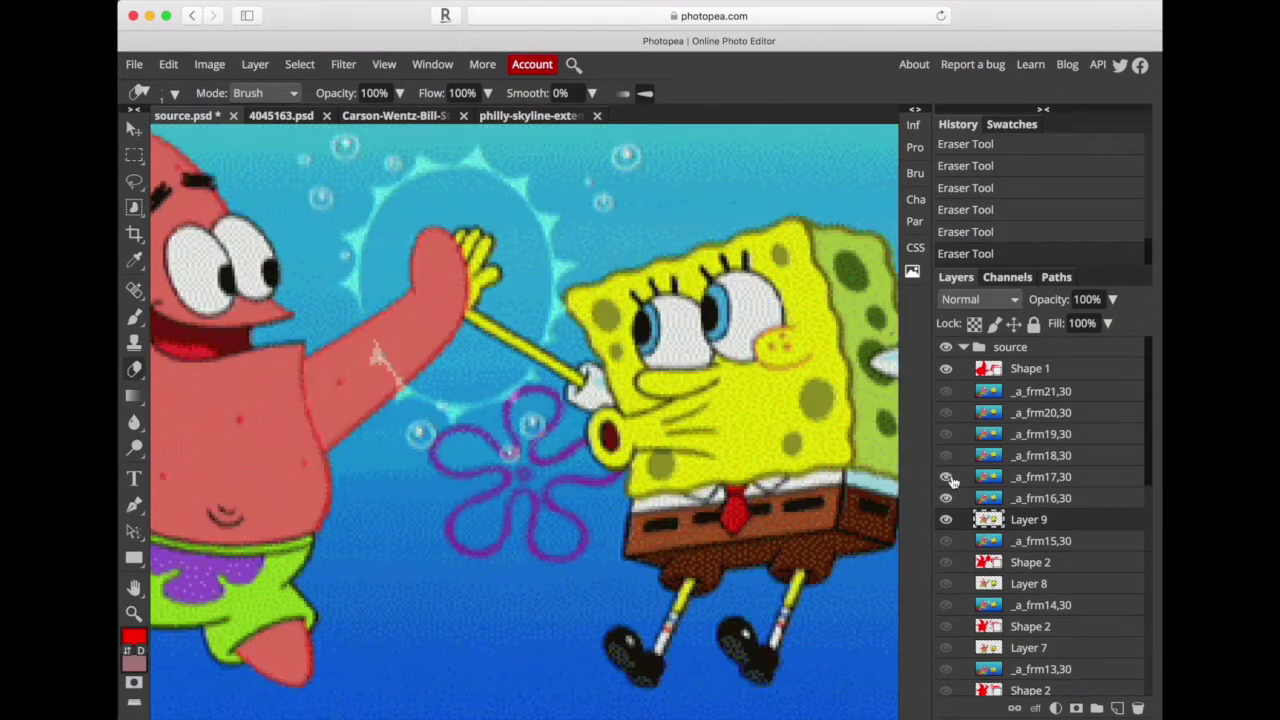
Hide the other frames and show only the _a_frm17,30 frame layer
click(946, 498)
click(946, 540)
click(945, 481)
scroll(520, 400, down, 3)
scroll(520, 400, right, 5)
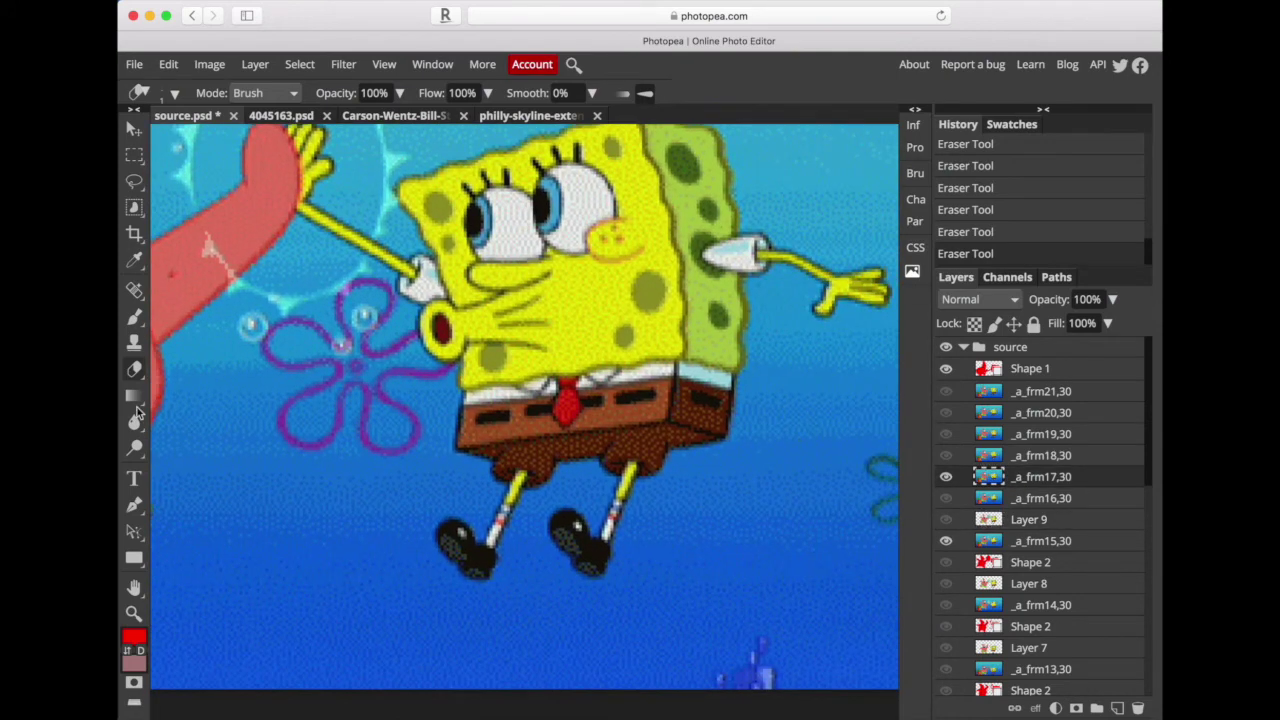
With the Pen tool, place anchors around SpongeBob's body, leg, hand, arm and head
click(135, 505)
click(466, 549)
click(470, 570)
click(484, 581)
click(546, 481)
click(601, 575)
click(657, 473)
click(812, 318)
scroll(760, 345, up, 1)
scroll(714, 379, up, 1)
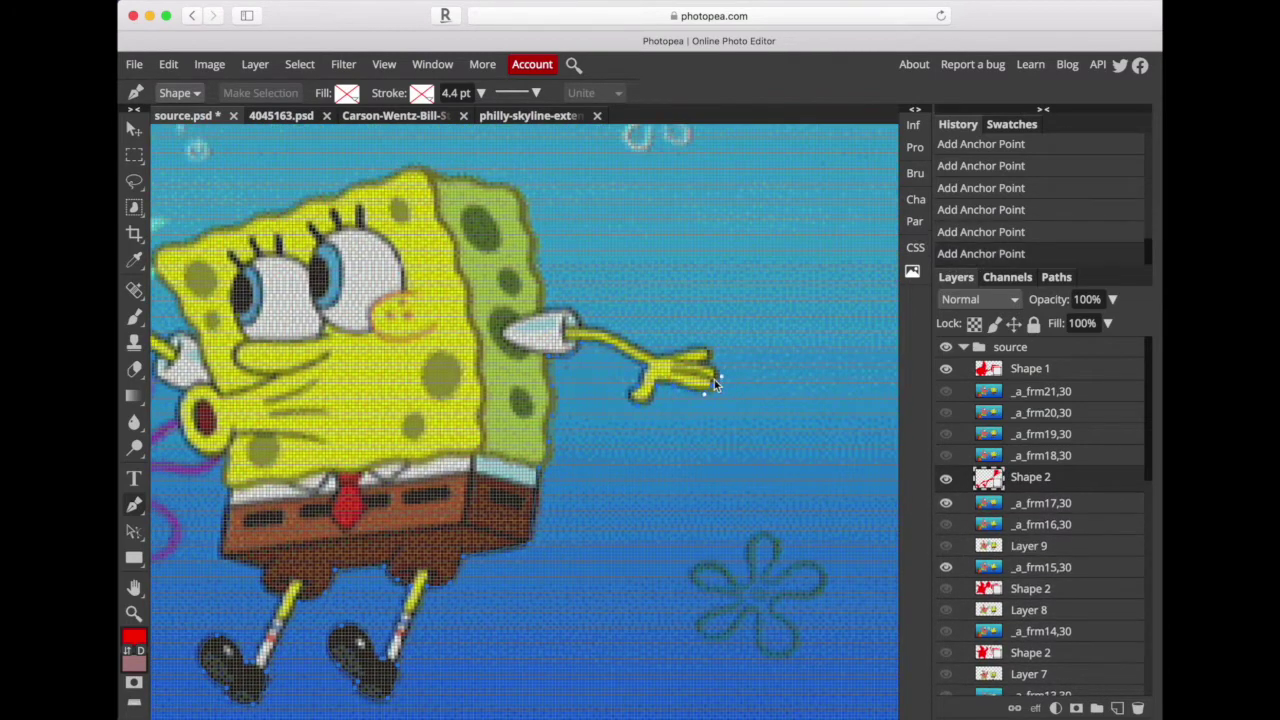
click(570, 318)
click(360, 178)
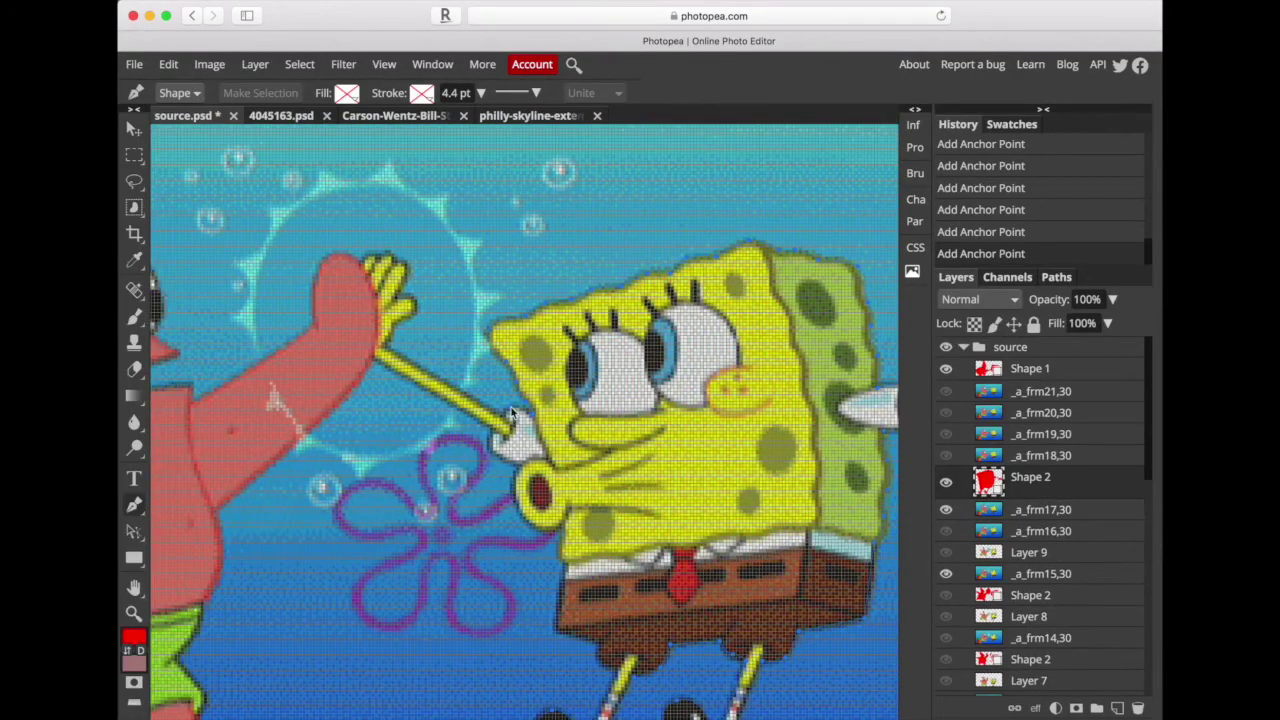
Add Pen anchors along the bubble ring's top-right and left edges
click(478, 270)
click(483, 240)
click(448, 195)
click(387, 160)
click(322, 180)
click(272, 212)
click(238, 263)
click(255, 345)
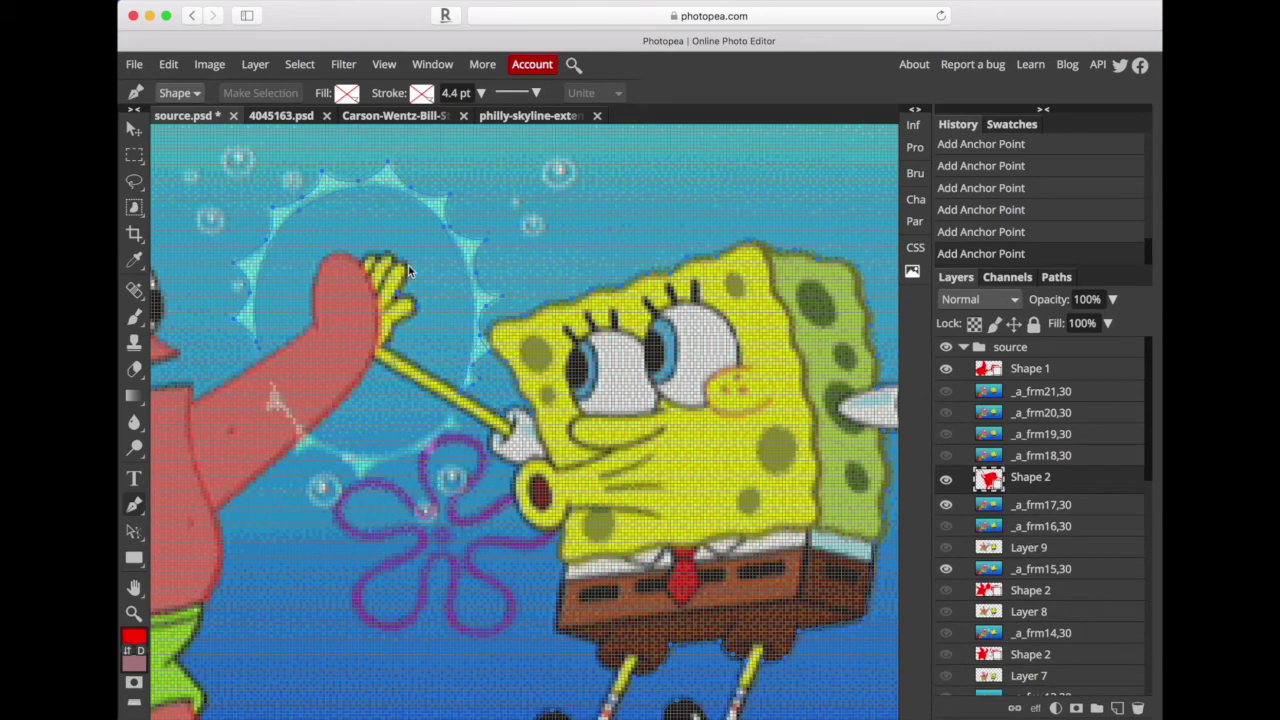
Check the traced path, then close the outline around the characters and bubble ring
scroll(260, 365, left, 3)
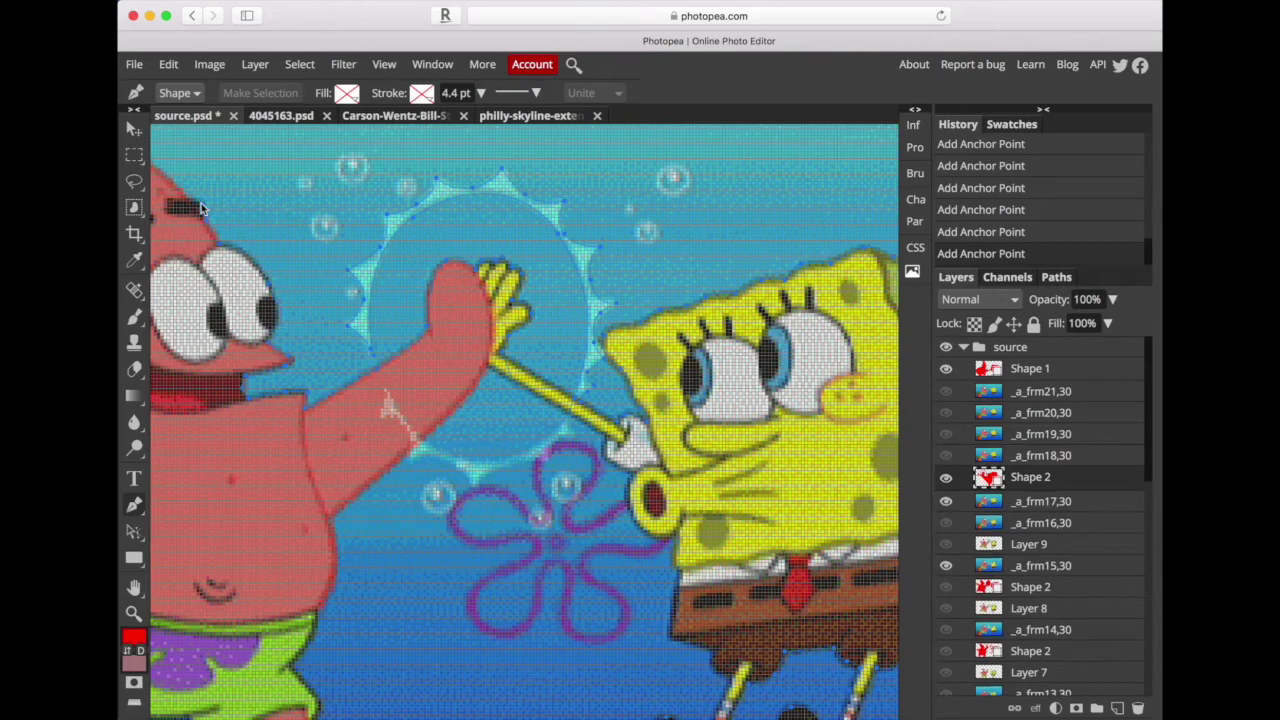
scroll(250, 390, up, 3)
scroll(250, 390, left, 3)
scroll(205, 505, left, 6)
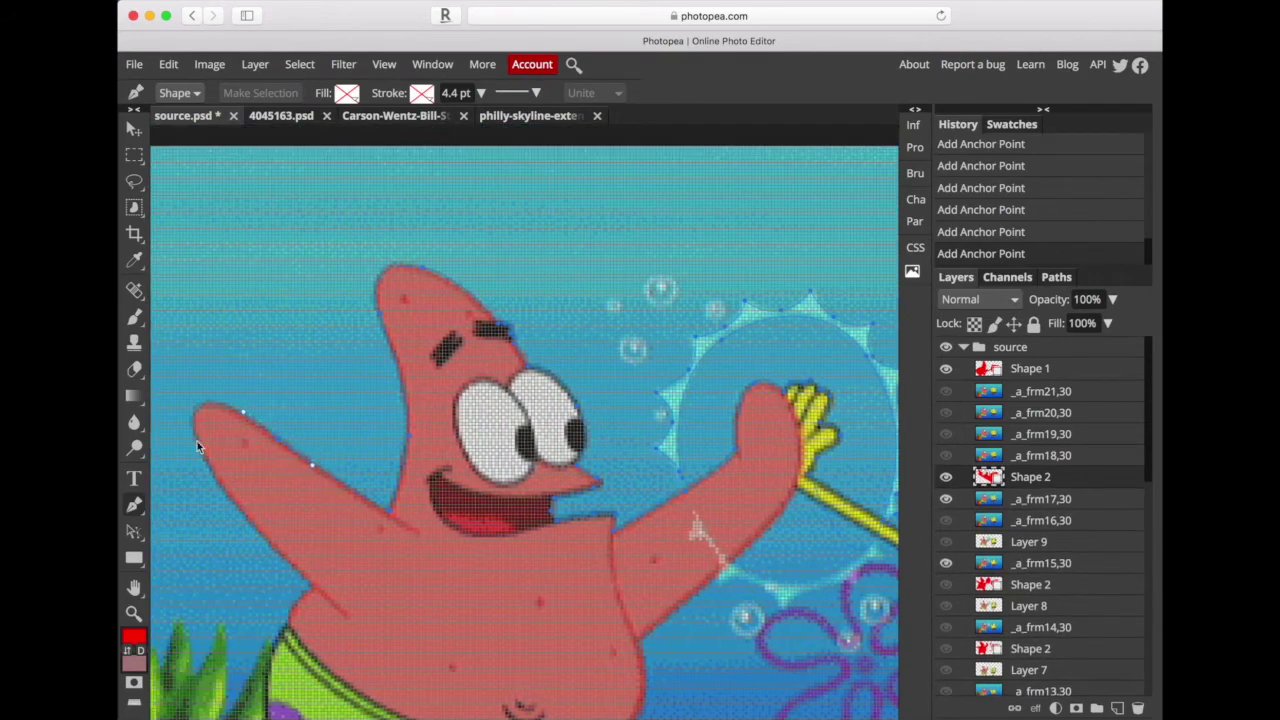
scroll(320, 550, down, 3)
key(ctrl+z)
key(ctrl+shift+z)
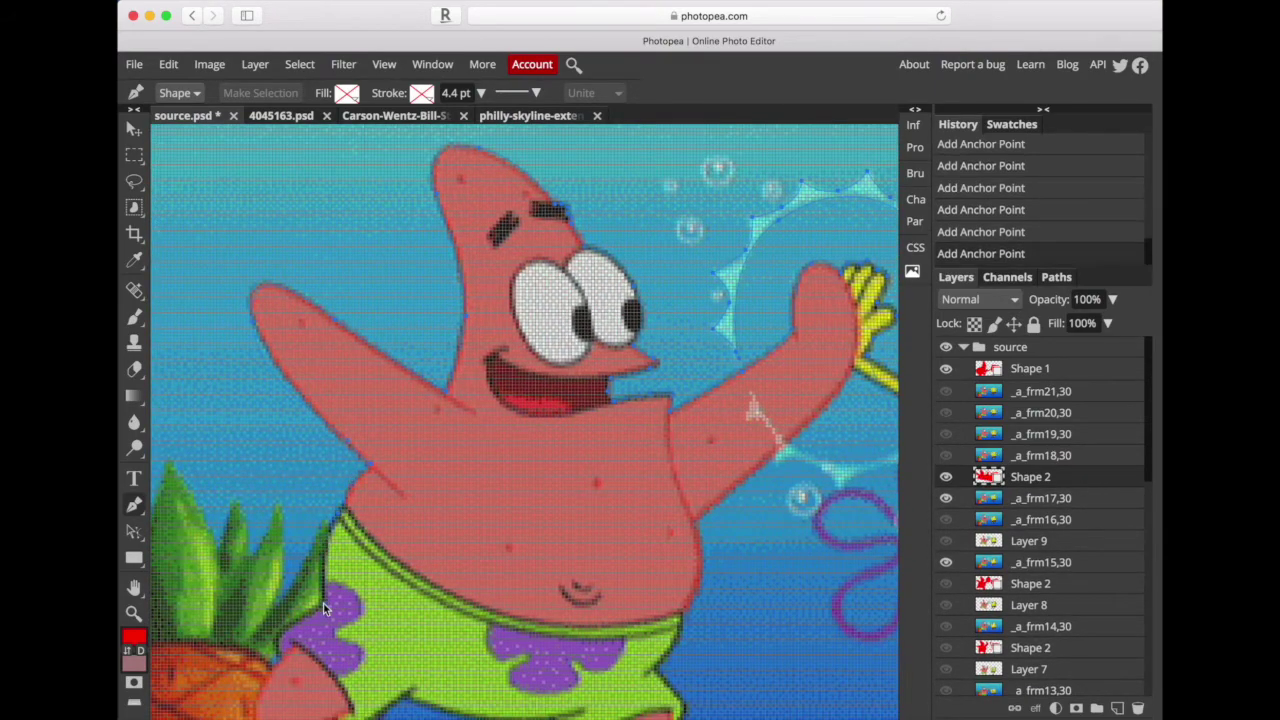
scroll(385, 600, left, 4)
scroll(385, 600, down, 3)
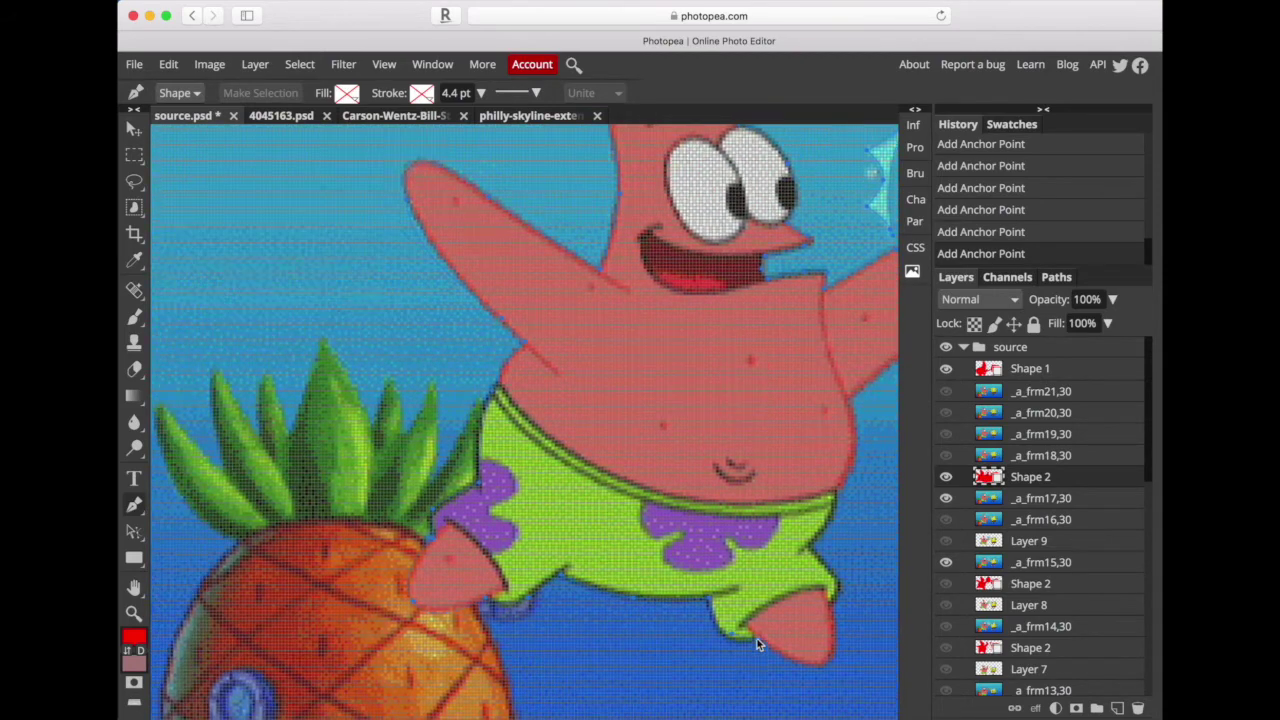
scroll(757, 638, down, 1)
scroll(757, 638, right, 2)
key(ctrl+z)
key(ctrl+shift+z)
scroll(685, 368, right, 5)
scroll(685, 368, up, 2)
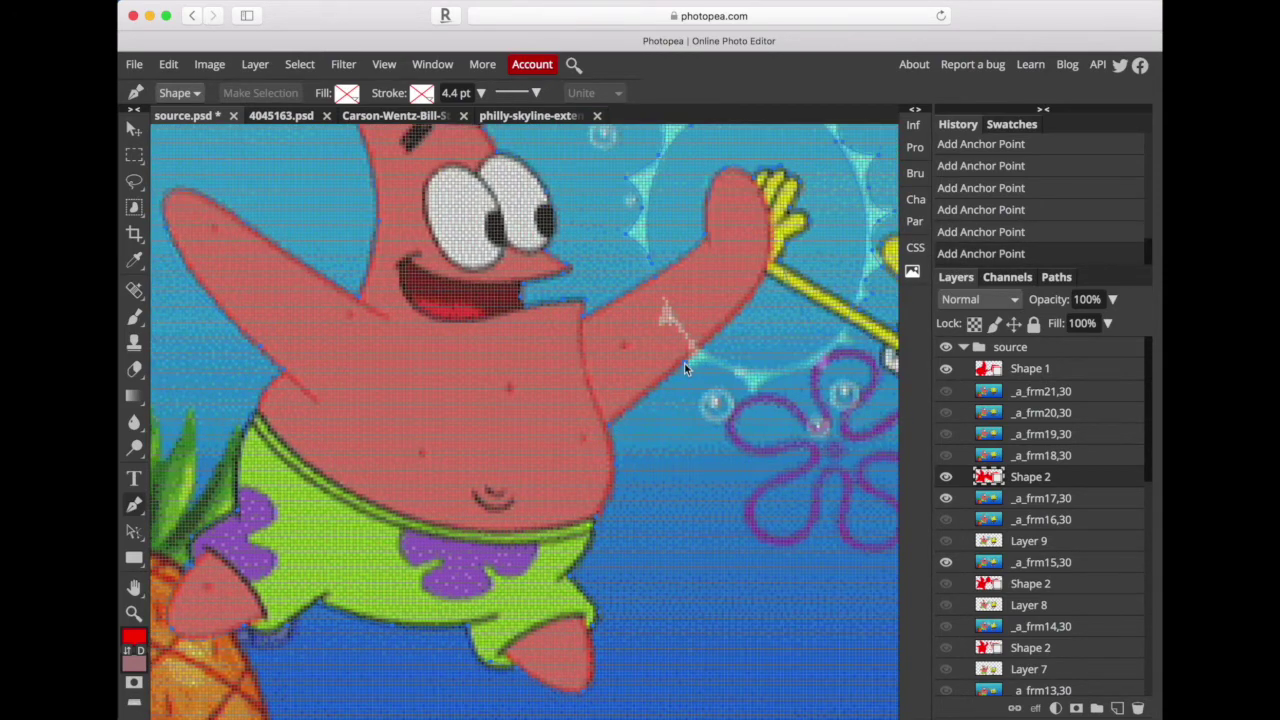
scroll(855, 347, right, 3)
scroll(855, 347, up, 1)
scroll(843, 510, down, 2)
scroll(843, 510, right, 2)
click(593, 342)
Drag and nudge the outline's anchors right to fit the high-five
drag(666, 290, 668, 284)
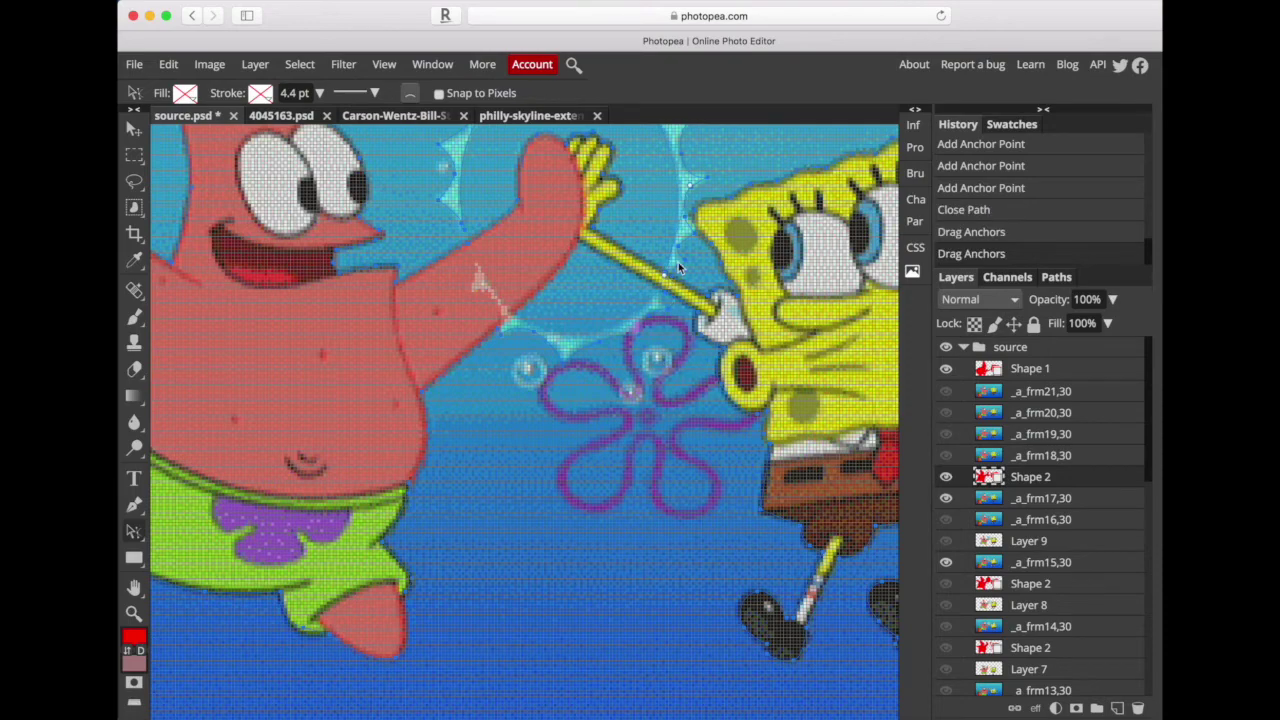
scroll(668, 284, up, 1)
click(1056, 277)
scroll(729, 398, up, 4)
scroll(729, 398, left, 3)
key(Right)
key(Right)
scroll(572, 419, down, 2)
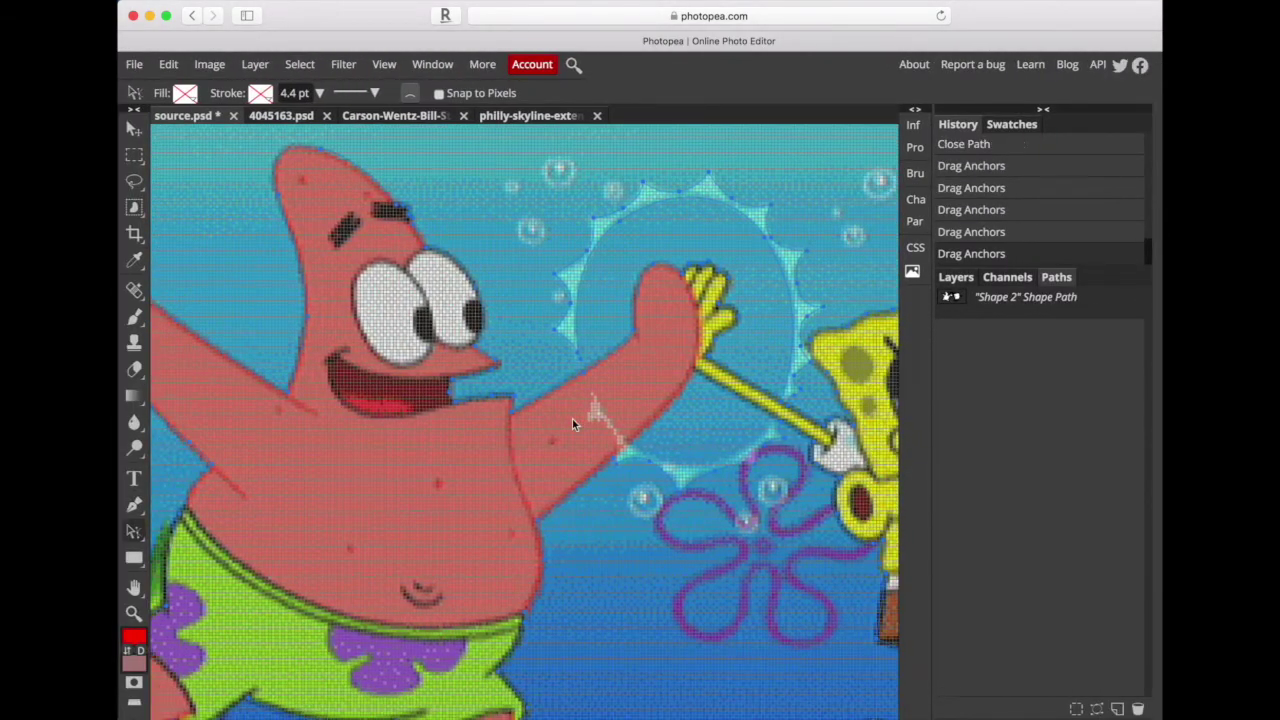
scroll(572, 419, right, 5)
Load the outline as a selection and paste the _a_frm17,30 cutout as Layer 10
click(955, 277)
ctrl+click(988, 497)
click(168, 64)
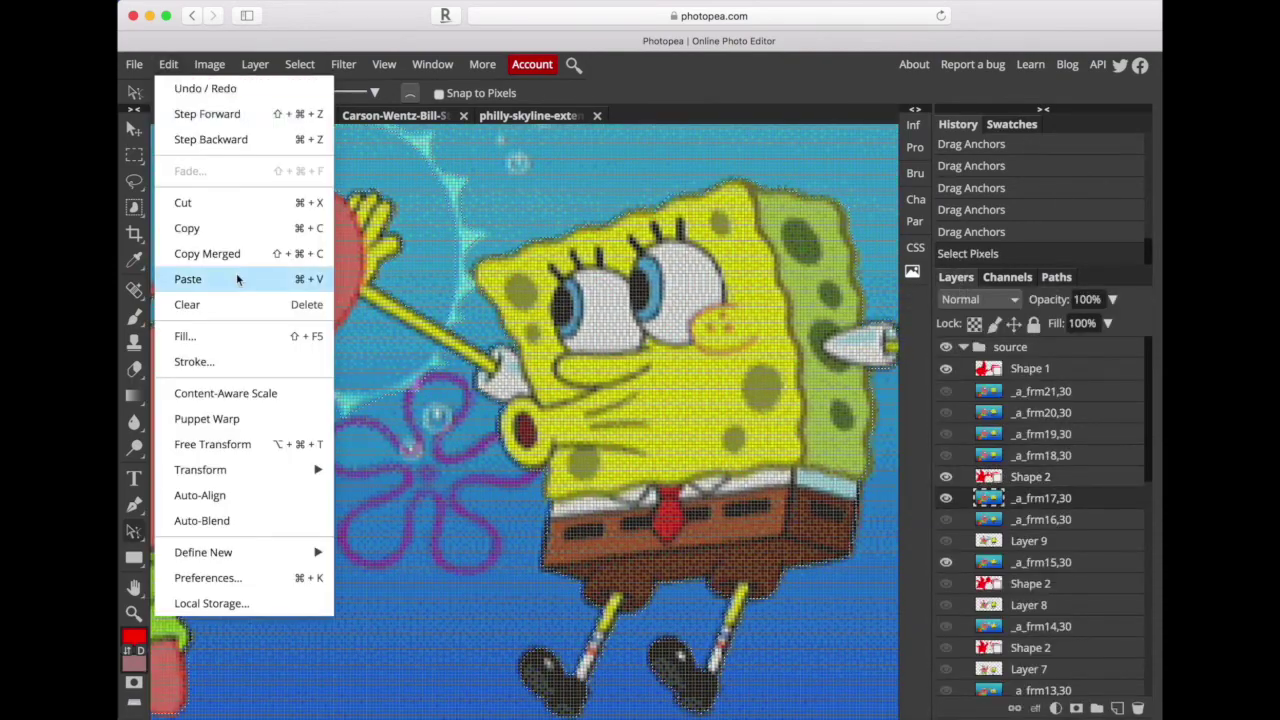
click(190, 277)
Trace the blue fill inside the bubble ring and delete it
drag(400, 506, 600, 606)
key(p)
click(676, 462)
click(640, 480)
click(593, 421)
click(514, 477)
ctrl+click(988, 523)
key(Delete)
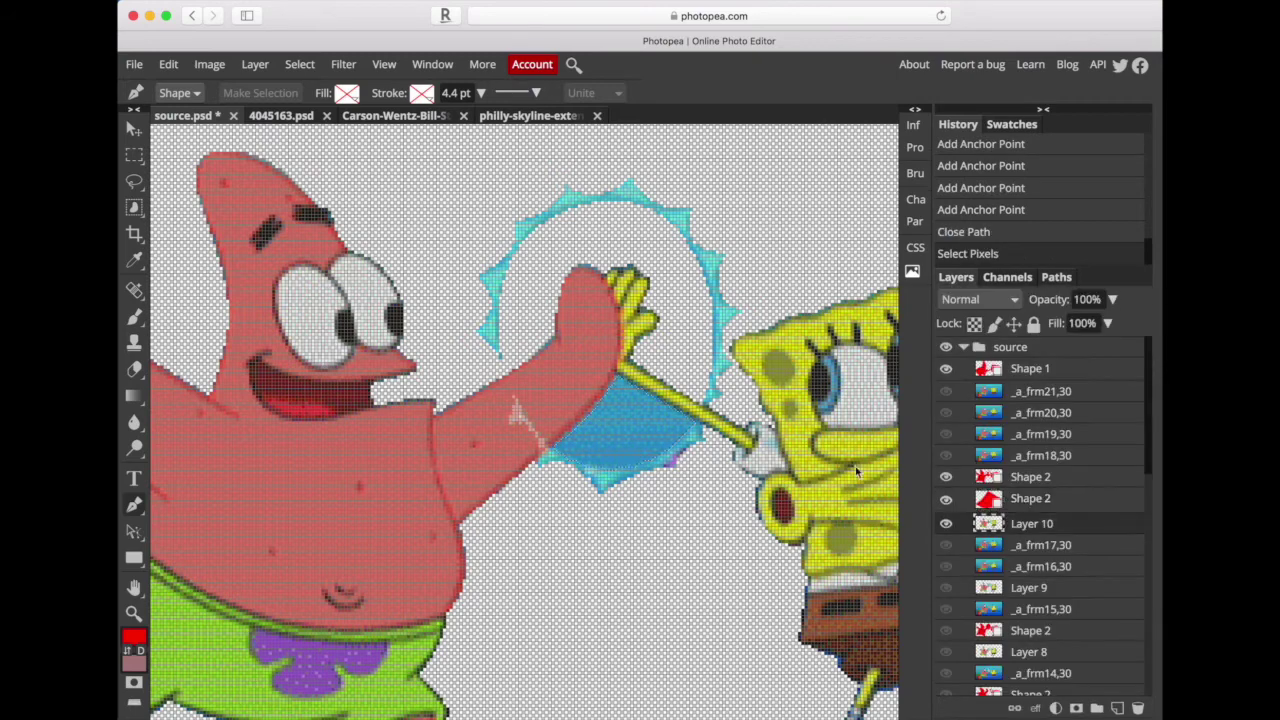
Zoom out and hide the frame layers so only Layer 1's cutout shows
key(ctrl+minus)
key(ctrl+minus)
click(946, 456)
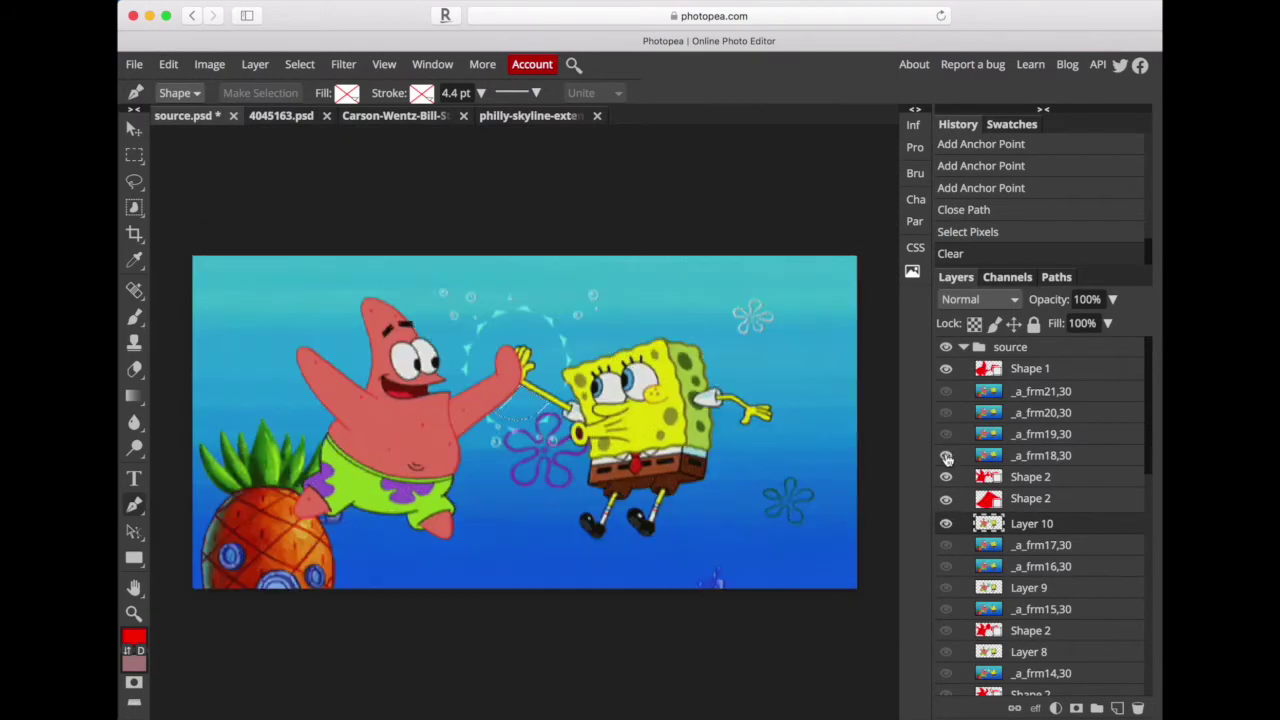
click(946, 456)
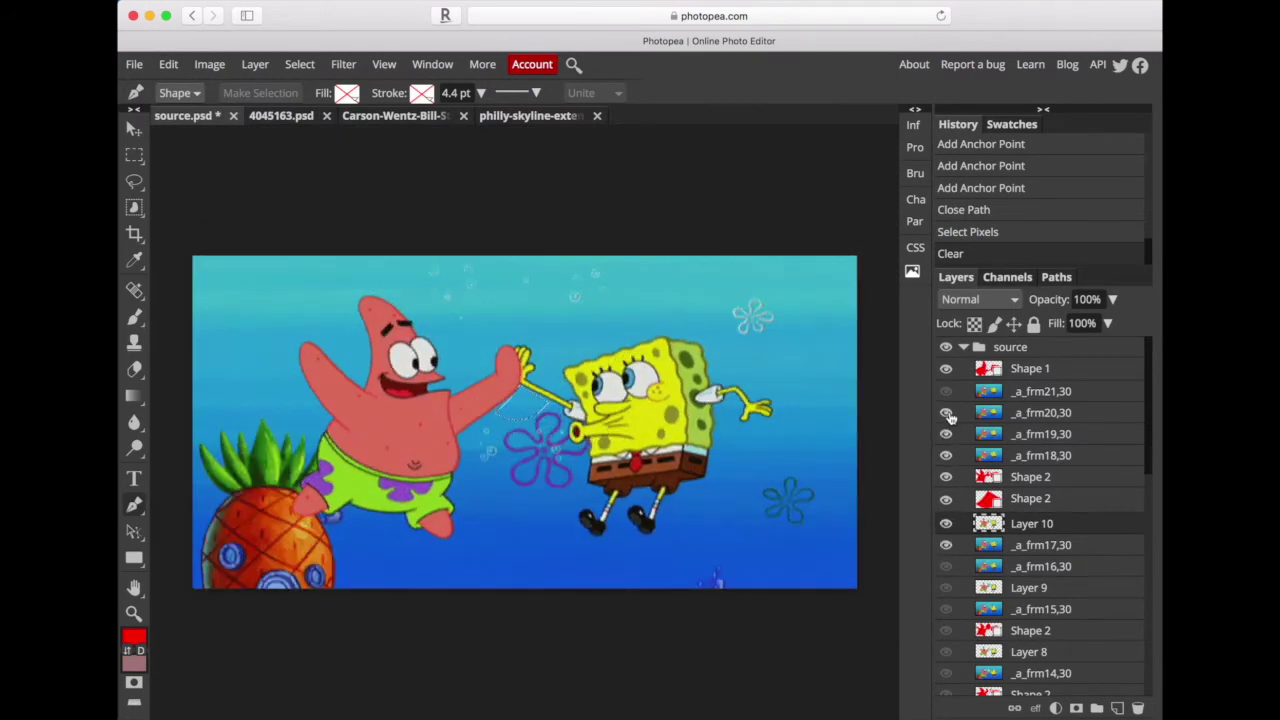
click(946, 545)
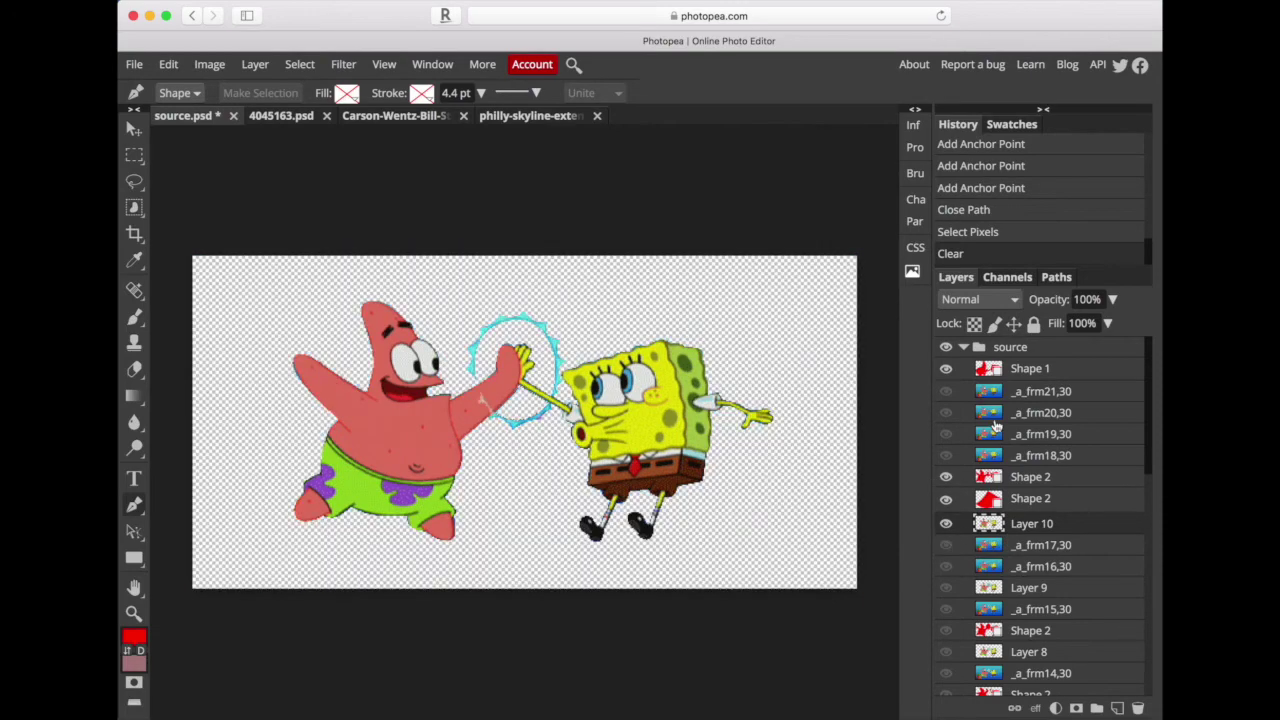
drag(946, 477, 947, 665)
click(946, 663)
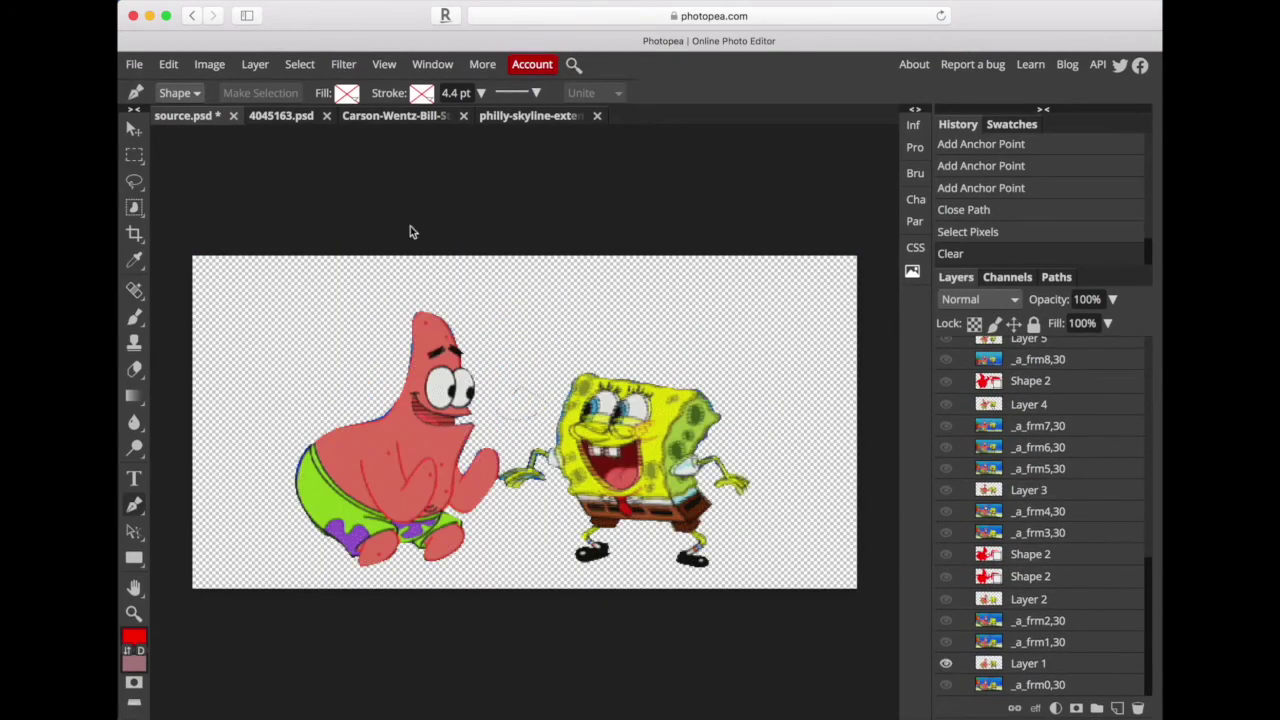
click(134, 64)
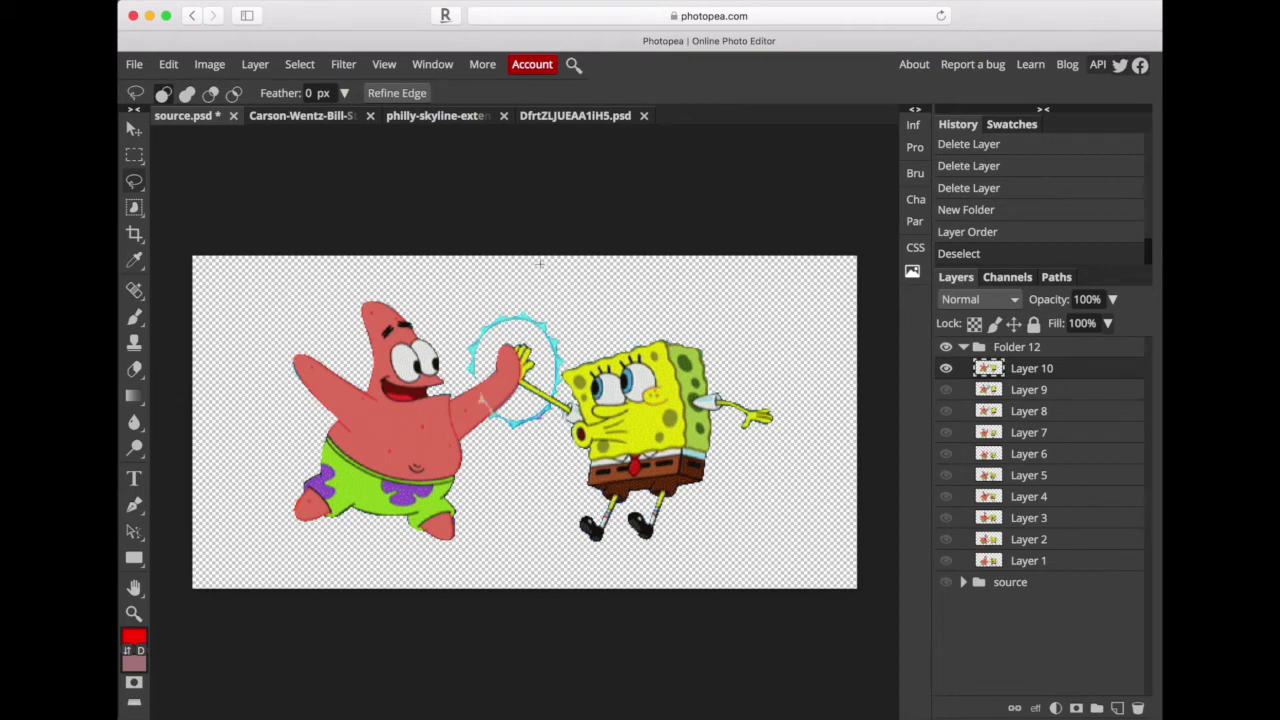
In the smiling player's photo, trace the head's right side from collar to temple
click(443, 116)
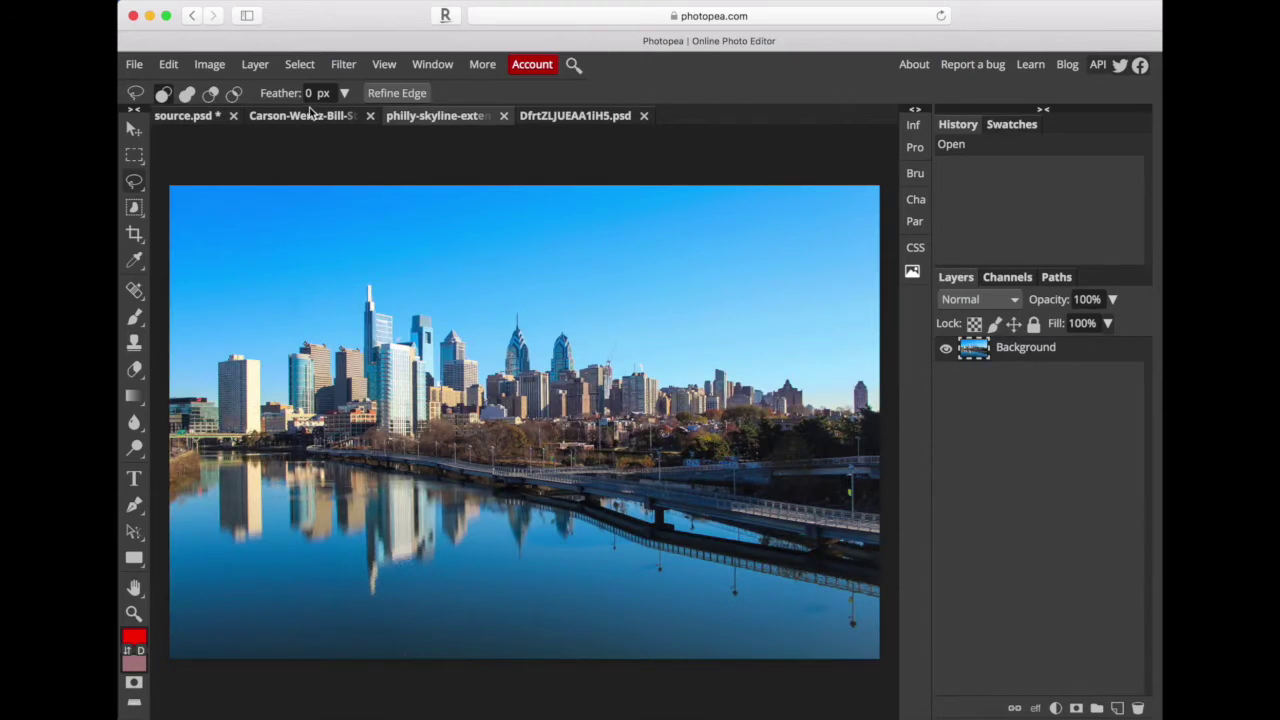
click(313, 115)
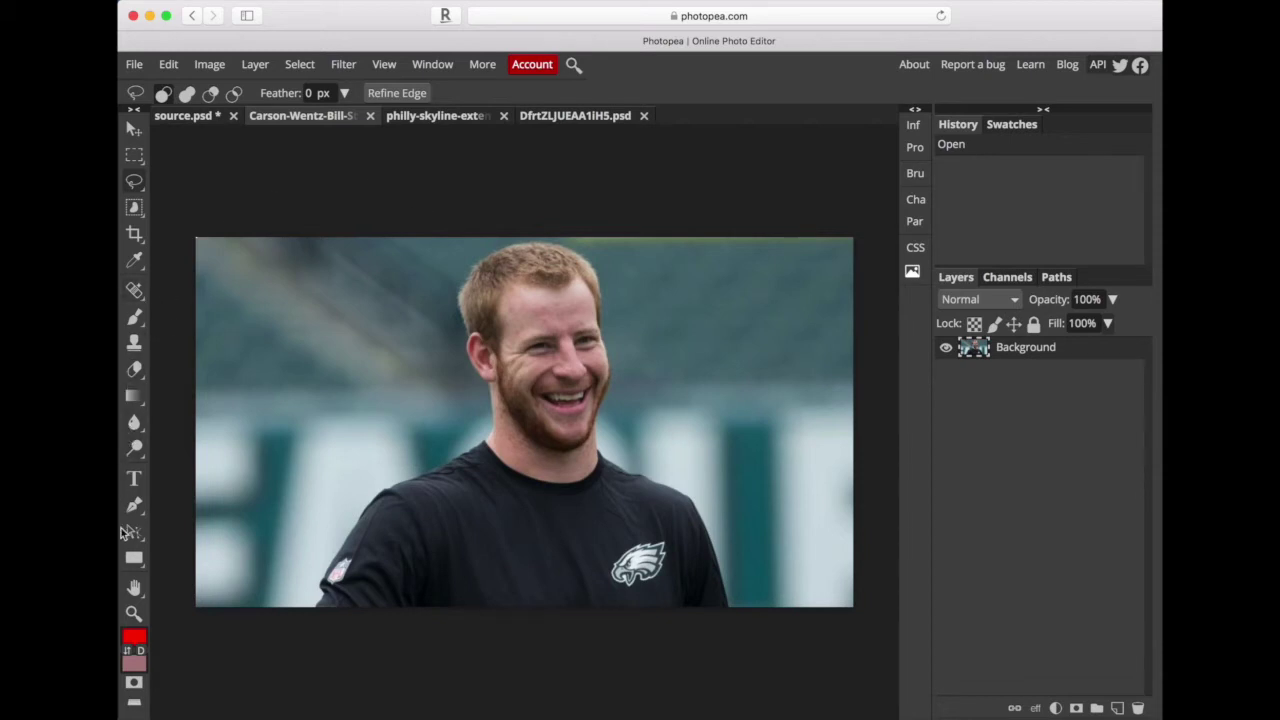
click(134, 505)
key(ctrl+plus)
click(520, 515)
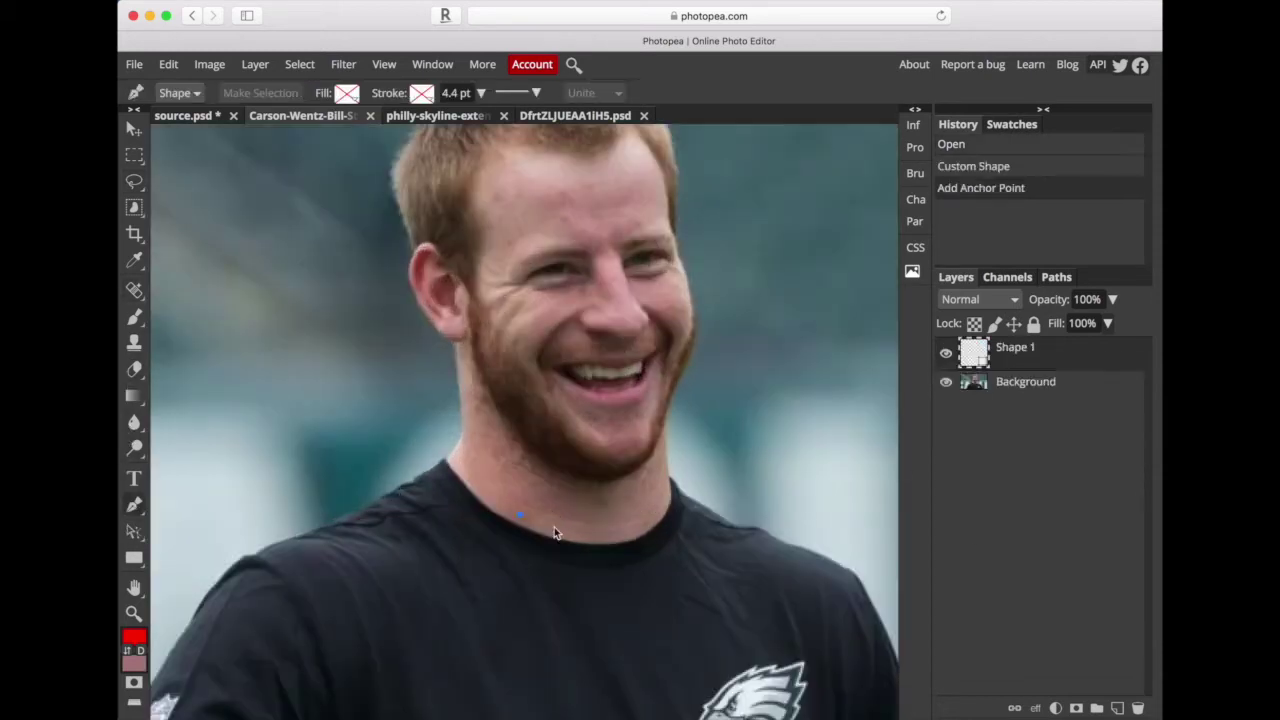
drag(647, 512, 655, 505)
click(671, 480)
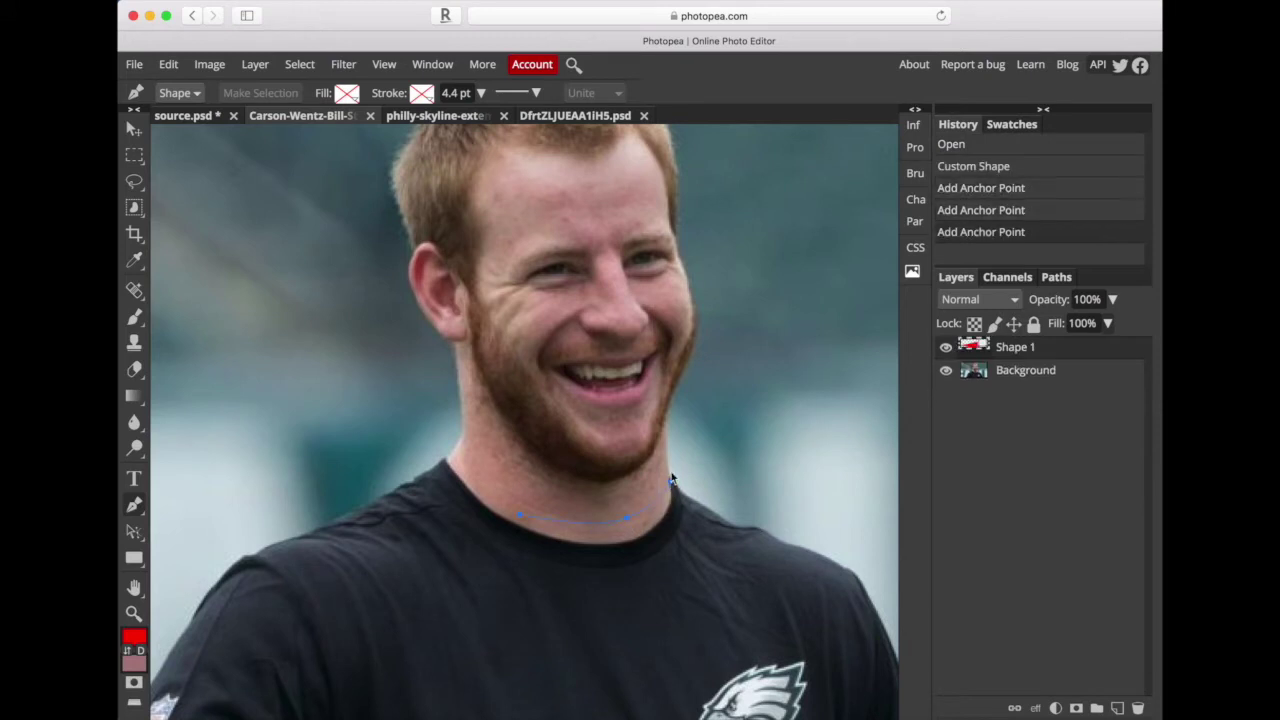
click(666, 421)
mouse_move(676, 379)
mouse_down()
mouse_move(695, 354)
mouse_move(691, 298)
mouse_up()
mouse_move(678, 249)
mouse_down()
mouse_move(676, 197)
mouse_move(567, 170)
mouse_up()
Continue the head outline over the hair, around the ear and down the neck, closing it
scroll(672, 175, up, 3)
click(415, 224)
click(408, 310)
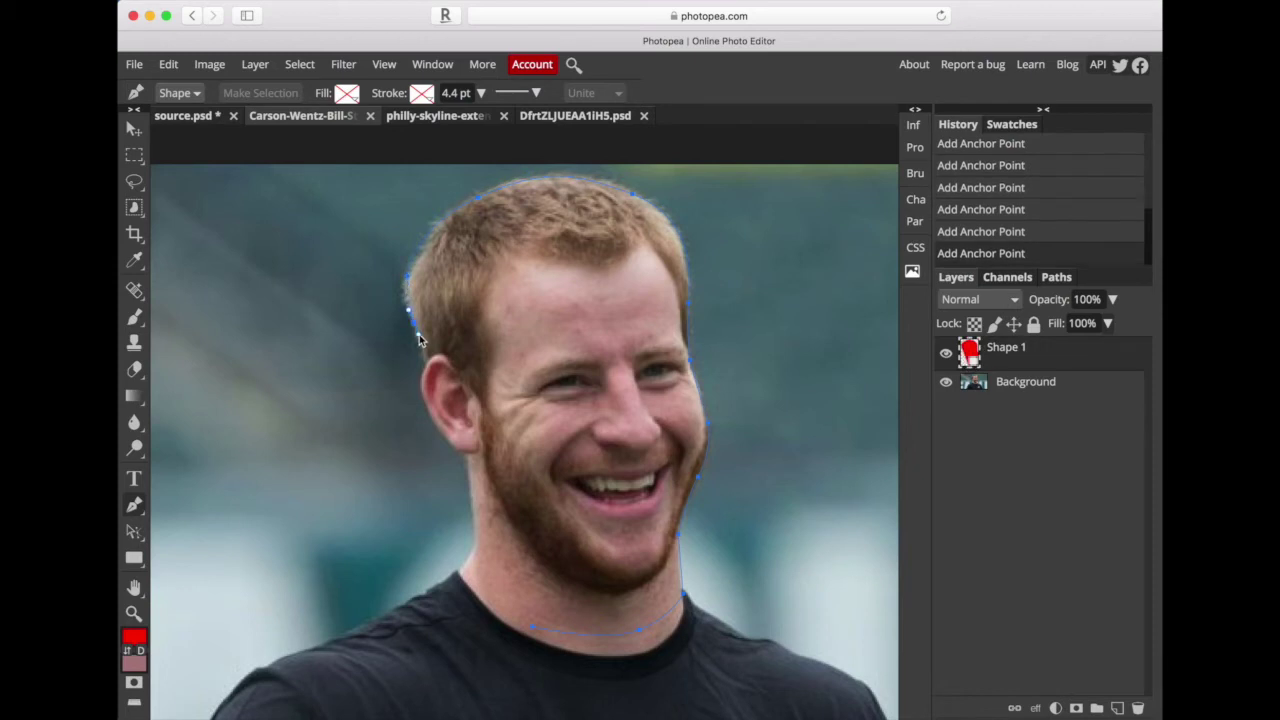
drag(423, 396, 429, 414)
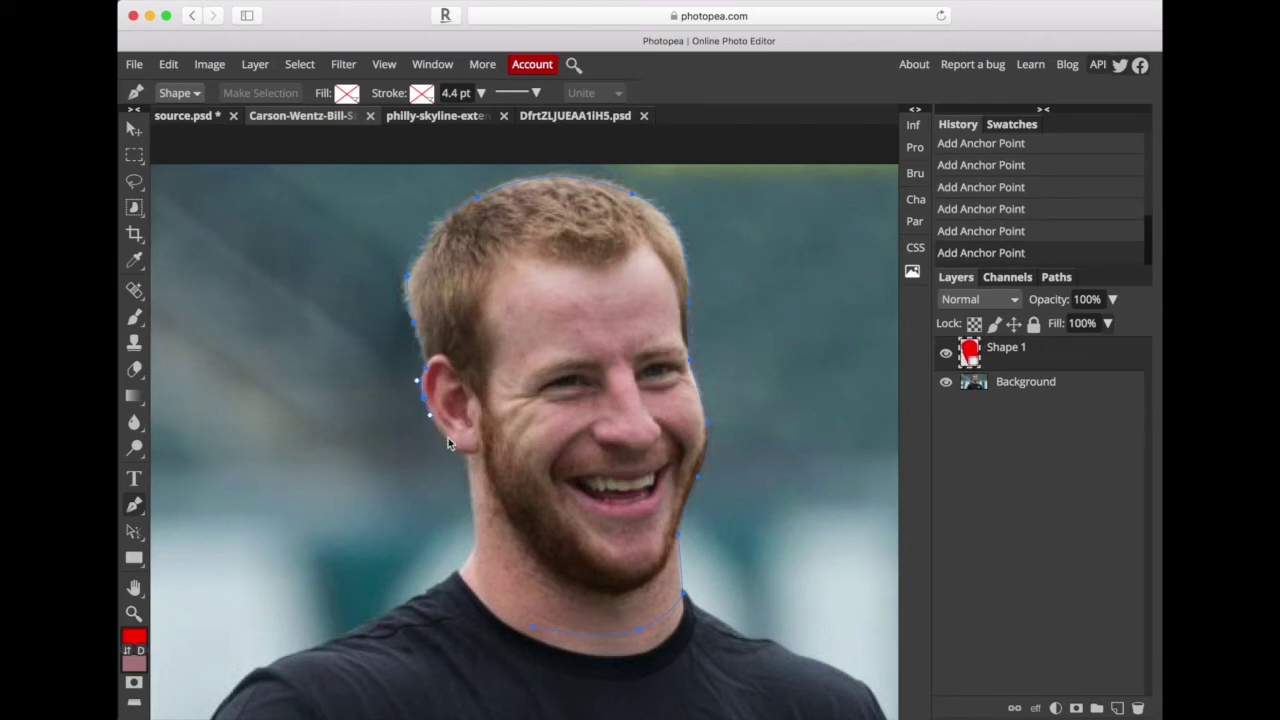
click(467, 457)
drag(473, 517, 472, 526)
drag(463, 572, 443, 588)
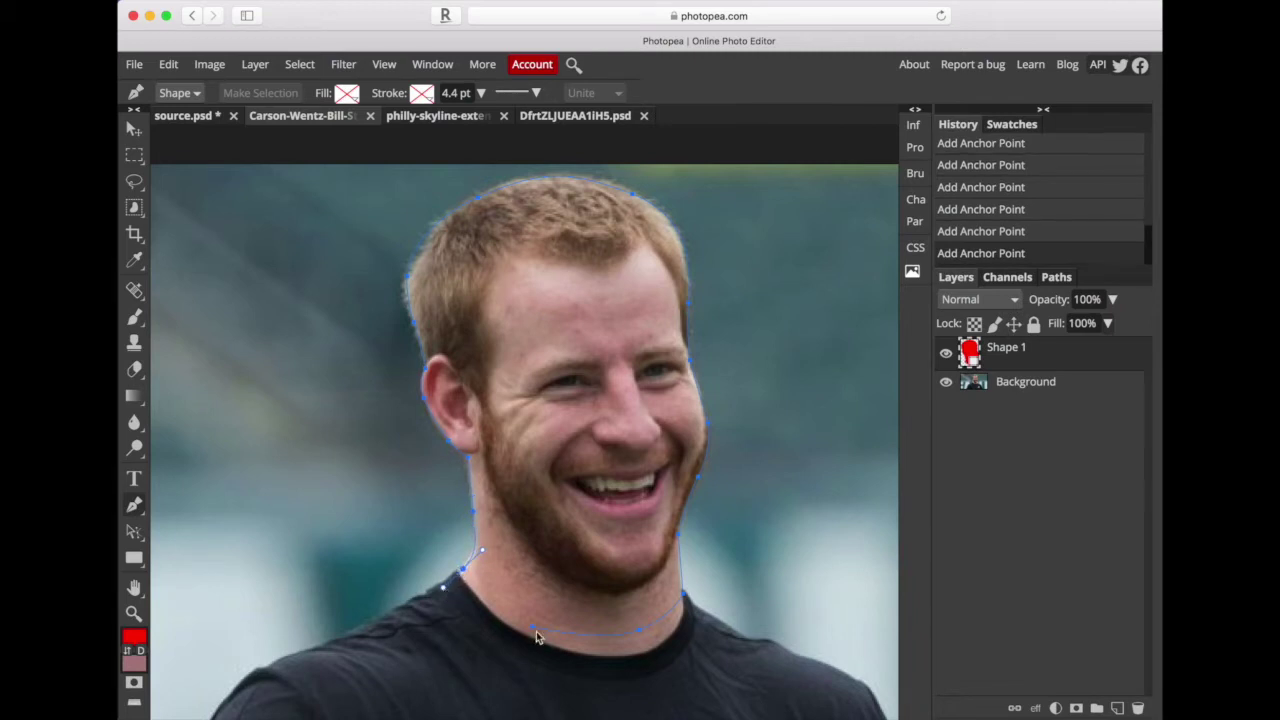
click(534, 631)
Load the head outline as a selection, copy it and paste it as Layer 1
click(1056, 280)
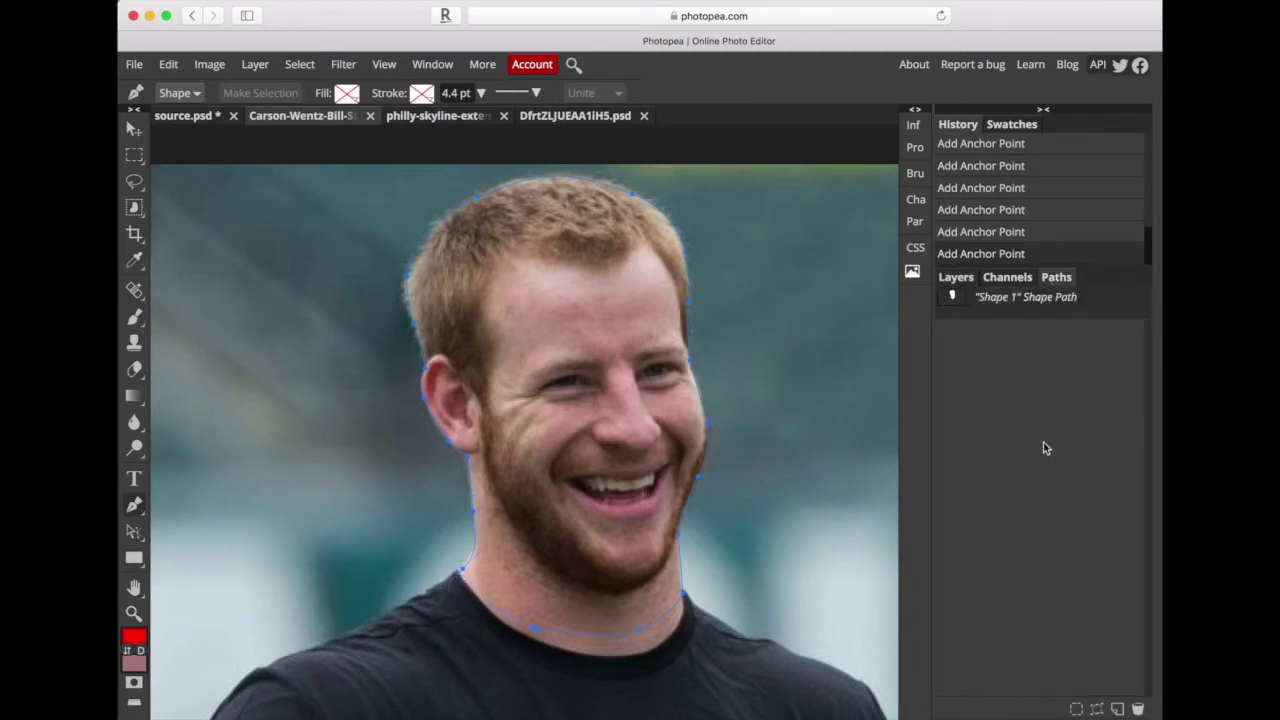
click(1076, 708)
click(956, 277)
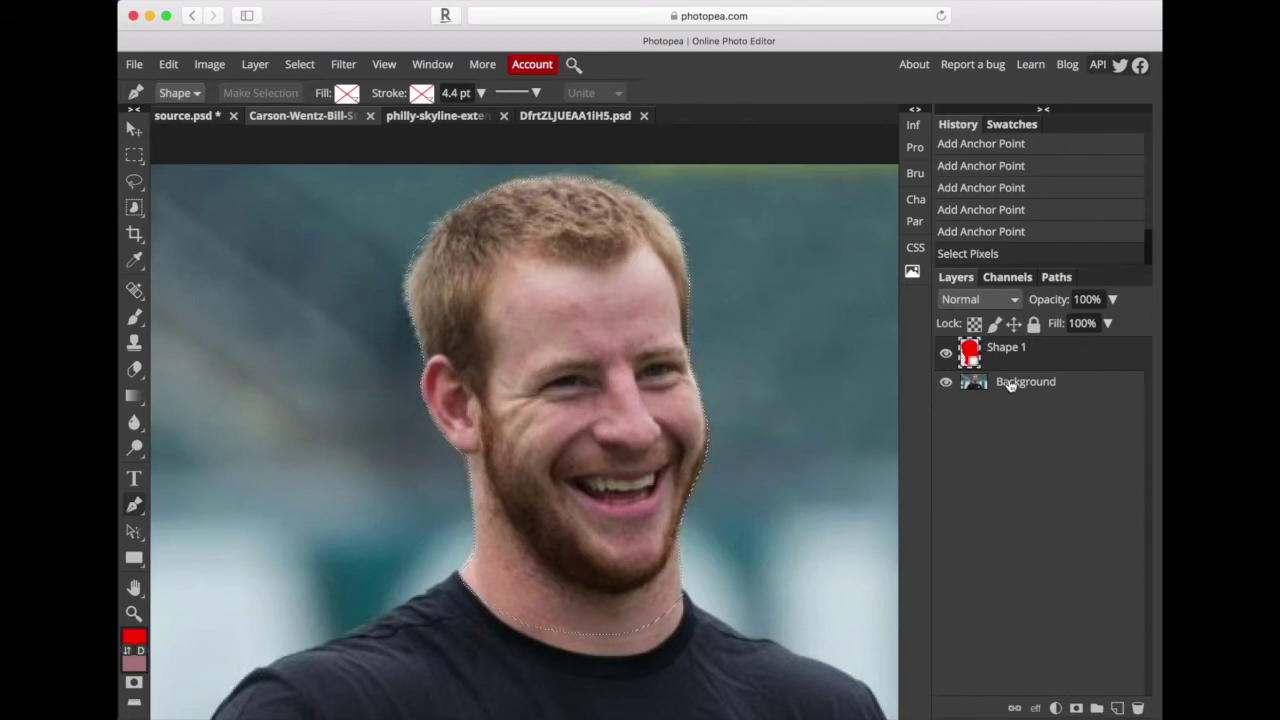
click(1010, 385)
click(168, 64)
click(207, 253)
click(169, 65)
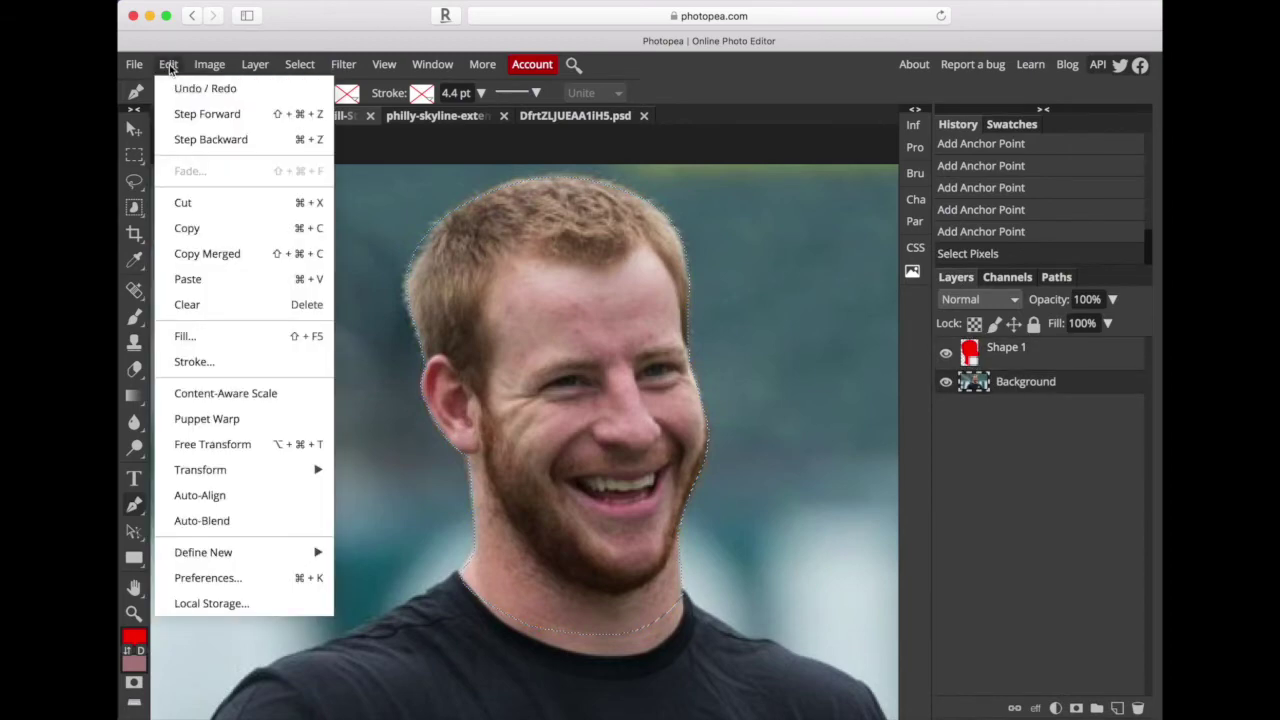
click(188, 279)
Hide Shape 1 and Background, then switch to the DfrtZLJUEAA1iH5 player photo
click(946, 404)
click(946, 352)
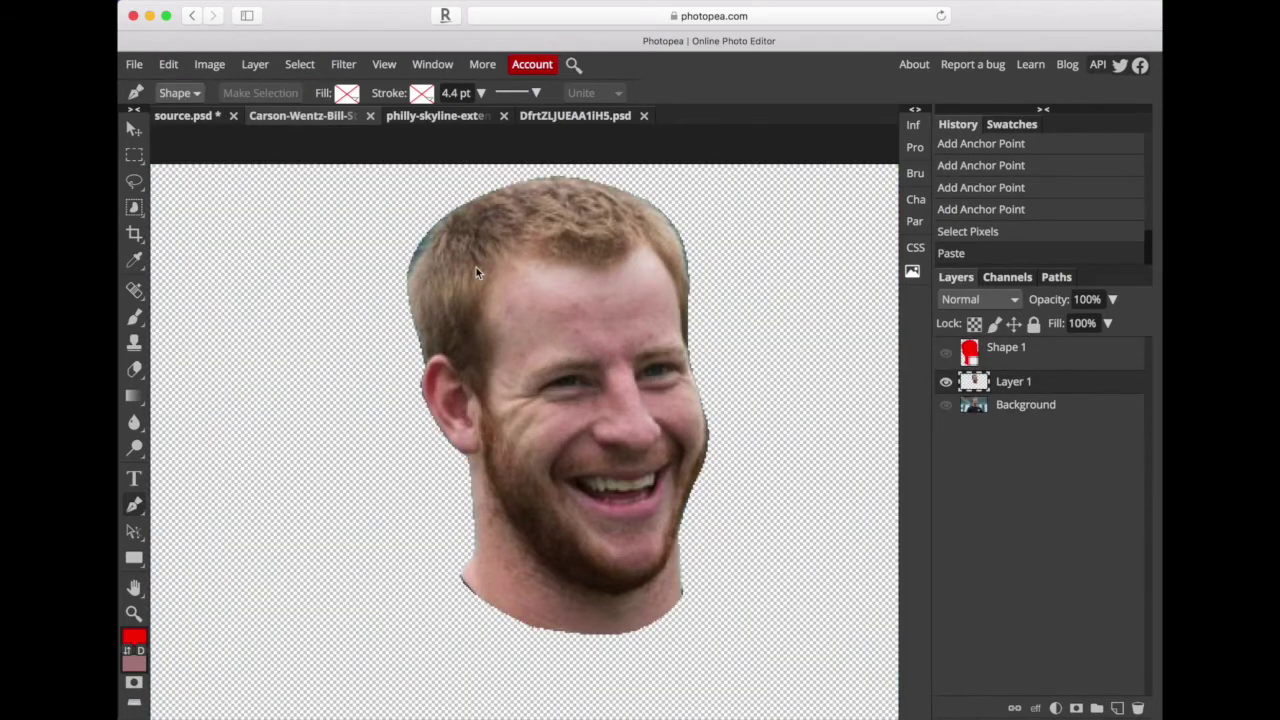
click(436, 115)
click(575, 115)
drag(575, 115, 440, 115)
scroll(523, 239, up, 2)
scroll(525, 420, up, 1)
scroll(525, 420, up, 5)
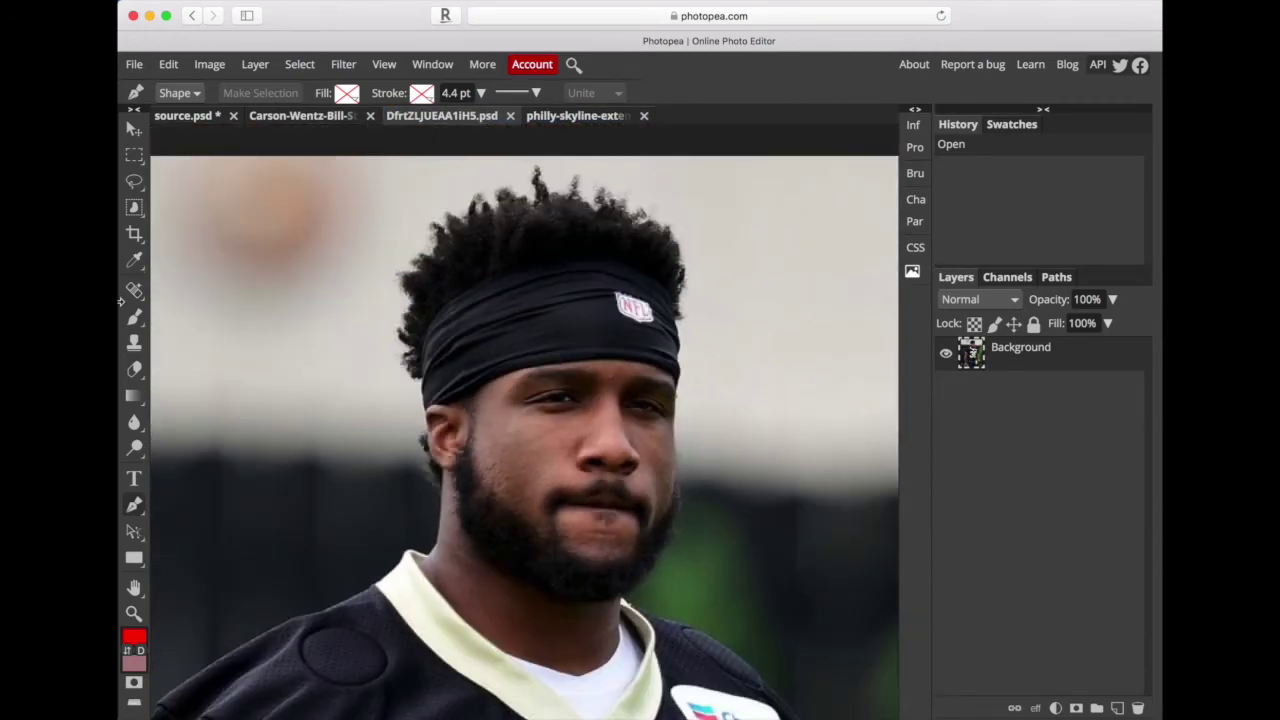
Trace the second player's head from the collar up the jawline and cheek
click(423, 568)
drag(535, 658, 590, 662)
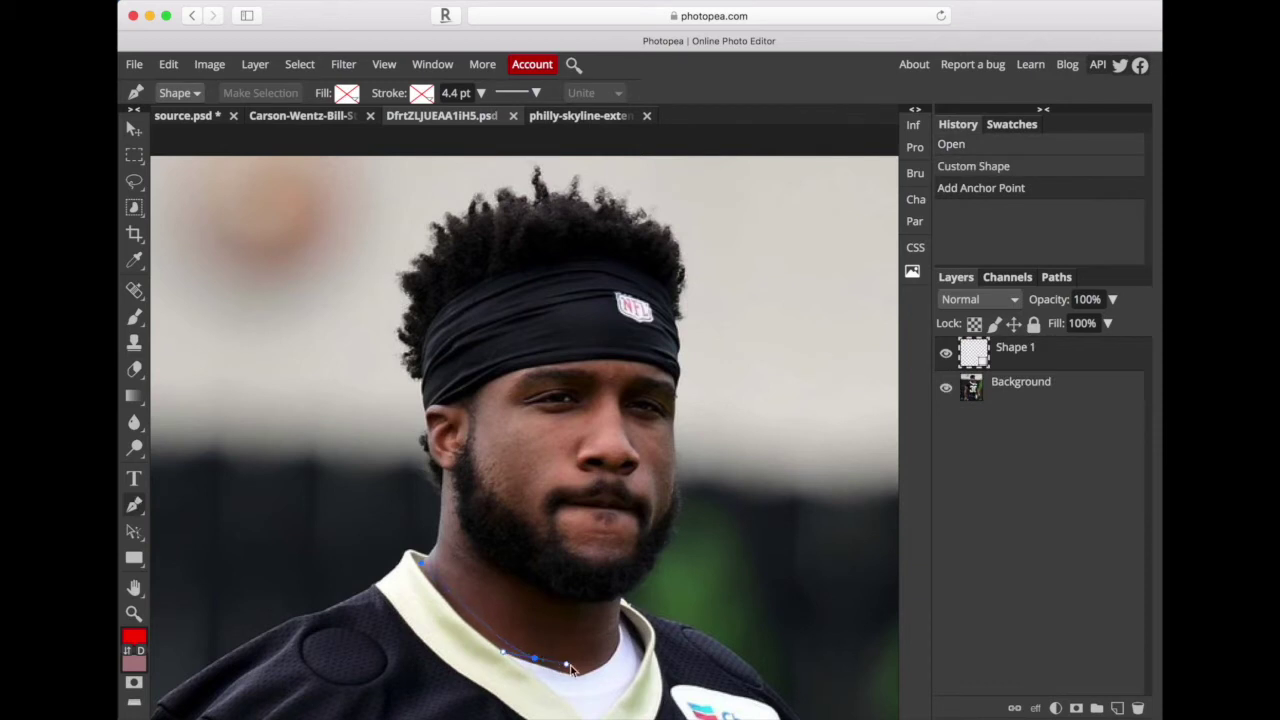
click(620, 632)
click(620, 602)
click(639, 584)
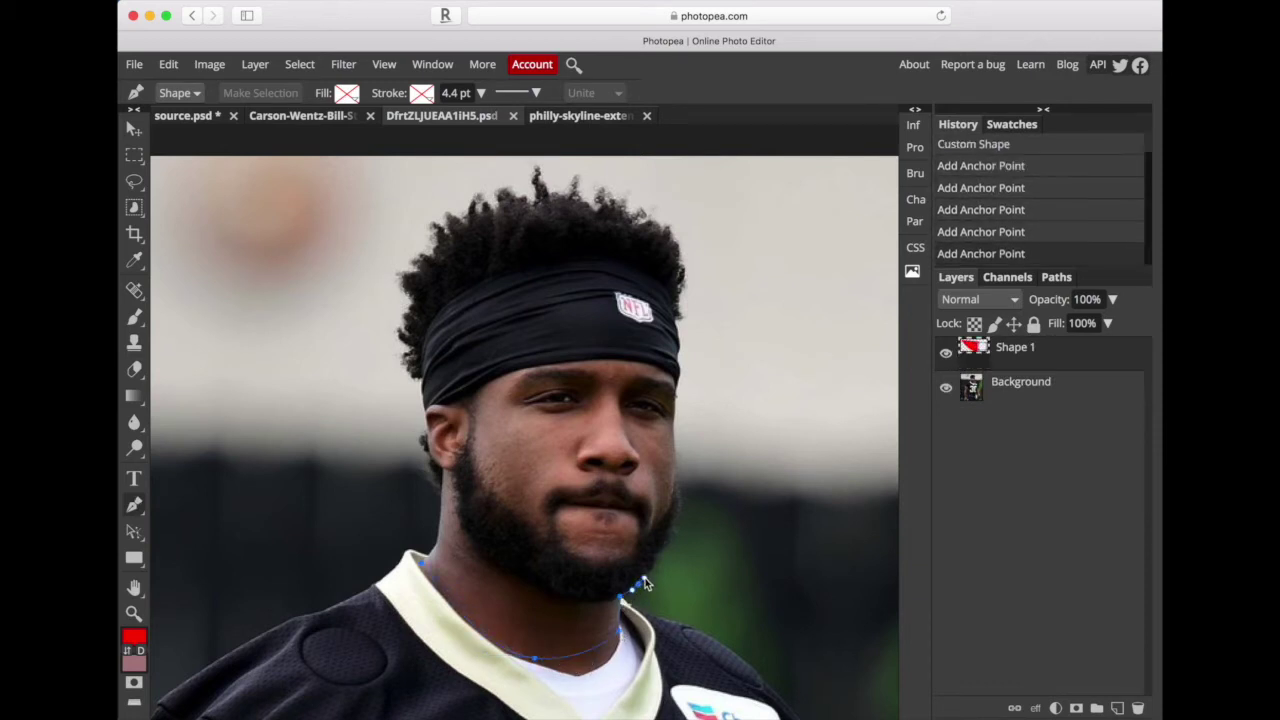
click(658, 558)
click(672, 532)
click(681, 498)
click(677, 474)
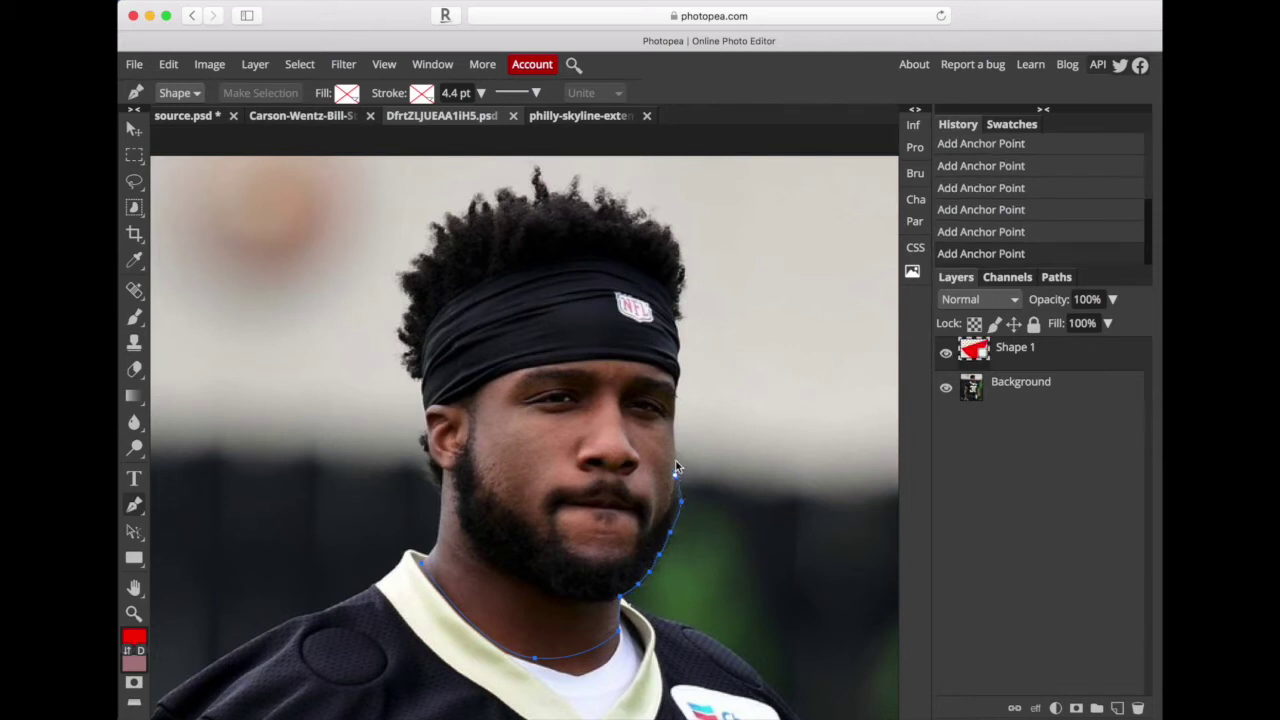
click(676, 453)
click(674, 423)
click(676, 393)
Continue the outline up the headband, across the hair, and close it down the neck
click(680, 376)
click(680, 350)
click(676, 323)
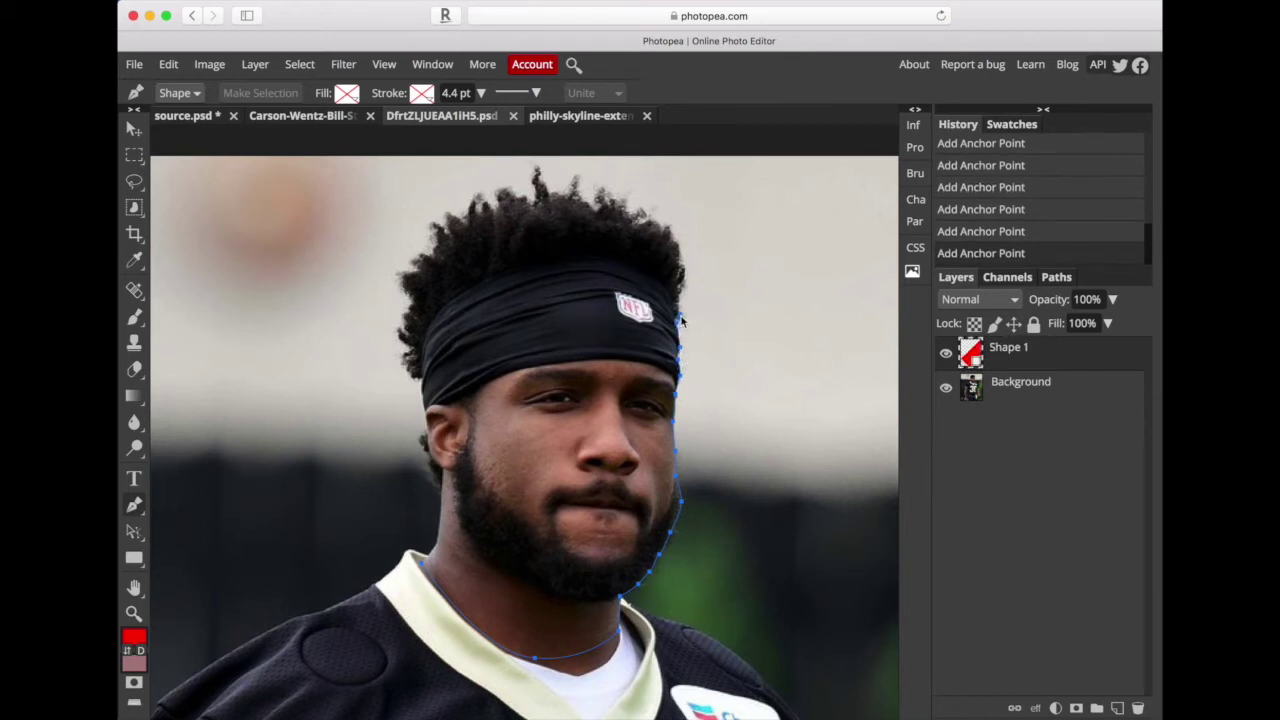
click(679, 298)
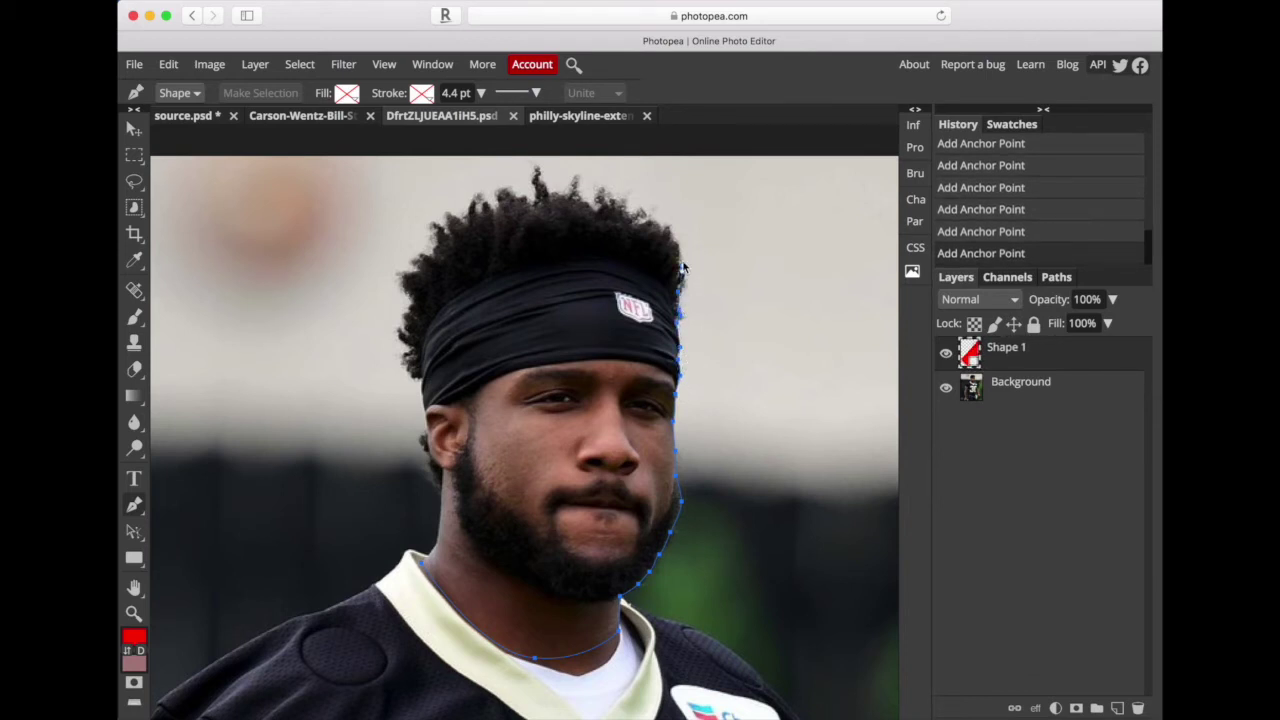
click(679, 251)
click(670, 232)
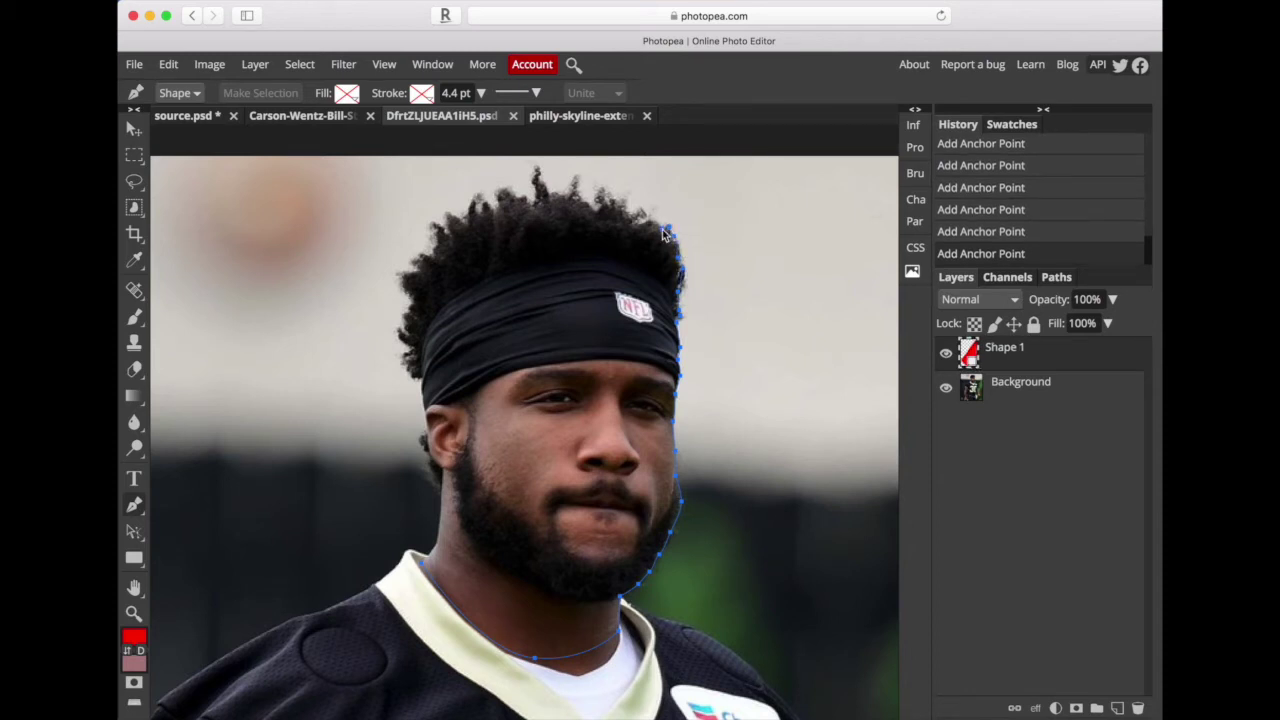
click(623, 211)
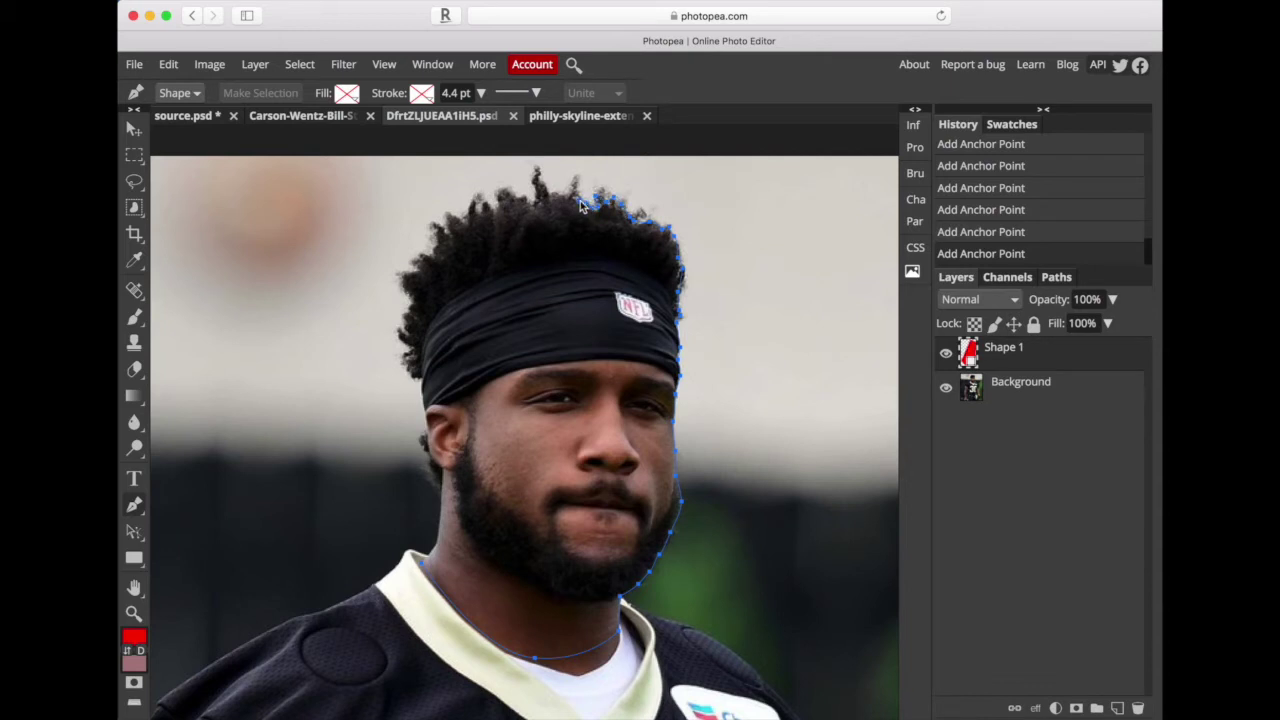
click(574, 192)
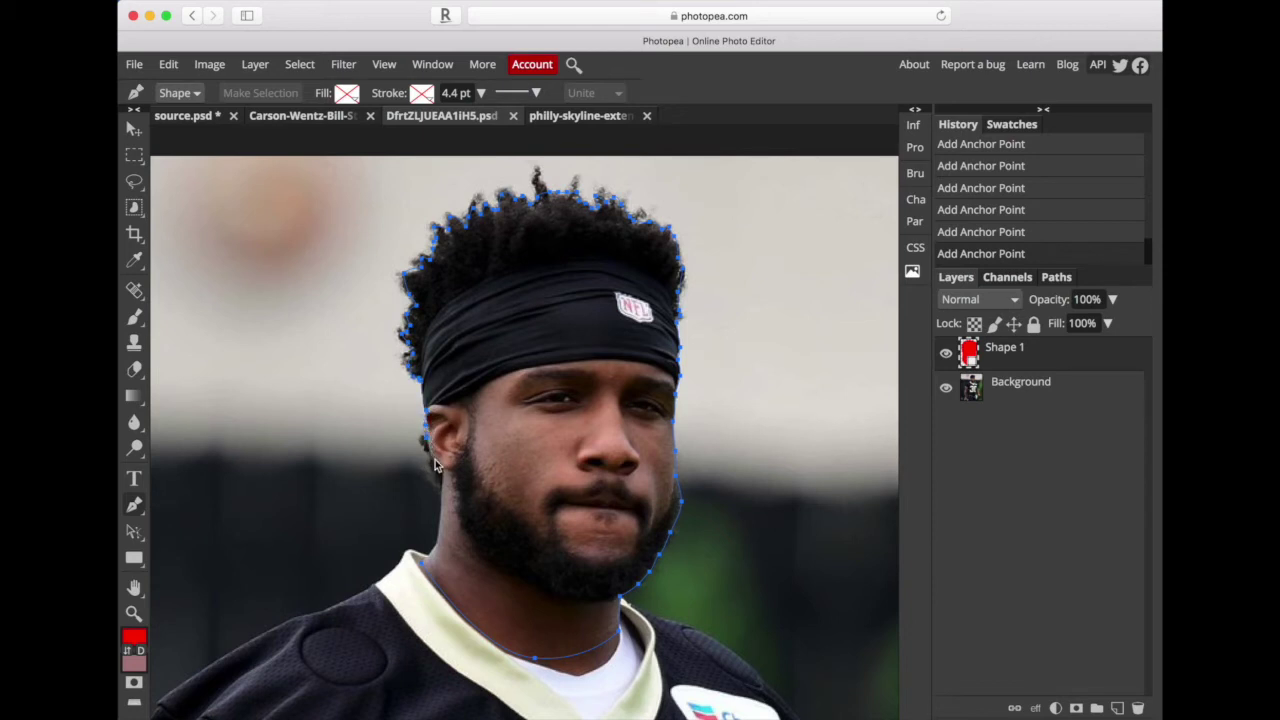
click(442, 498)
click(440, 521)
Load the face outline as a selection, paste it onto Layer 1, and hide the original photo
click(1056, 277)
click(1076, 710)
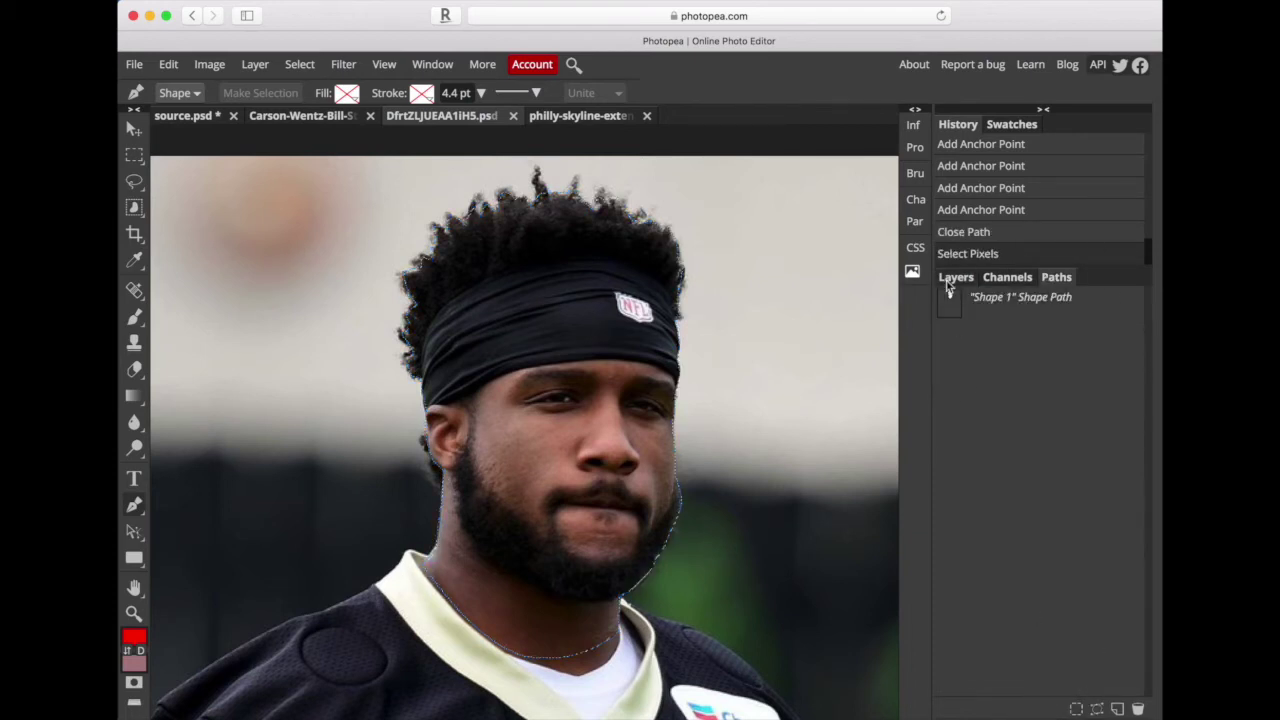
click(955, 277)
click(180, 66)
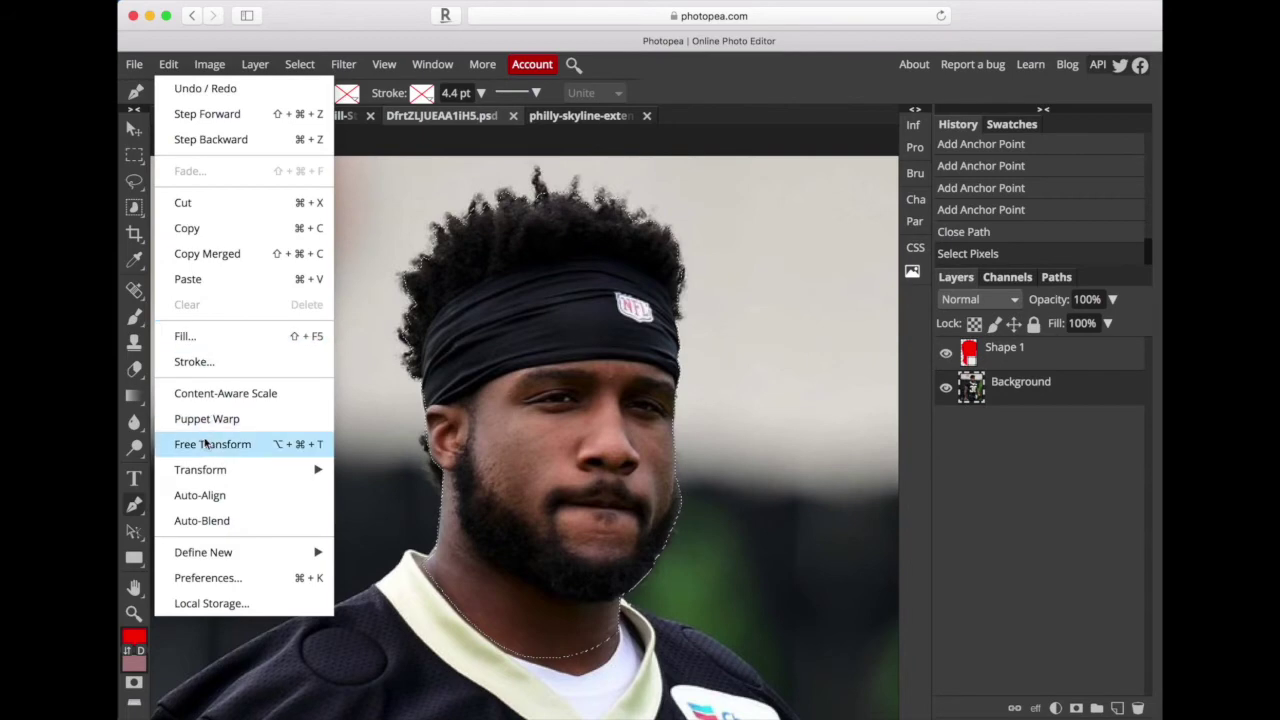
click(187, 228)
click(169, 66)
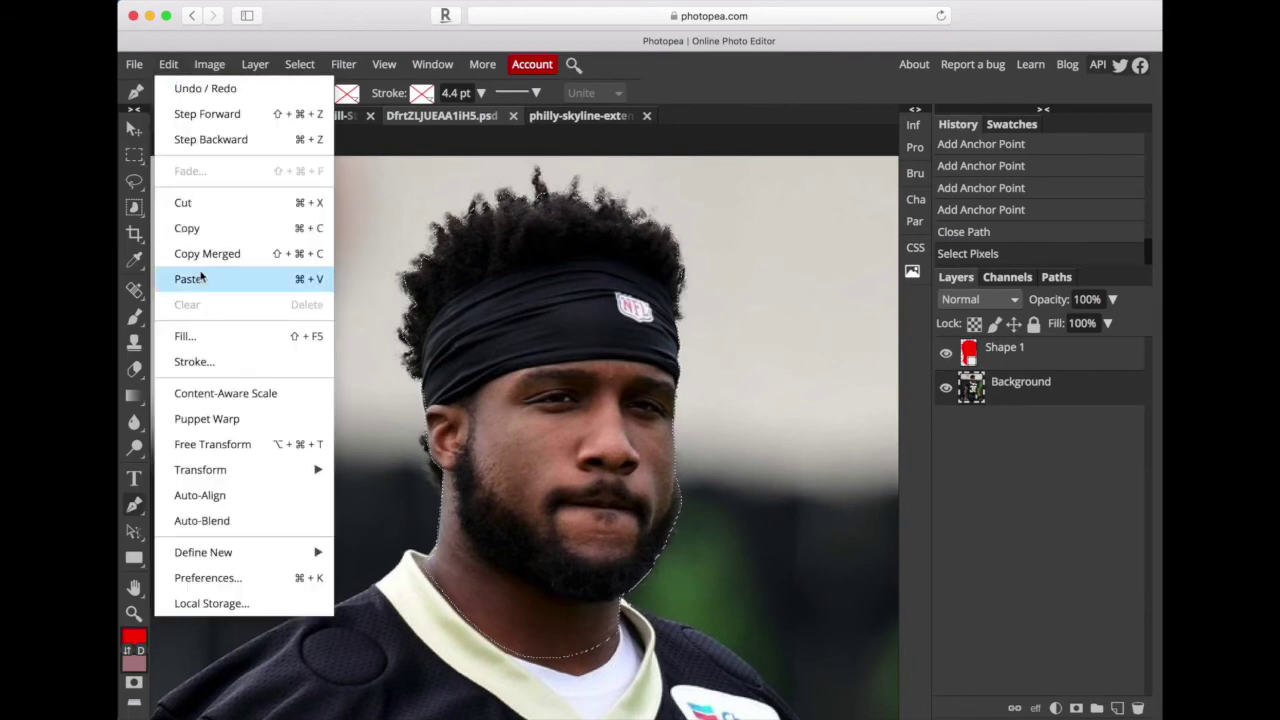
click(190, 277)
click(946, 421)
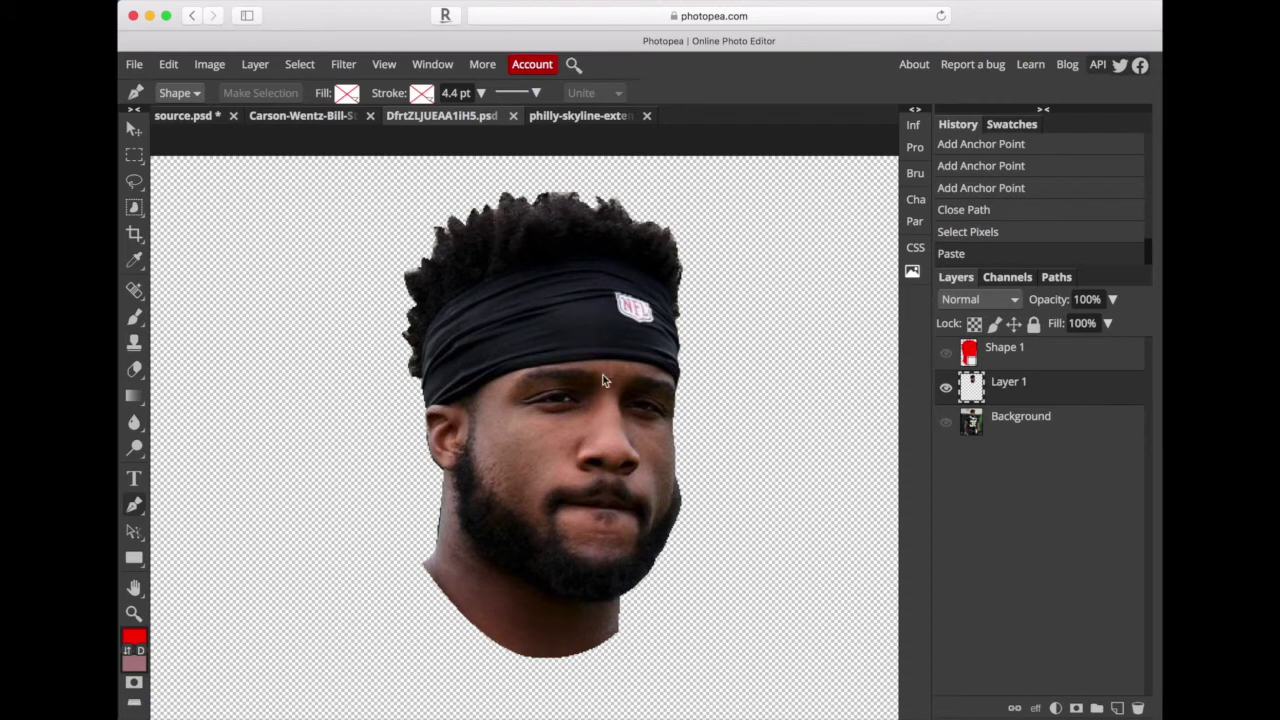
click(226, 1)
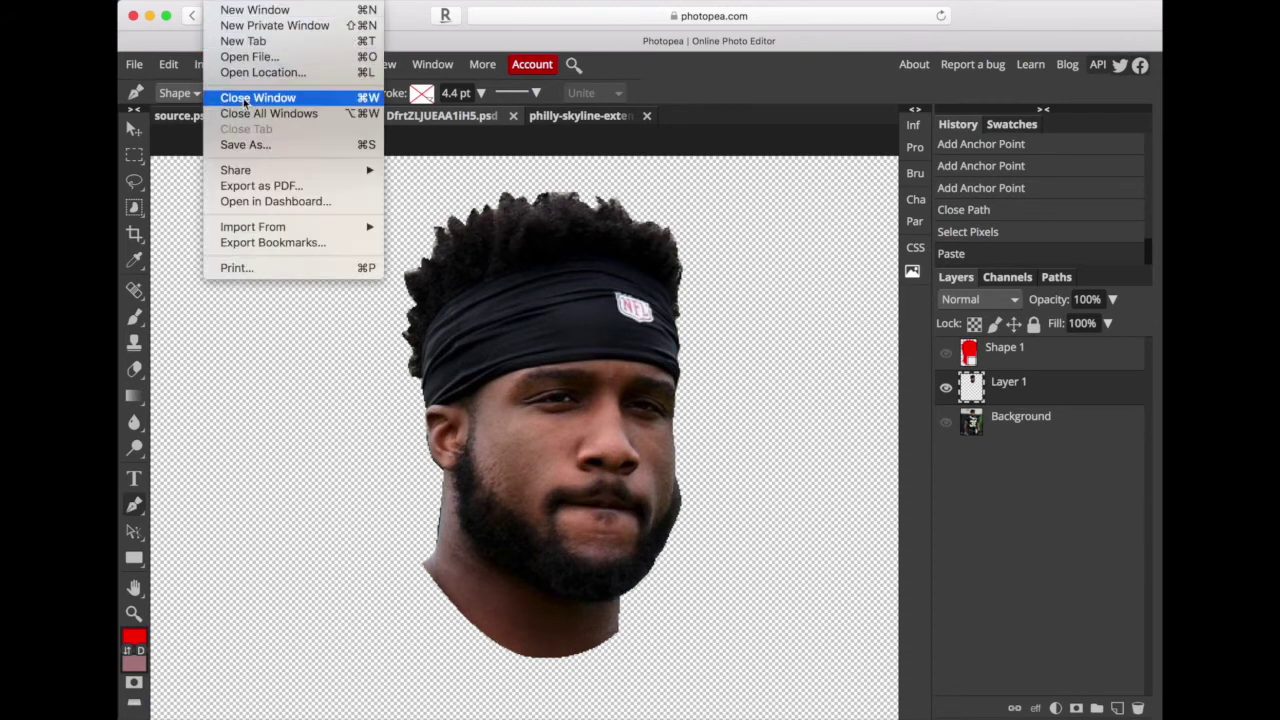
Crop the first player's image tightly around the face and save it as a PNG
click(168, 150)
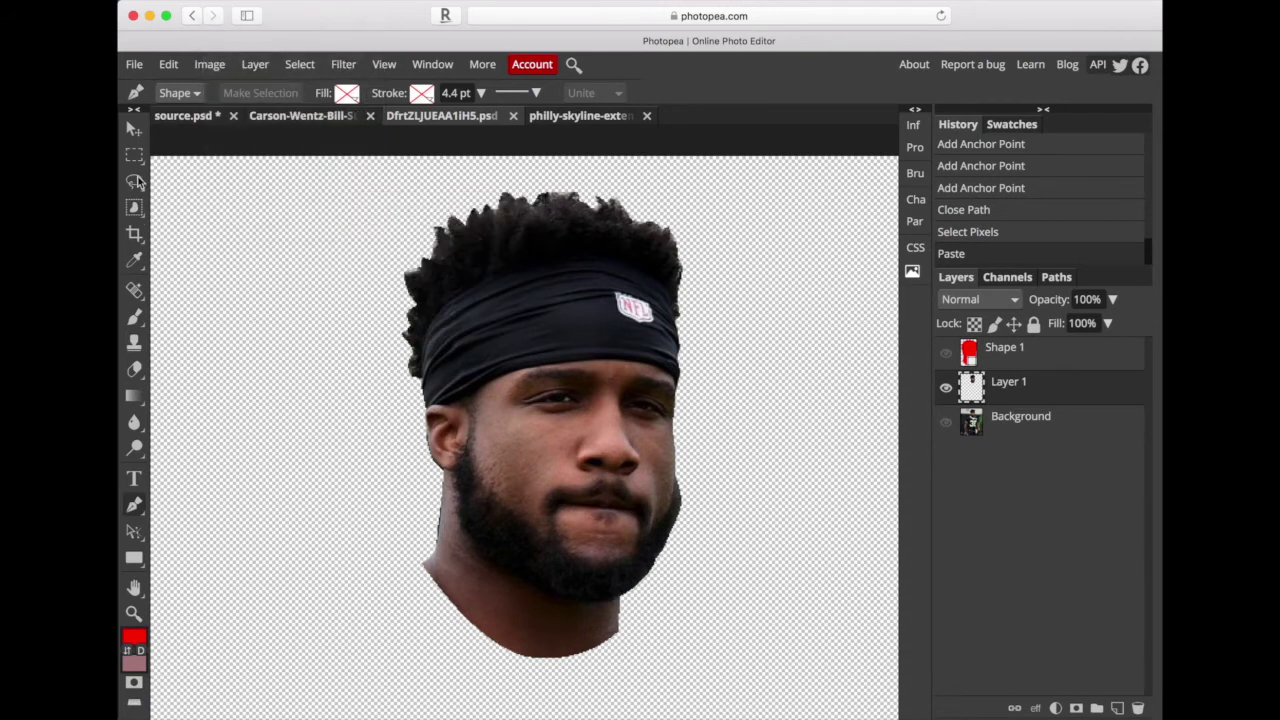
click(133, 65)
click(348, 280)
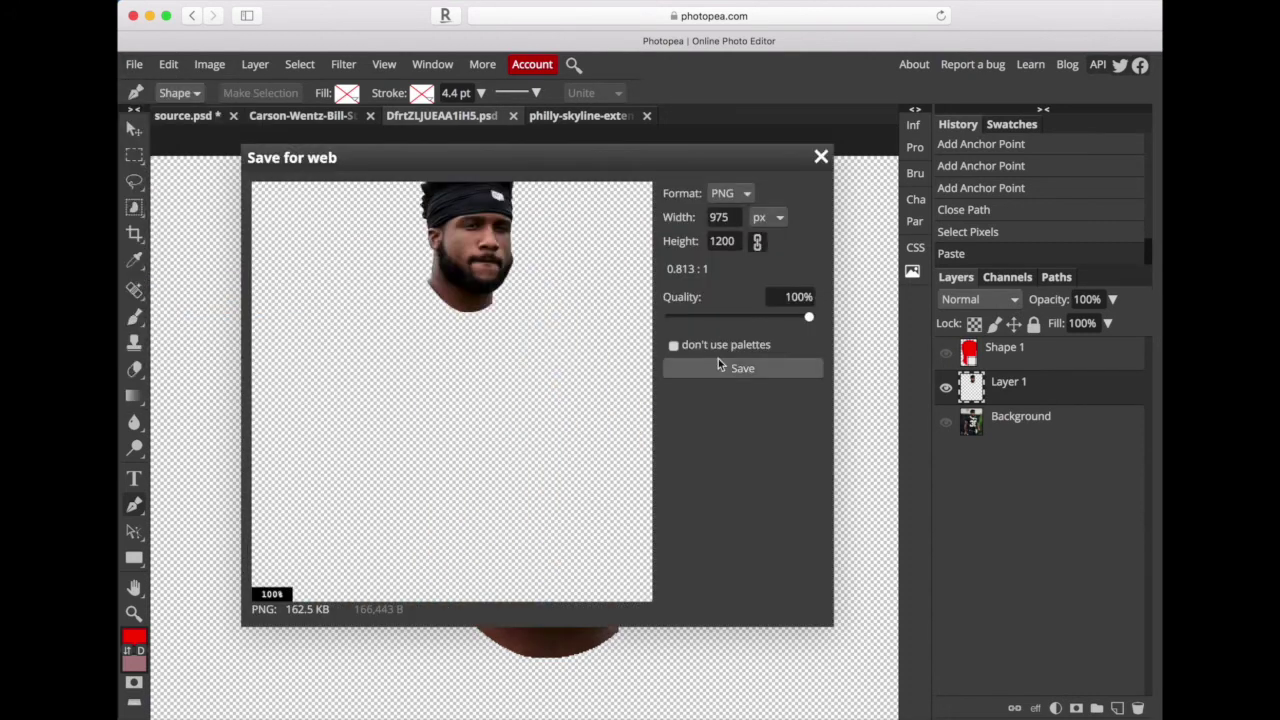
click(820, 159)
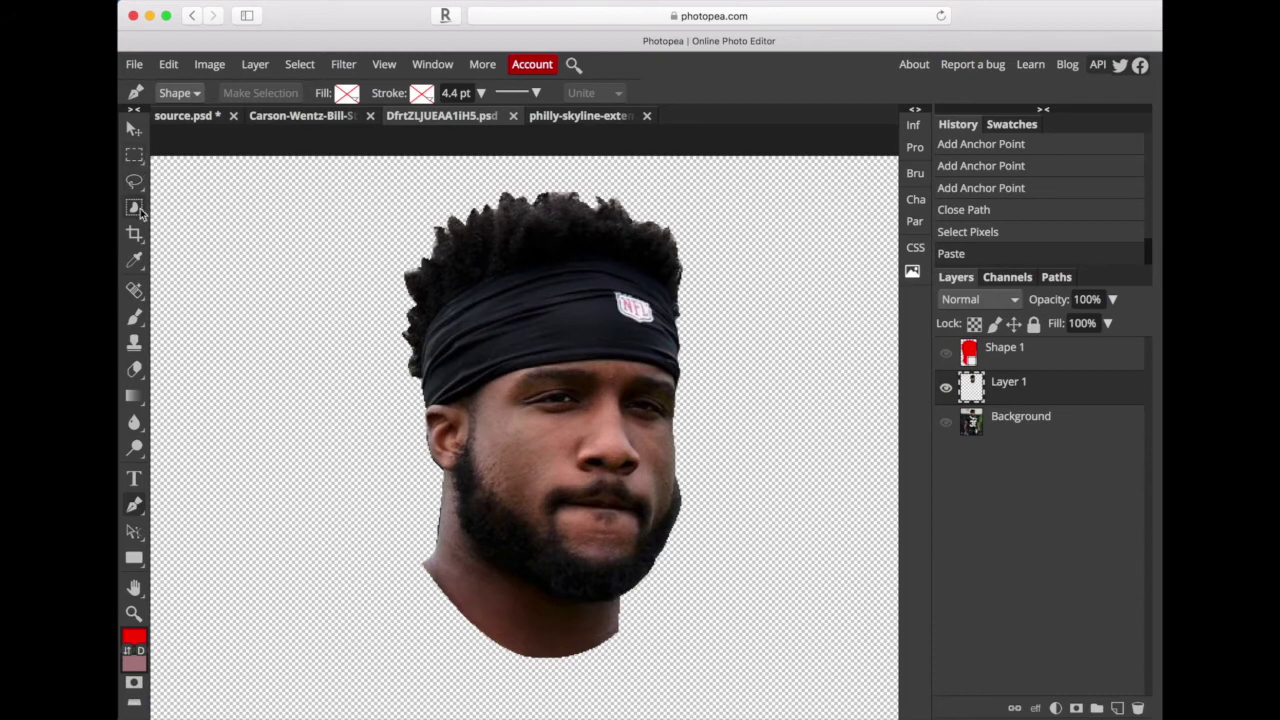
click(135, 234)
drag(305, 160, 780, 698)
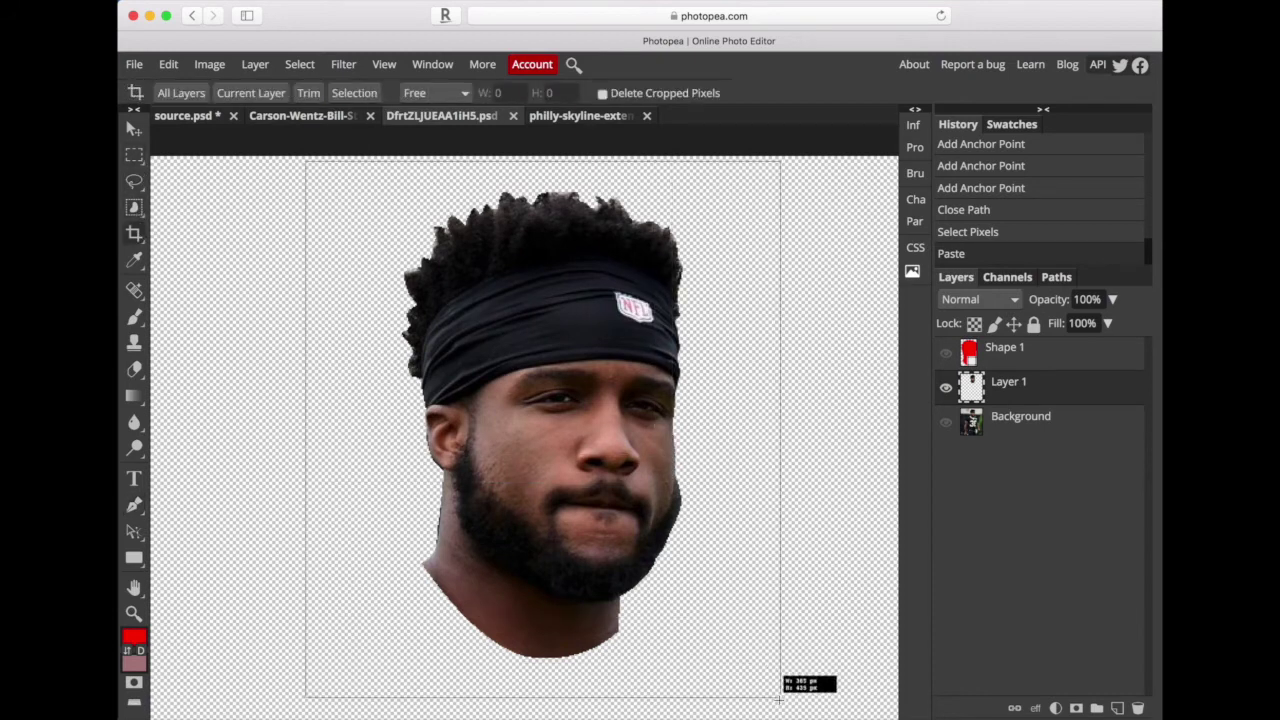
key(Return)
click(134, 64)
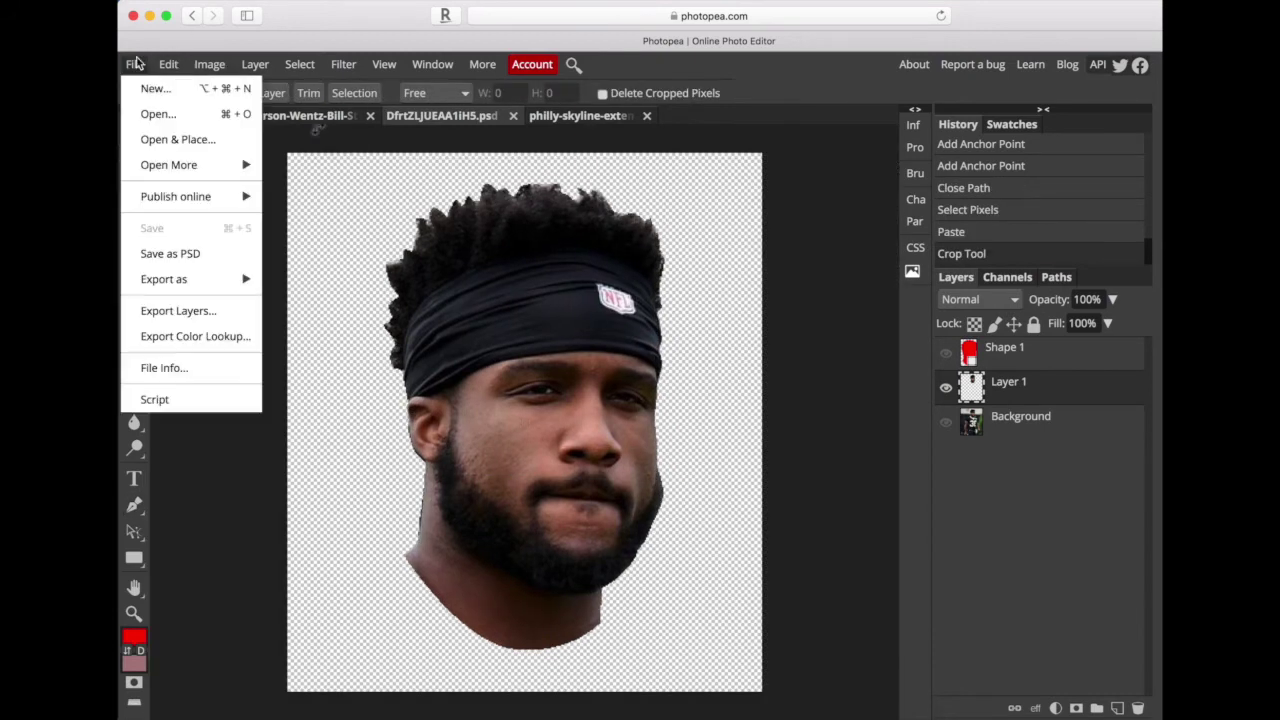
click(262, 281)
click(134, 64)
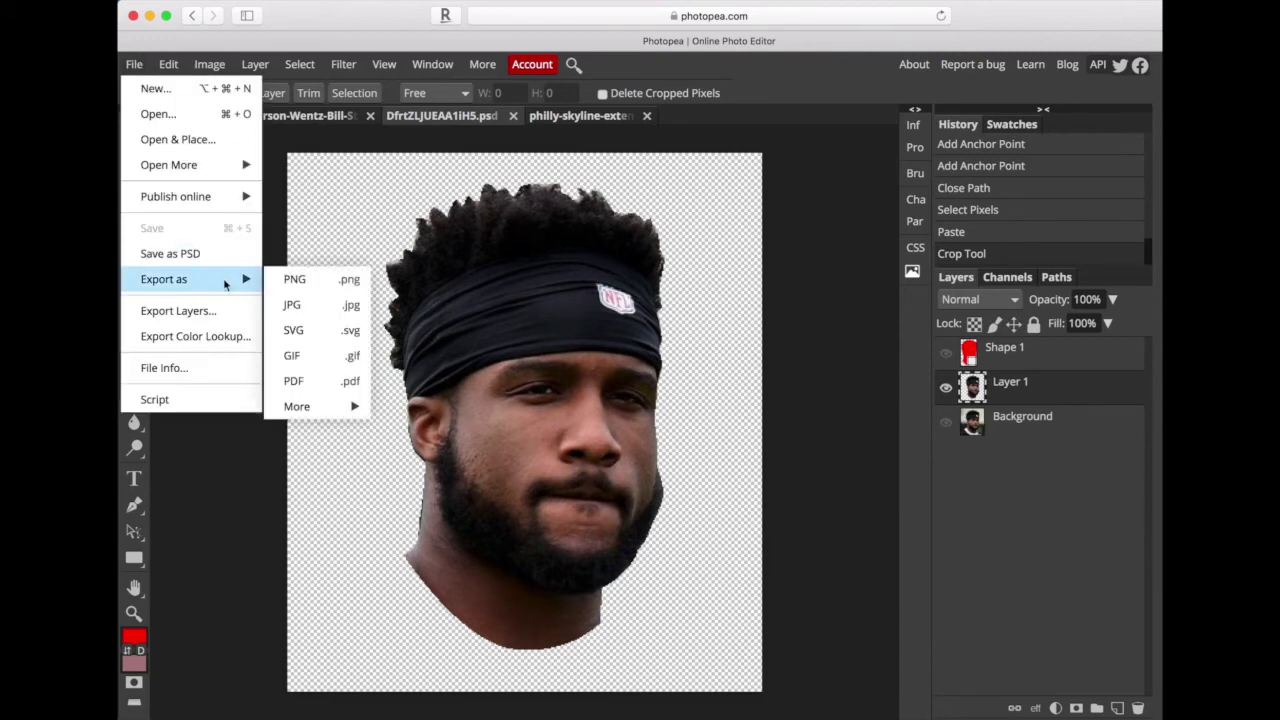
click(295, 277)
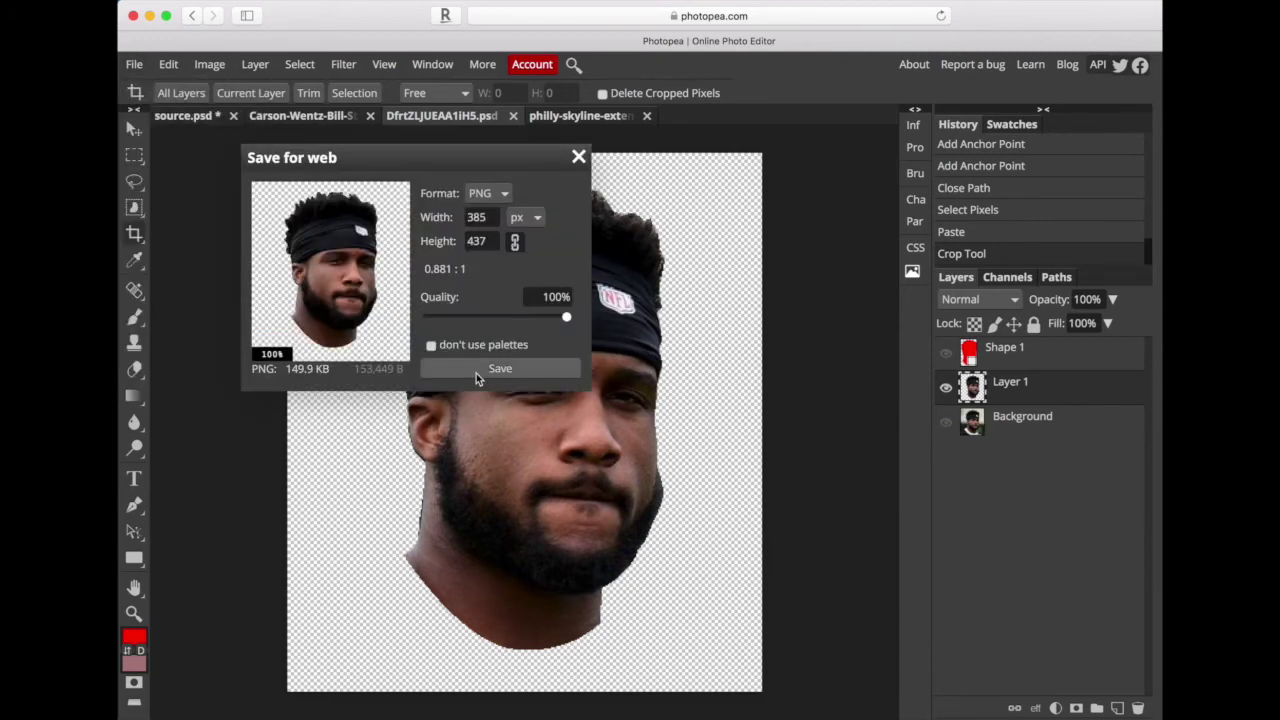
click(476, 369)
Crop the second player's photo tightly around the face and save it as a PNG
click(300, 116)
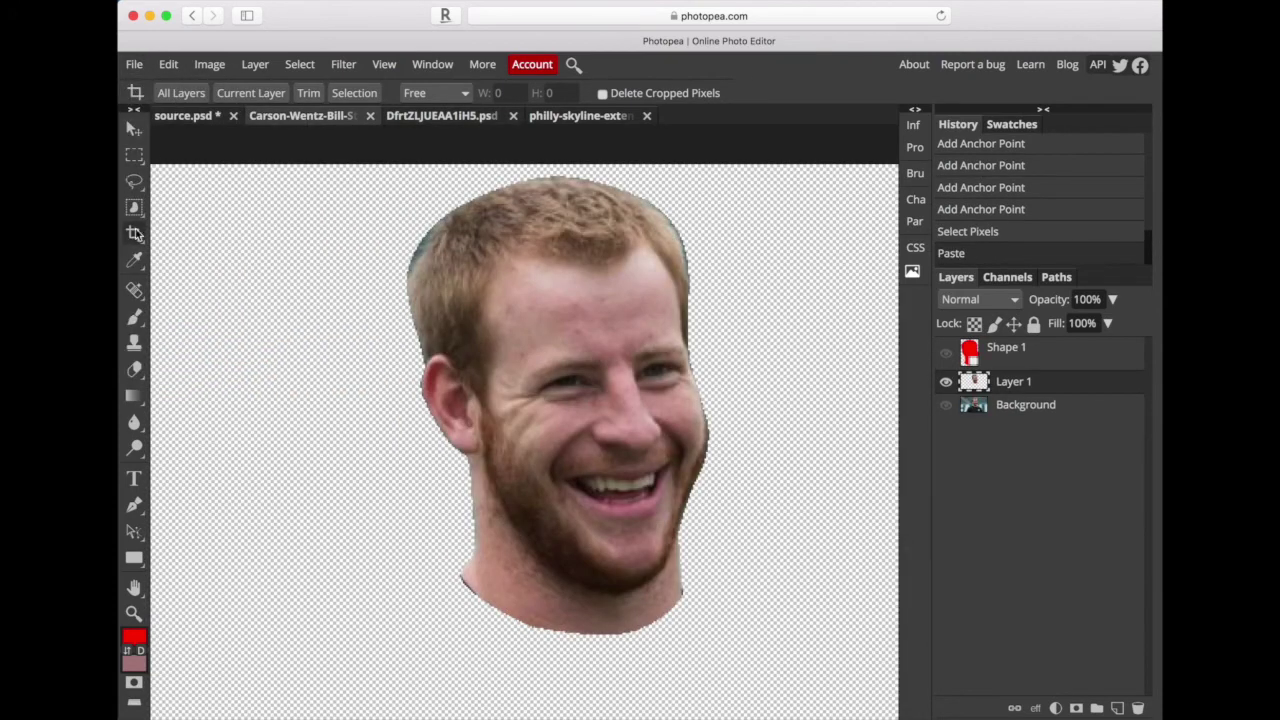
drag(340, 164, 760, 660)
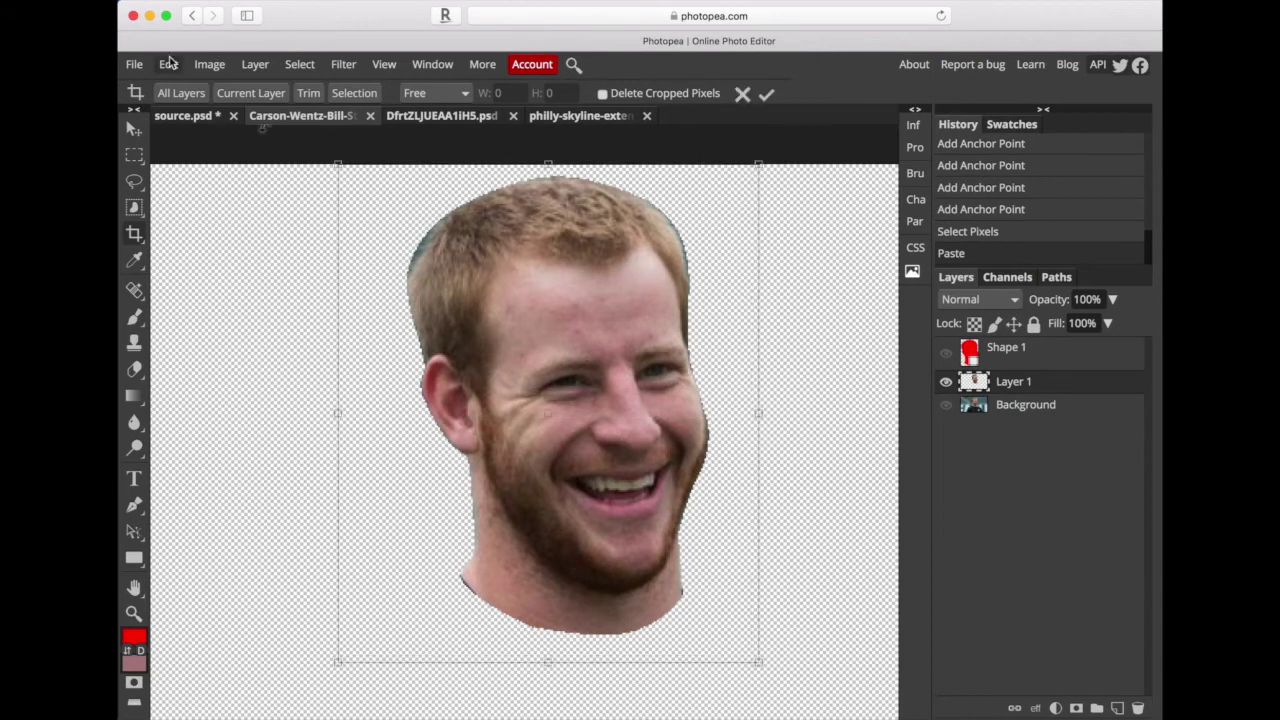
click(134, 64)
click(298, 281)
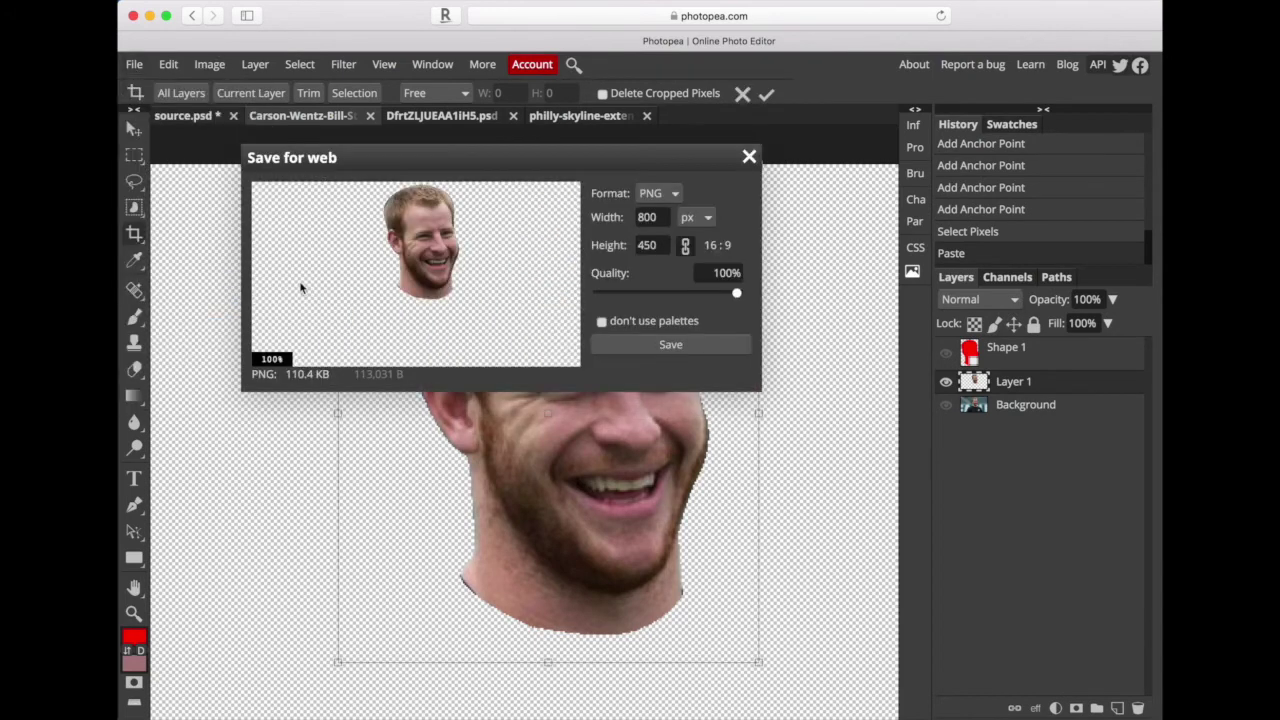
click(665, 344)
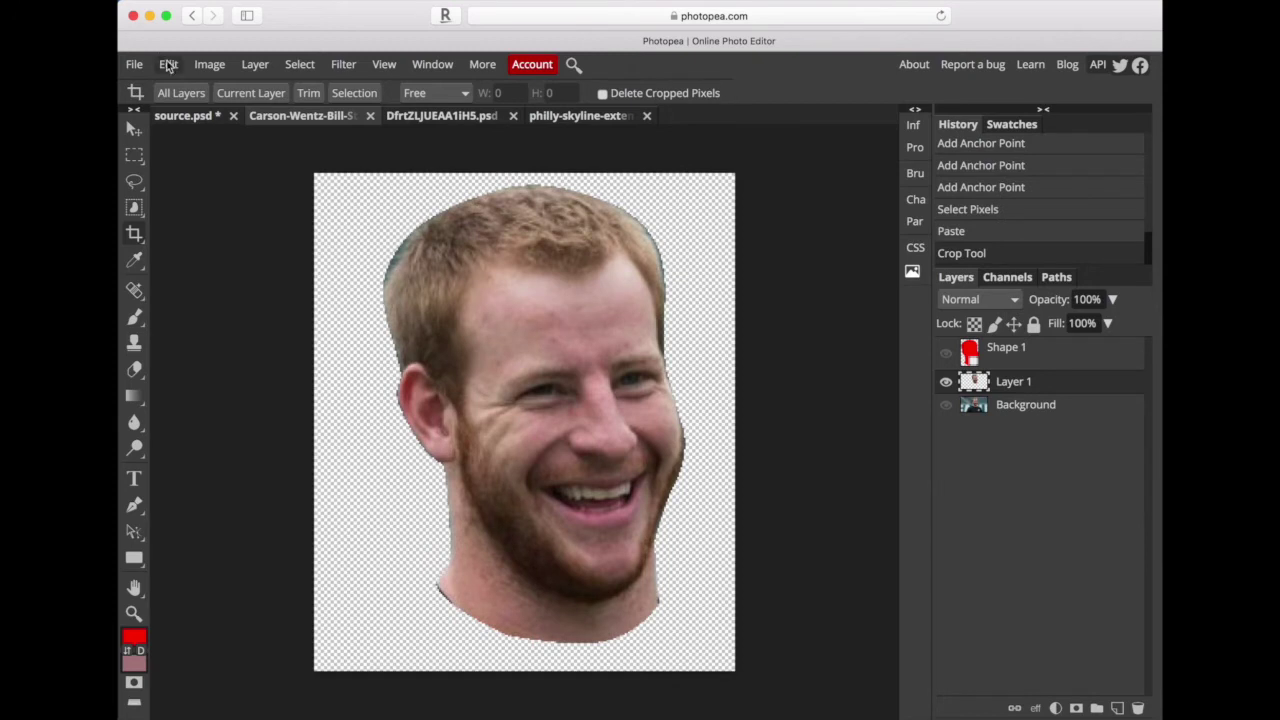
click(134, 64)
click(289, 280)
click(503, 362)
click(191, 115)
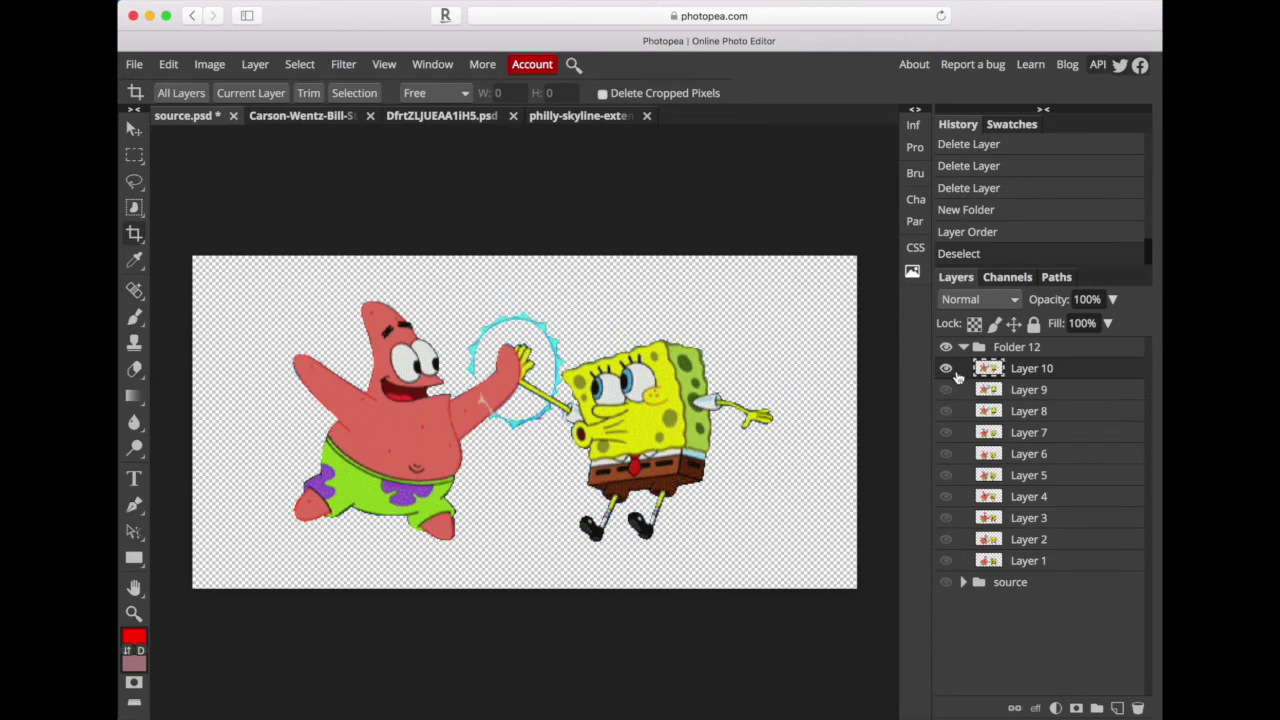
Hide Layer 10 and Layer 1 so that only Layer 2 shows on the canvas
click(946, 369)
click(946, 560)
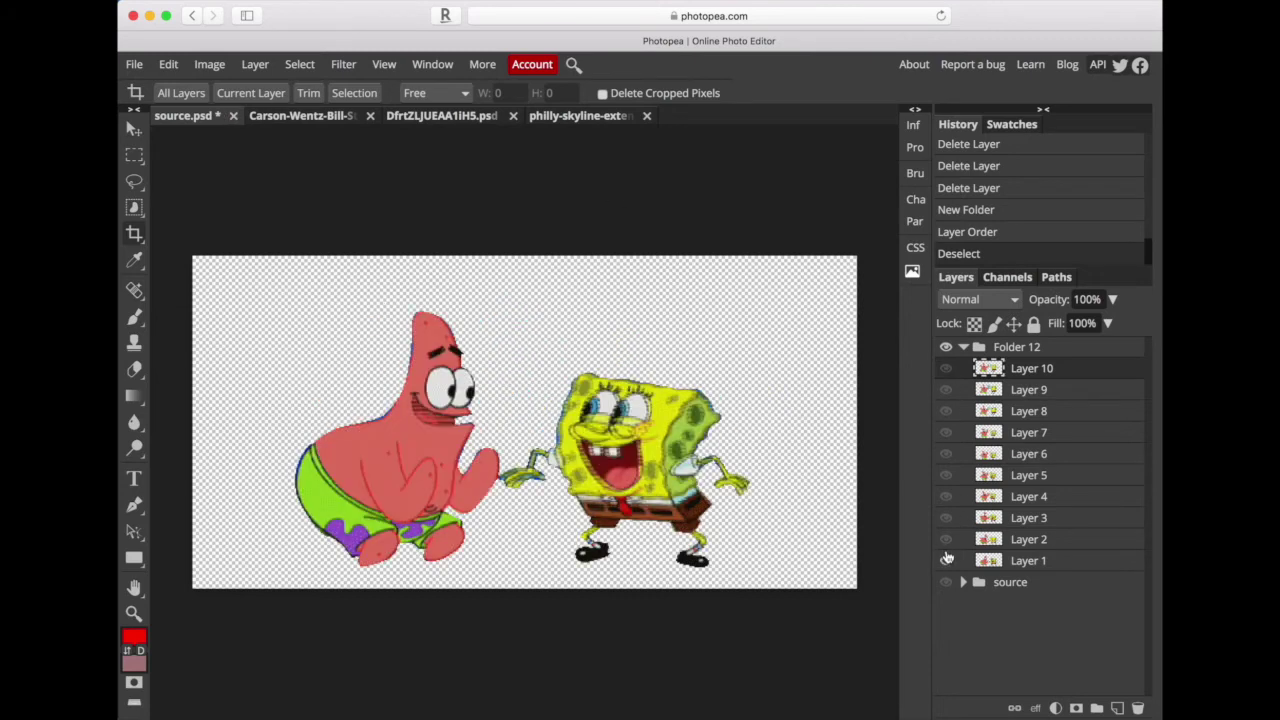
click(947, 539)
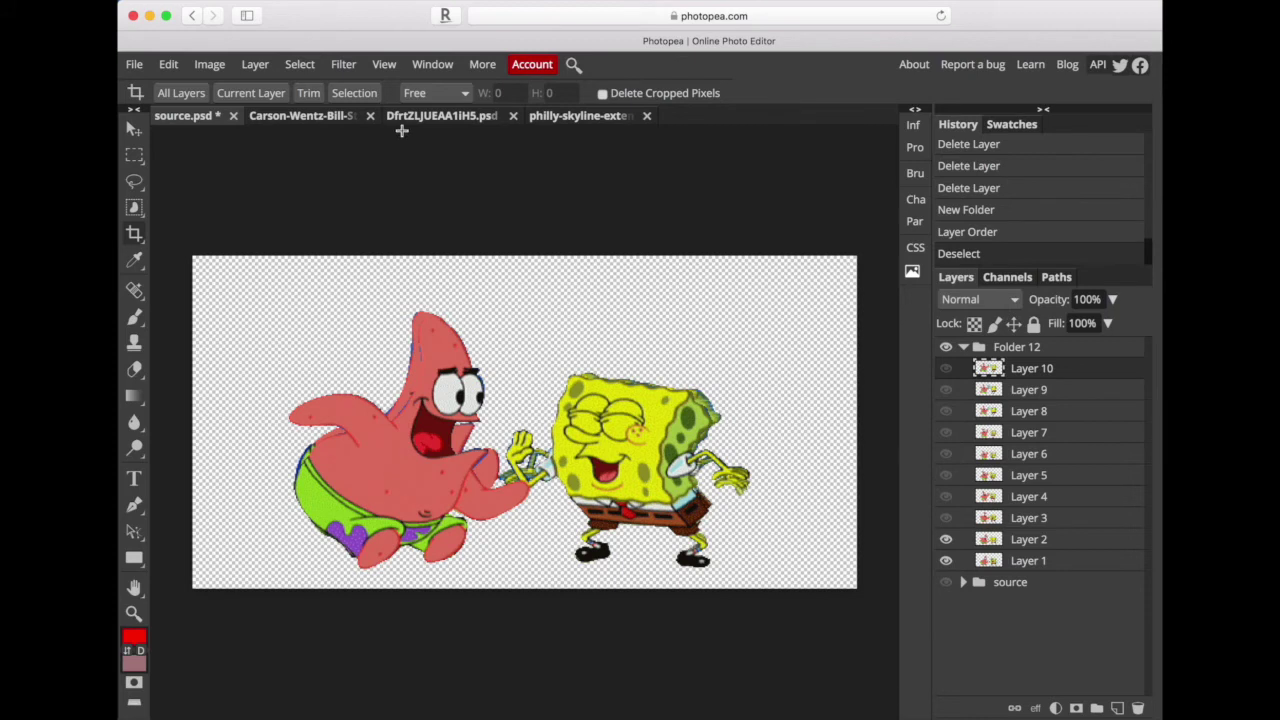
click(945, 560)
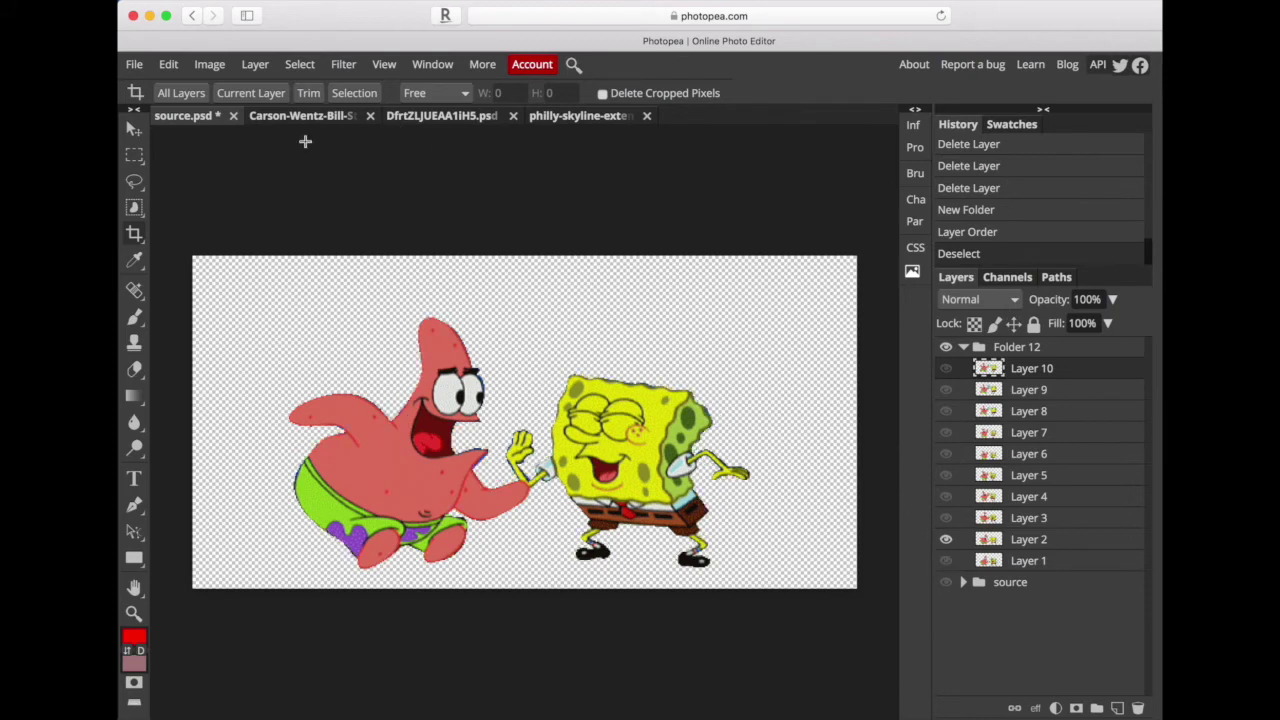
click(145, 68)
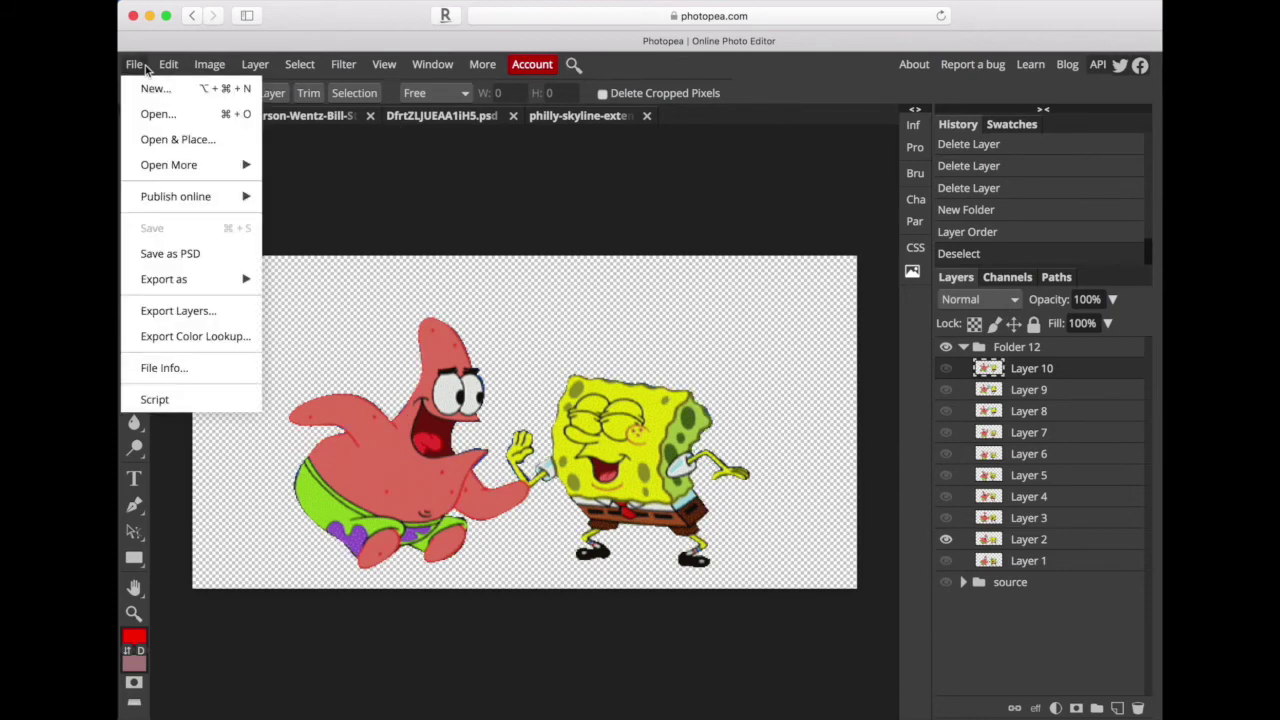
Place the player's face and colorize it yellow (hue 67, saturation 83, lightness -26)
click(194, 141)
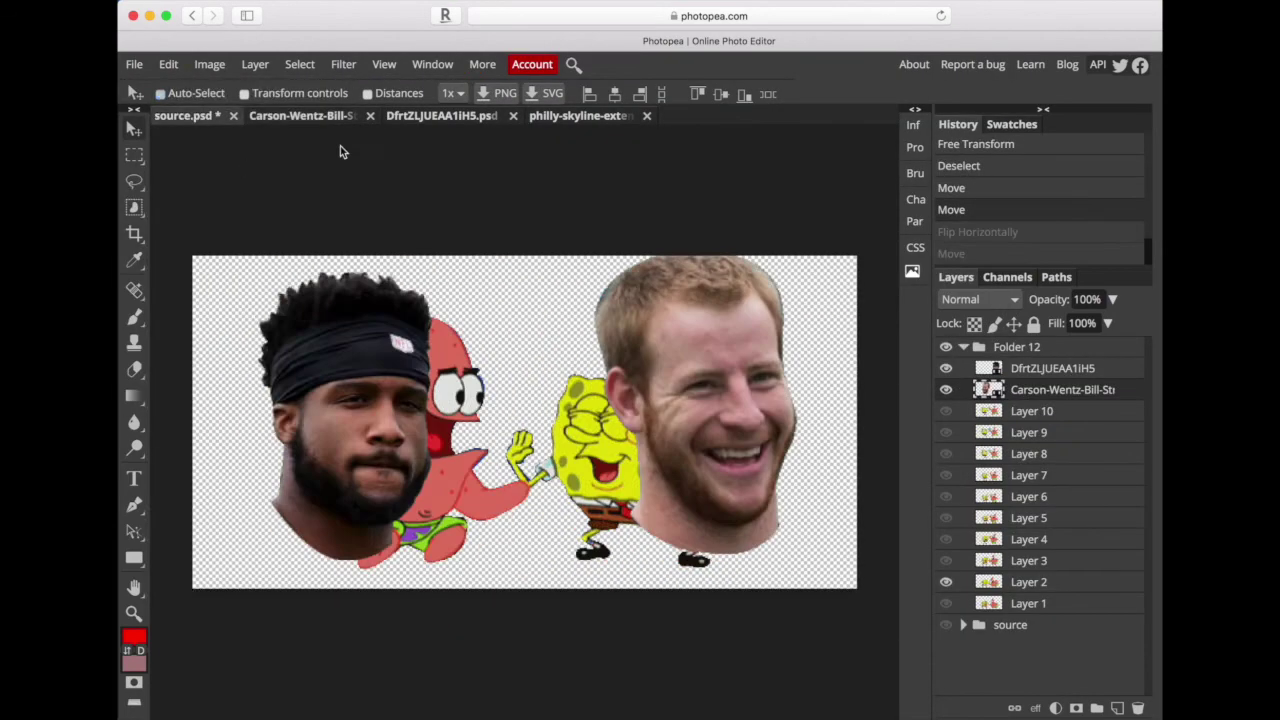
click(134, 66)
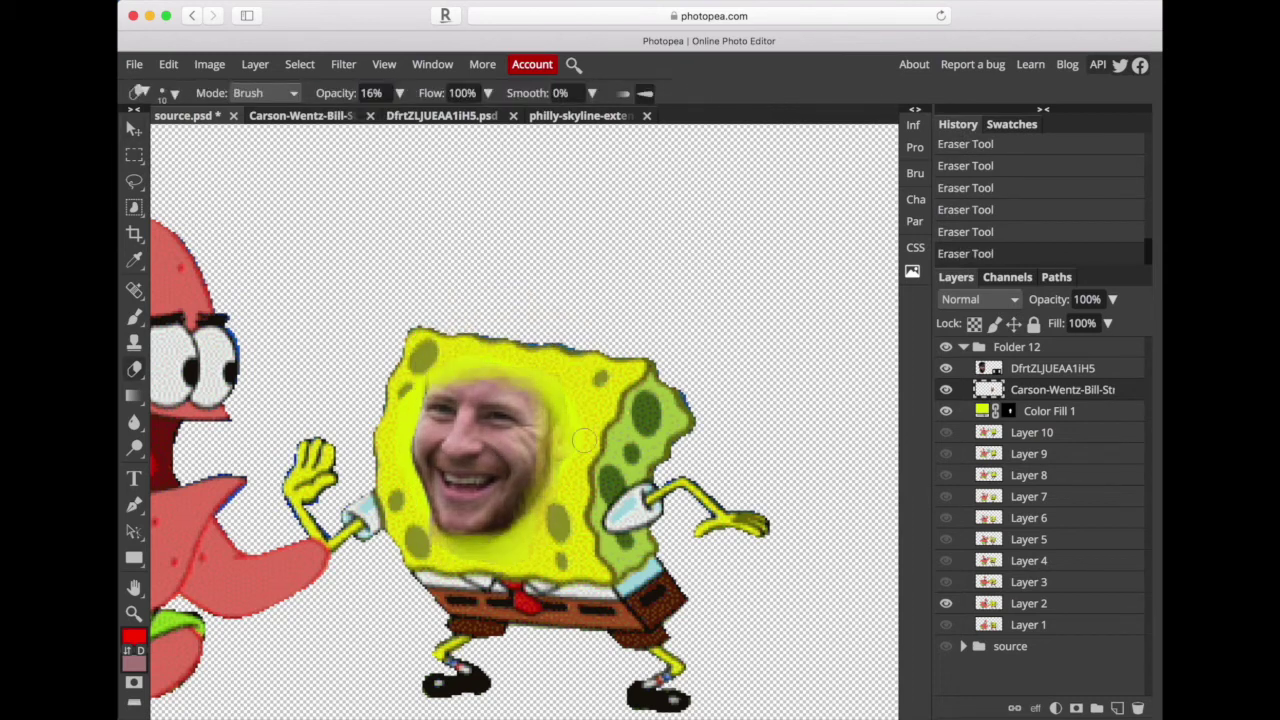
key(ctrl+u)
drag(345, 143, 932, 141)
click(720, 343)
mouse_move(833, 220)
mouse_down()
mouse_move(747, 220)
mouse_move(879, 220)
mouse_up()
drag(854, 267, 930, 267)
drag(833, 315, 803, 315)
drag(879, 220, 890, 220)
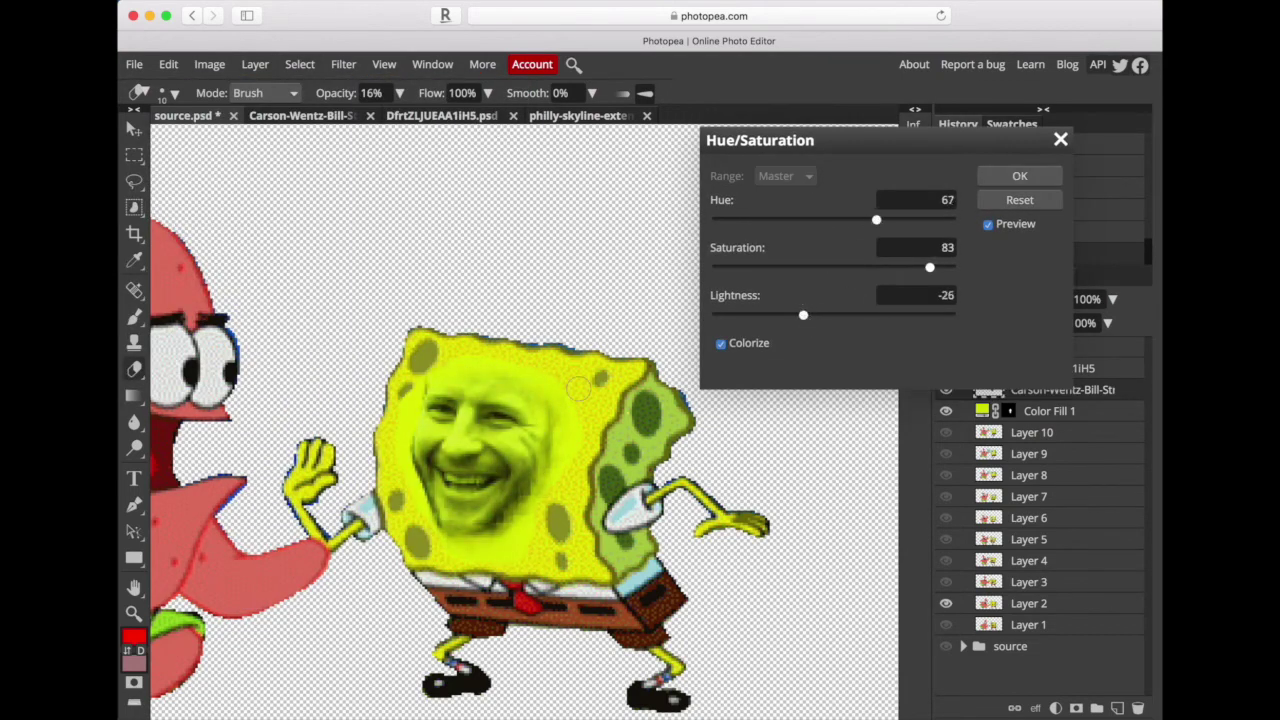
key(Return)
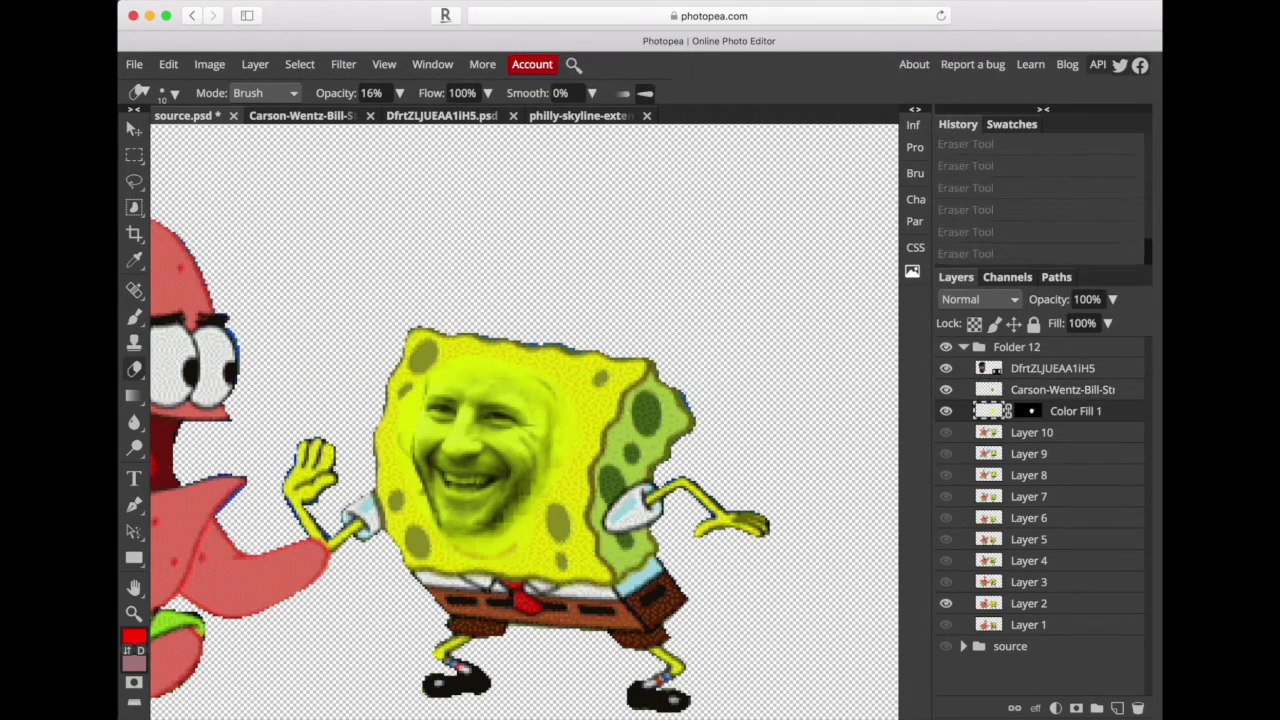
key(ctrl+alt+z)
key(ctrl+alt+z)
key(ctrl+alt+z)
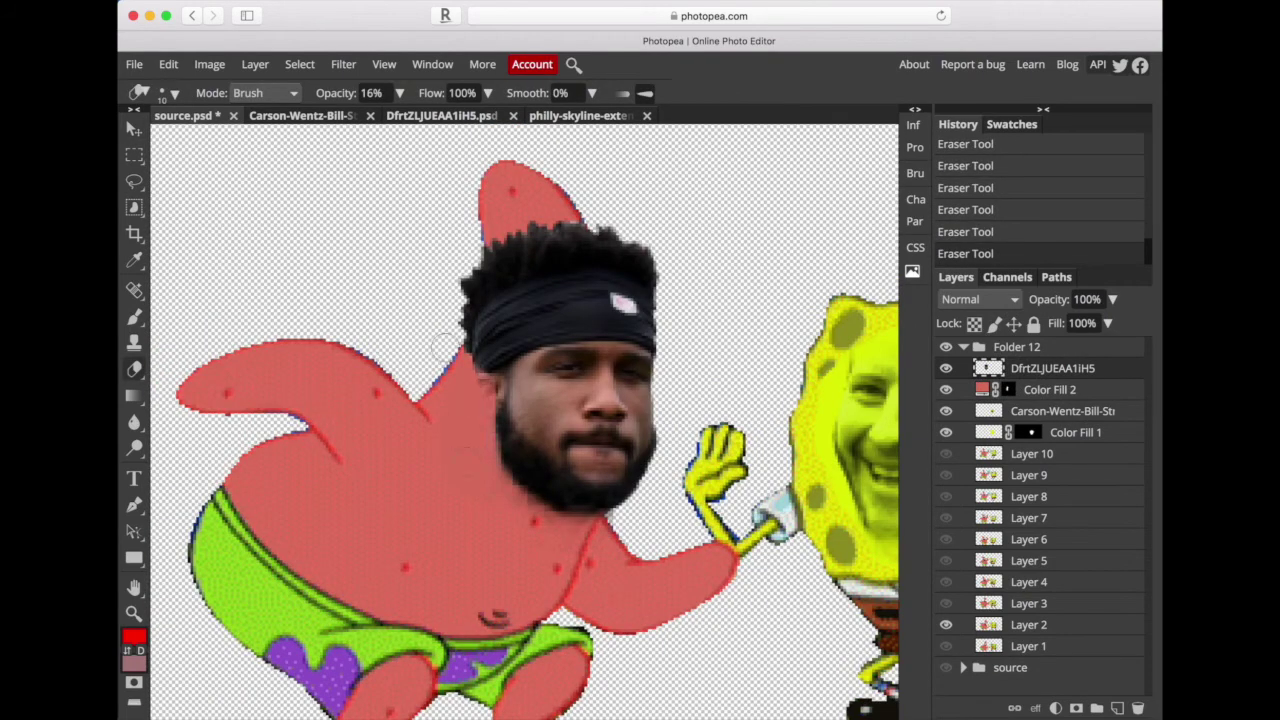
Colorize Patrick's face reddish, erase its left hair edge, and hide the body layers
click(209, 64)
key(ctrl+u)
drag(757, 219, 846, 219)
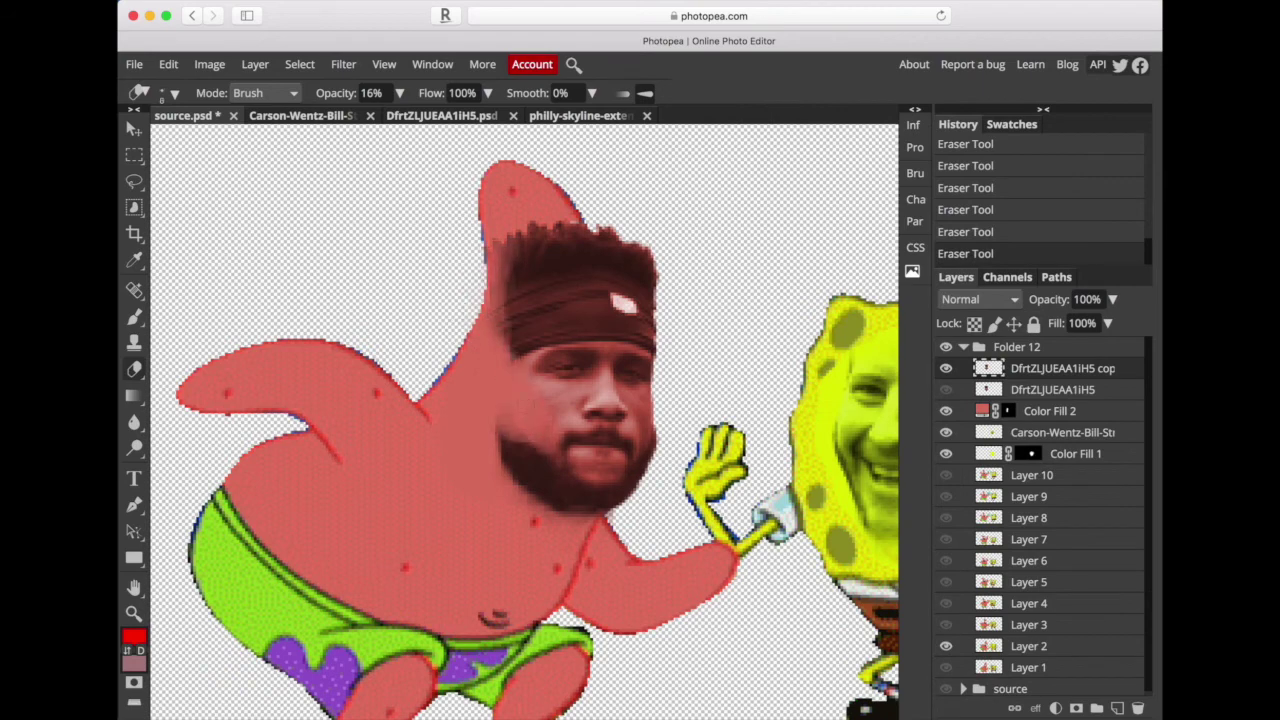
drag(520, 292, 518, 356)
key(ctrl+0)
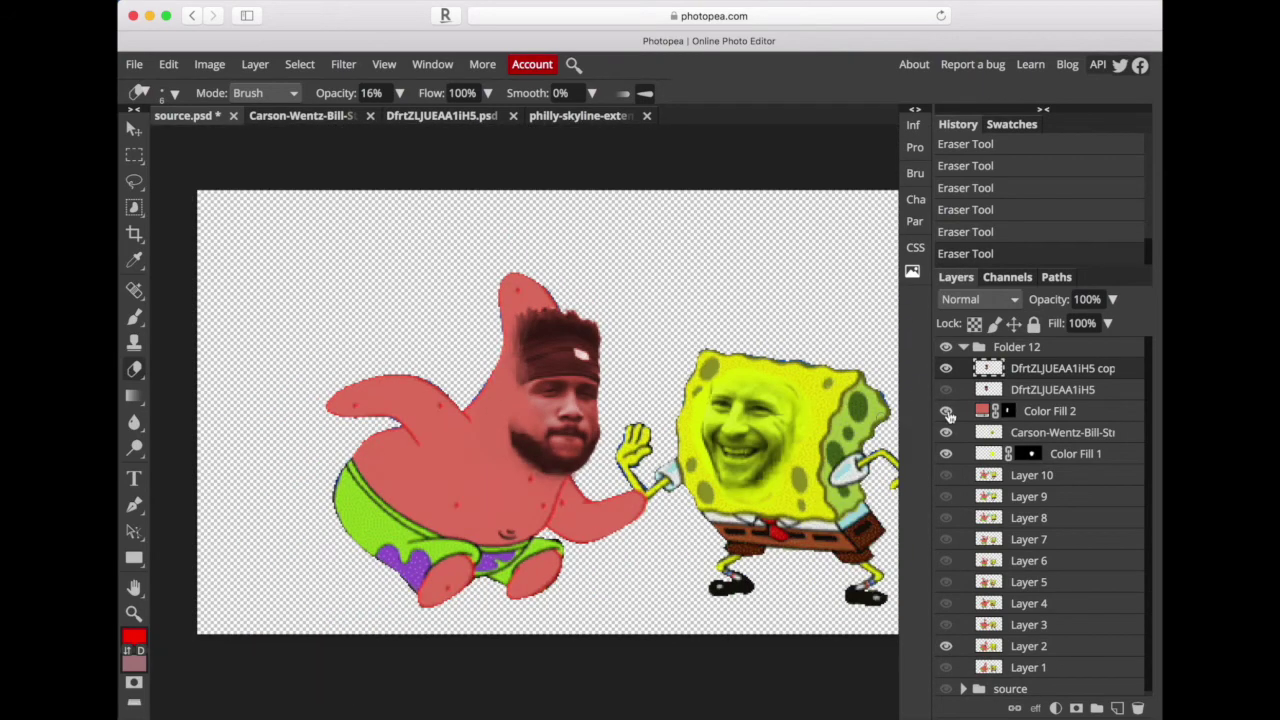
drag(946, 457, 946, 411)
click(134, 64)
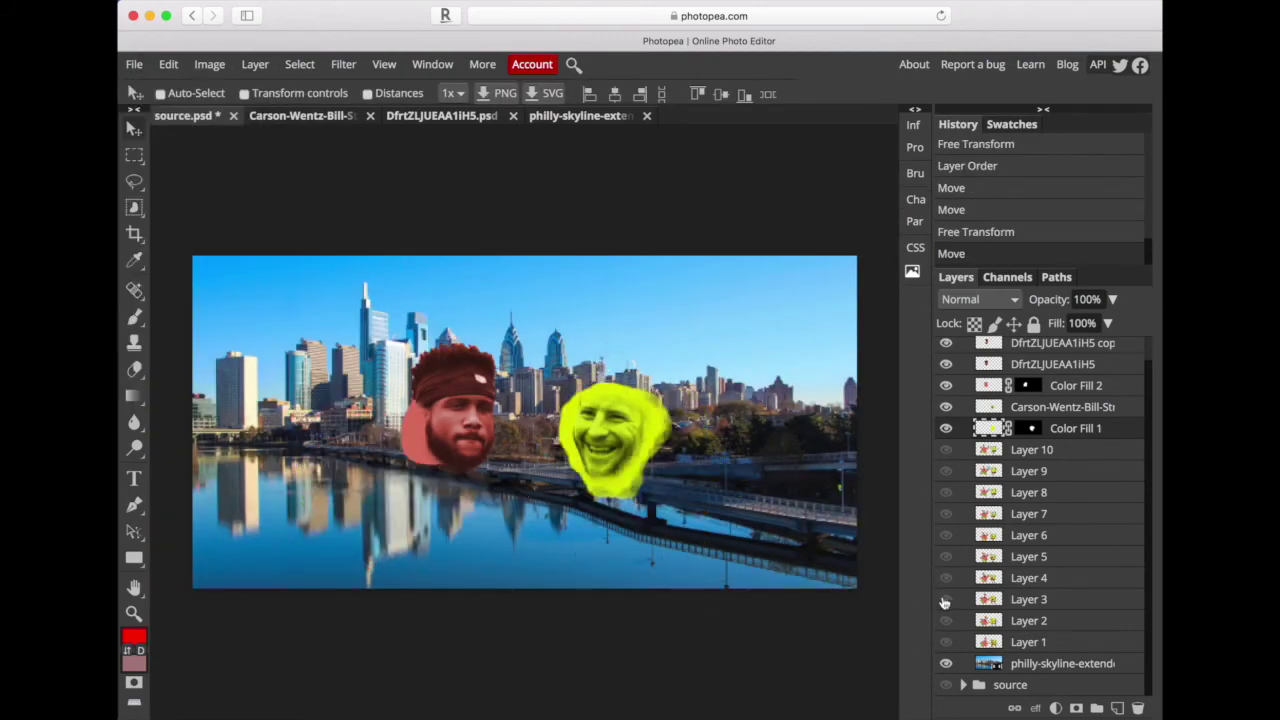
Show the Layer 3 pose and refit Patrick's face to match it
click(945, 599)
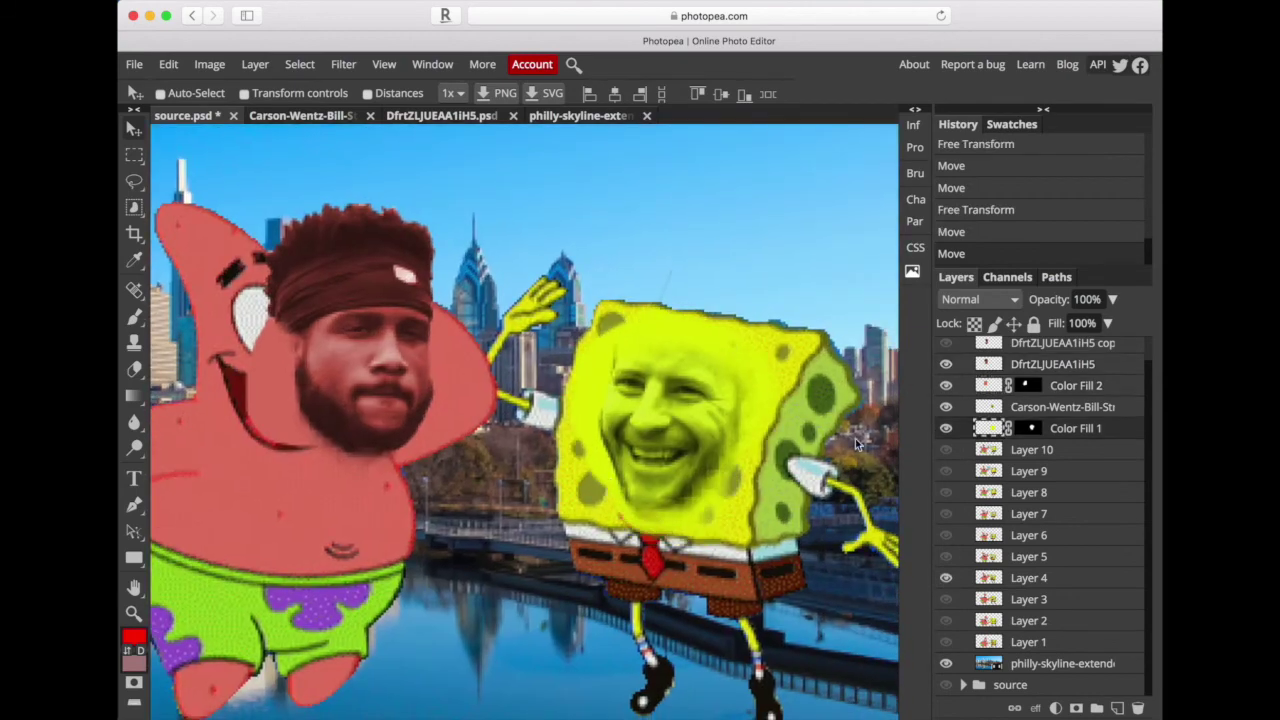
click(209, 64)
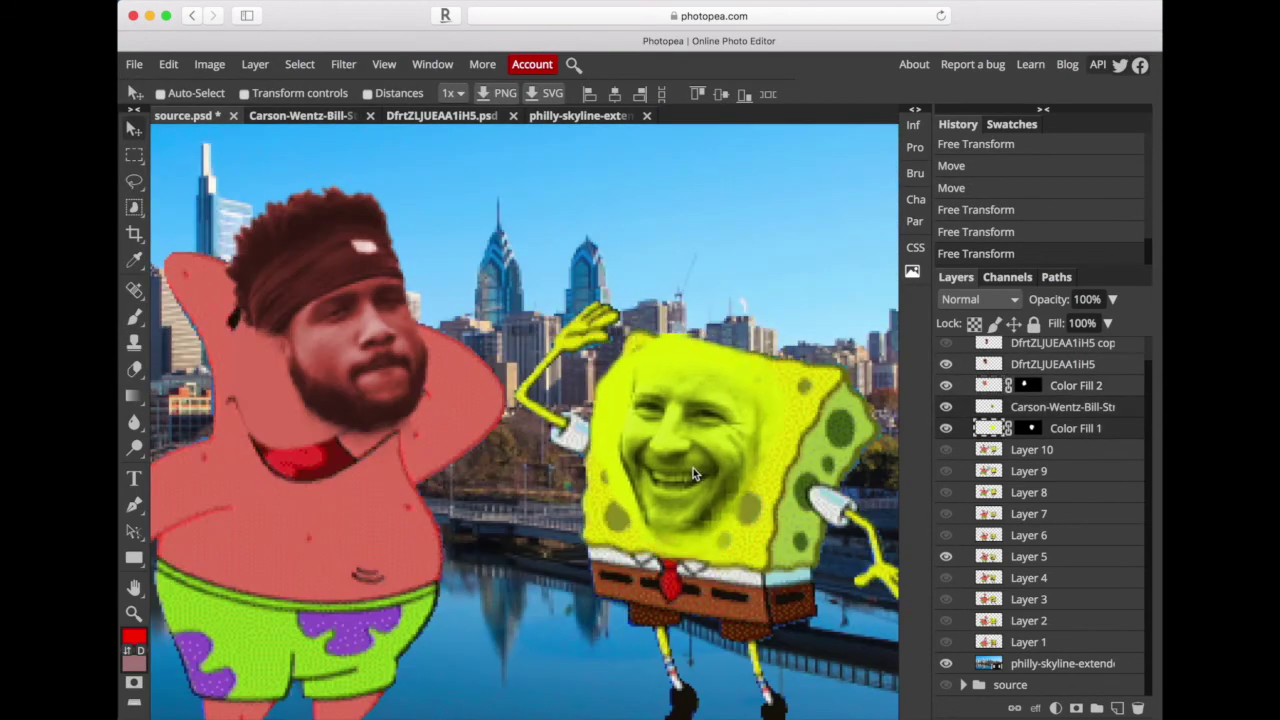
click(1060, 380)
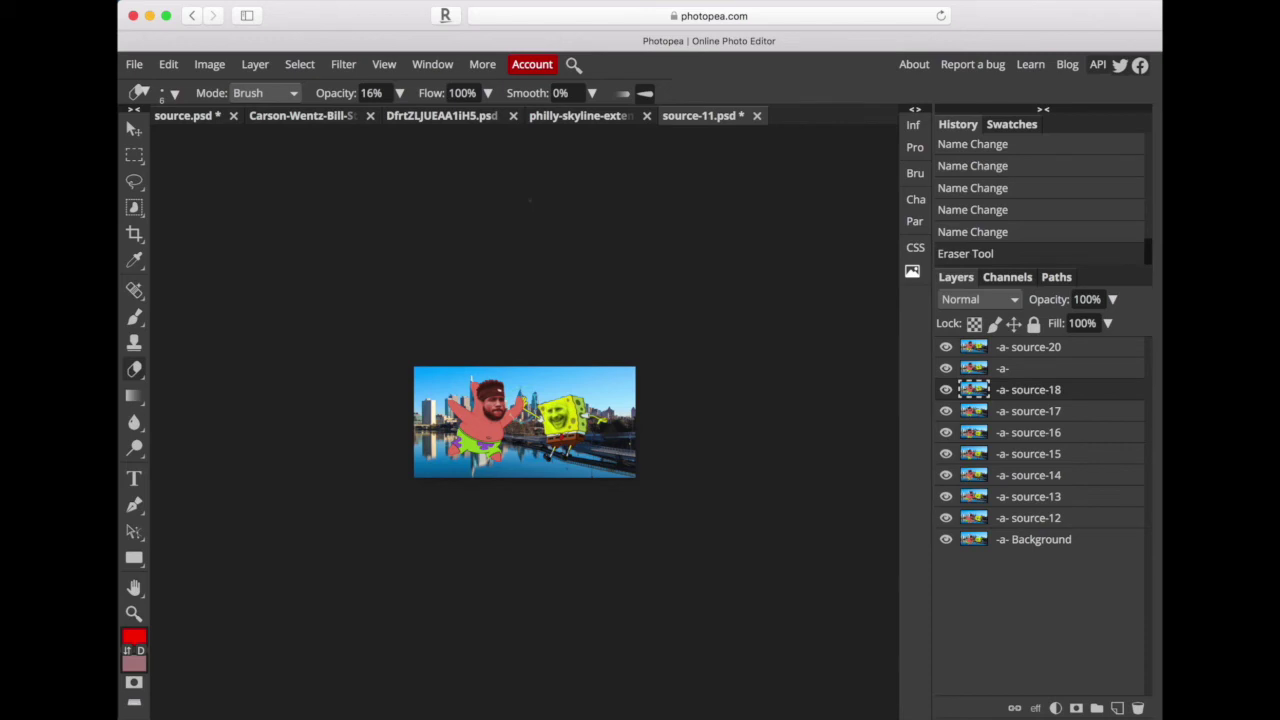
Open the File menu in the new source-11.psd frame document
click(133, 64)
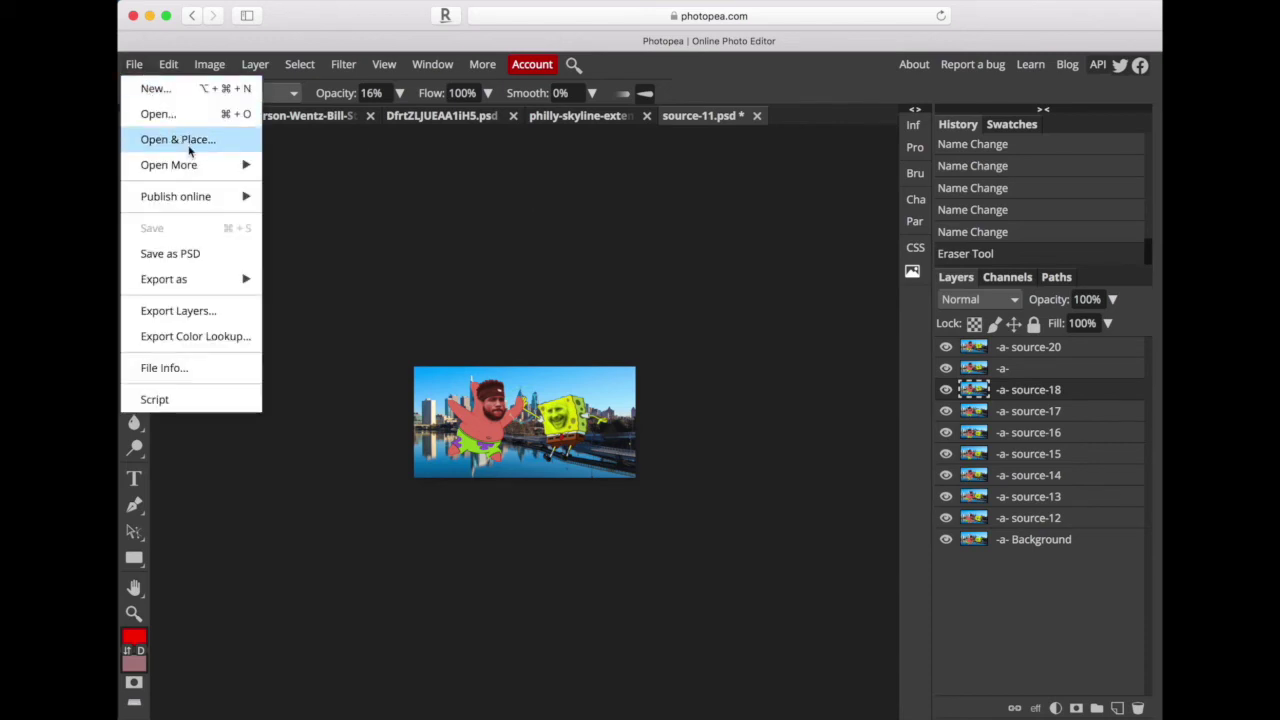
click(770, 355)
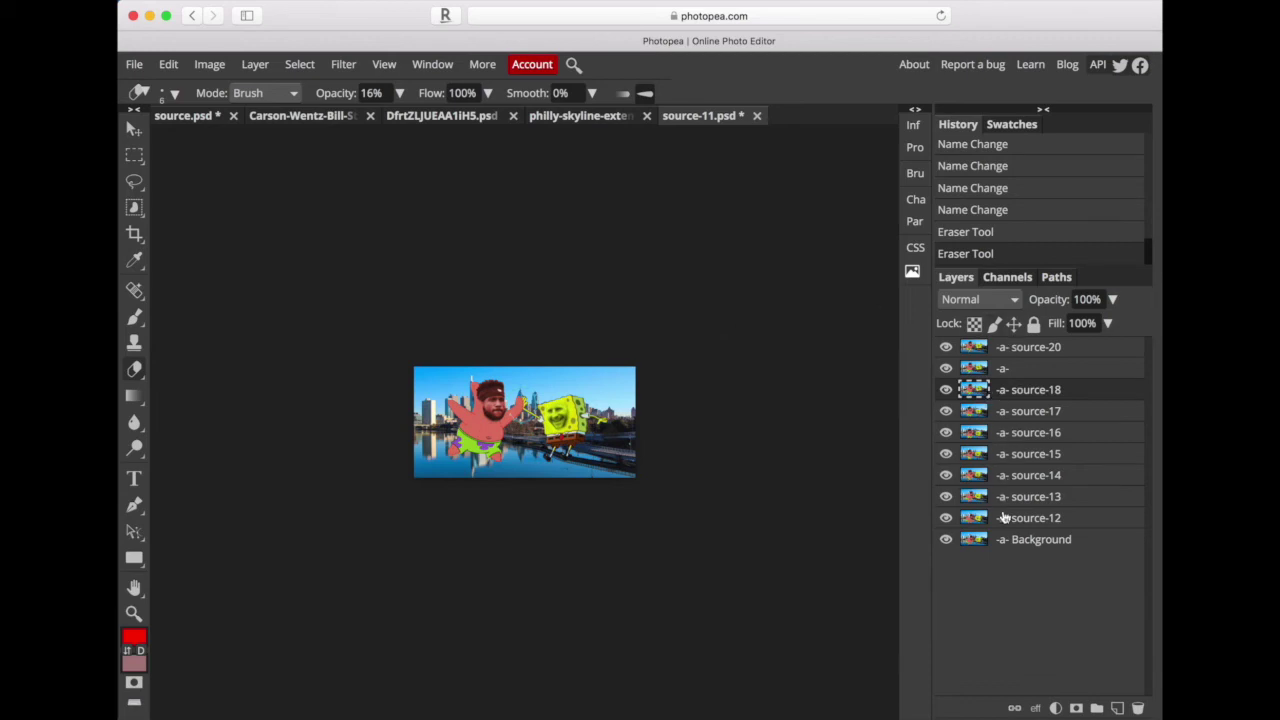
double_click(1007, 543)
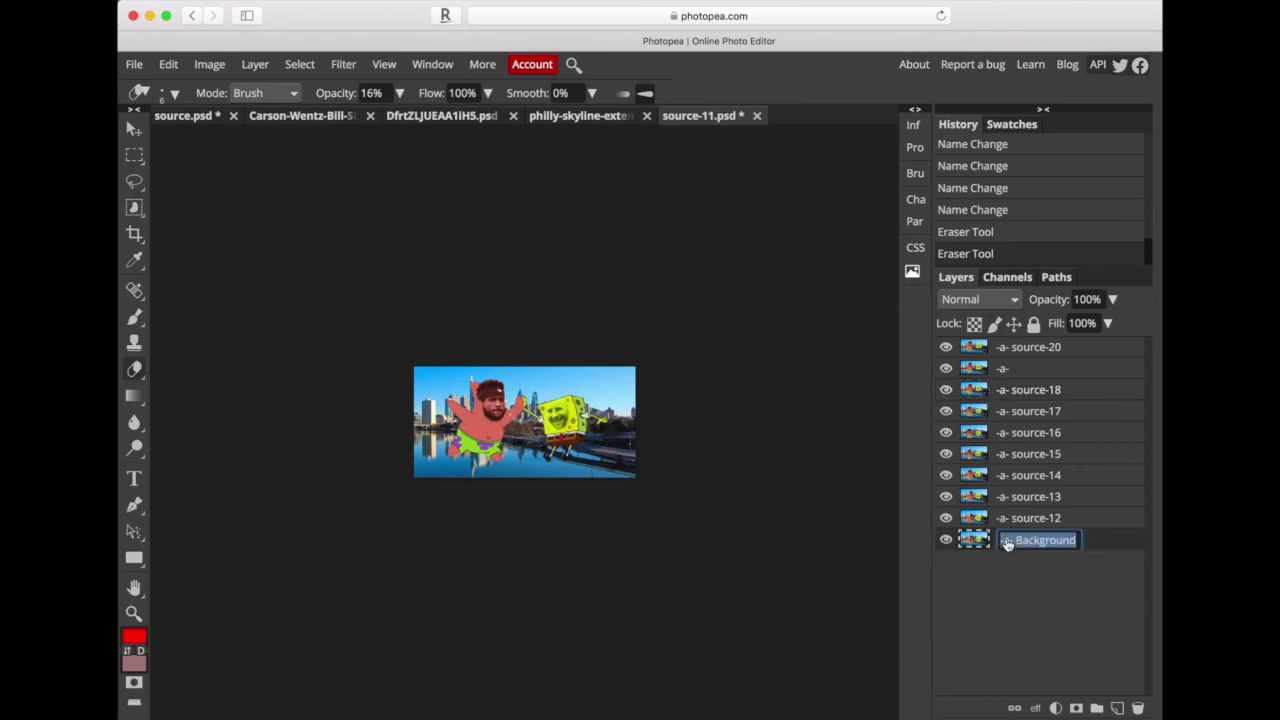
Rename the bottom two layers to _a_ frame1 and _a_ frame 2
click(1014, 540)
key(BackSpace)
key(BackSpace)
key(BackSpace)
text(_)
text(a_)
double_click(1023, 519)
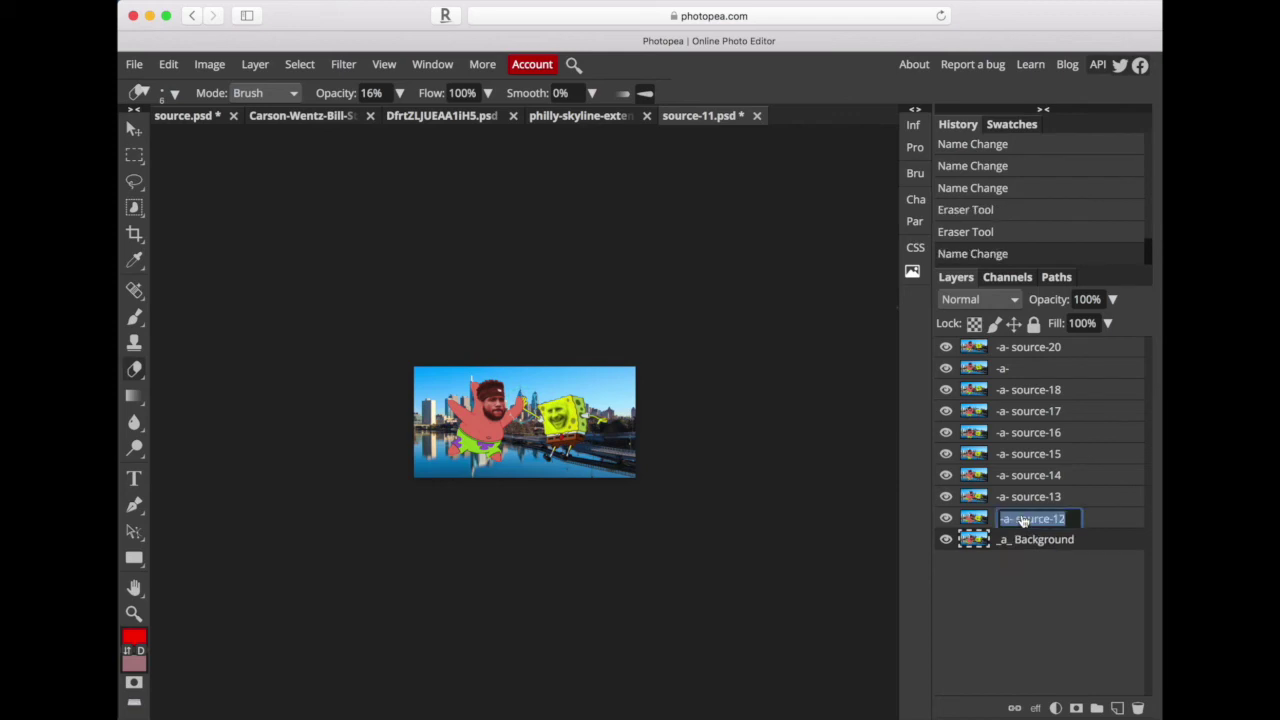
text(_a)
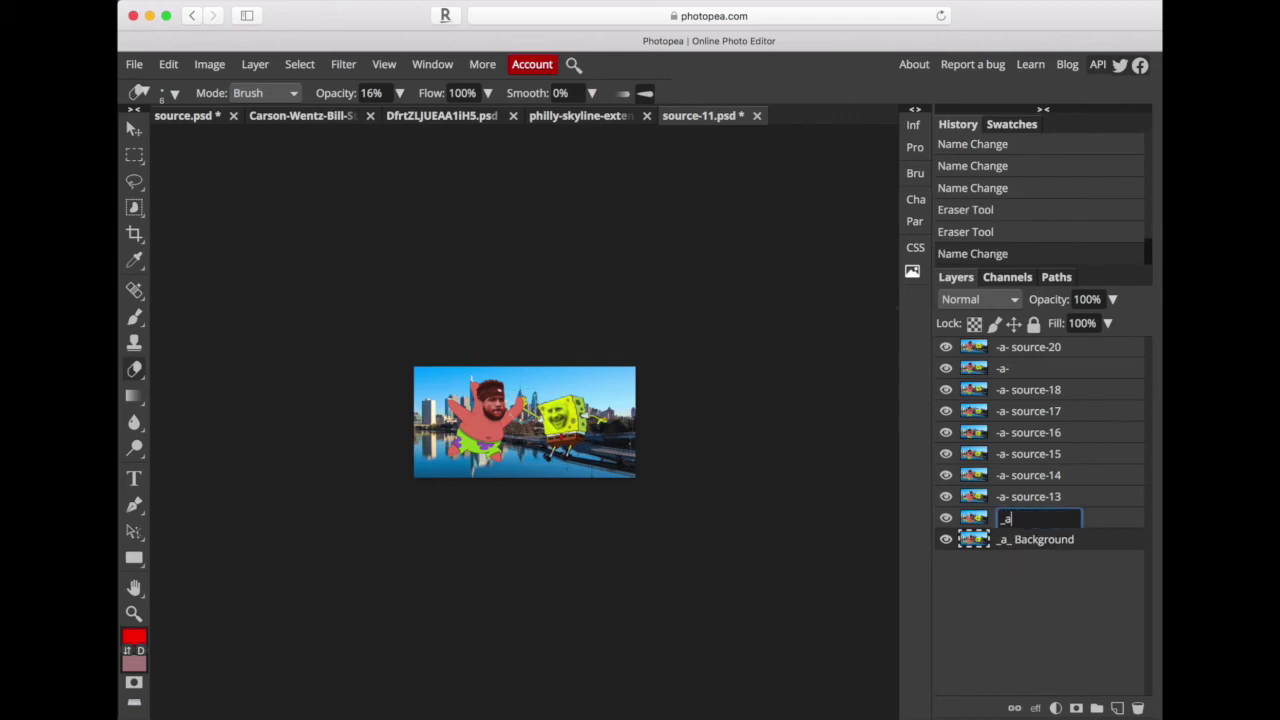
text(_ fram)
text(2)
key(BackSpace)
text(e 2)
double_click(1040, 543)
drag(1018, 540, 1144, 543)
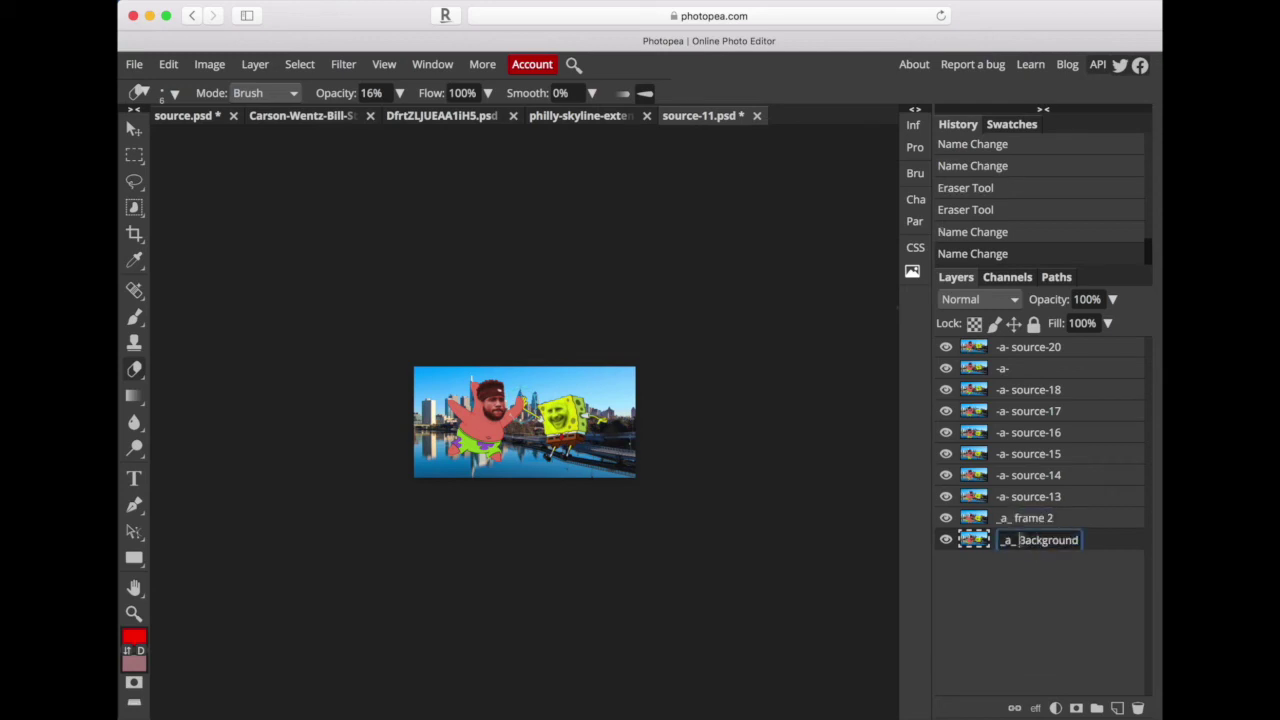
text(frame1)
key(Return)
Rename the next layers to _a_ frame3 and _a_ frame 4, and begin naming frame 5
double_click(1045, 500)
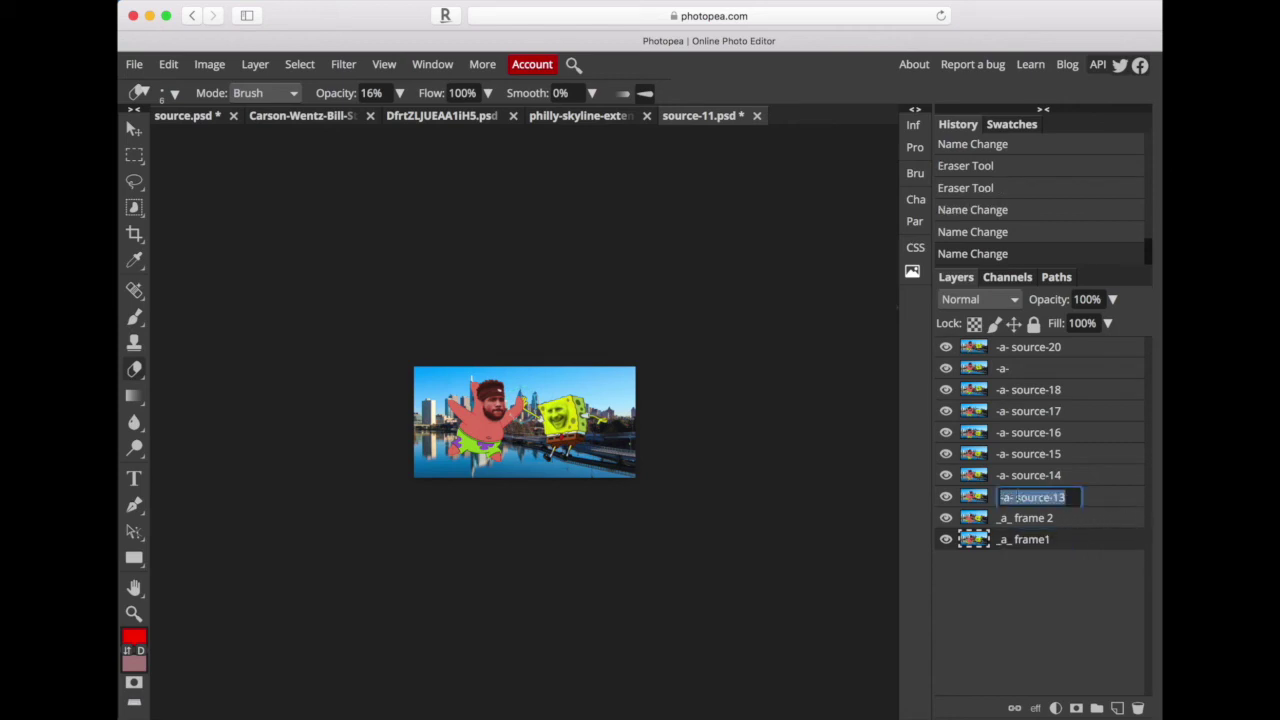
text(_a_ frame)
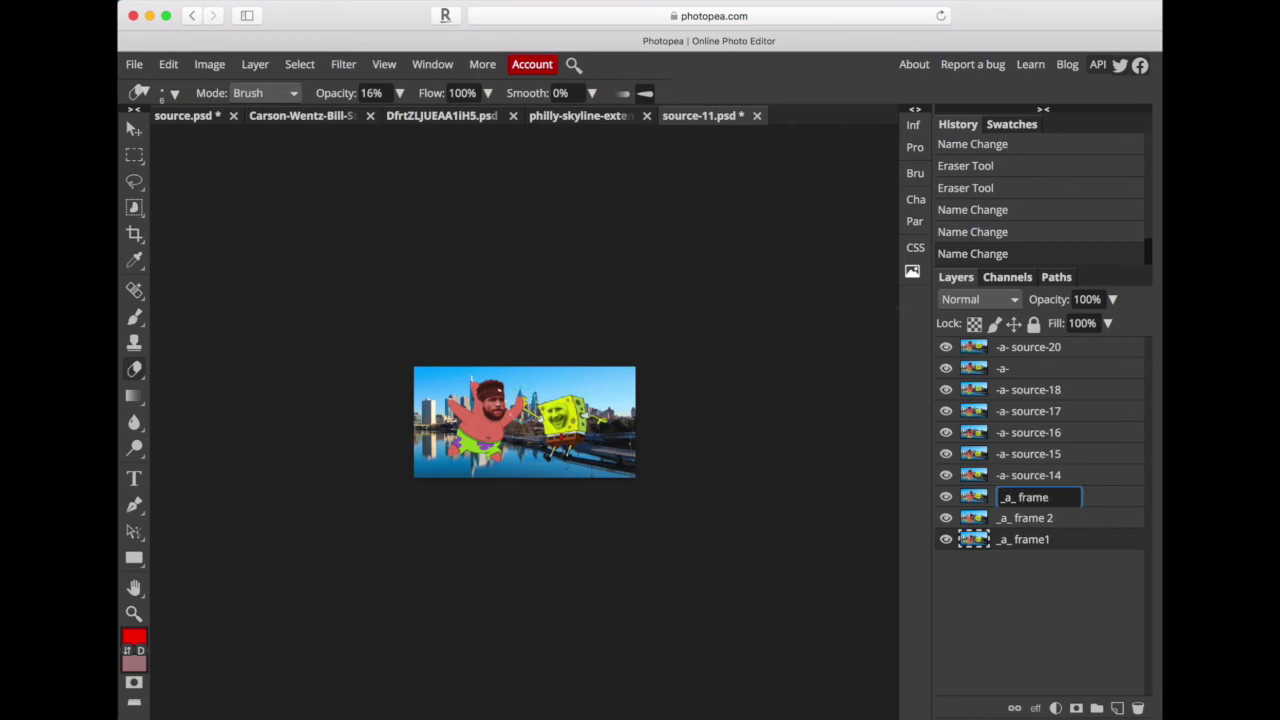
text(3)
double_click(1030, 476)
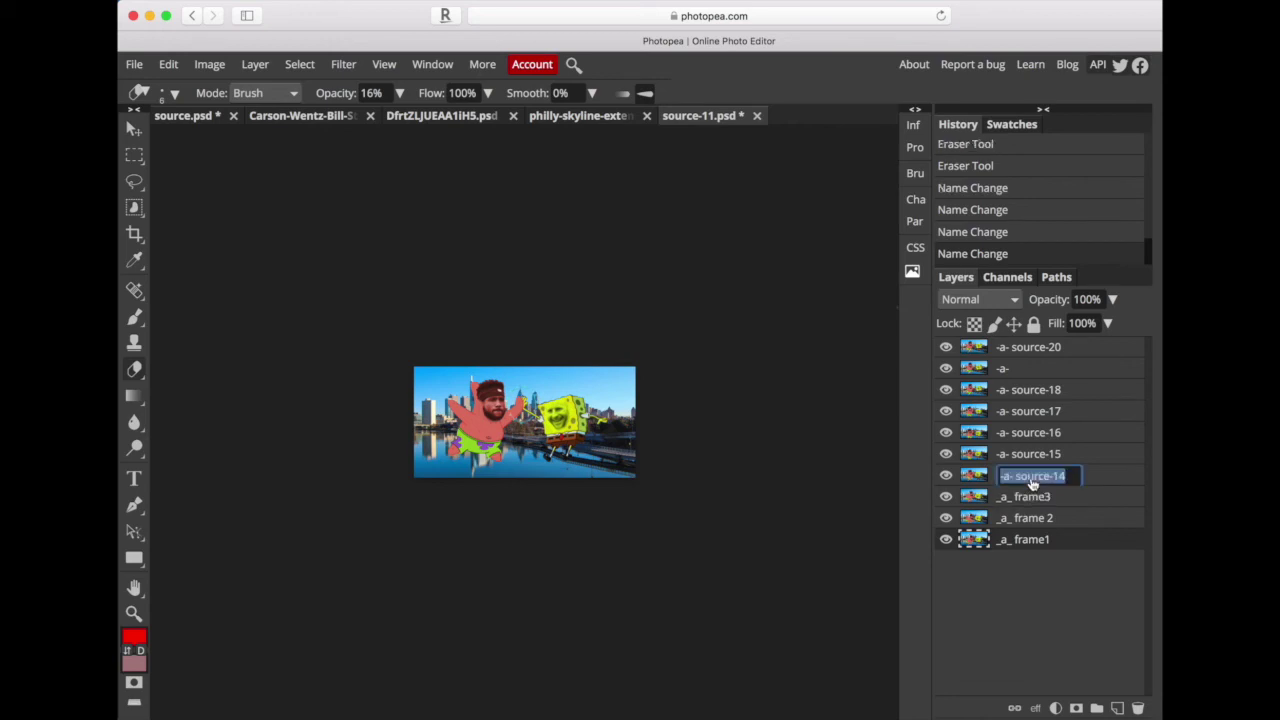
text(_a_)
text( frame )
text(4)
double_click(1049, 455)
text(_)
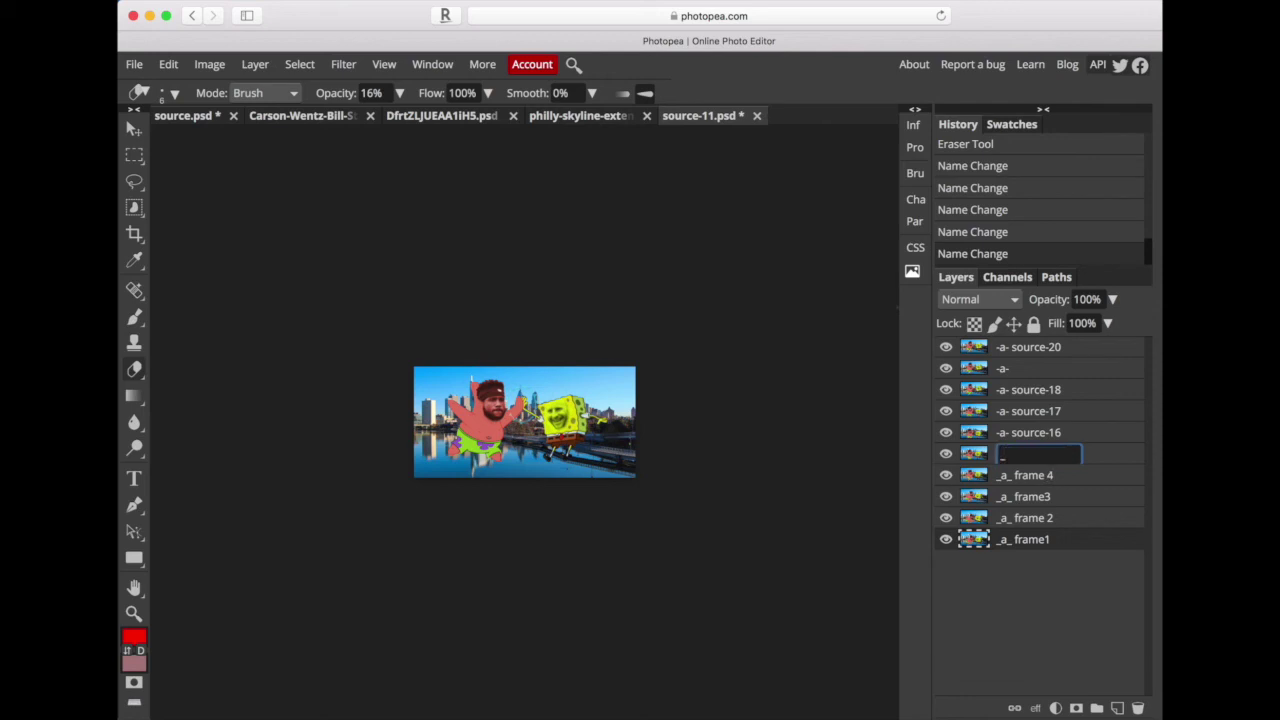
text(a_)
text( frames)
text( 5)
Confirm _a_ frame 5 and rename the next layers _a_ frame 6, _a_ frame 7, _a_ frame 8
key(Return)
double_click(1055, 433)
text(_a_ frame 6)
double_click(1041, 412)
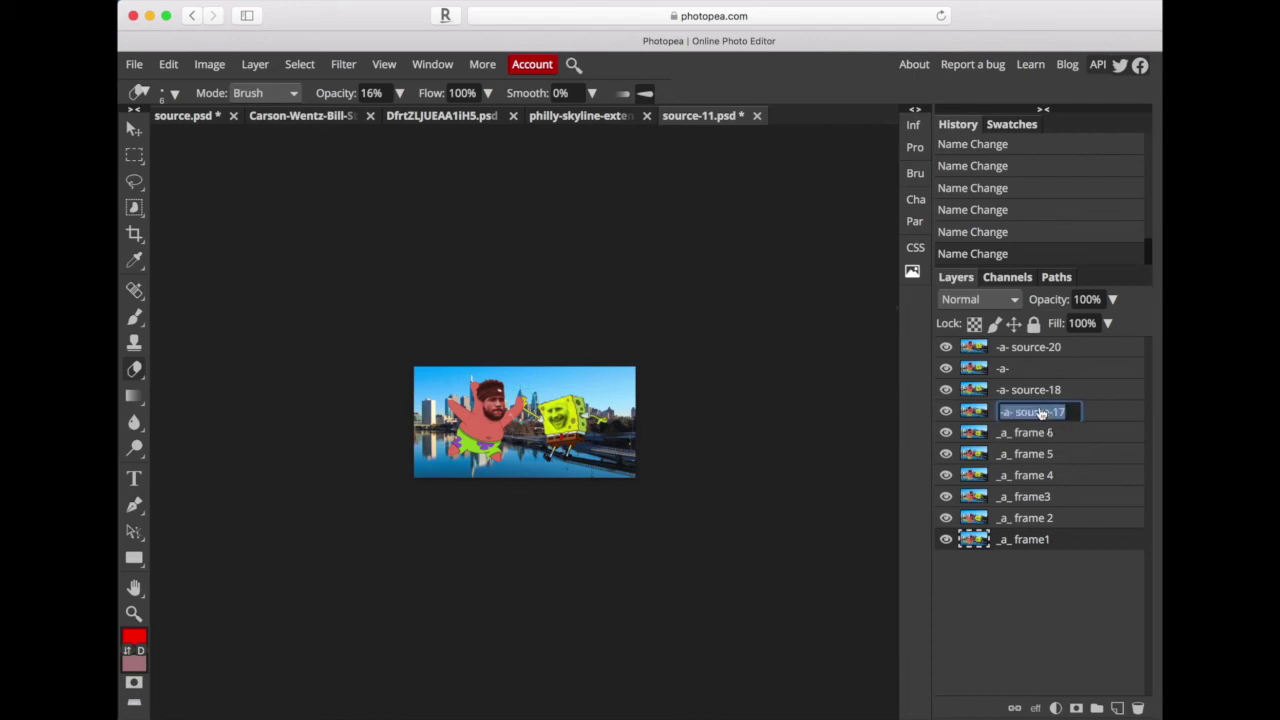
text(_a_ )
text(frame )
text(7)
double_click(1041, 391)
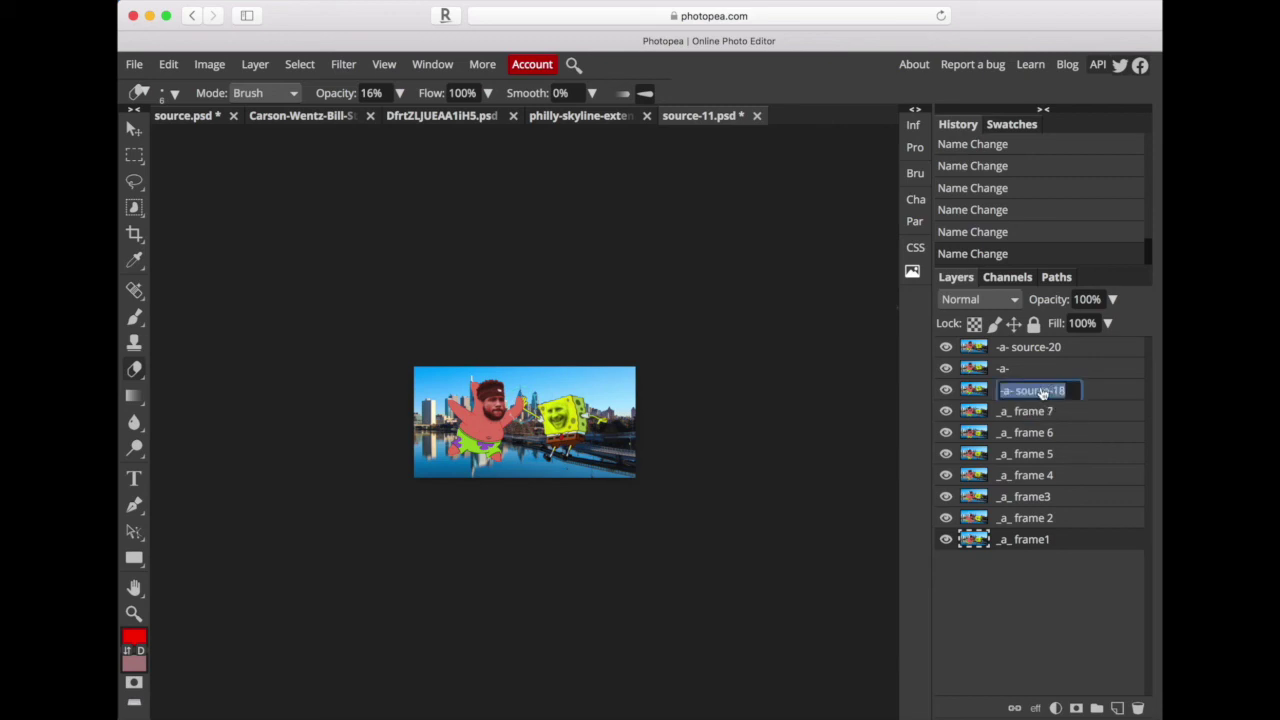
text(_a_ frame 8)
Dismiss the stray Layer Style dialog and rename the top layers _a_ frame 9 and _a_ frame 11
double_click(1044, 377)
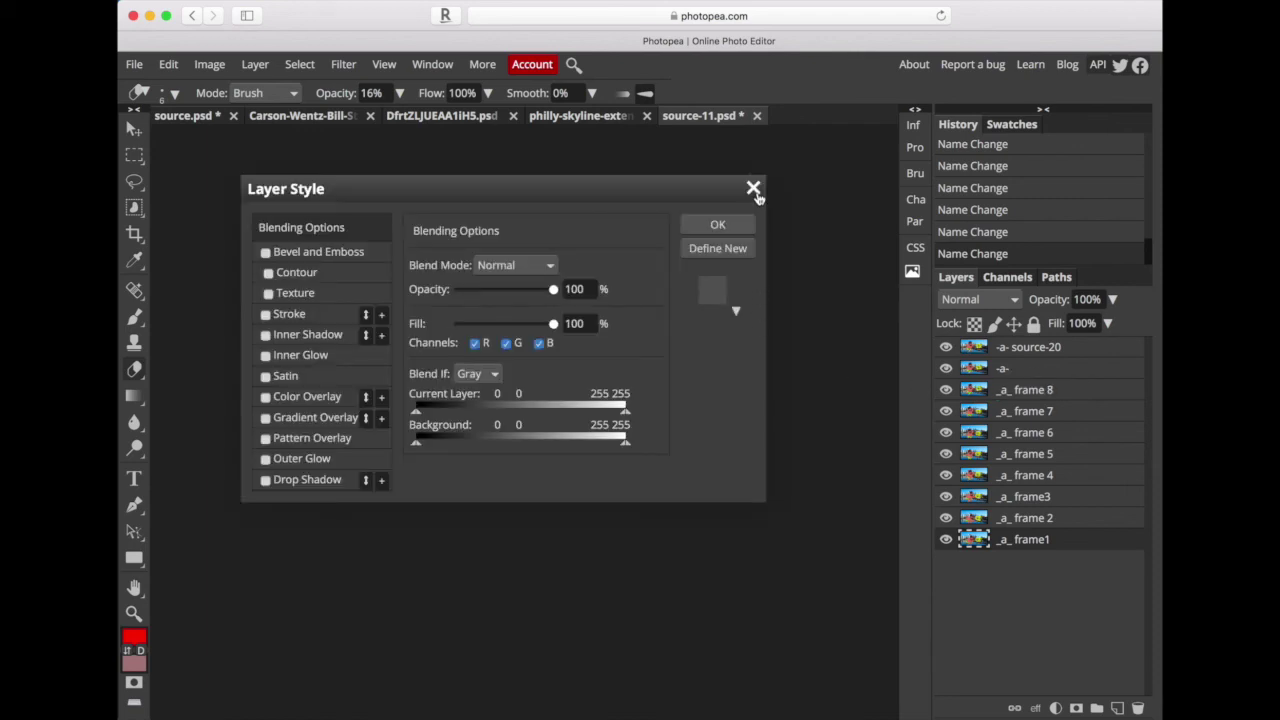
click(753, 188)
double_click(1001, 371)
text(_a_ frame 9)
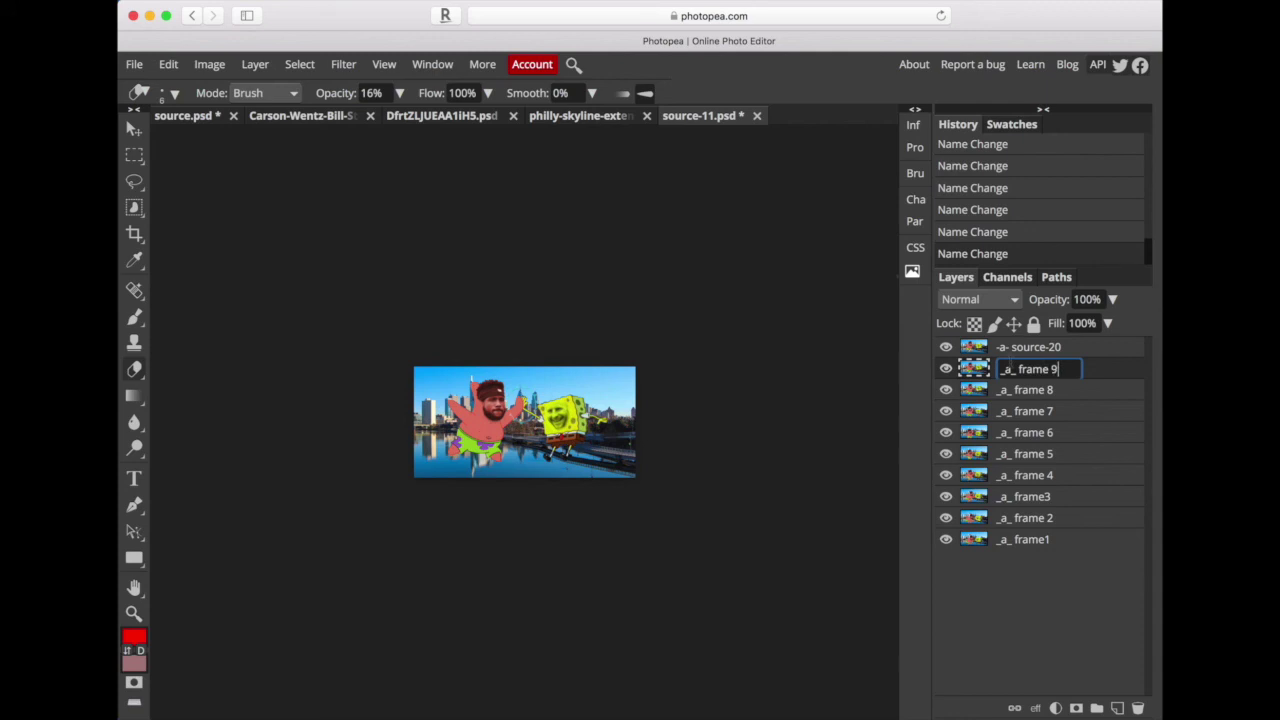
double_click(1022, 347)
text(_a_)
text( frame 1)
text( 10)
key(BackSpace)
text(1)
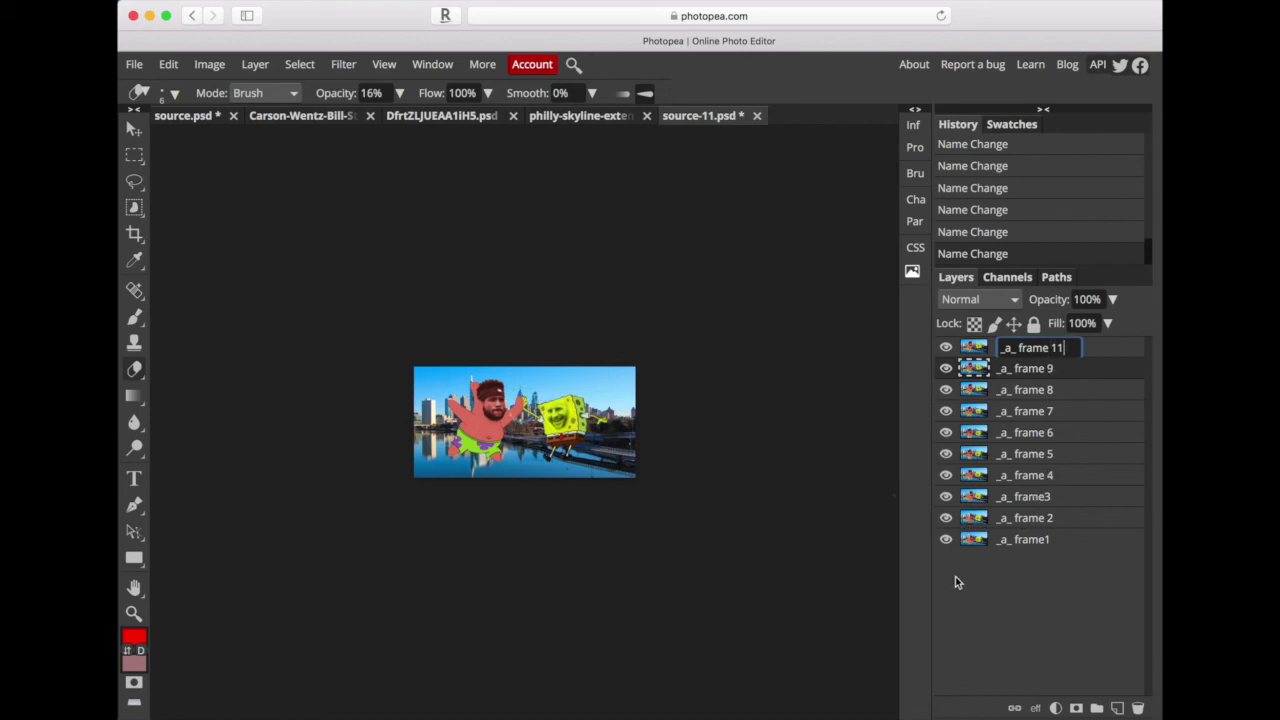
click(1007, 587)
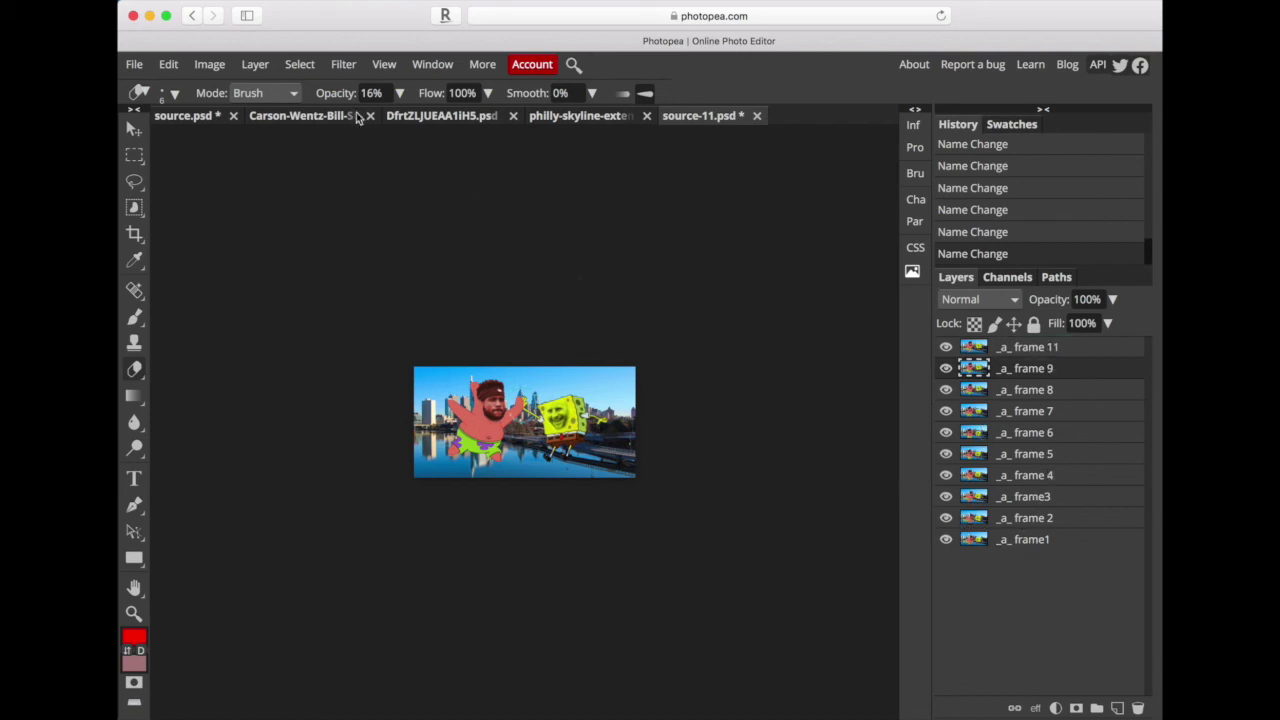
Export the frames as a GIF with speed set to 127% in Save for web, and save it
click(134, 64)
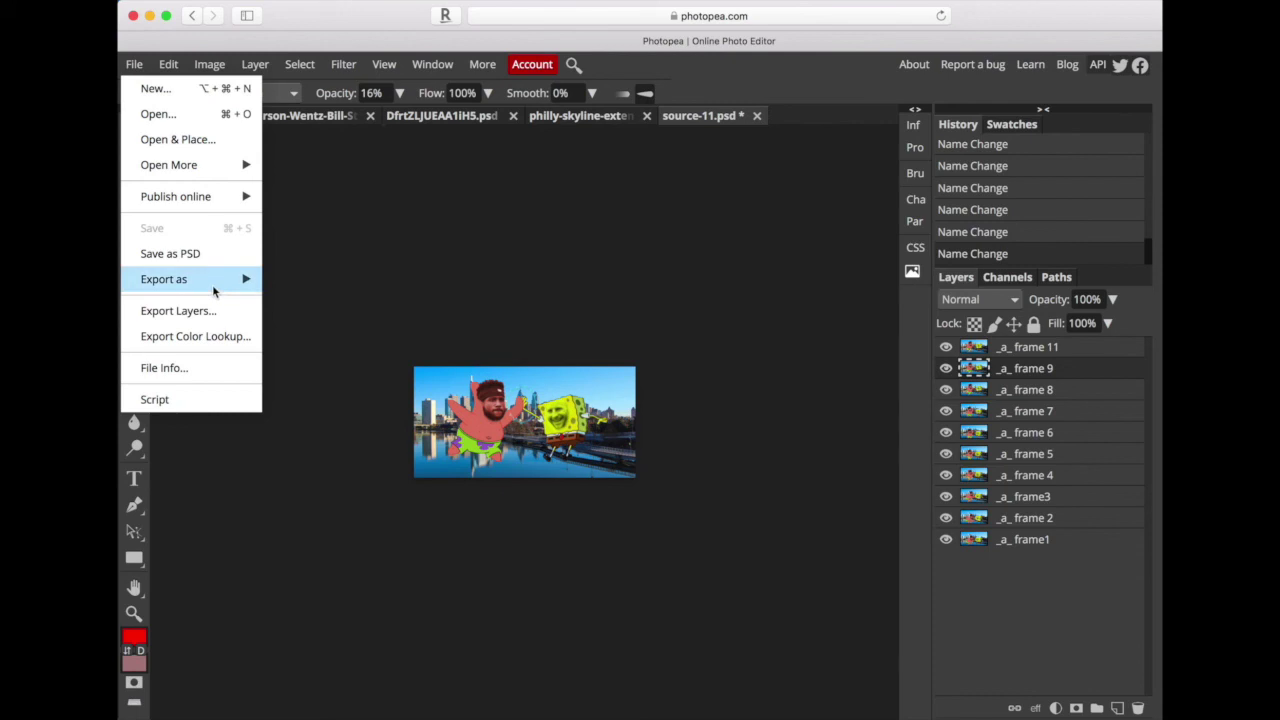
mouse_move(190, 279)
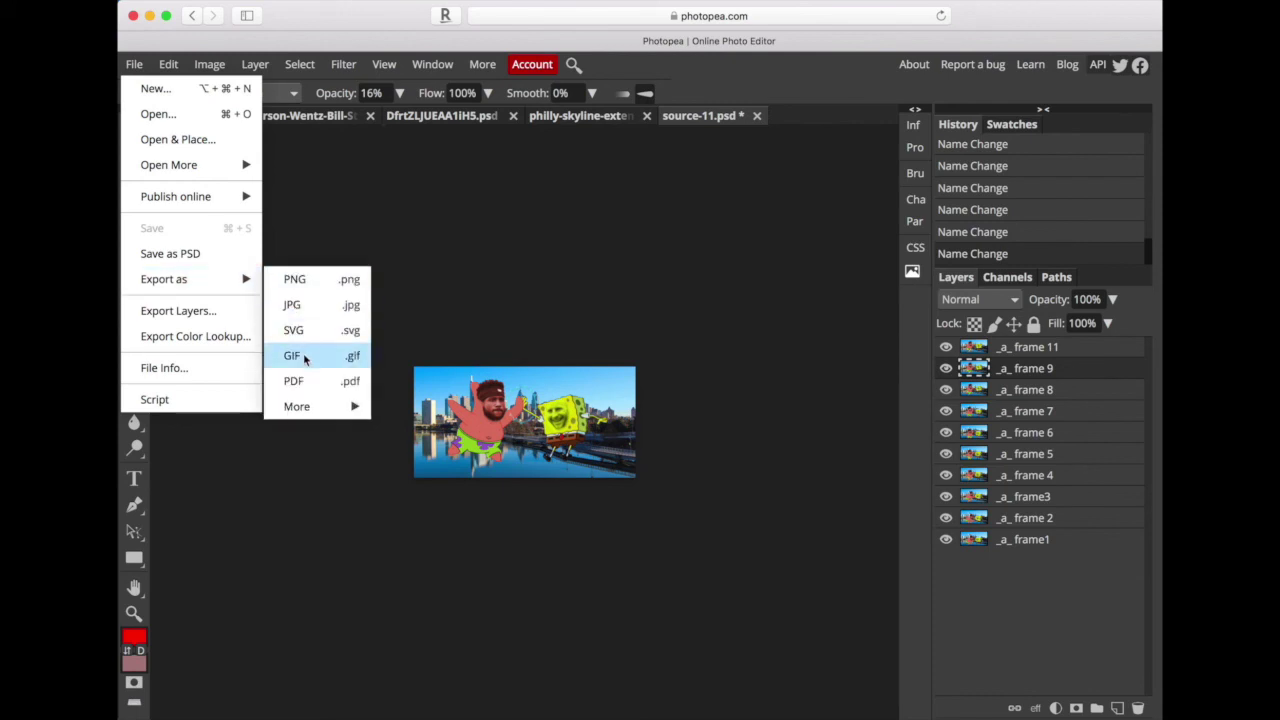
click(305, 364)
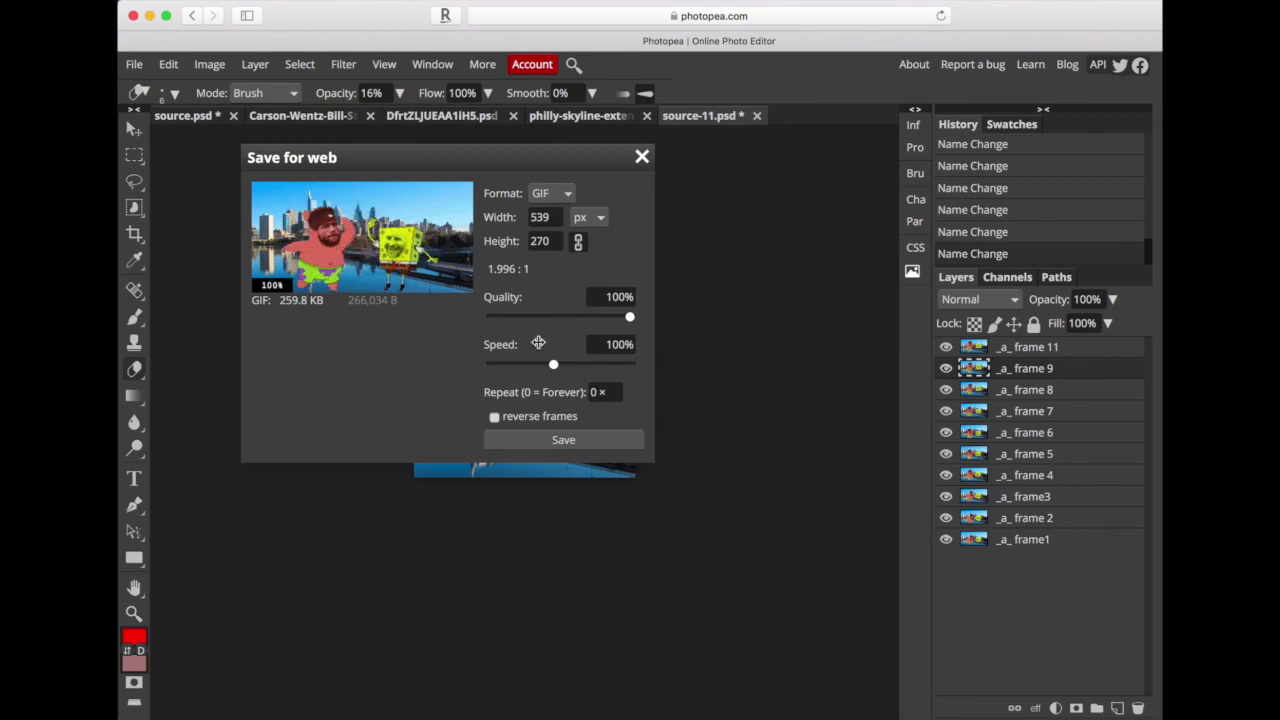
drag(555, 366, 540, 367)
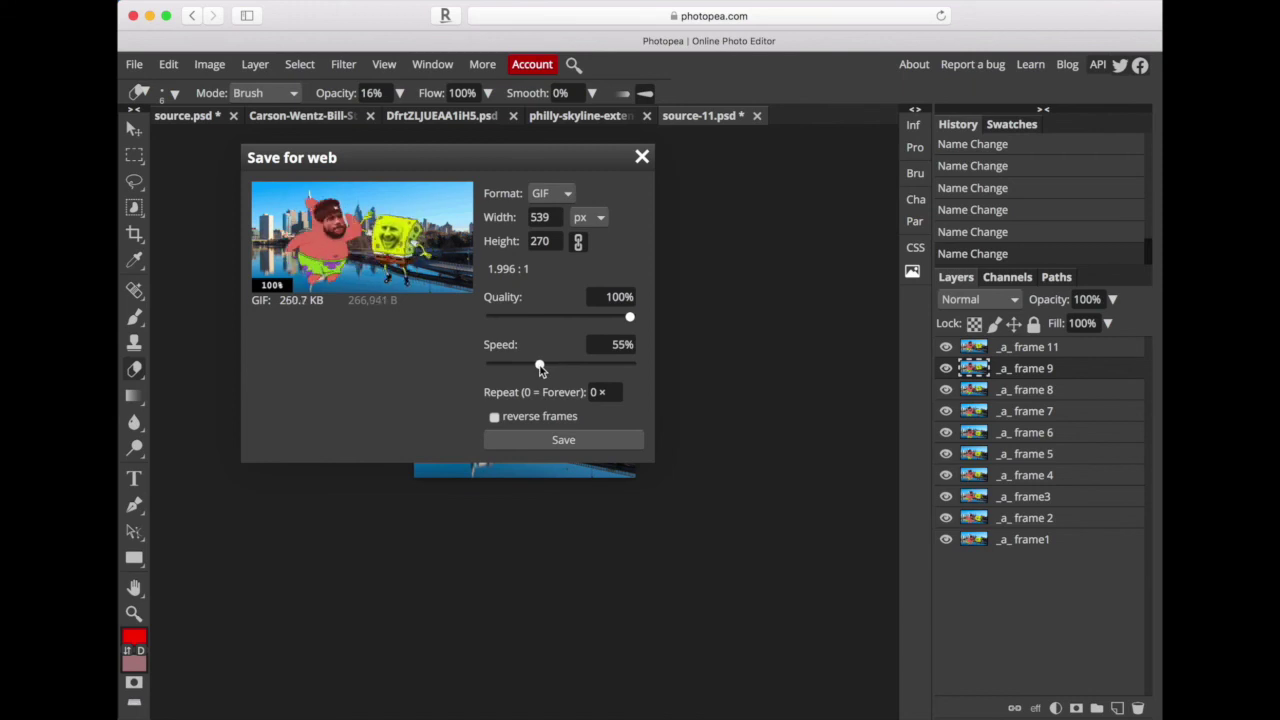
drag(540, 367, 578, 367)
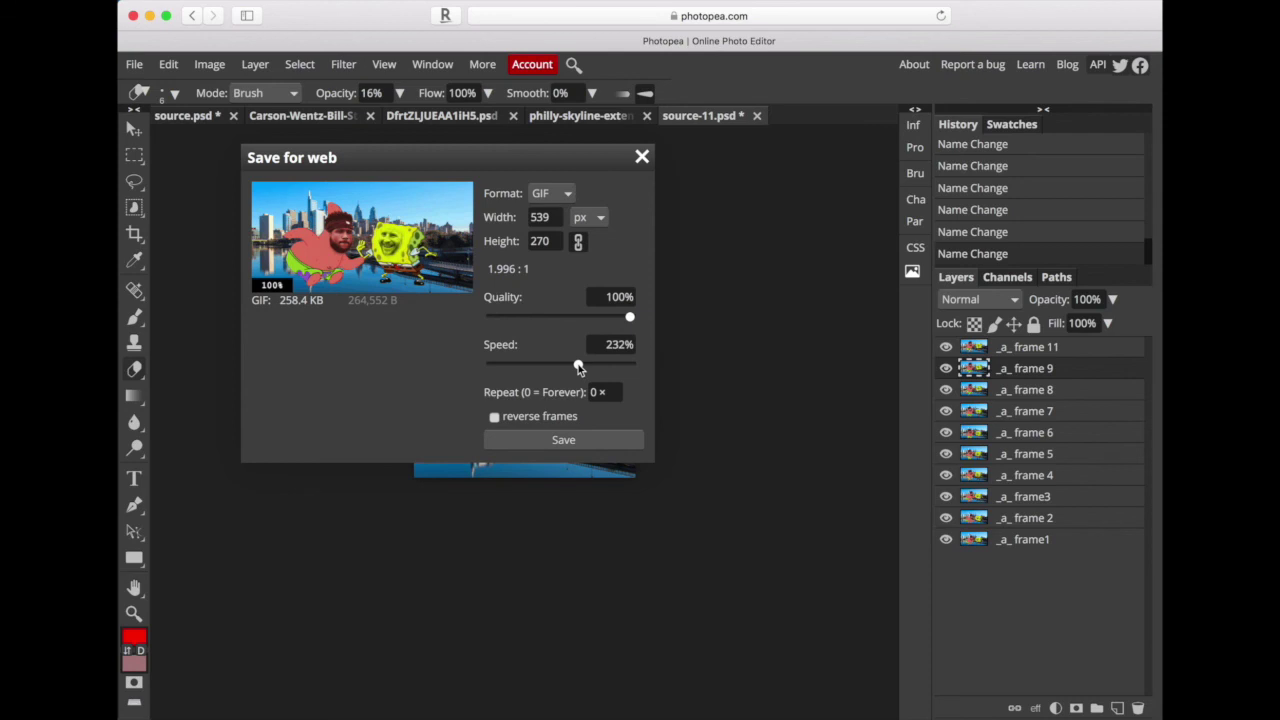
drag(578, 367, 561, 367)
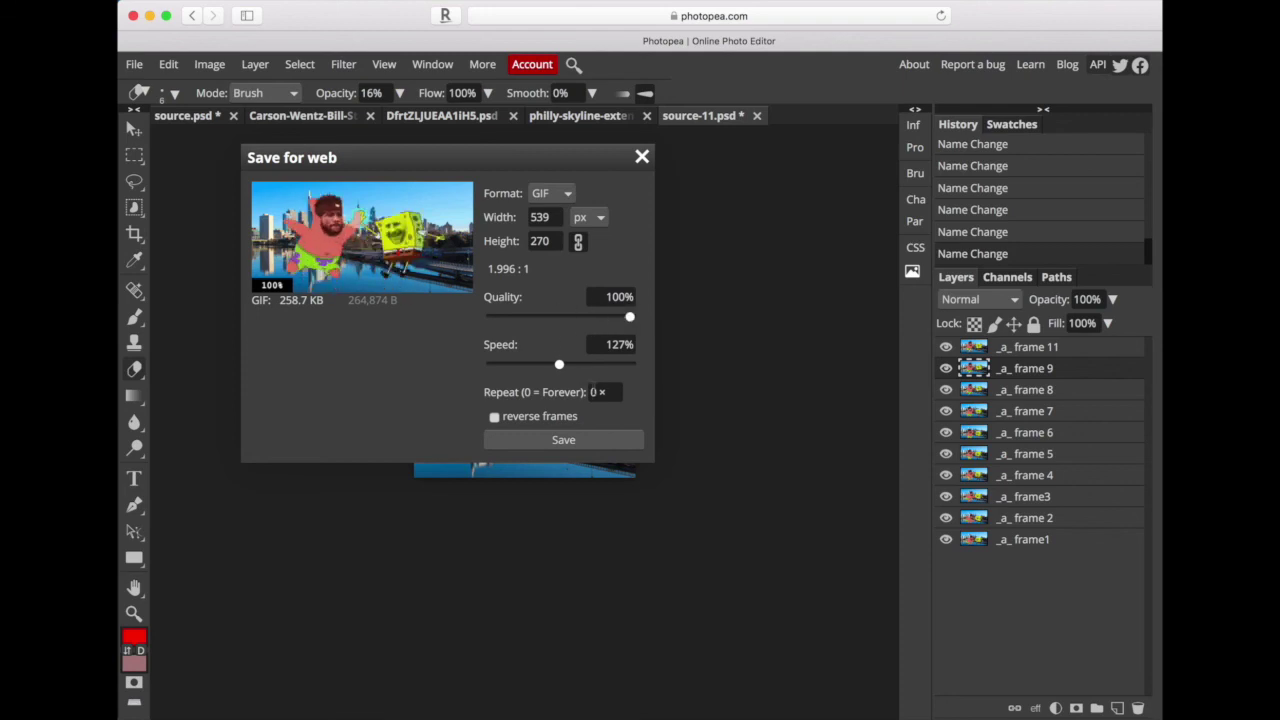
click(560, 442)
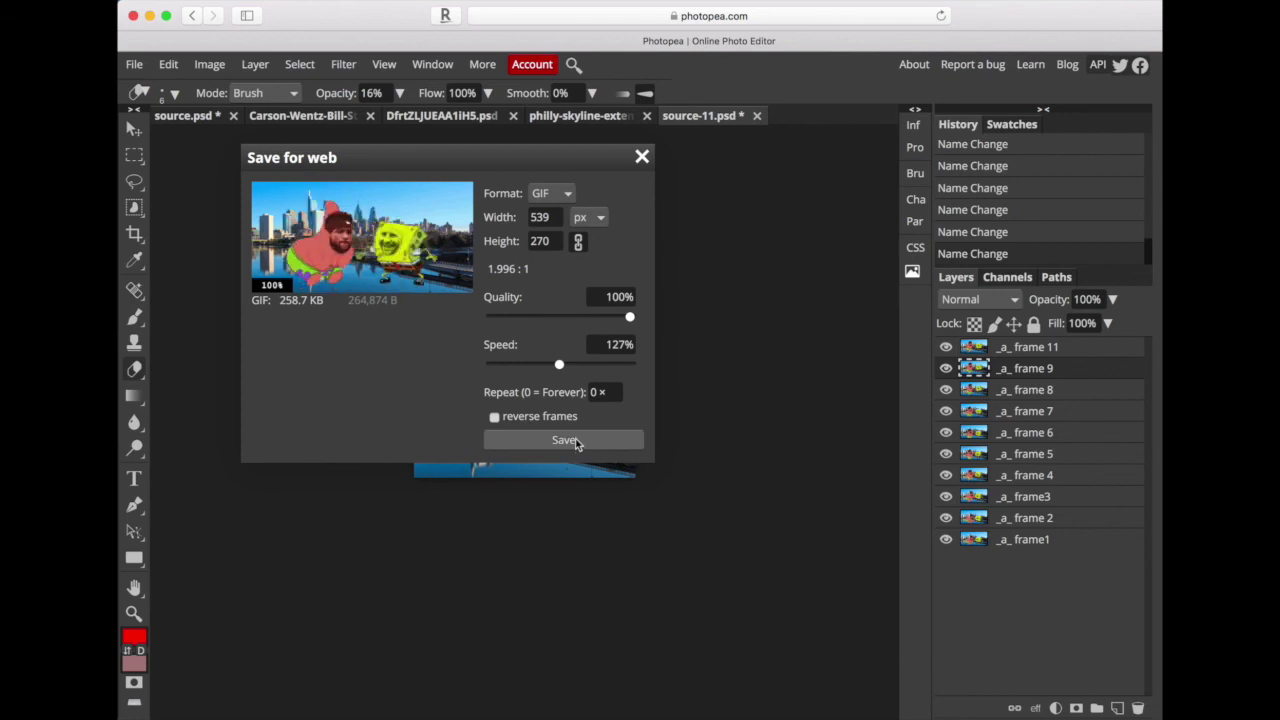
click(564, 441)
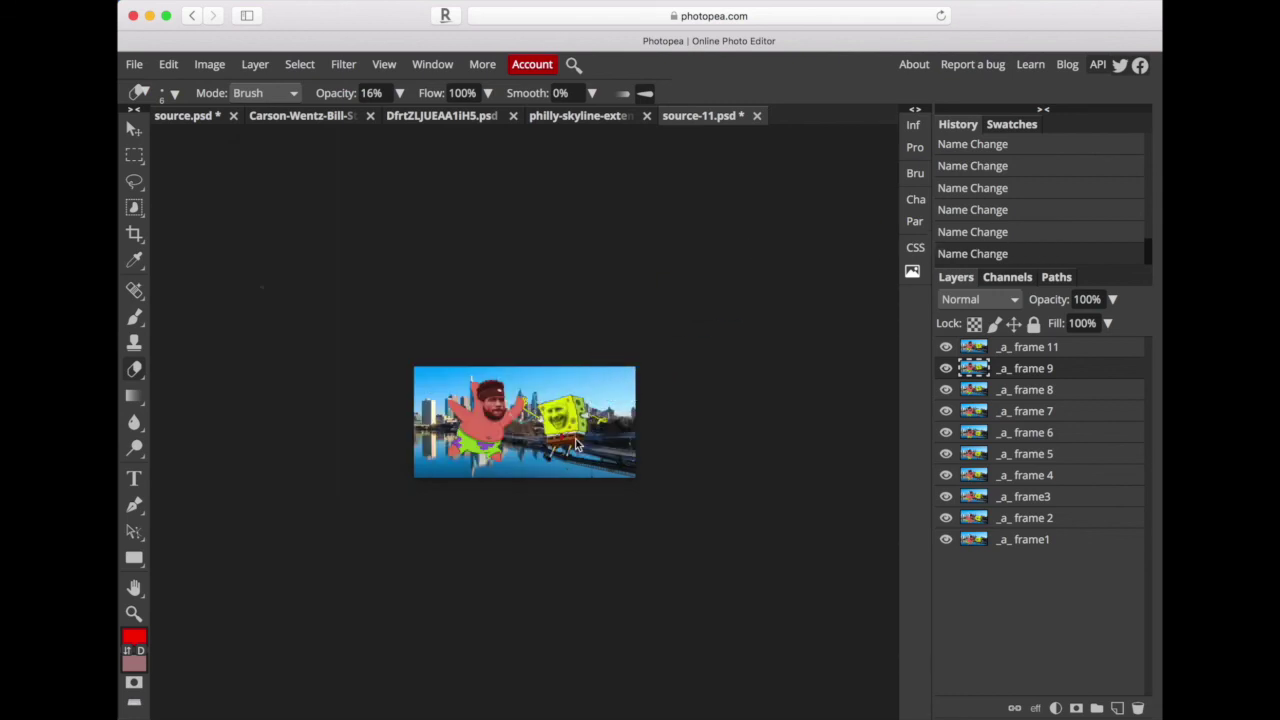